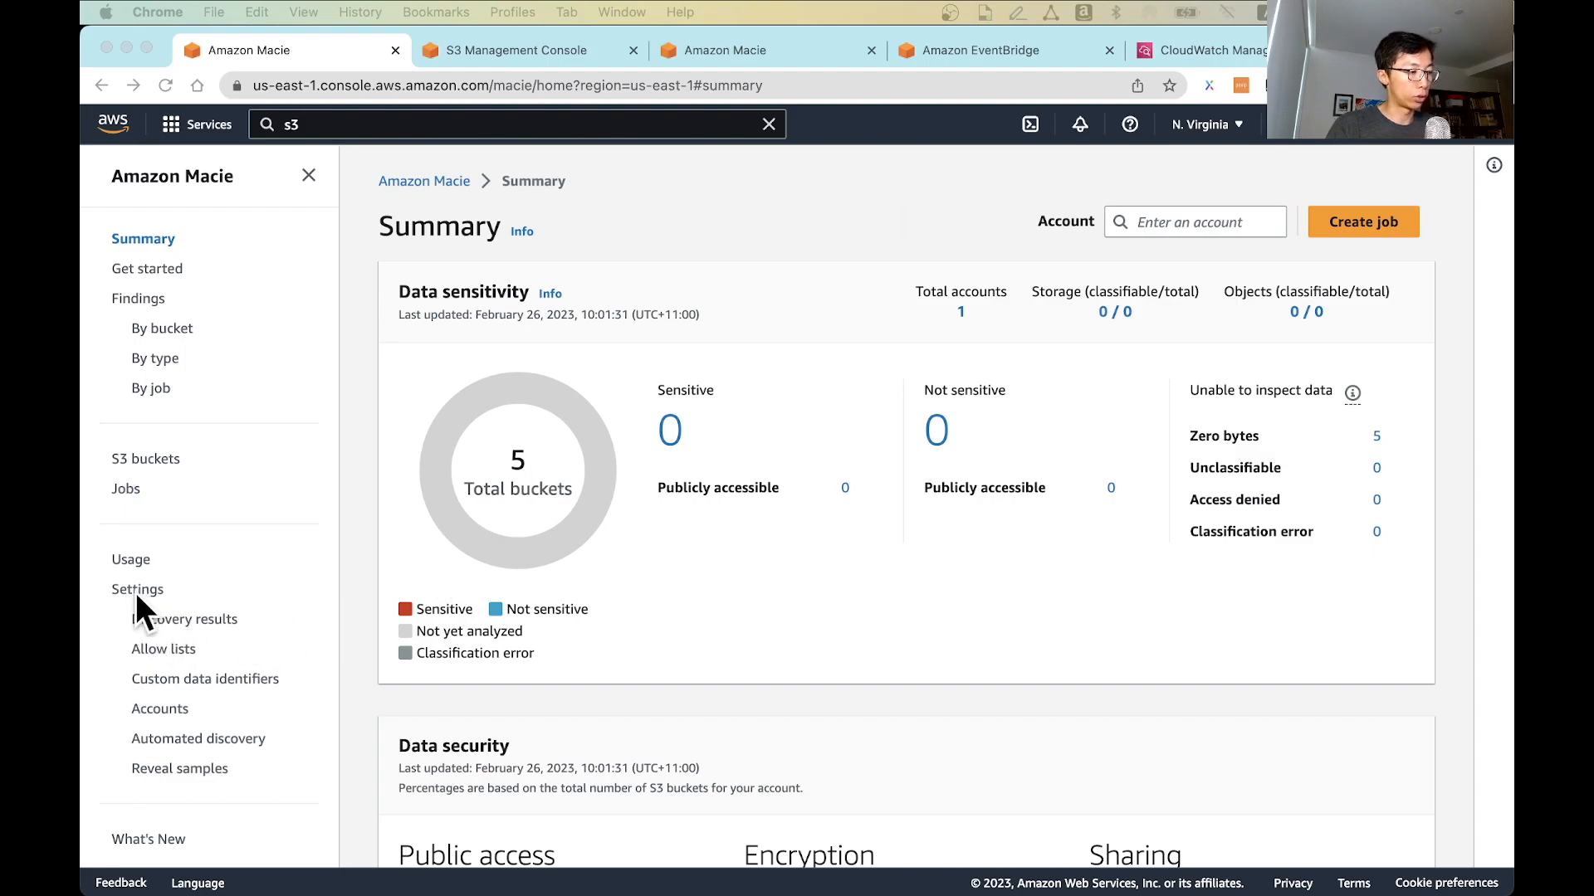
Edit Macie's discovery results repository settings and save them with the existing results bucket and KMS key.
{"action": "left_click", "coordinate": [176, 622]}
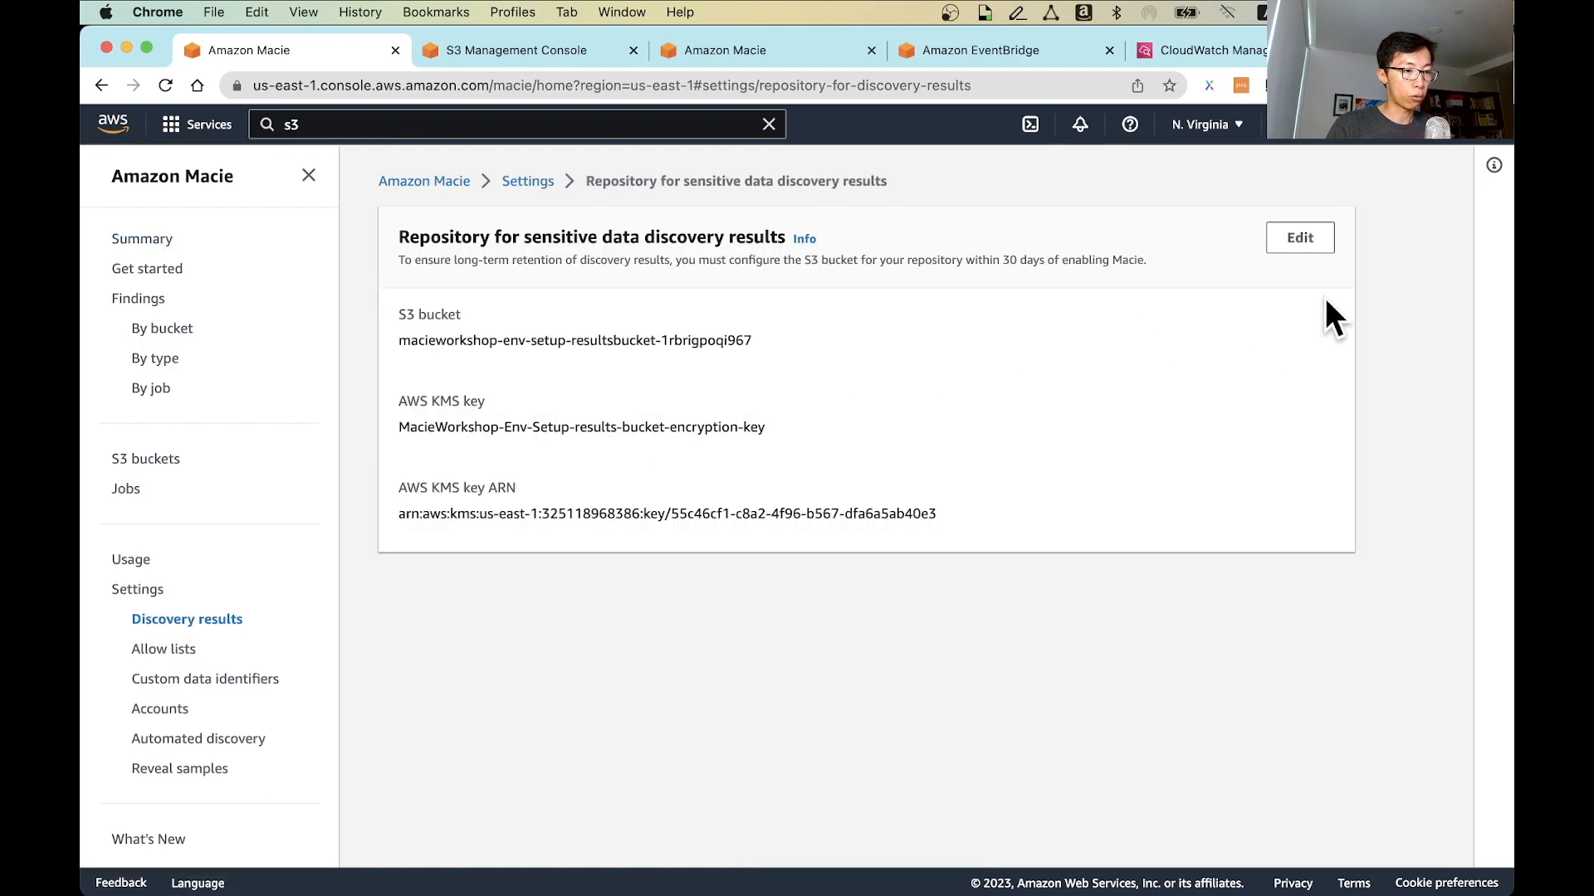
{"action": "left_click", "coordinate": [1300, 239]}
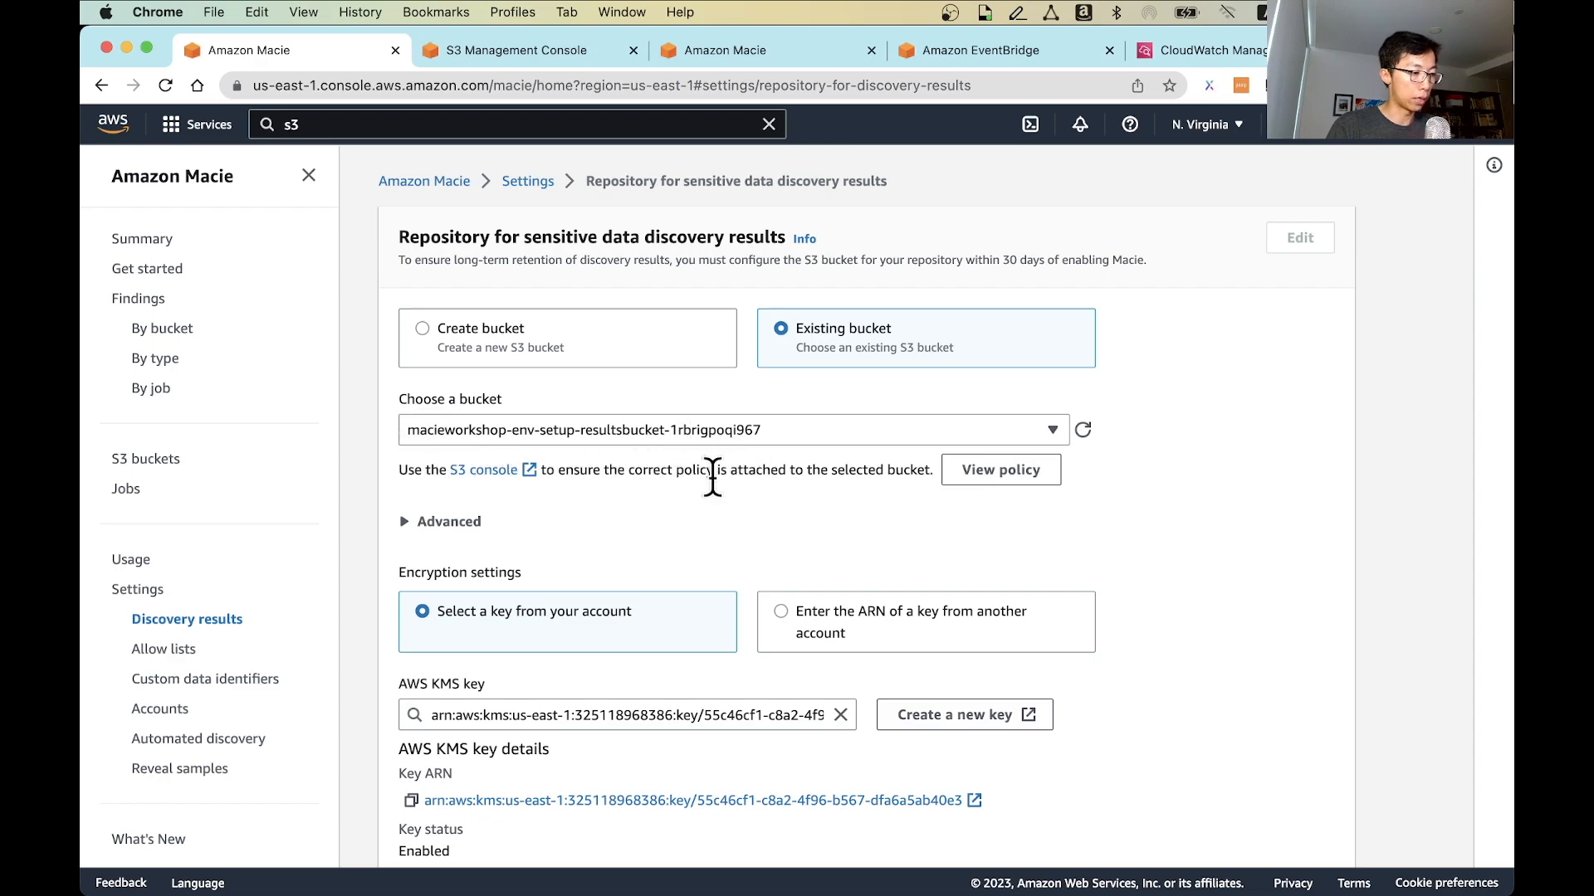
{"action": "scroll", "coordinate": [734, 498], "scroll_direction": "down", "scroll_amount": 5}
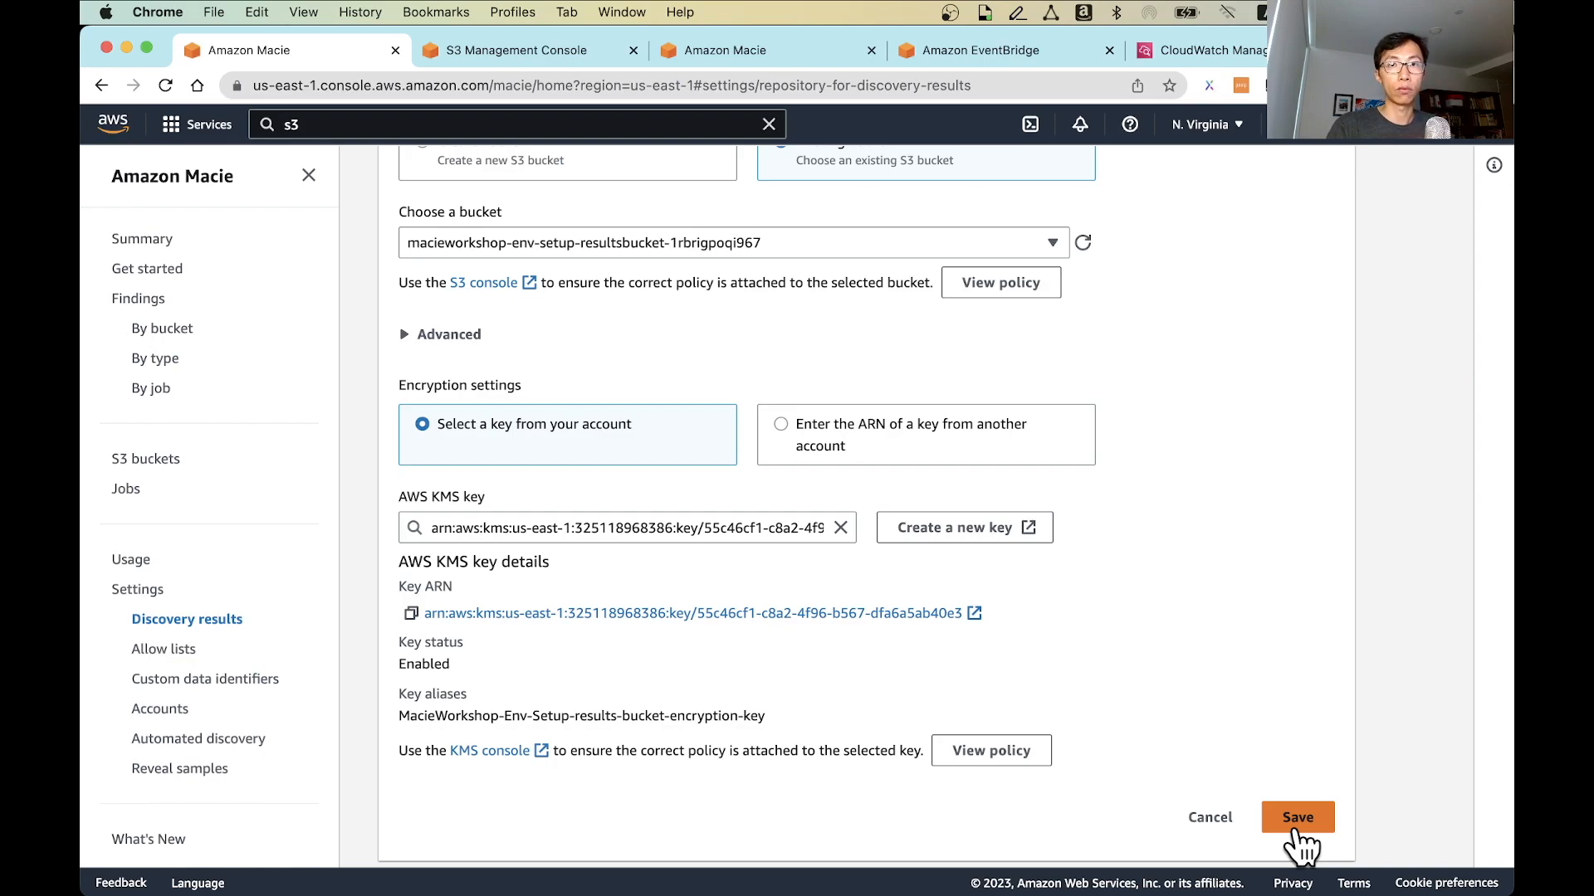
{"action": "left_click", "coordinate": [1300, 845]}
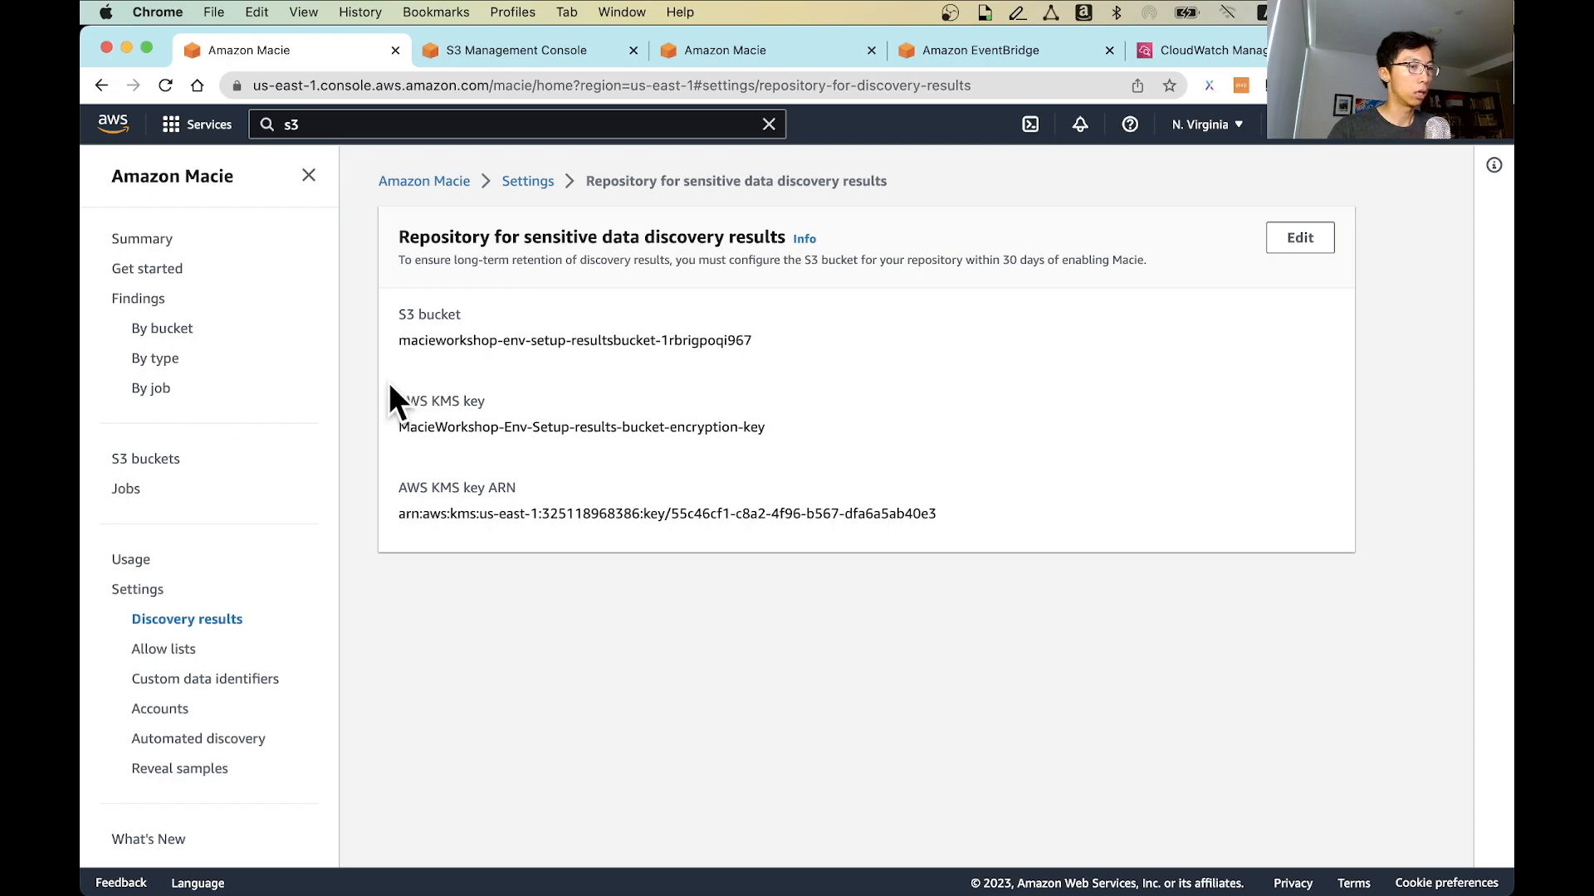
Switch to CloudWatch and show the subscription filters of the /aws/macie/classificationjobs log group.
{"action": "left_click", "coordinate": [1242, 52]}
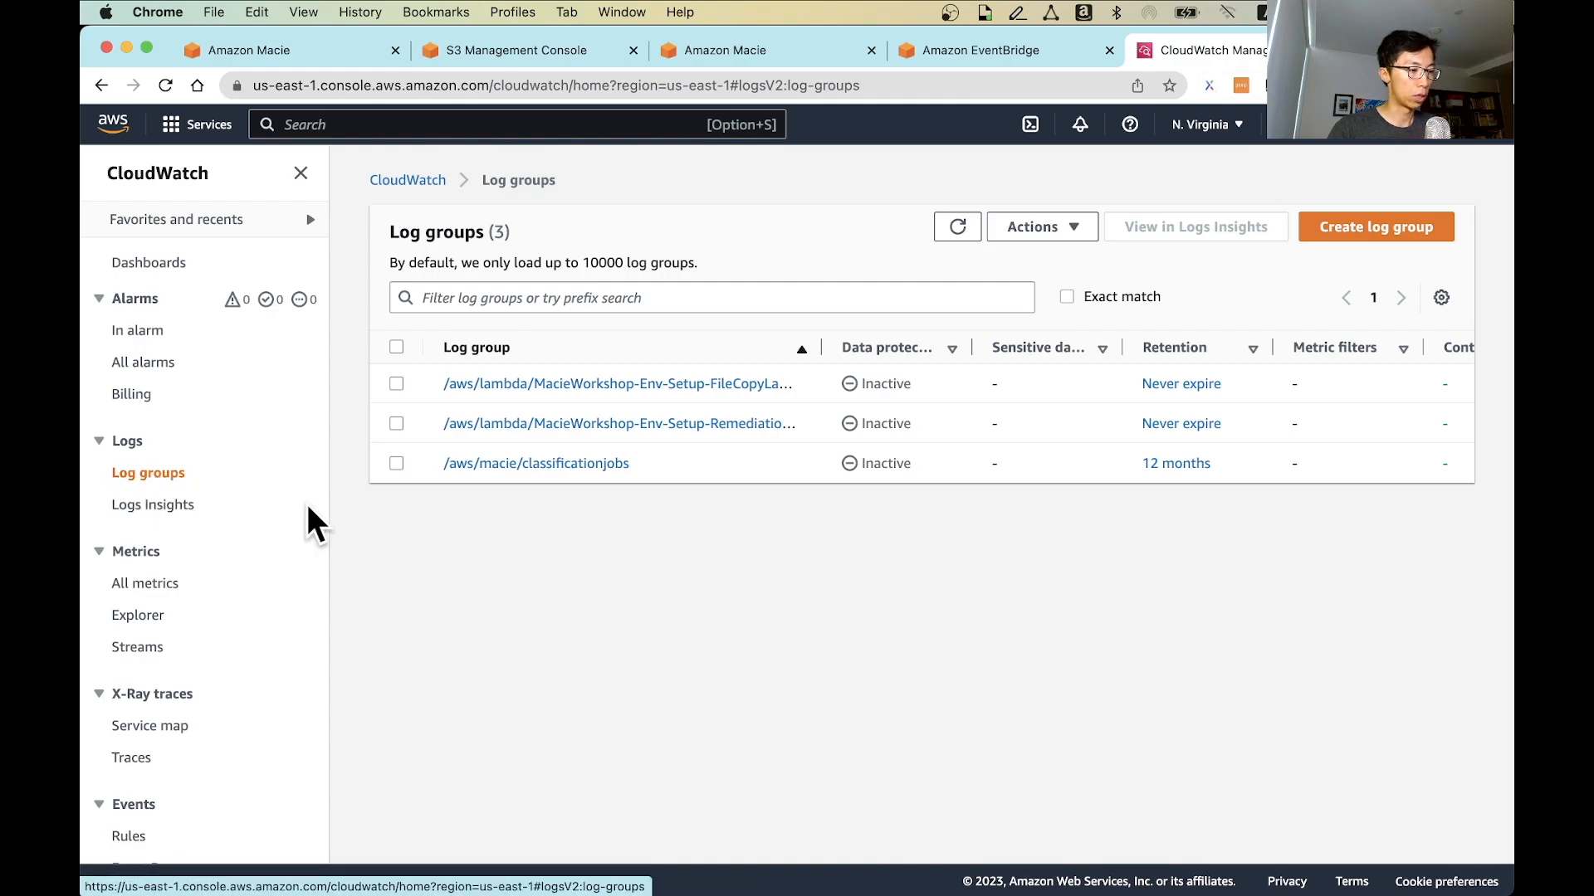
{"action": "left_click", "coordinate": [489, 465]}
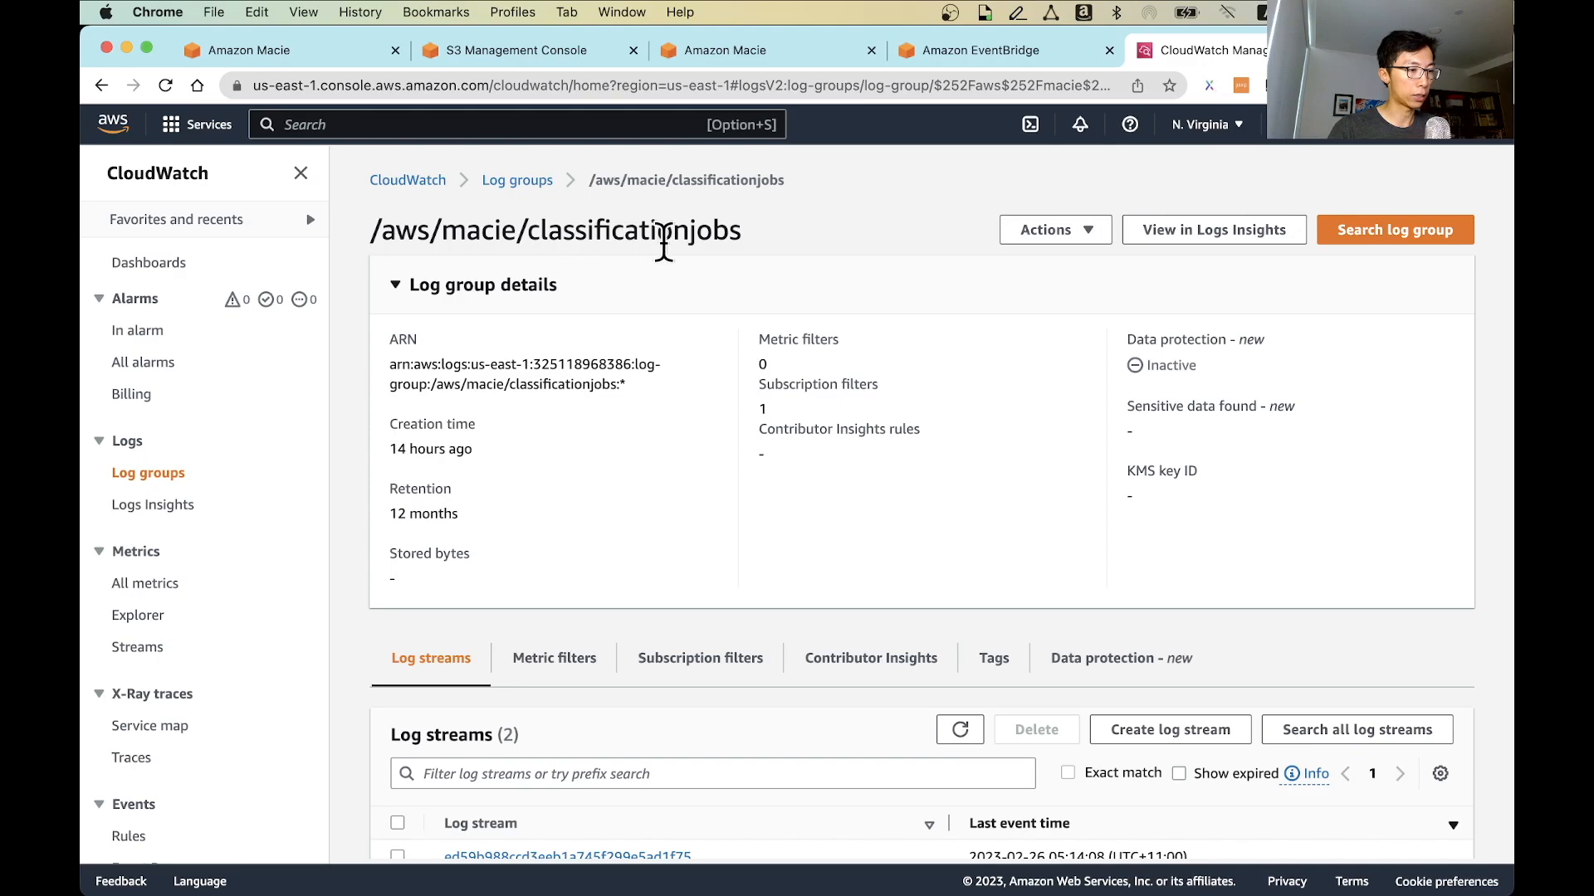
{"action": "scroll", "coordinate": [938, 456], "scroll_direction": "down", "scroll_amount": 2}
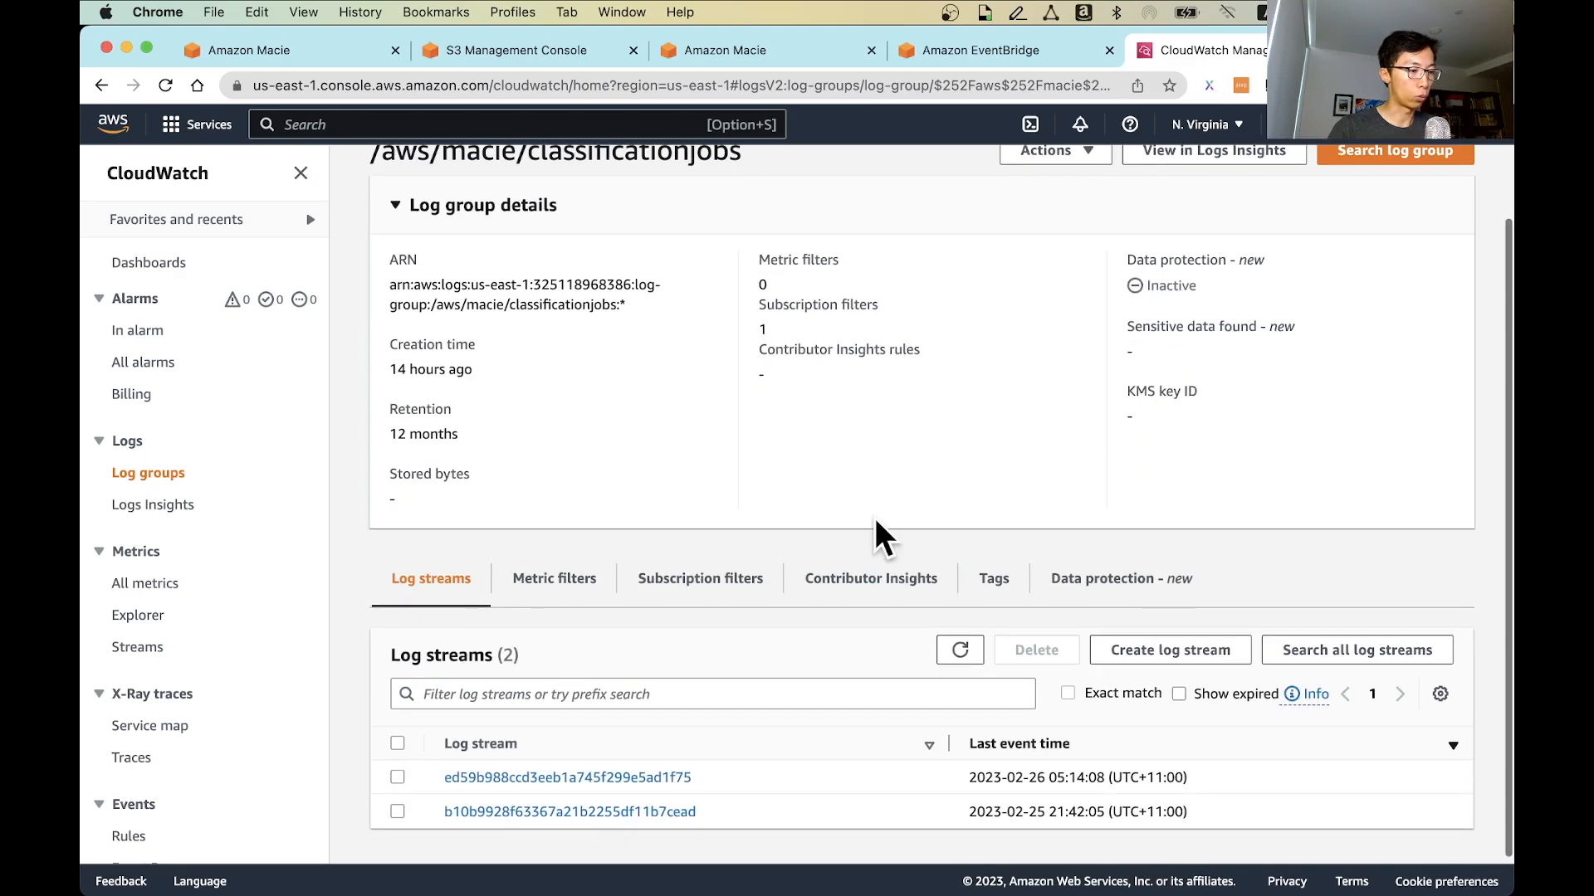
{"action": "left_click", "coordinate": [699, 583]}
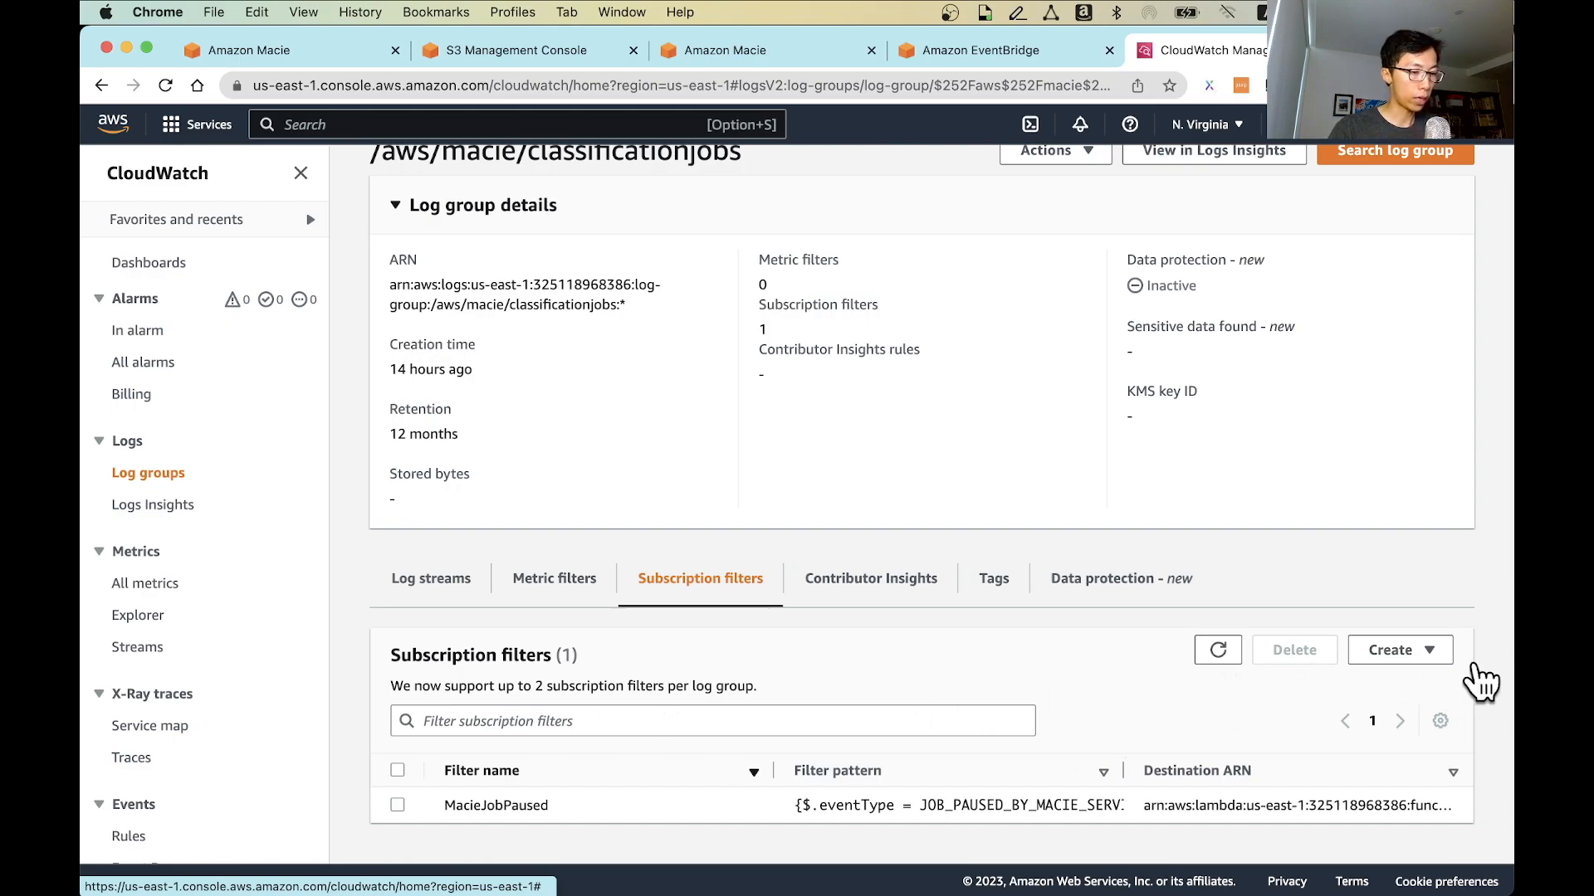
Start a new Lambda subscription filter with MacieWorkshop-Env-Setup-MessageLambdaFunction-PtzHFjJorJKw as the destination function.
{"action": "left_click", "coordinate": [1420, 653]}
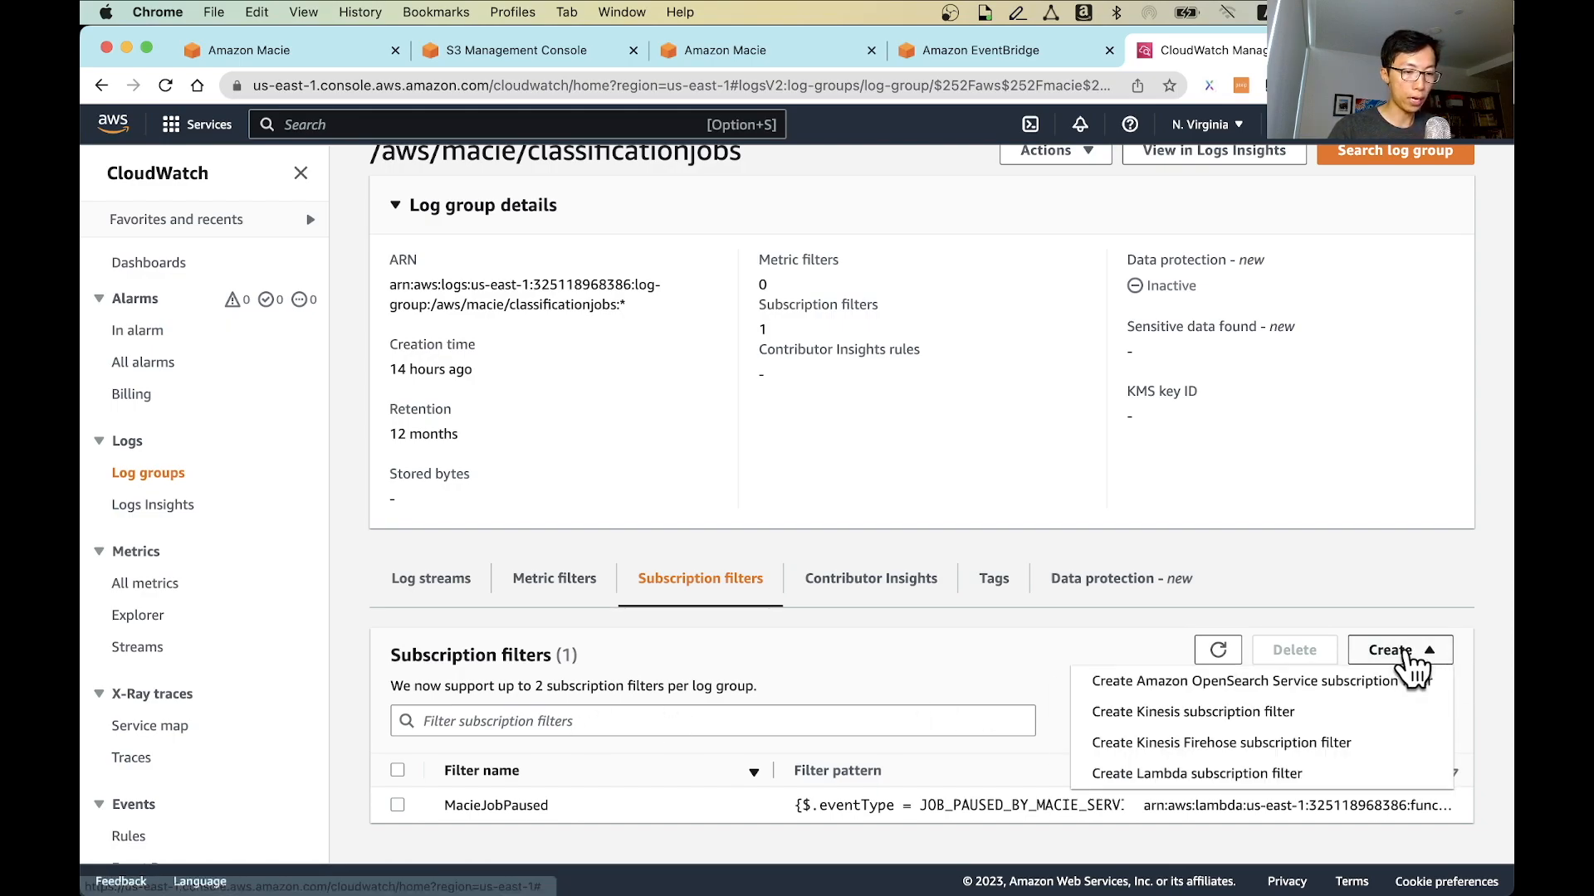
{"action": "left_click", "coordinate": [1279, 776]}
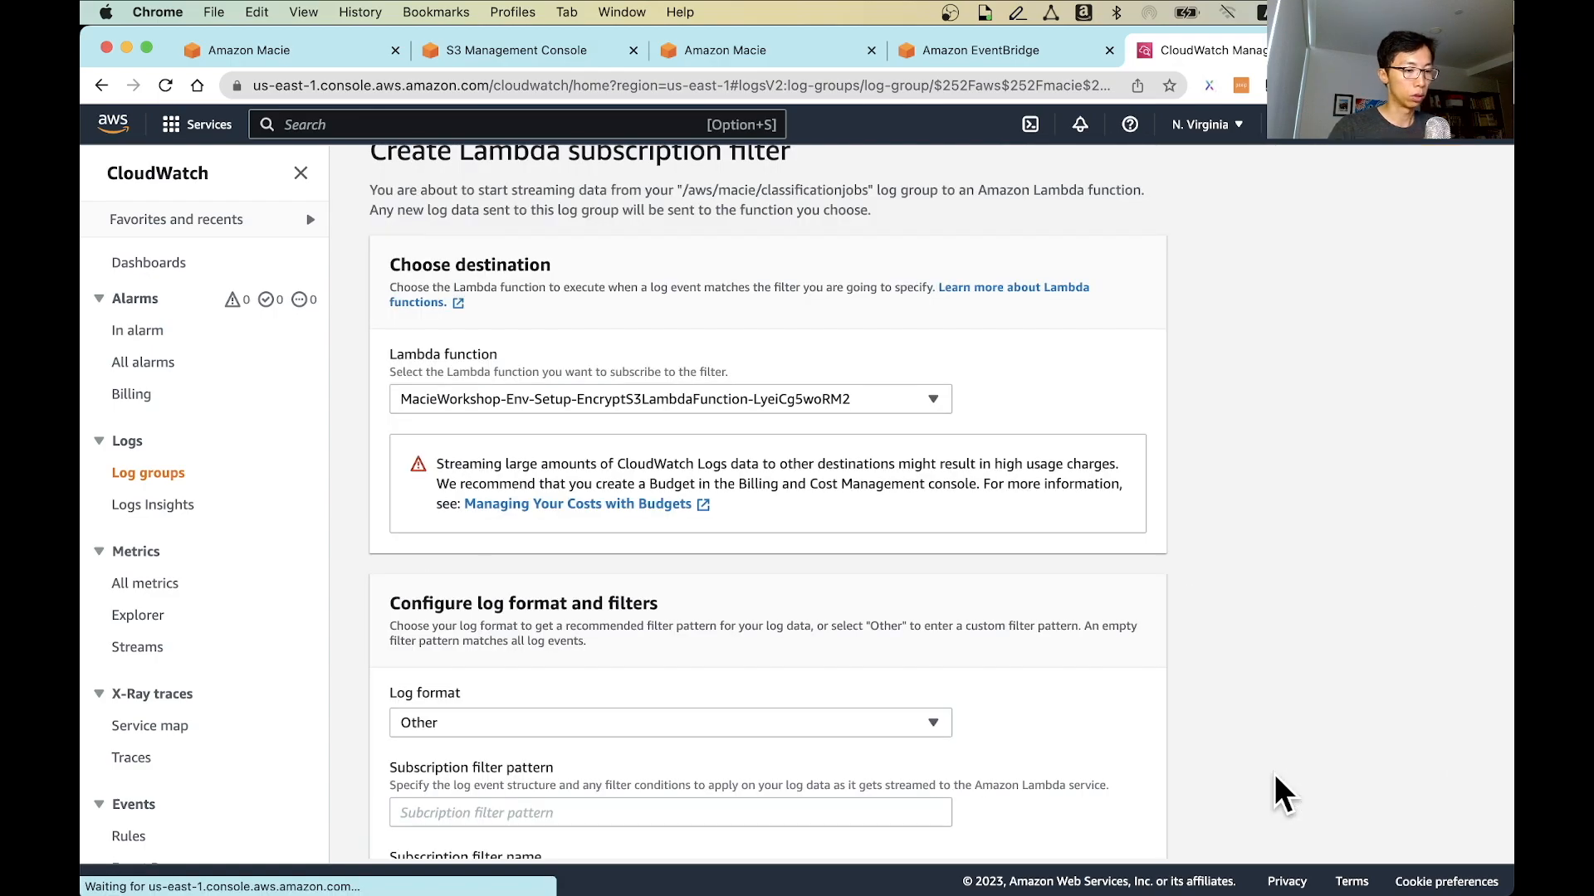
{"action": "left_click", "coordinate": [498, 402]}
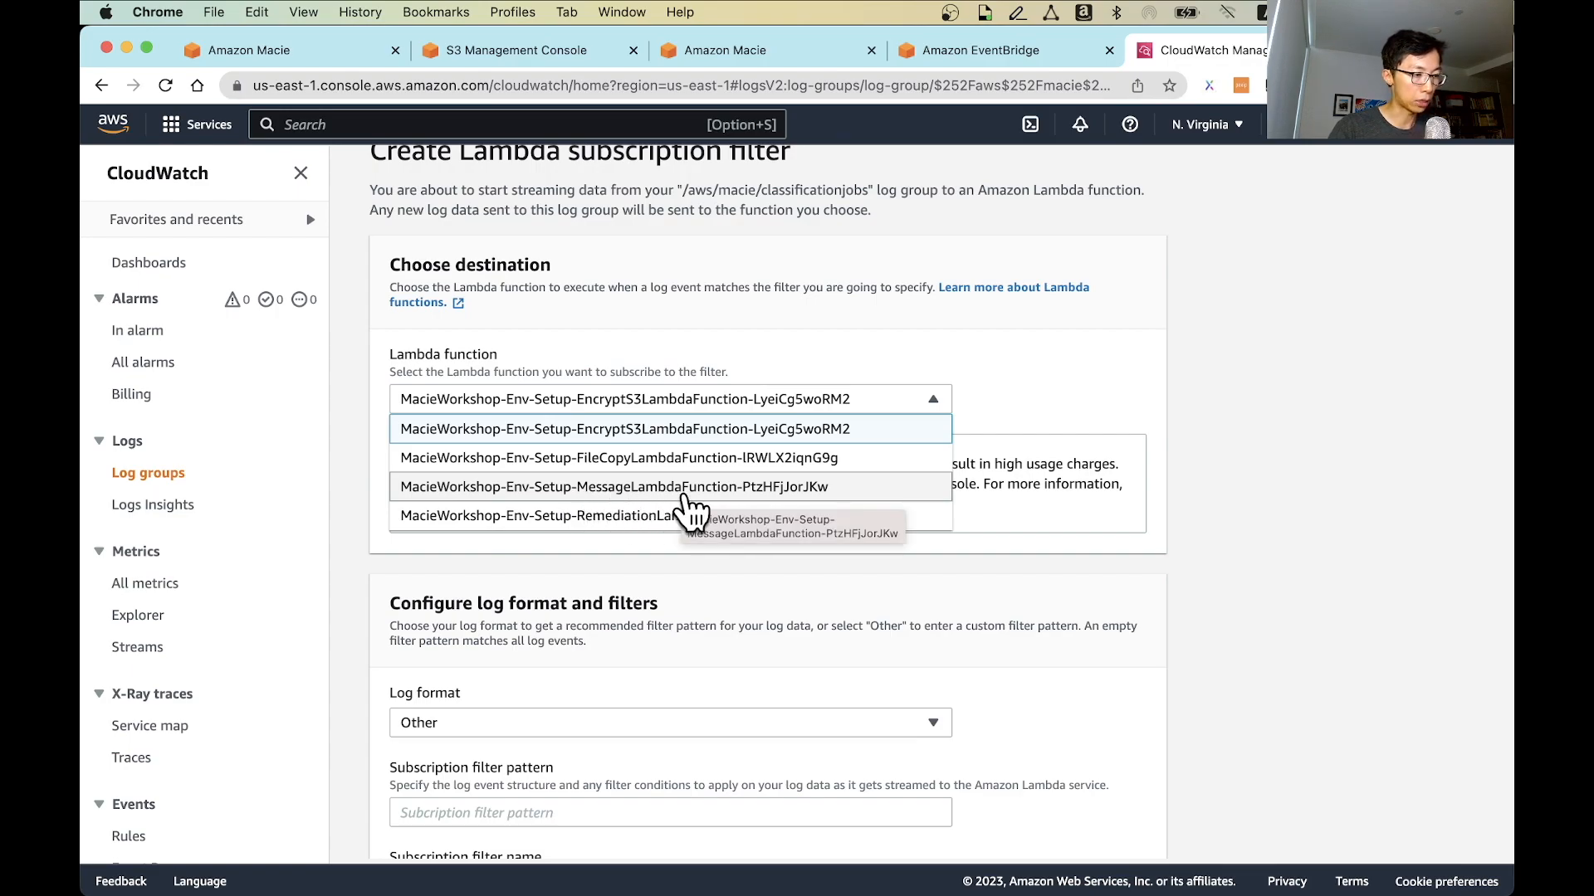
{"action": "left_click", "coordinate": [635, 491]}
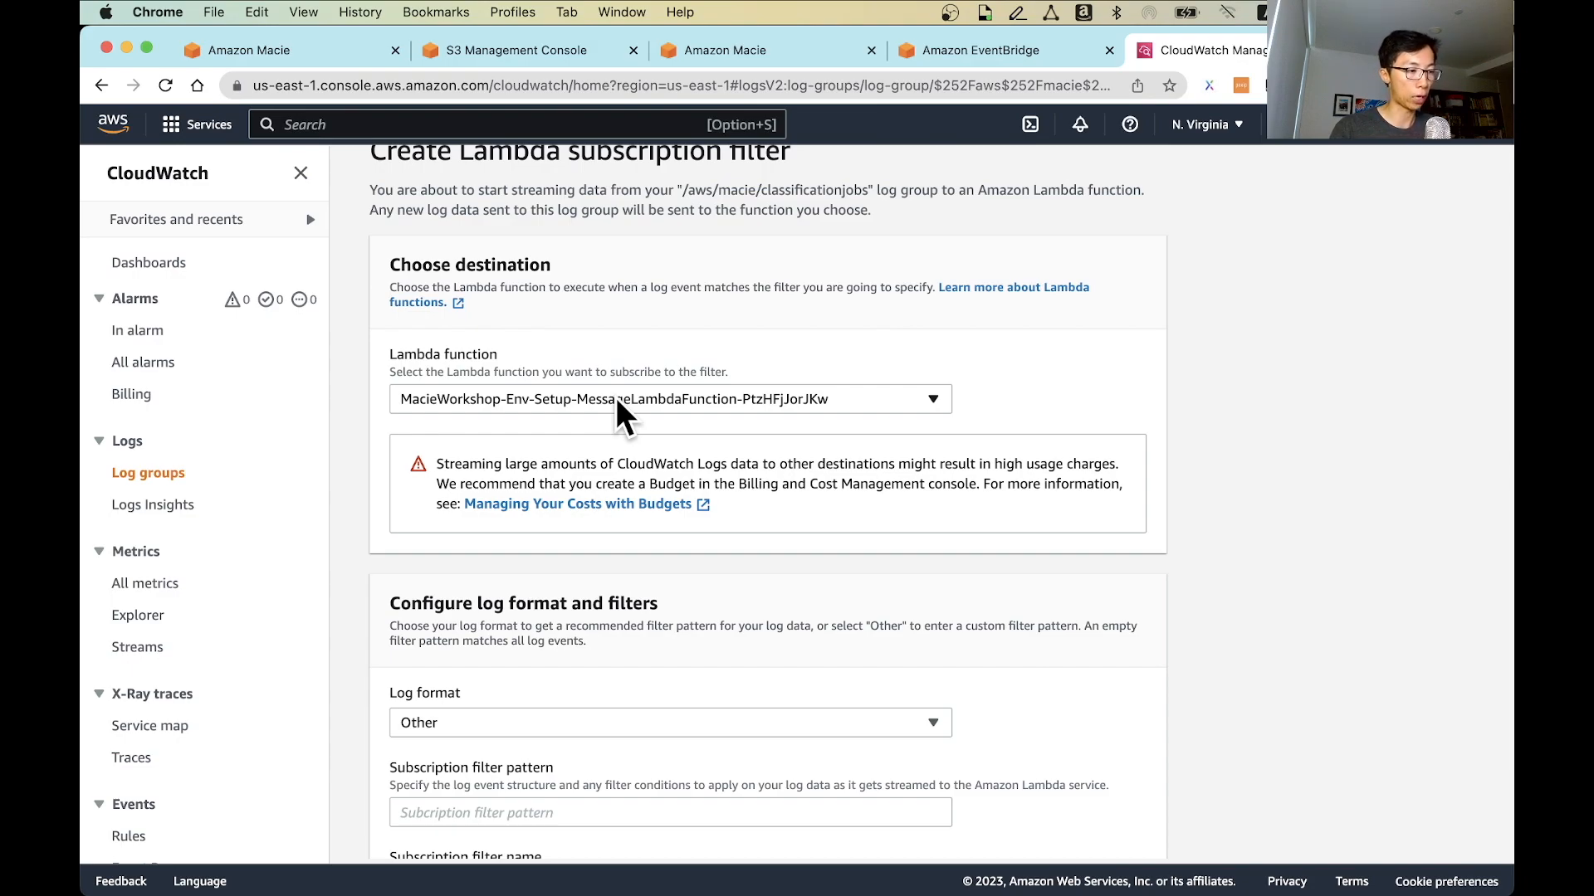
Set the subscription filter pattern to {$.eventType = JOB_PAUSED_BY_MACIE_SERVICE_QUOTA_MET || $.eventType = JOB_PAUSED_BY_USER }.
{"action": "scroll", "coordinate": [586, 550], "scroll_direction": "down", "scroll_amount": 3}
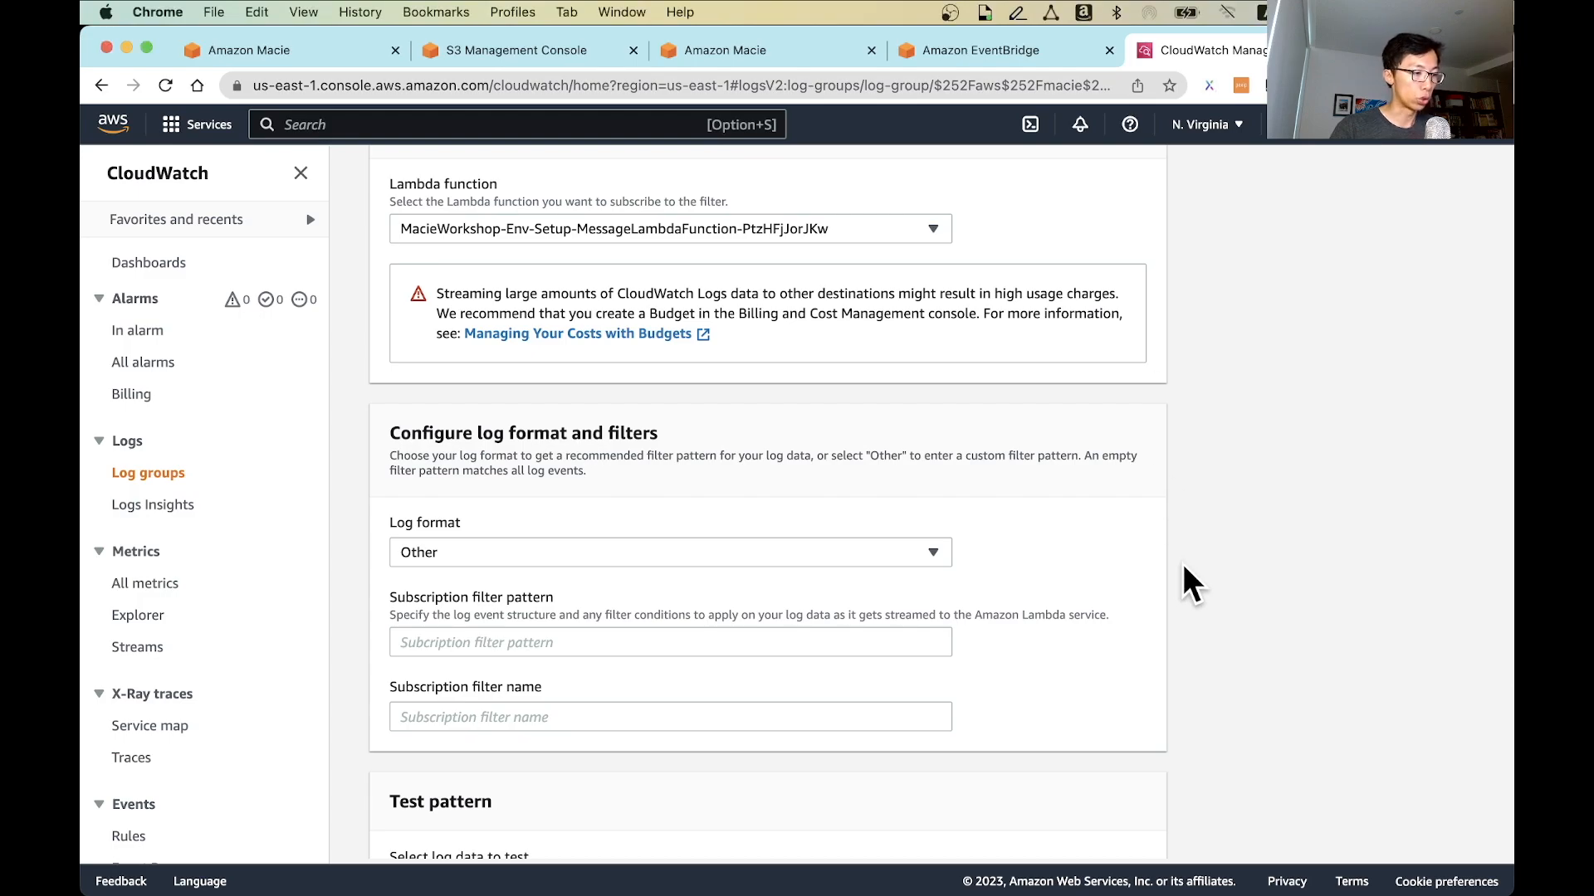
{"action": "scroll", "coordinate": [747, 585], "scroll_direction": "down", "scroll_amount": 3}
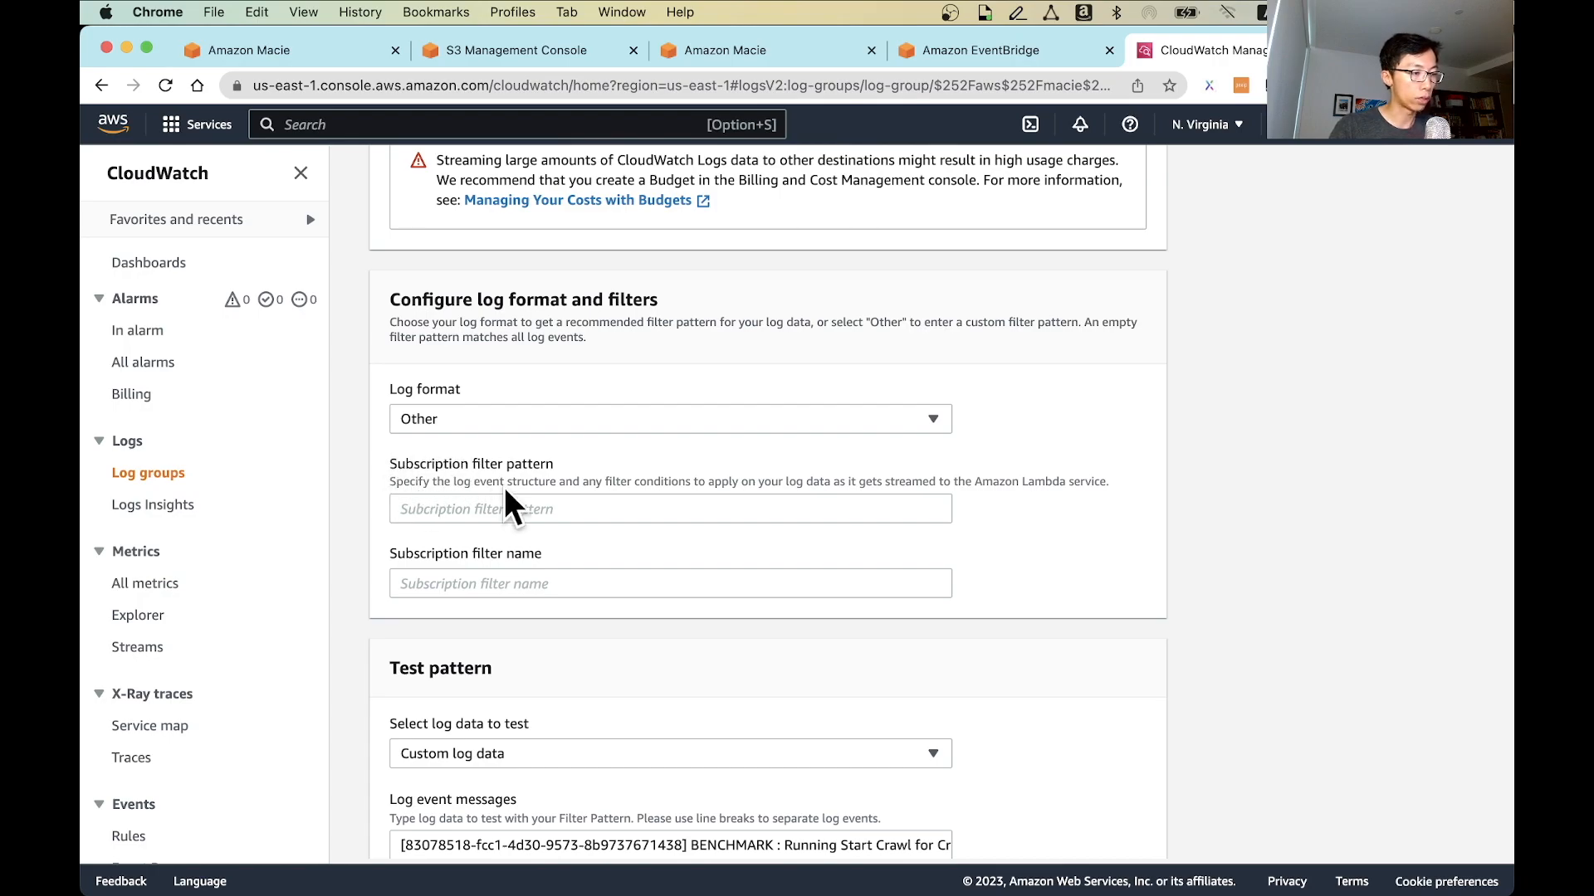
{"action": "left_click", "coordinate": [448, 509]}
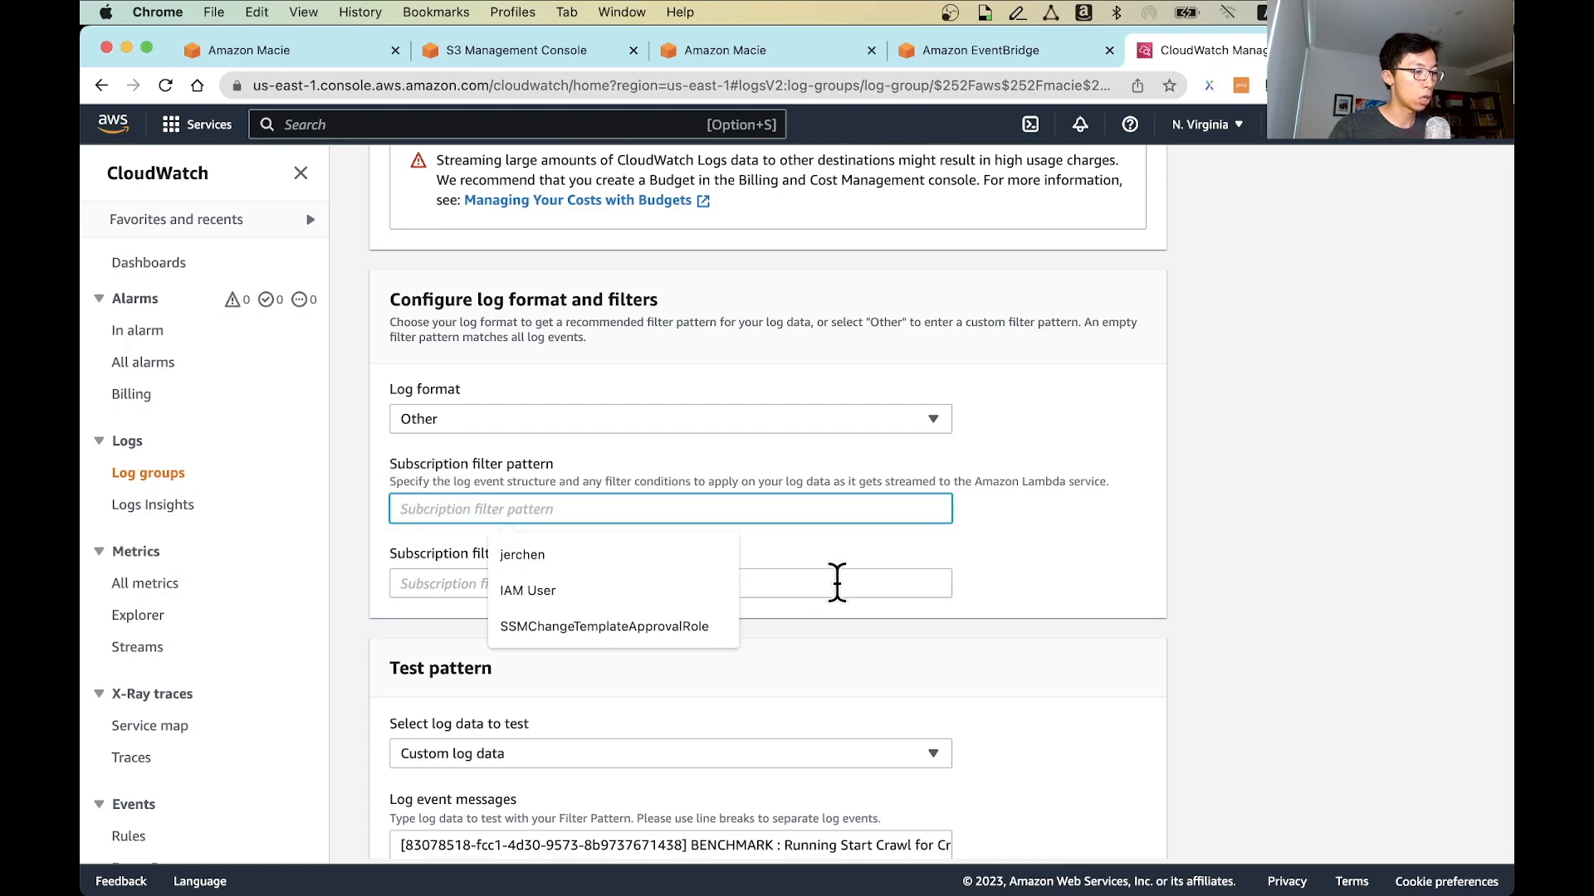
{"action": "type", "text": "_PAUSED_BY_MACIE_SERVICE_QUOTA_MET || $.eventType = JOB_PAUSED_BY_USER }"}
Read through the subscription filter pattern from its start to its end, examining both eventType conditions and the OR operator.
{"action": "key", "text": "super+Left"}
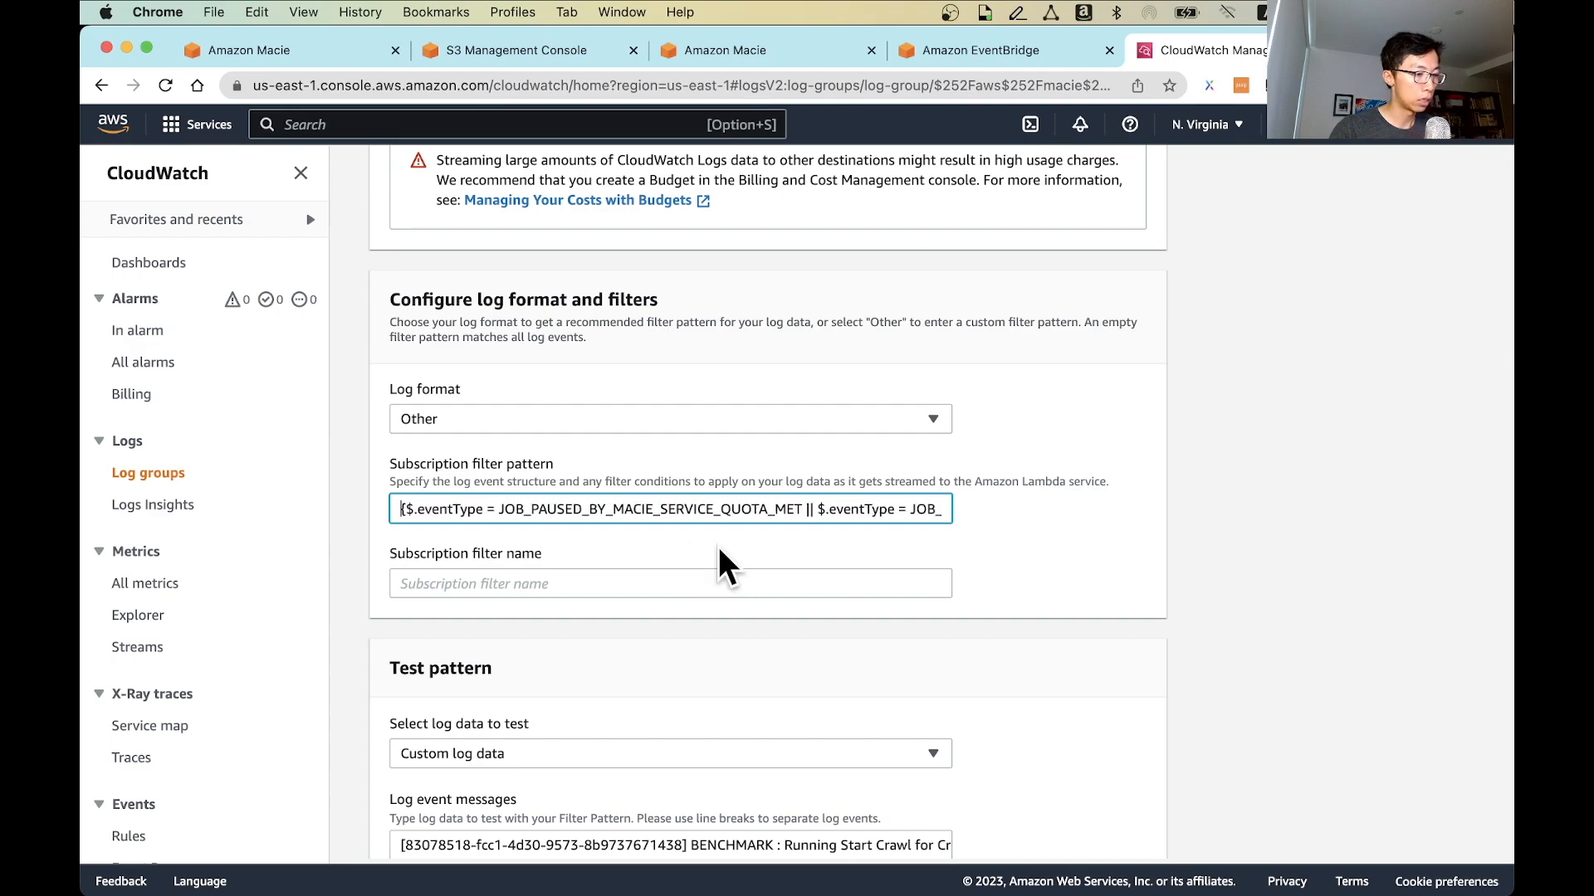
{"action": "key", "text": "Right"}
{"action": "key", "text": "Right"}
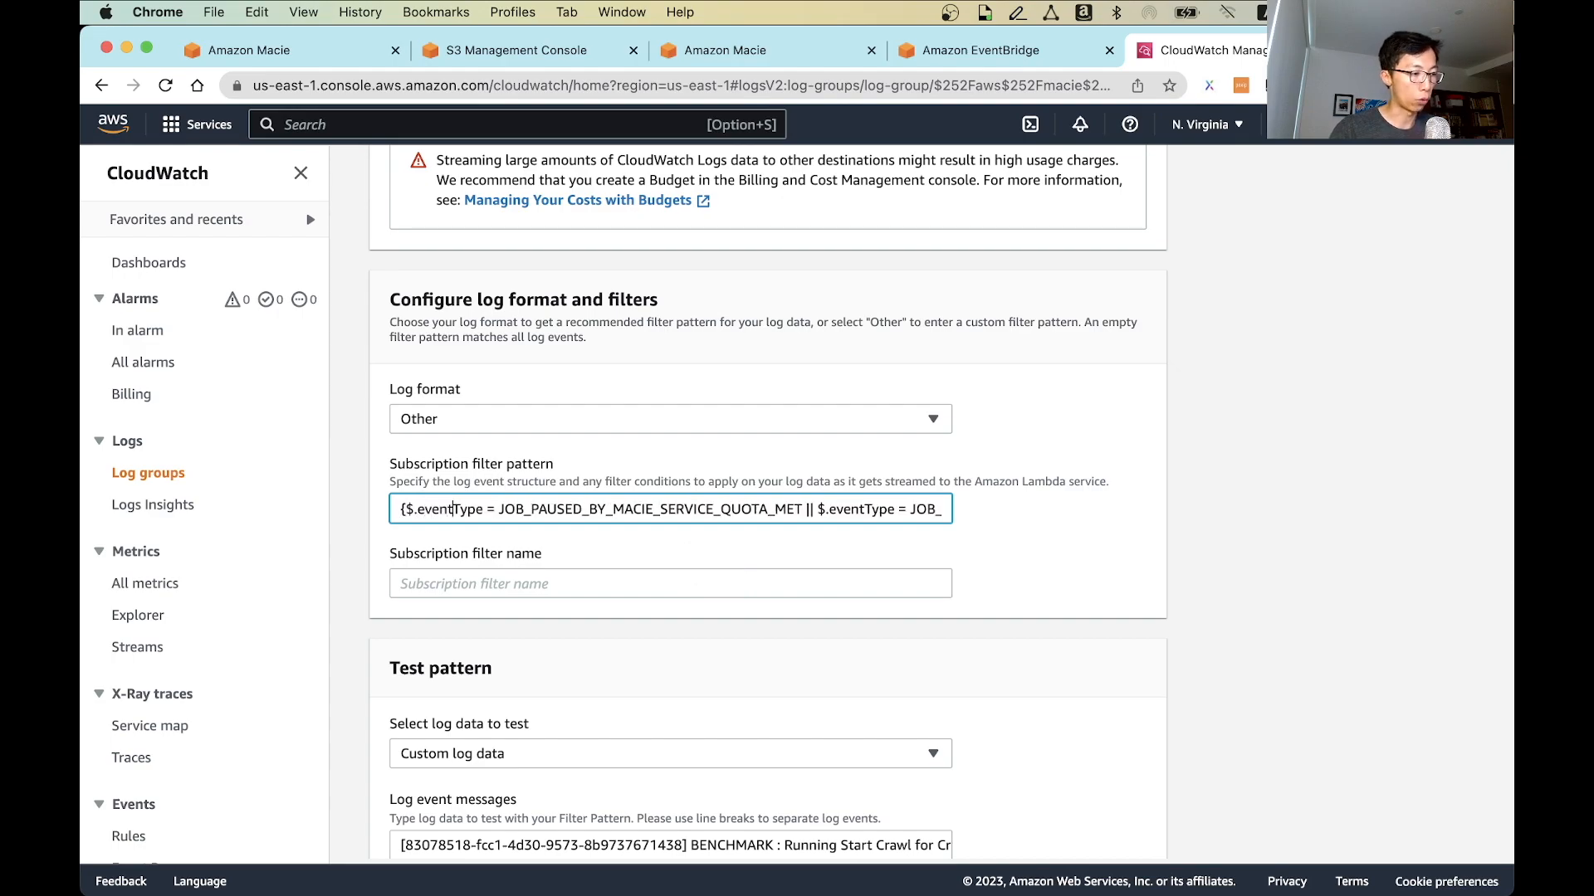
{"action": "key", "text": "Right"}
{"action": "key", "text": "Right"}
{"action": "key", "text": "Right"}
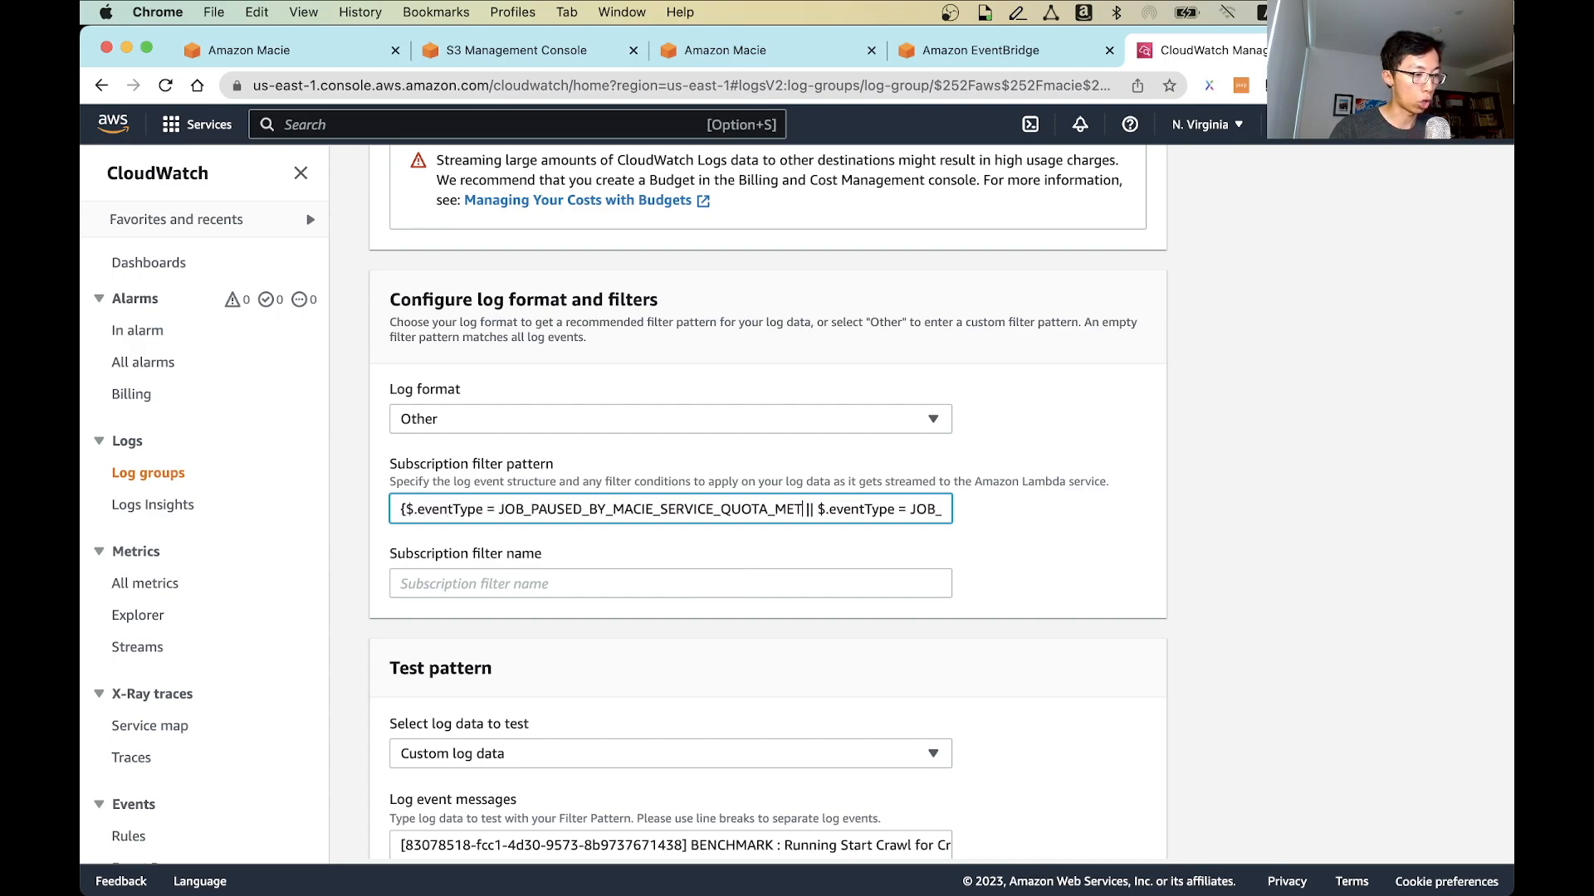
{"action": "left_click", "coordinate": [805, 509]}
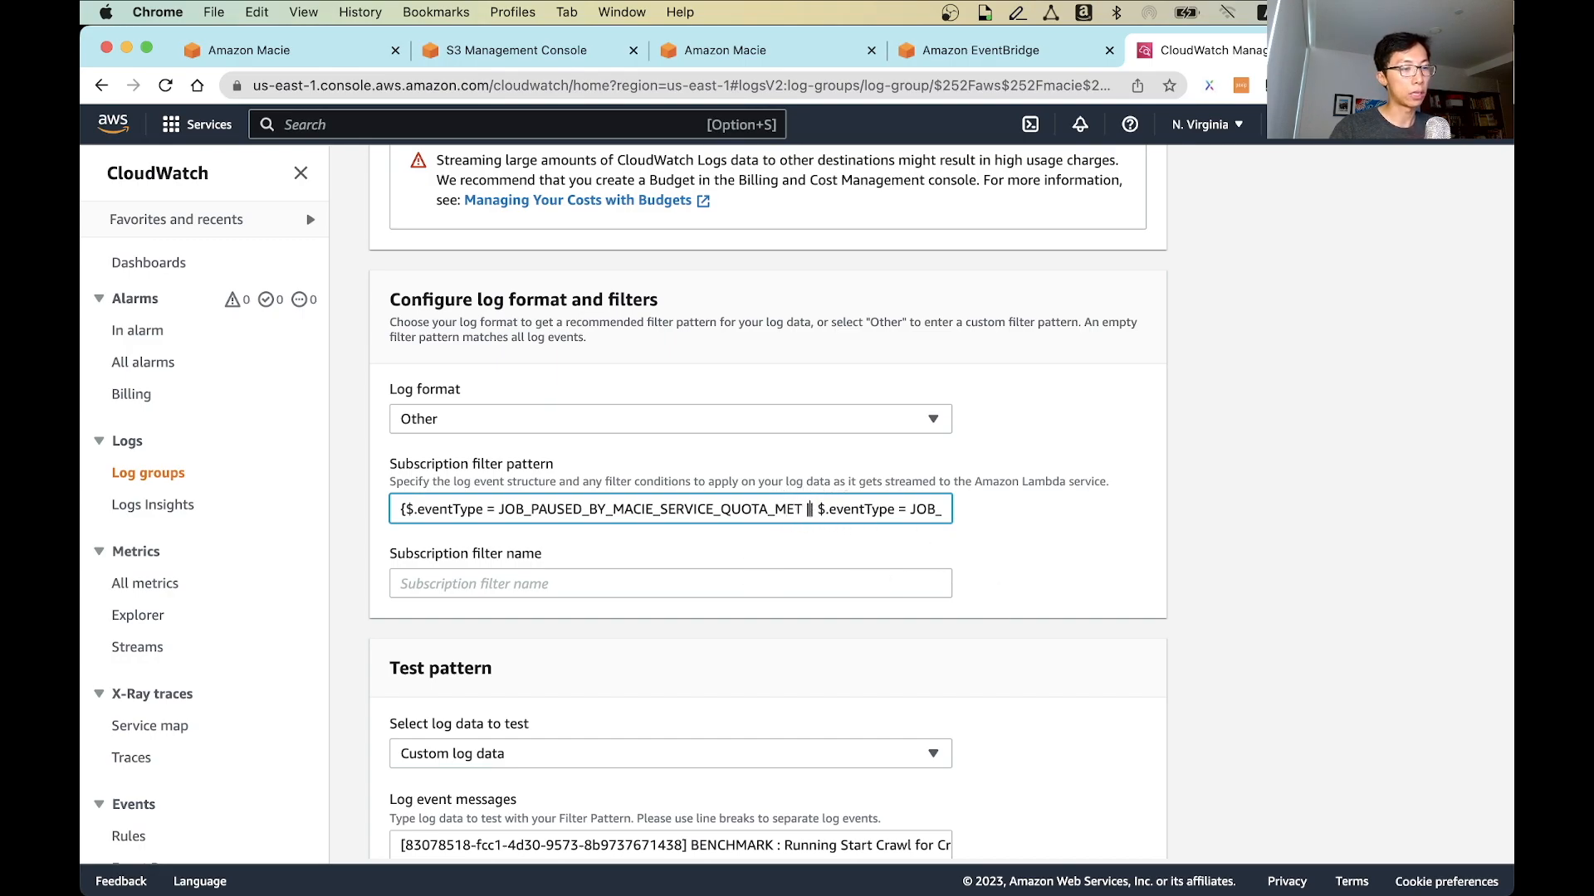
{"action": "key", "text": "Right"}
{"action": "key", "text": "Right"}
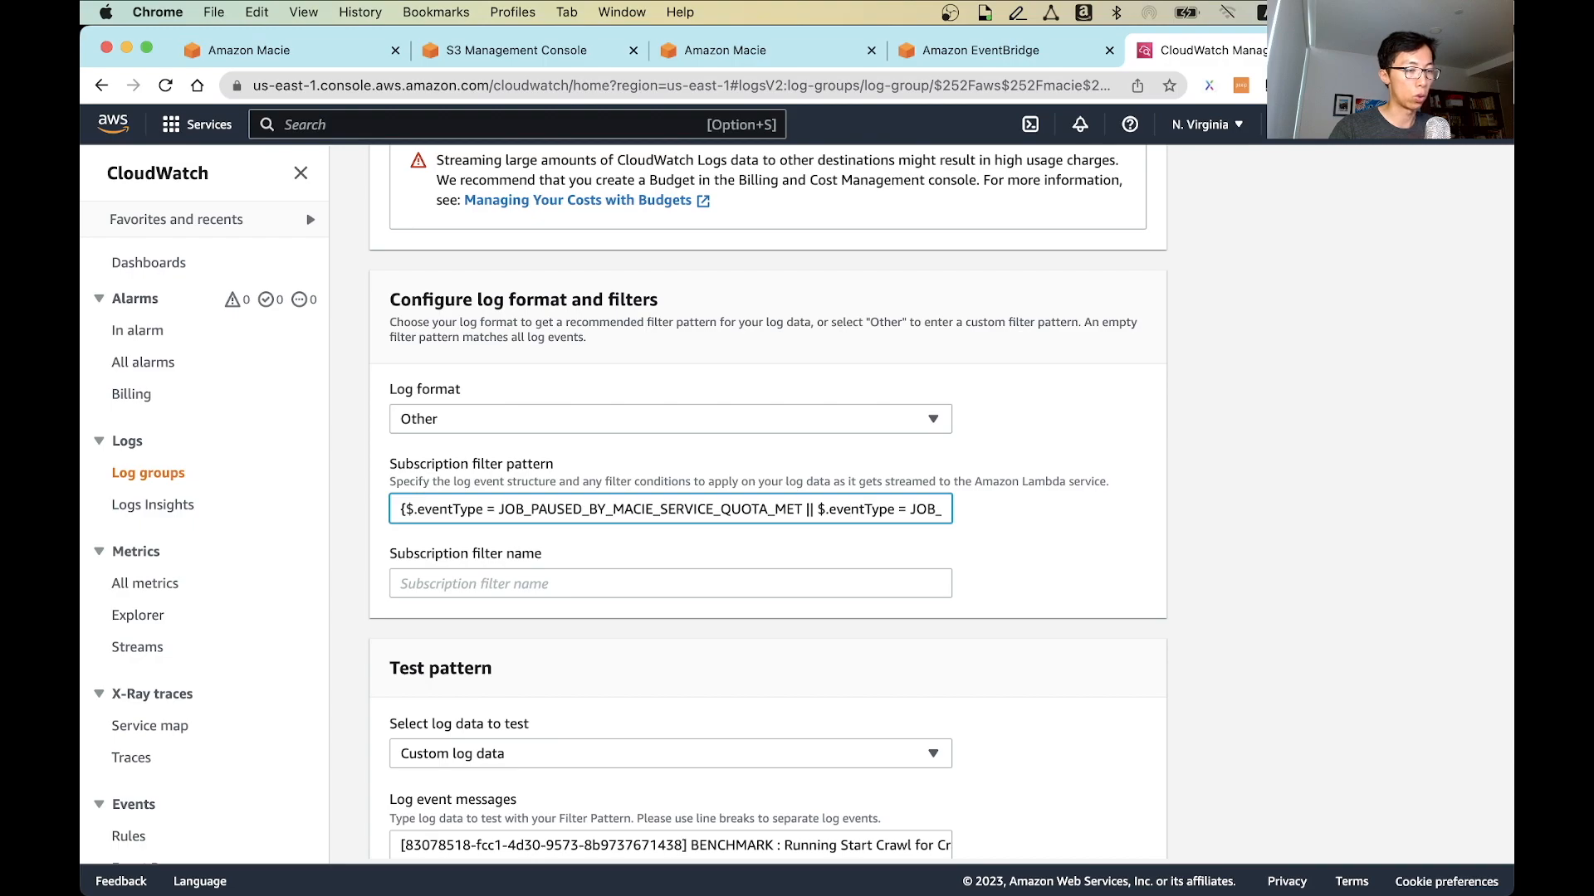
{"action": "key", "text": "Right"}
{"action": "key", "text": "Right"}
{"action": "key", "text": "Right"}
{"action": "key", "text": "Right"}
{"action": "key", "text": "Right"}
{"action": "key", "text": "Right"}
{"action": "key", "text": "Right"}
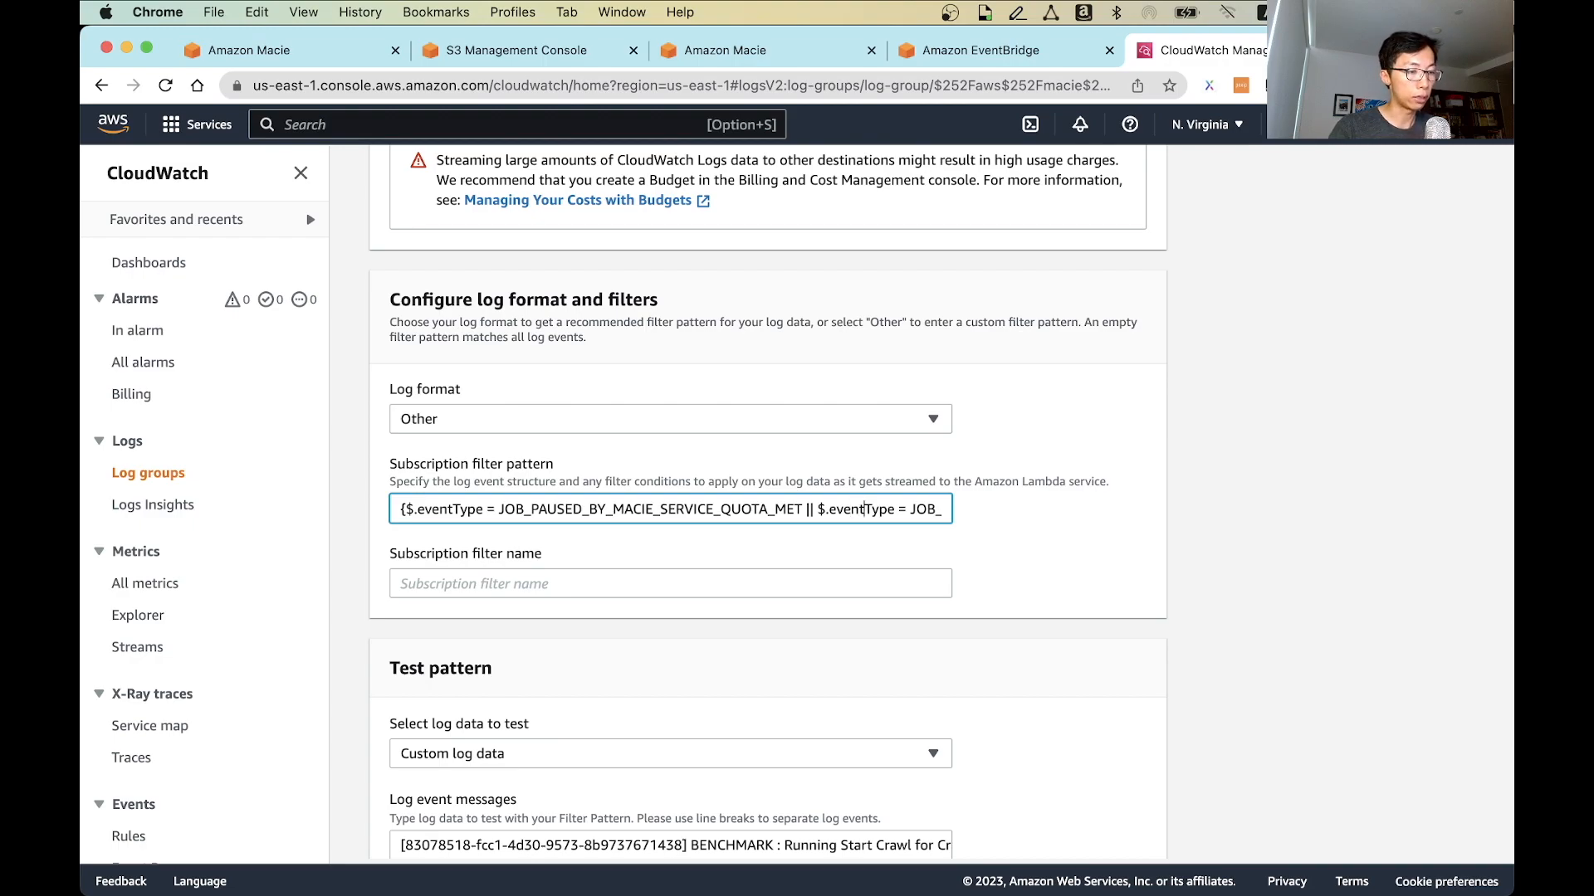
{"action": "key", "text": "Right"}
{"action": "key", "text": "Right"}
{"action": "key", "text": "Right"}
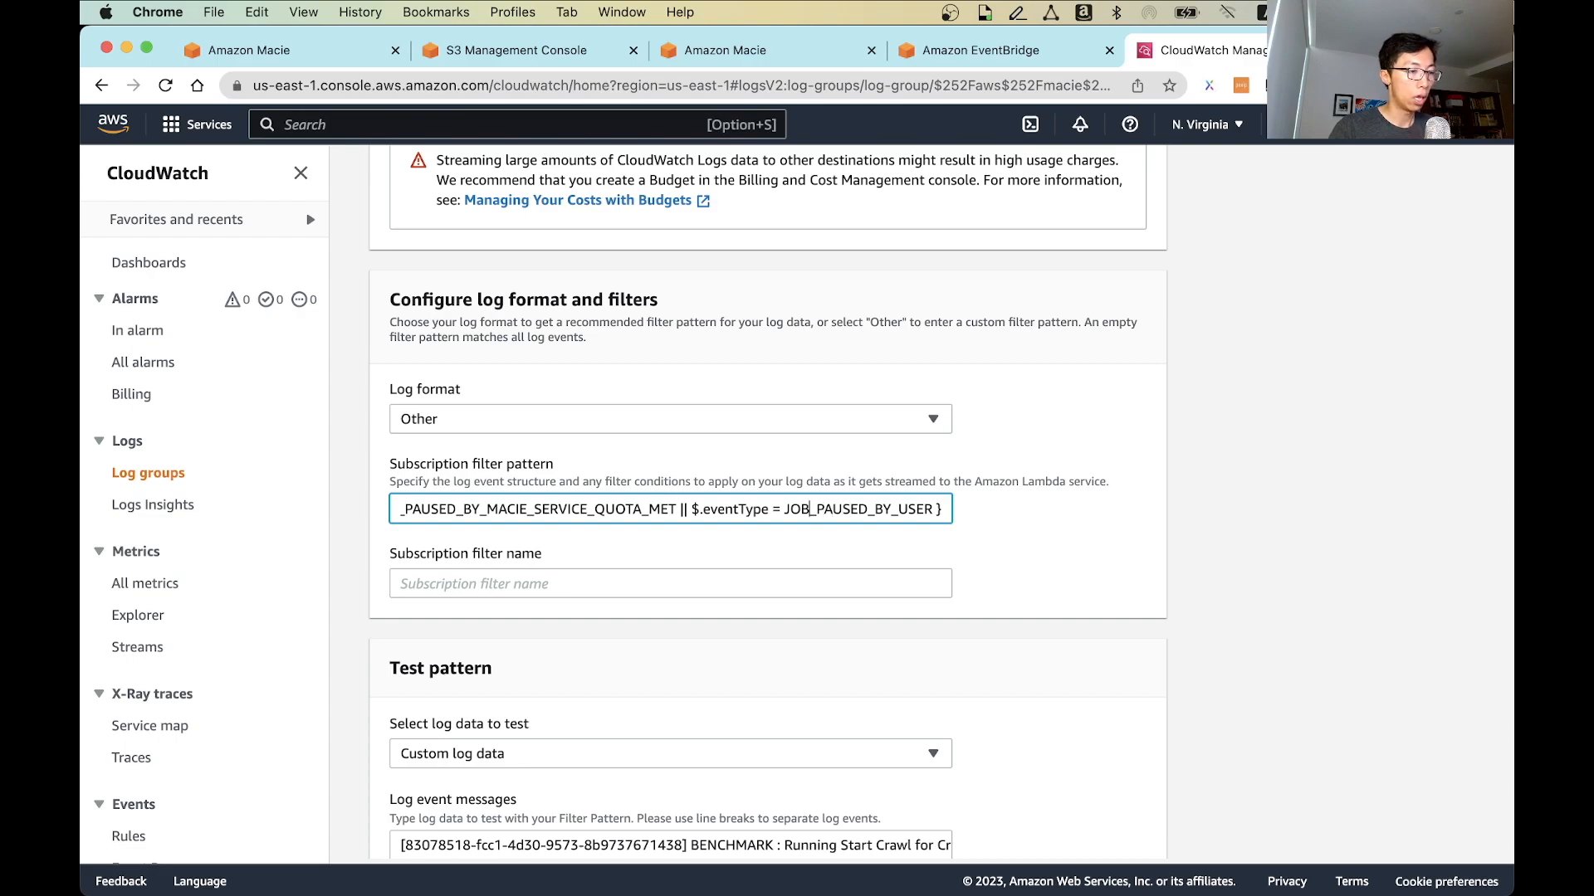
{"action": "key", "text": "BackSpace"}
{"action": "key", "text": "Right"}
{"action": "key", "text": "Right"}
{"action": "key", "text": "Right"}
{"action": "key", "text": "Right"}
{"action": "key", "text": "Right"}
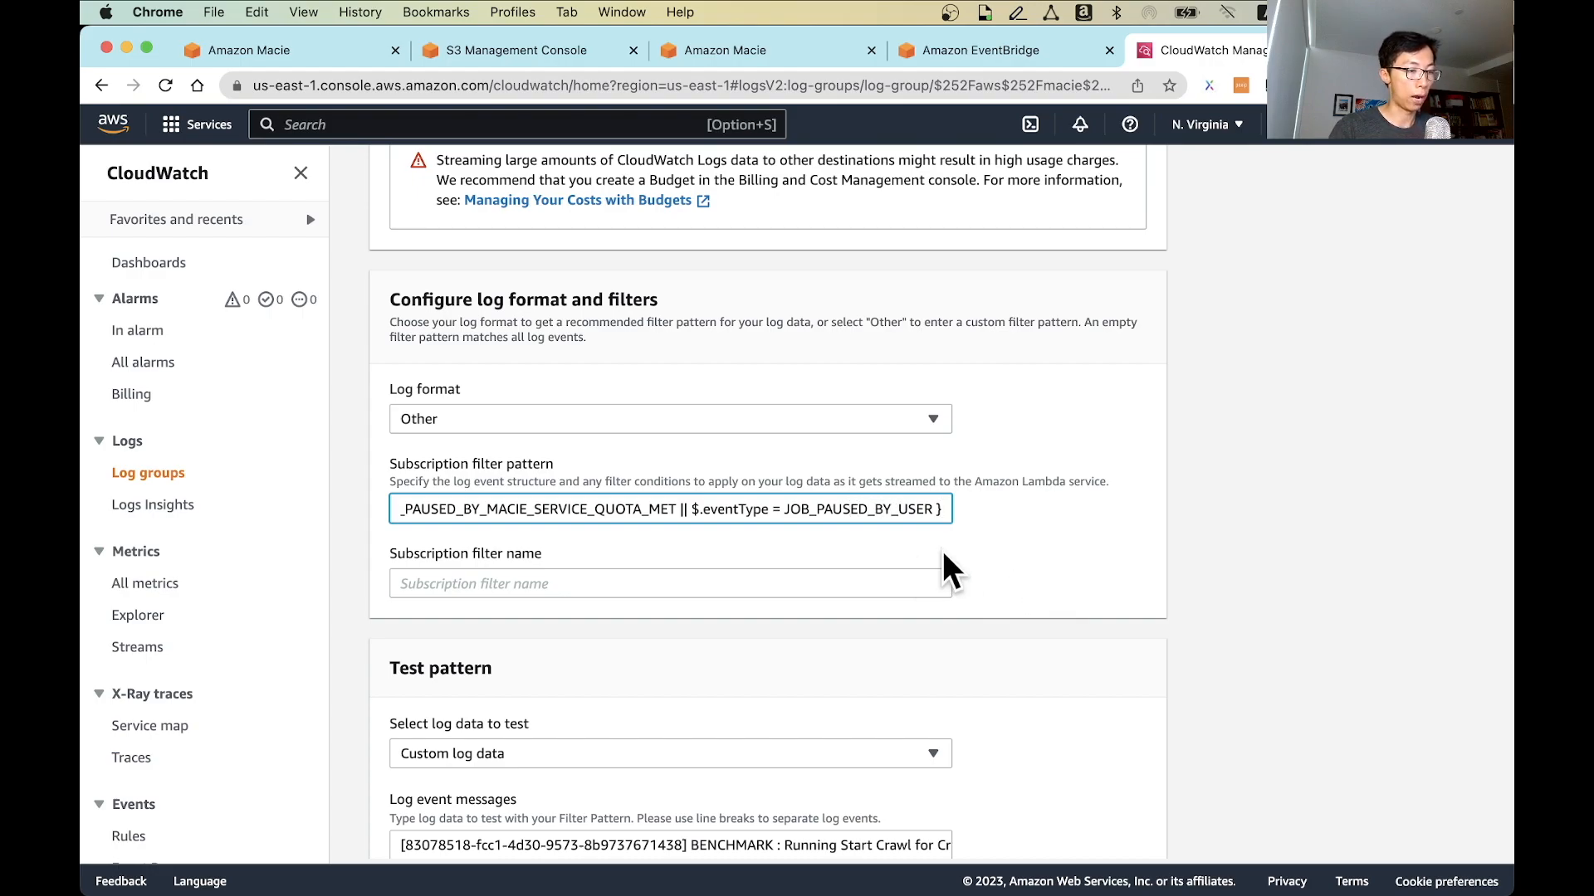
Name the subscription filter test-lambda-filter and start streaming the log group's events to the Lambda function.
{"action": "left_click", "coordinate": [555, 577]}
{"action": "type", "text": "test-"}
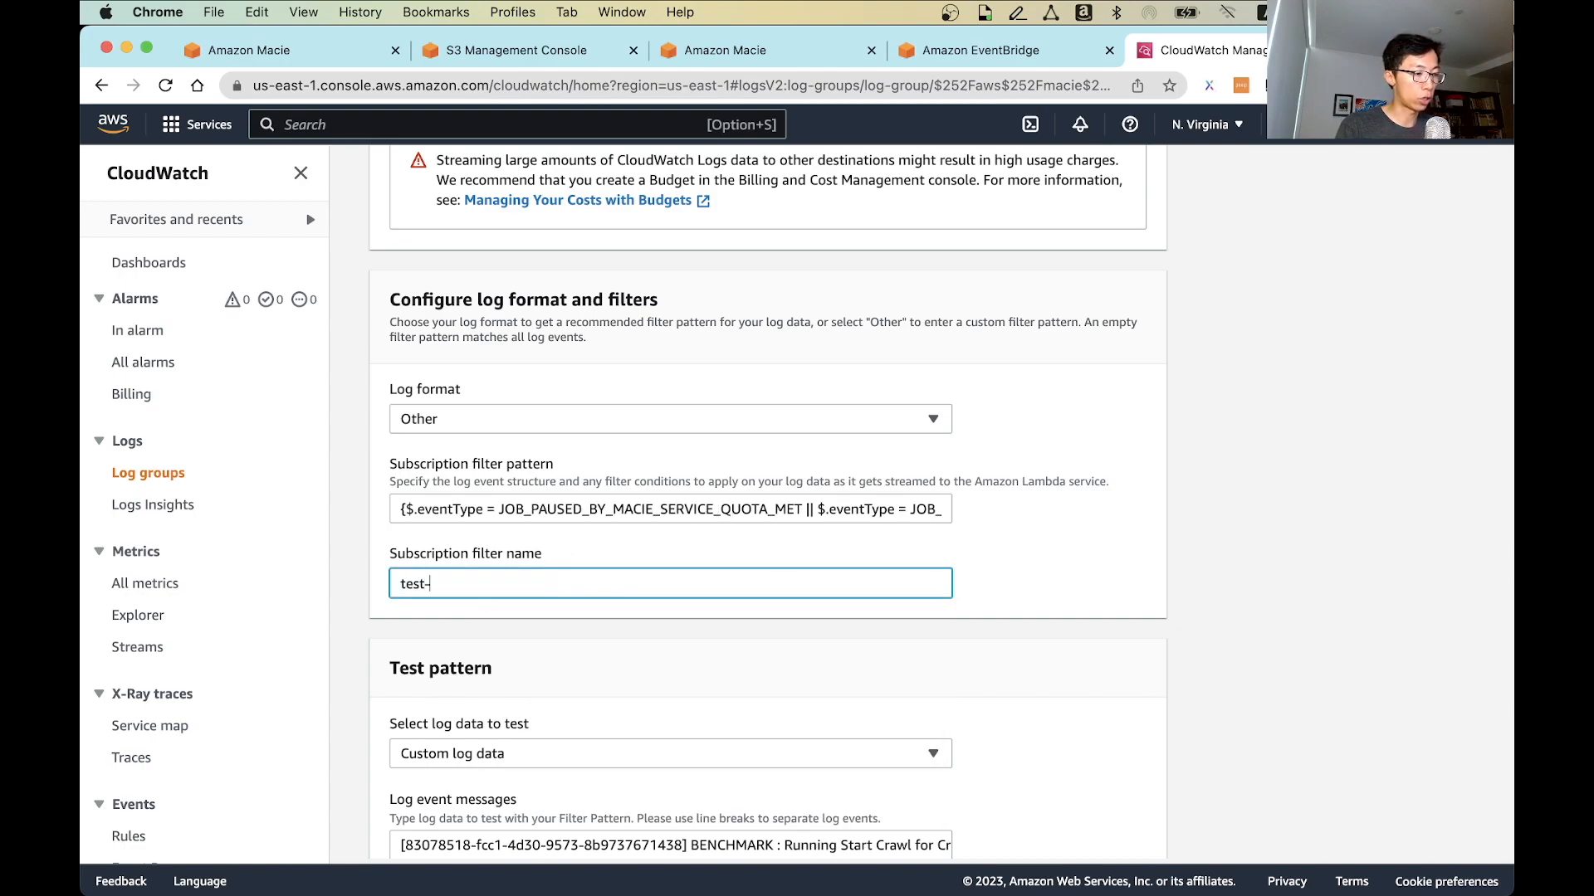
{"action": "type", "text": "lambda-"}
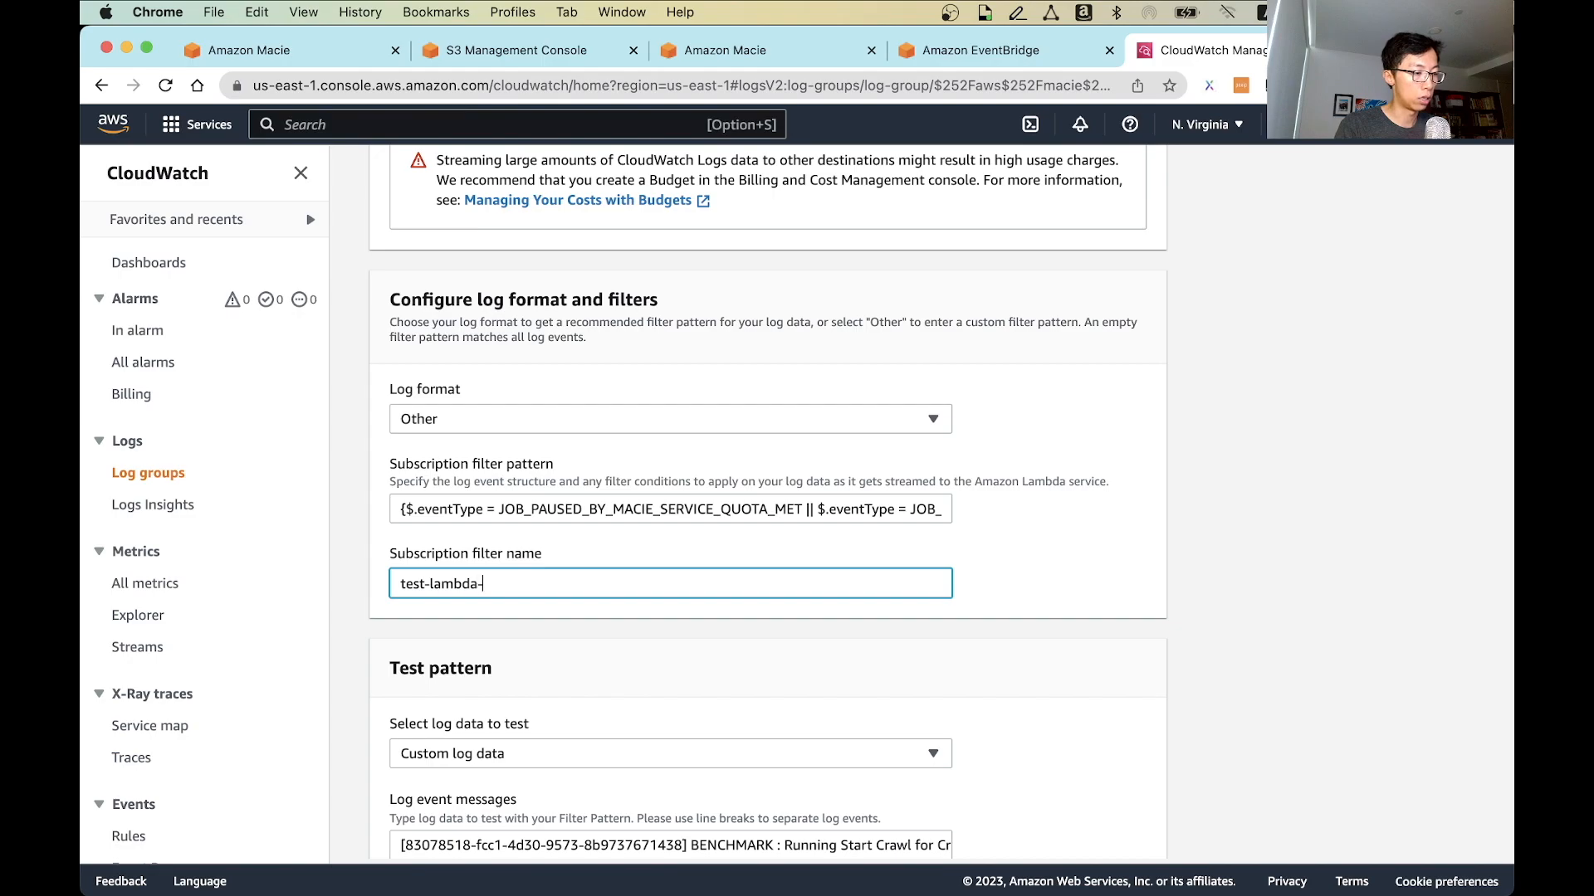
{"action": "type", "text": "filter"}
{"action": "scroll", "coordinate": [761, 569], "scroll_direction": "down", "scroll_amount": 3}
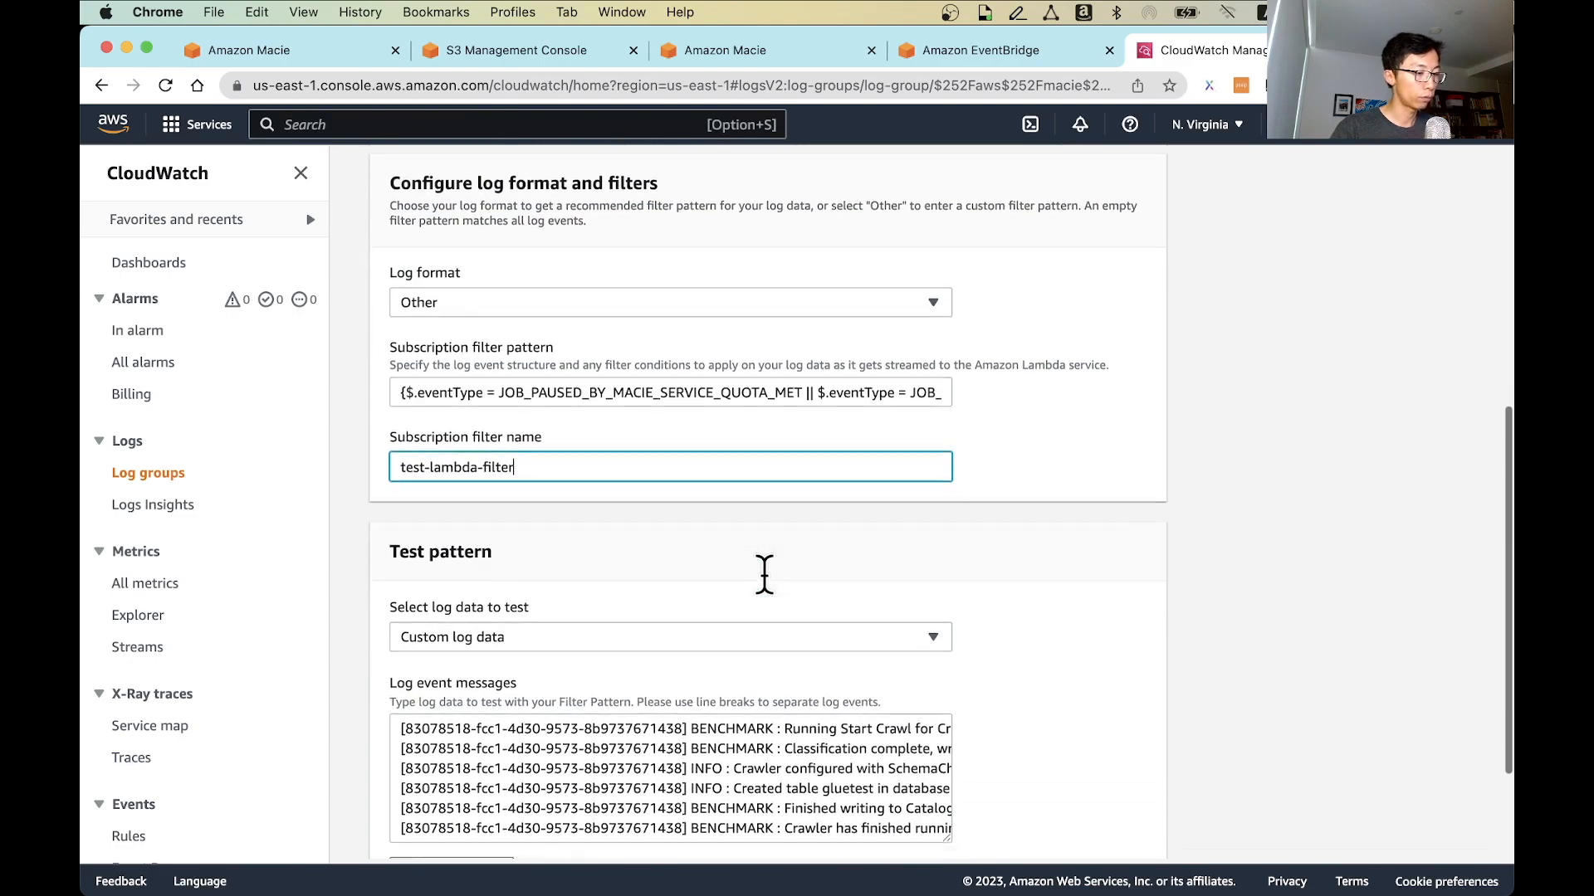
{"action": "scroll", "coordinate": [766, 585], "scroll_direction": "down", "scroll_amount": 2}
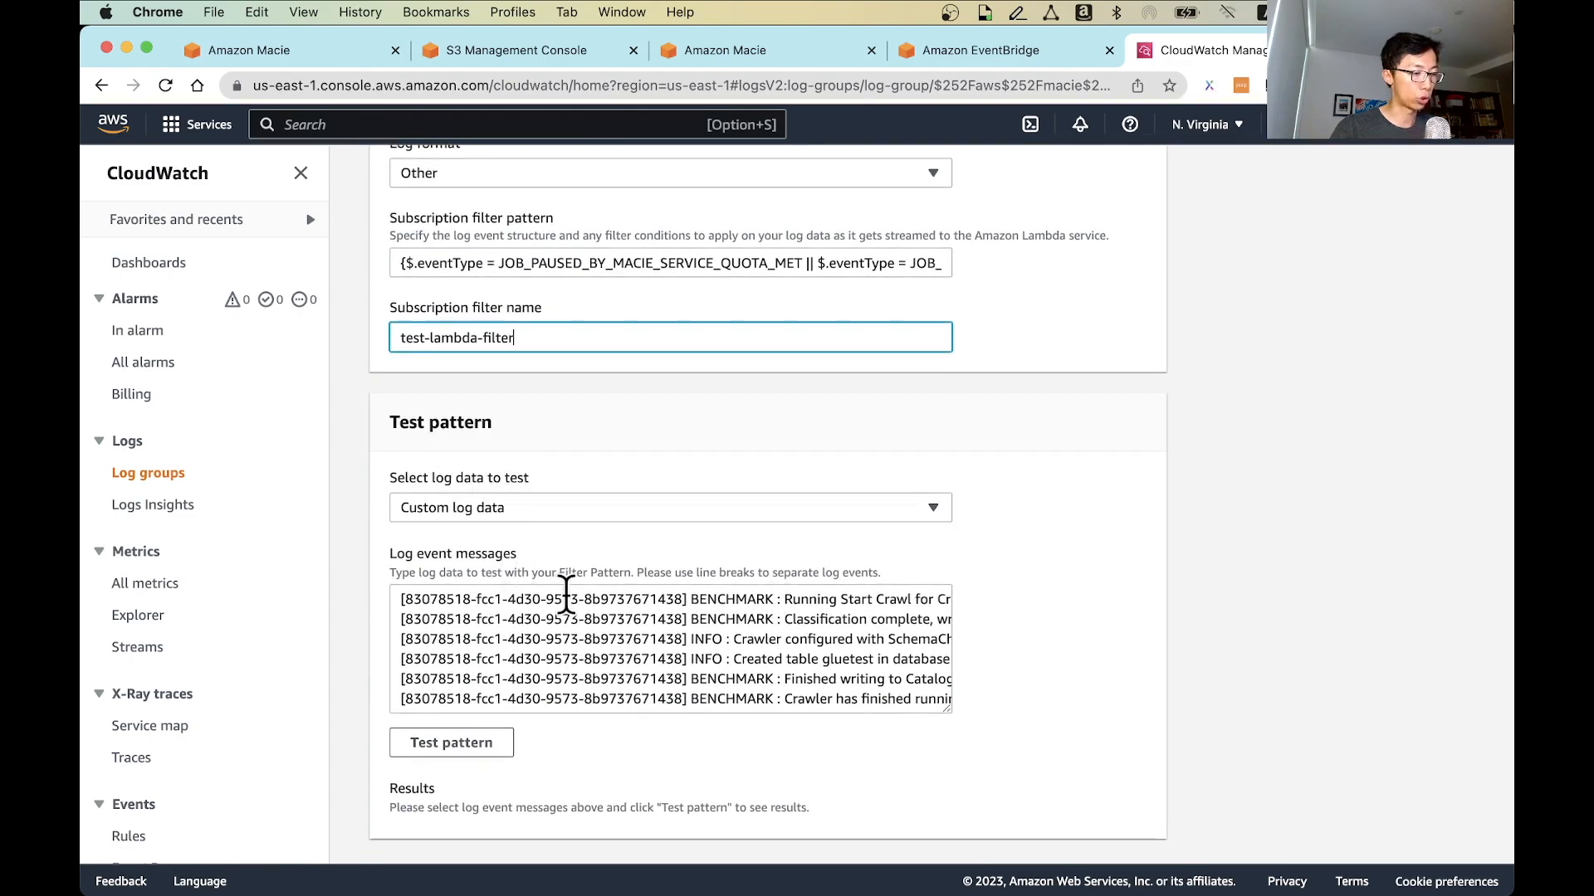
{"action": "scroll", "coordinate": [1021, 712], "scroll_direction": "down", "scroll_amount": 1}
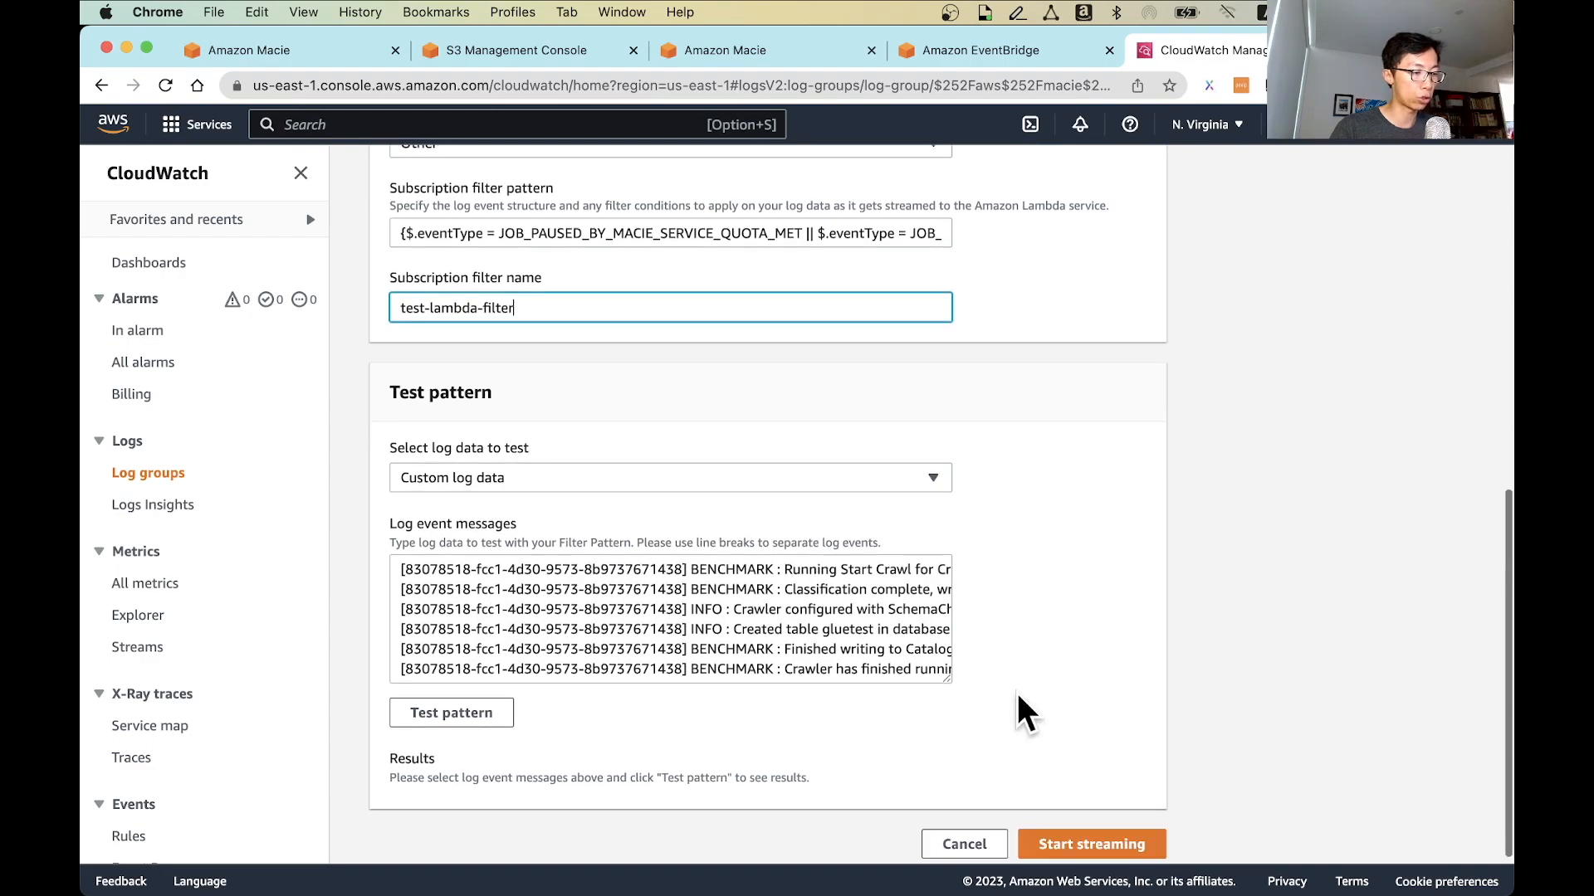
{"action": "left_click", "coordinate": [1091, 848]}
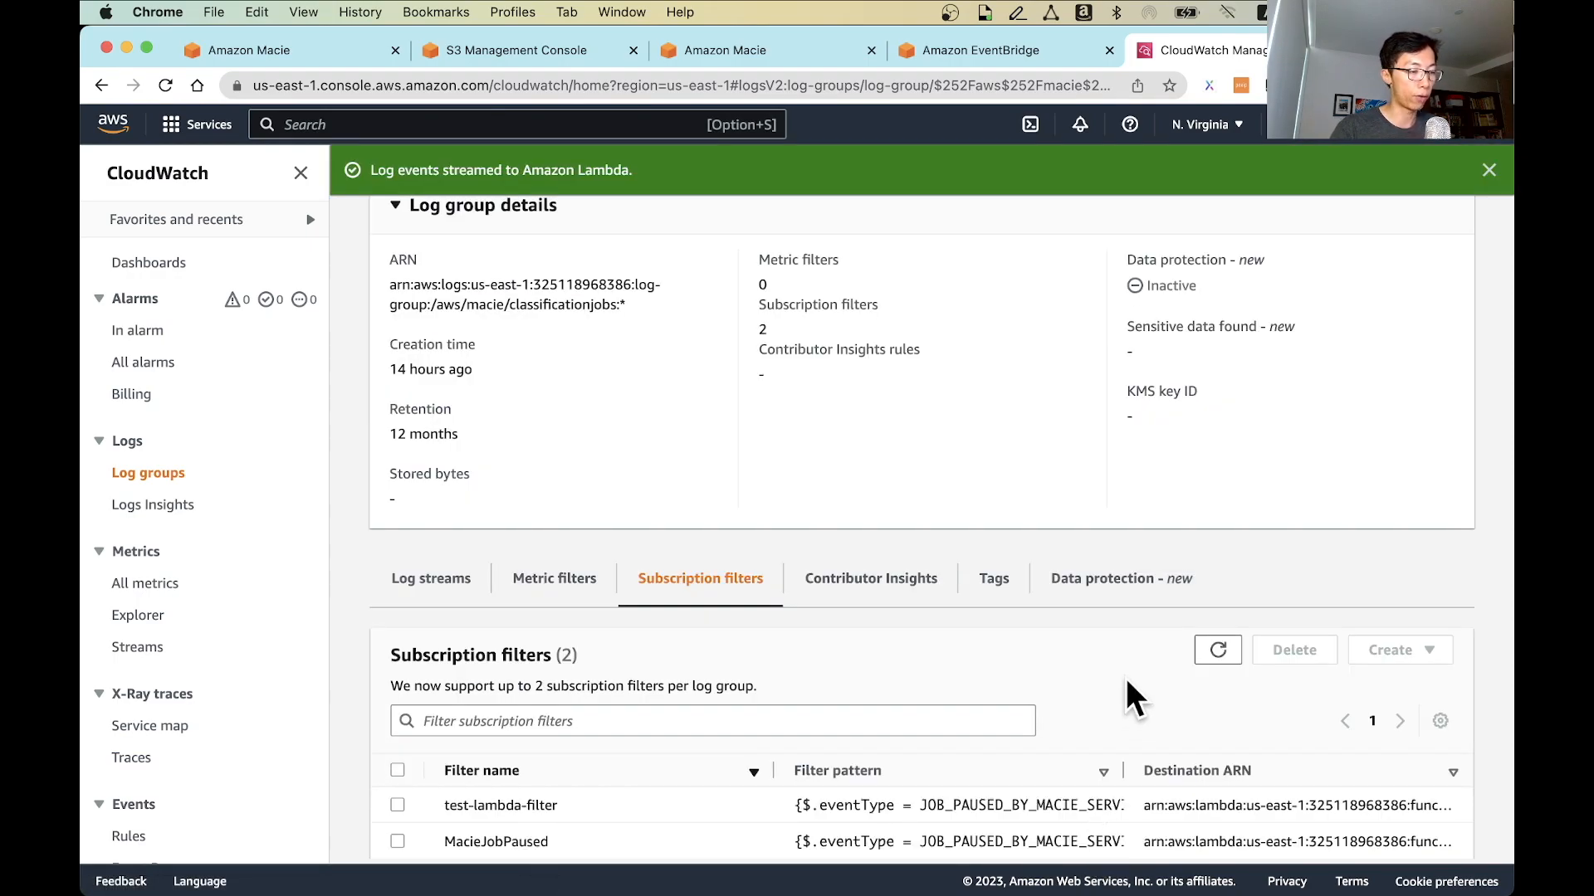
{"action": "scroll", "coordinate": [1127, 676], "scroll_direction": "down", "scroll_amount": 1}
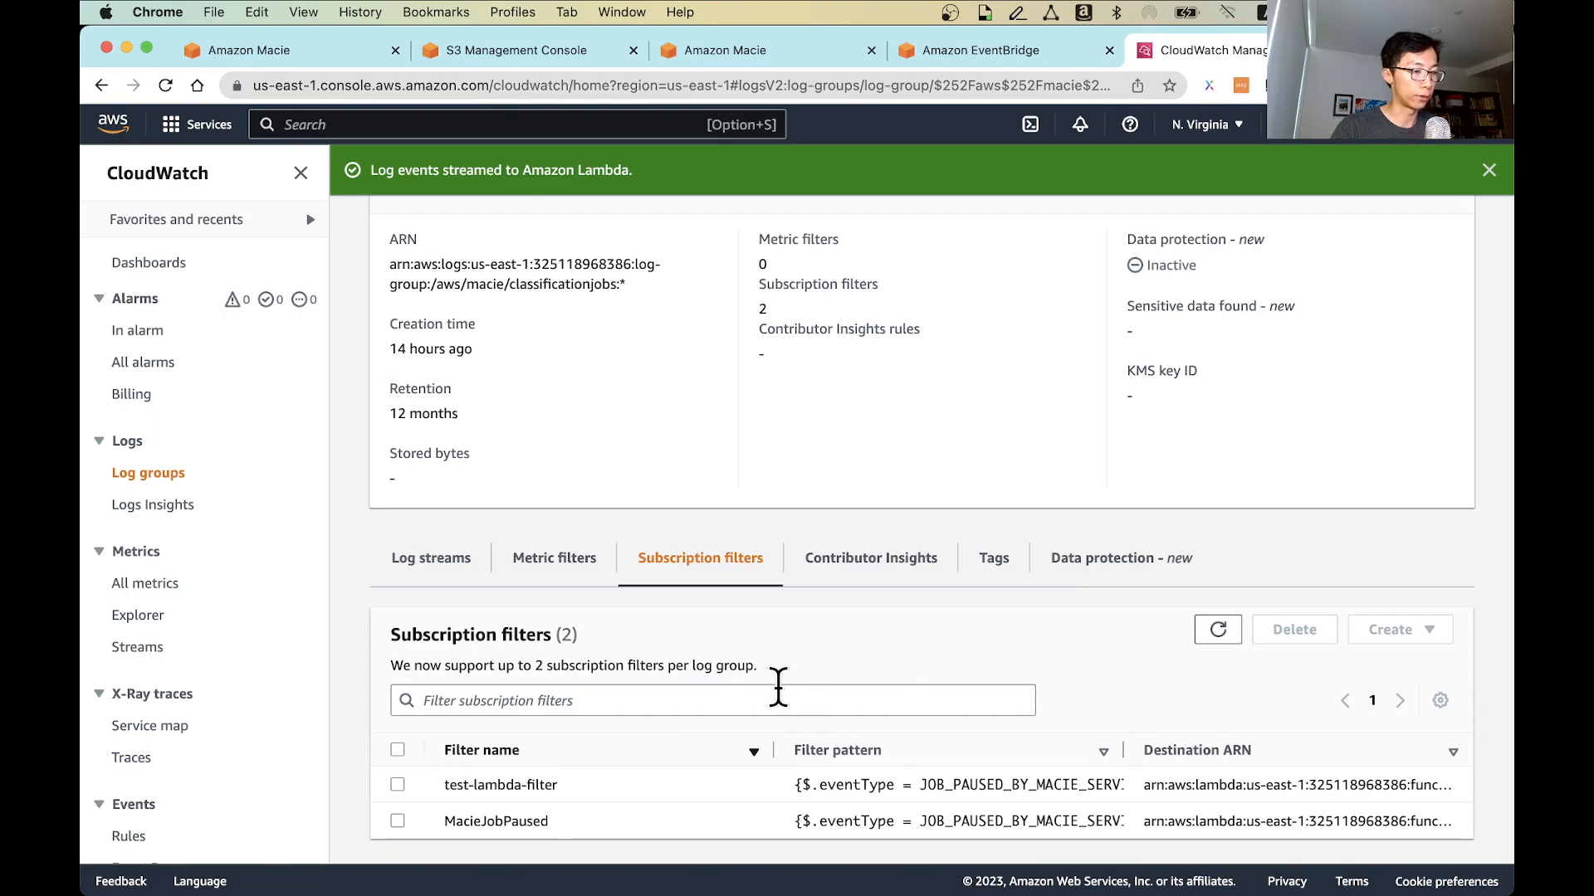
Switch back to Amazon Macie and start a new custom data identifier named test-identifier.
{"action": "key", "text": "super+1"}
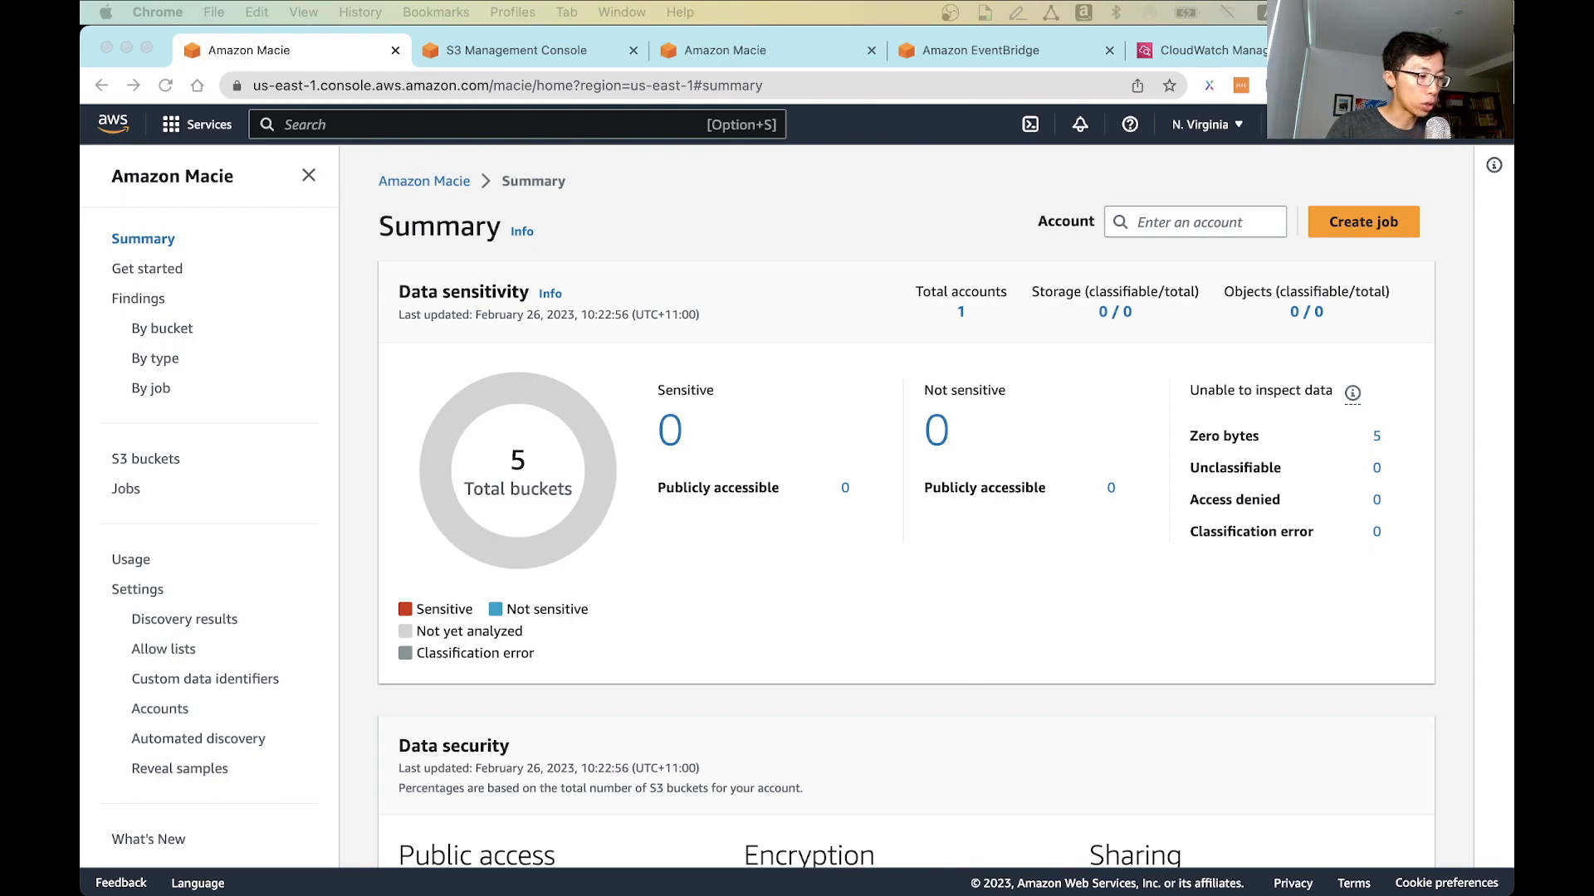
{"action": "left_click", "coordinate": [232, 681]}
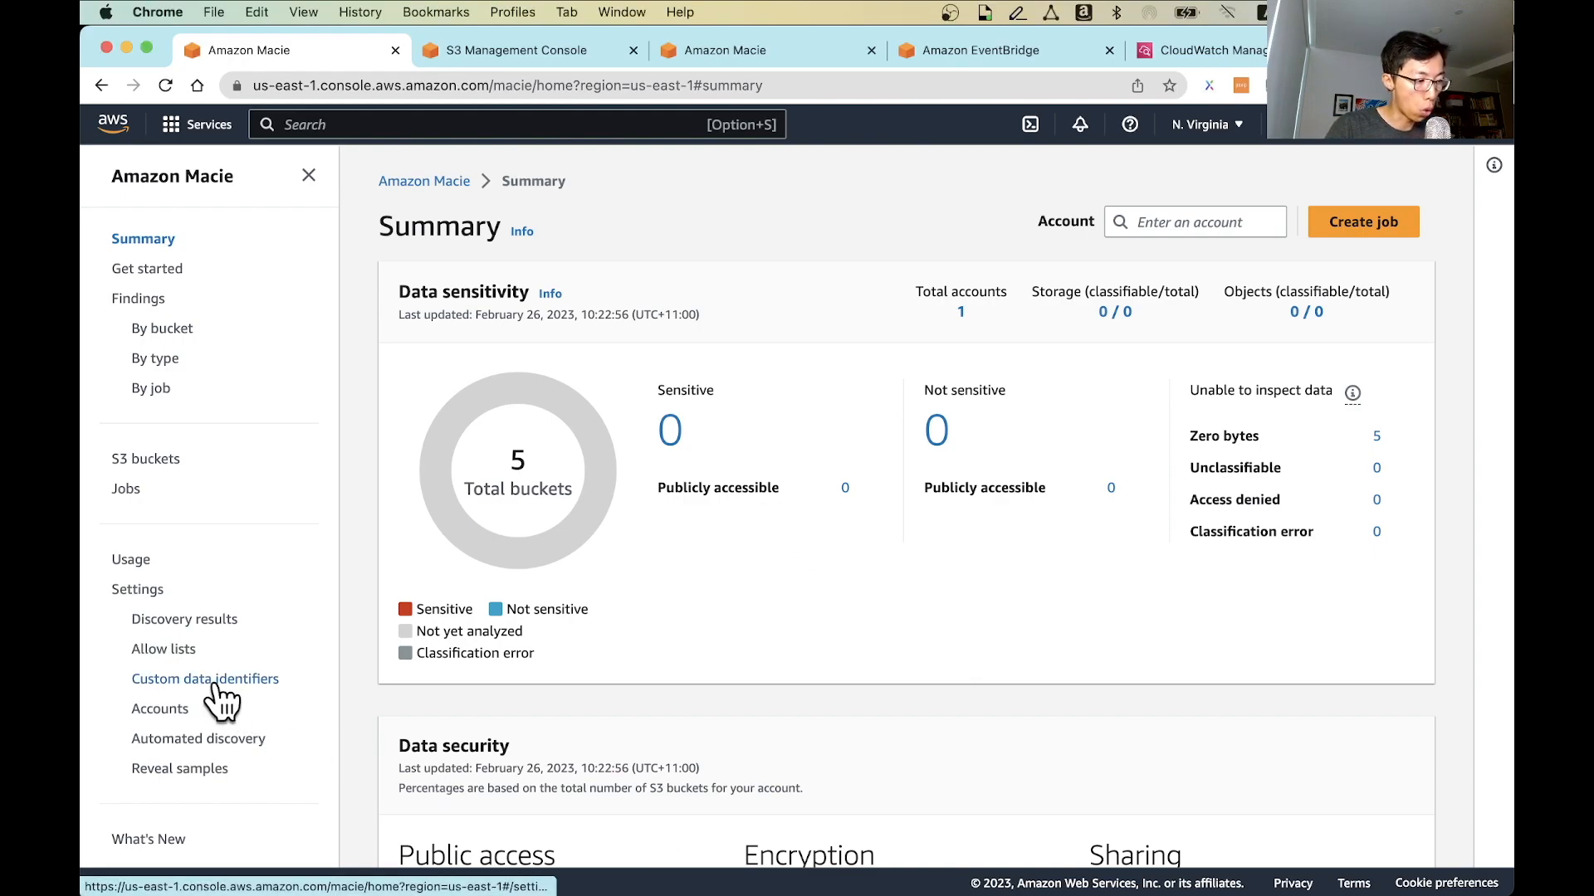
{"action": "left_click", "coordinate": [182, 683]}
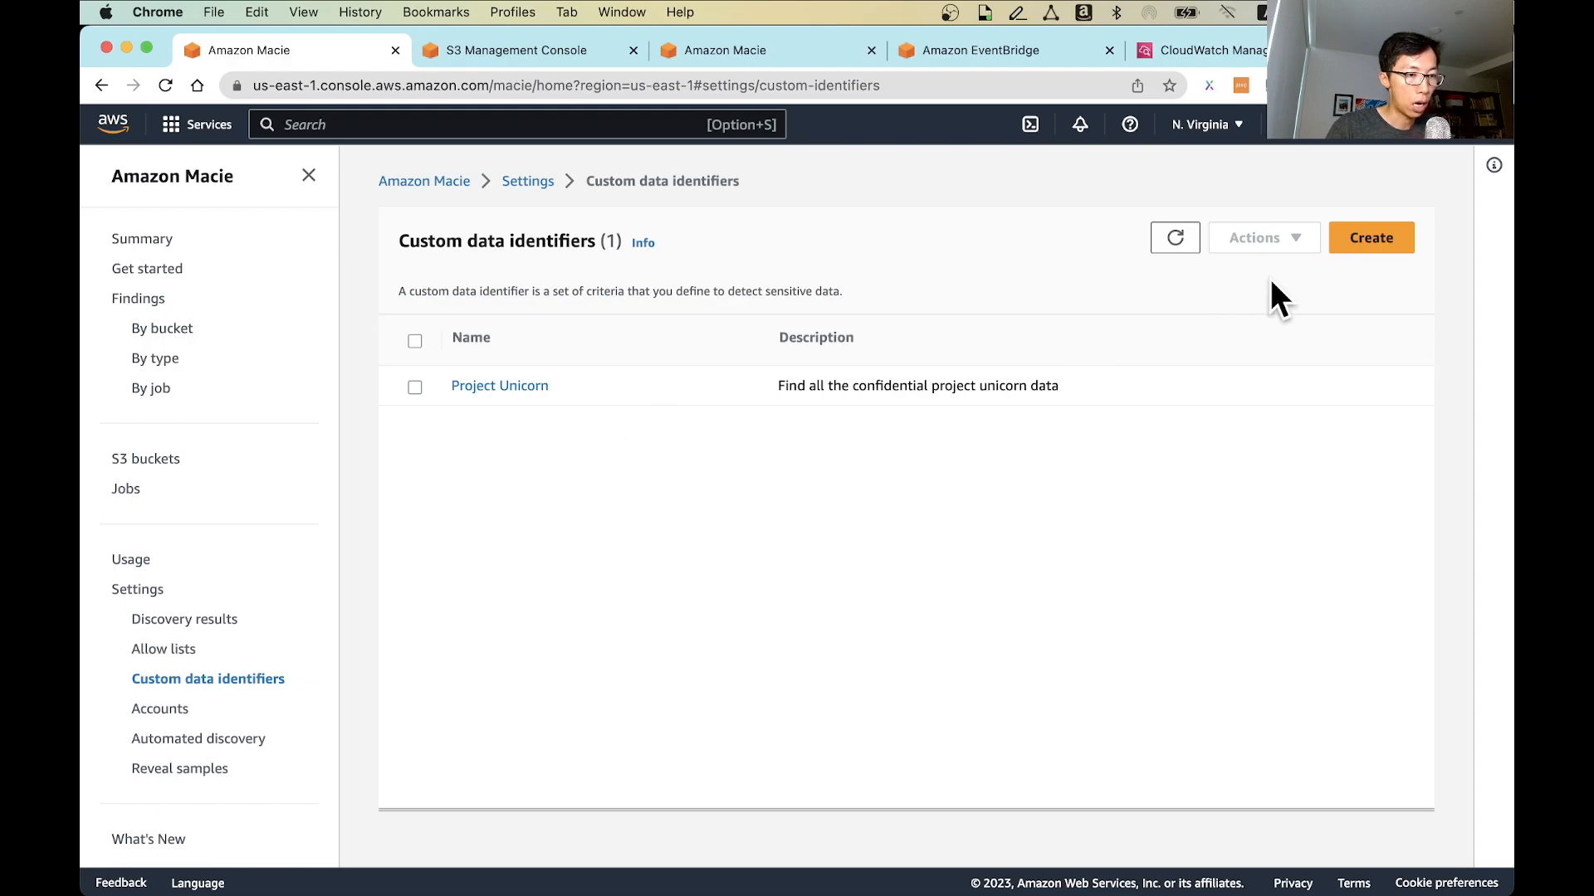
{"action": "left_click", "coordinate": [1378, 242]}
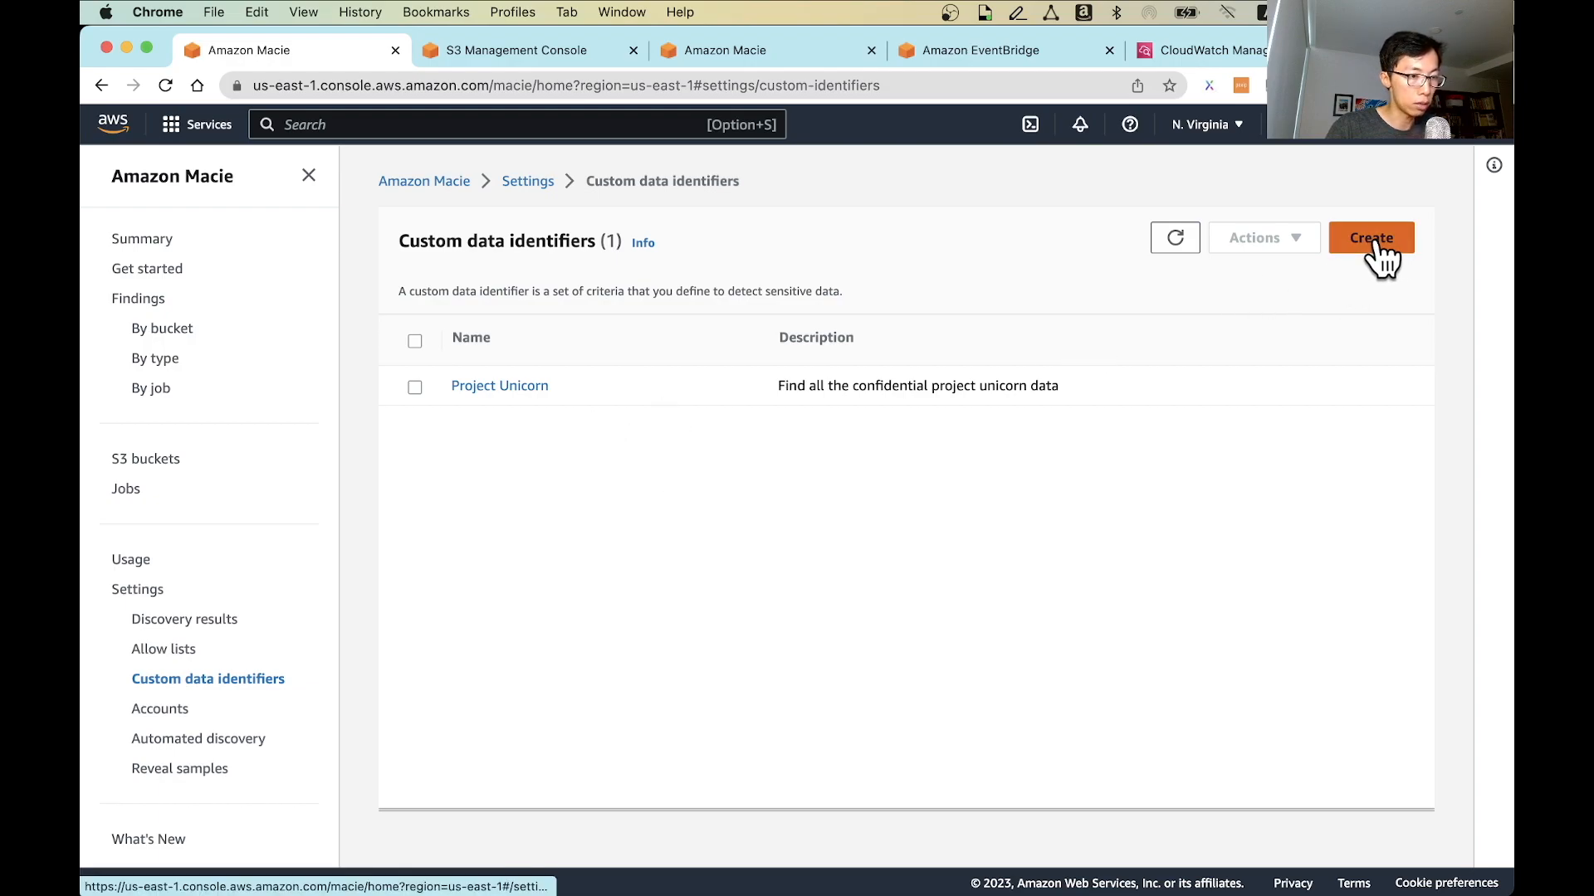
{"action": "left_click", "coordinate": [526, 363]}
{"action": "type", "text": "test-identifier"}
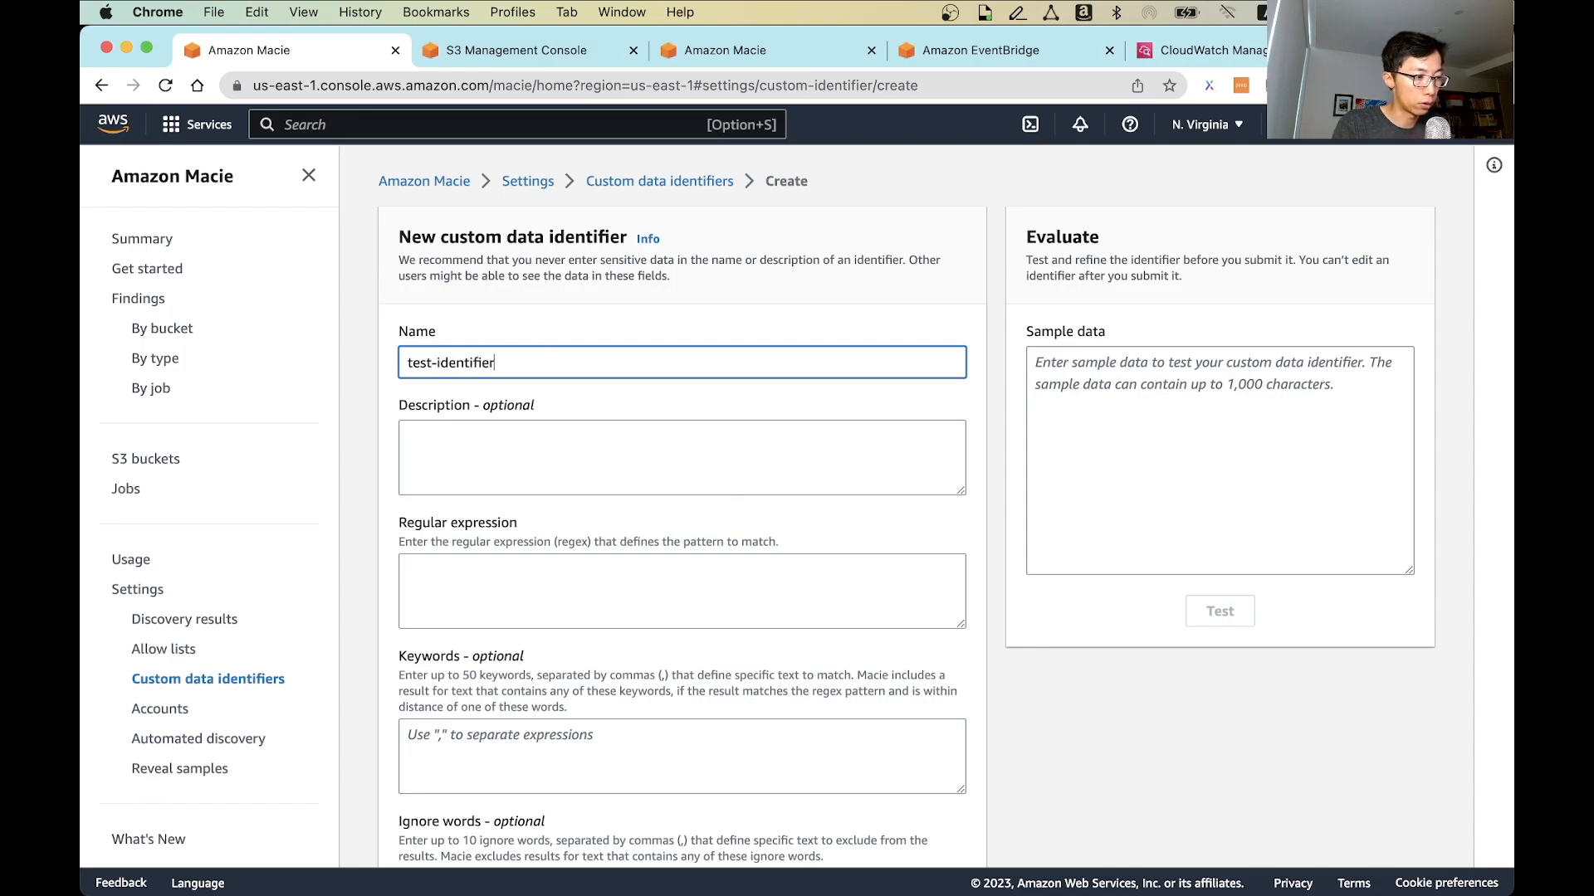
Describe the custom data identifier as "for tesating use." and set its regular expression to (?i)unicorn.
{"action": "key", "text": "Tab"}
{"action": "type", "text": "for tesating use."}
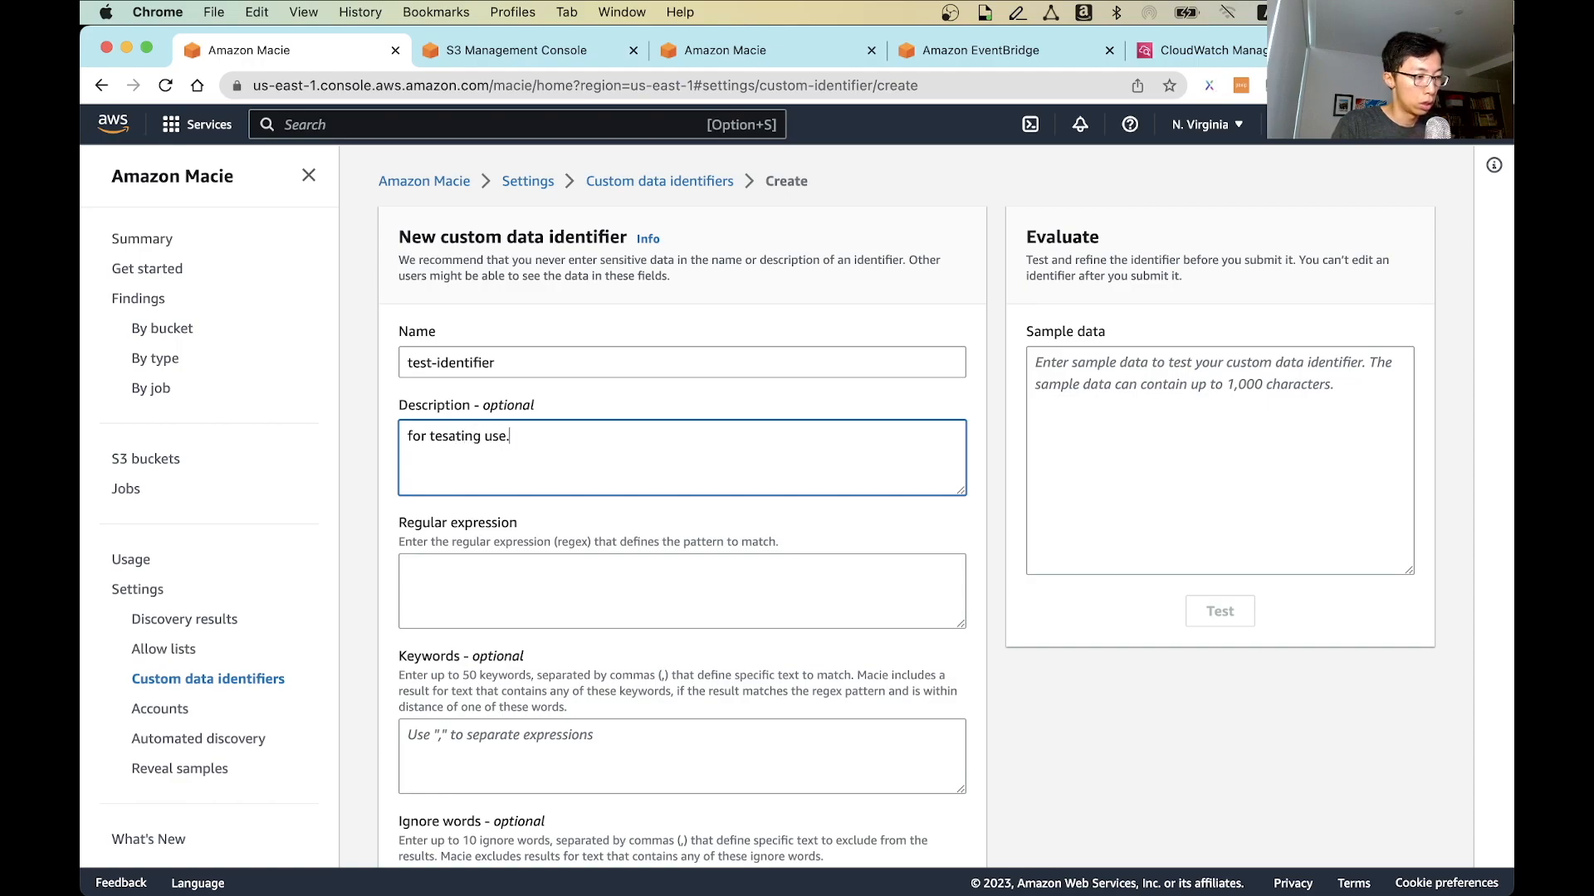
{"action": "left_click", "coordinate": [503, 591]}
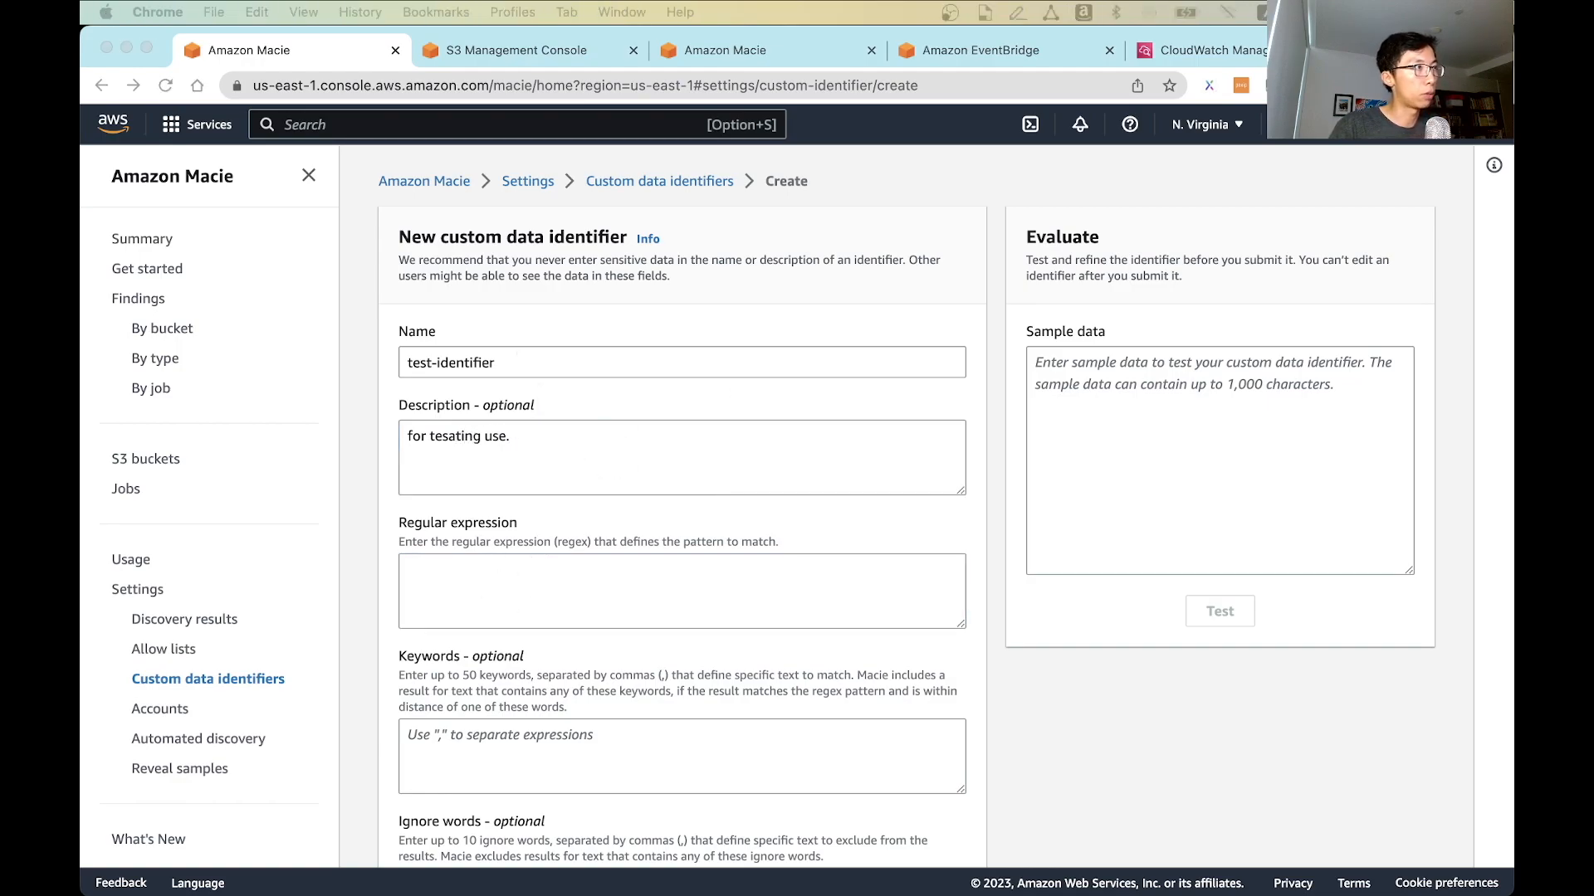
{"action": "left_click", "coordinate": [1002, 571]}
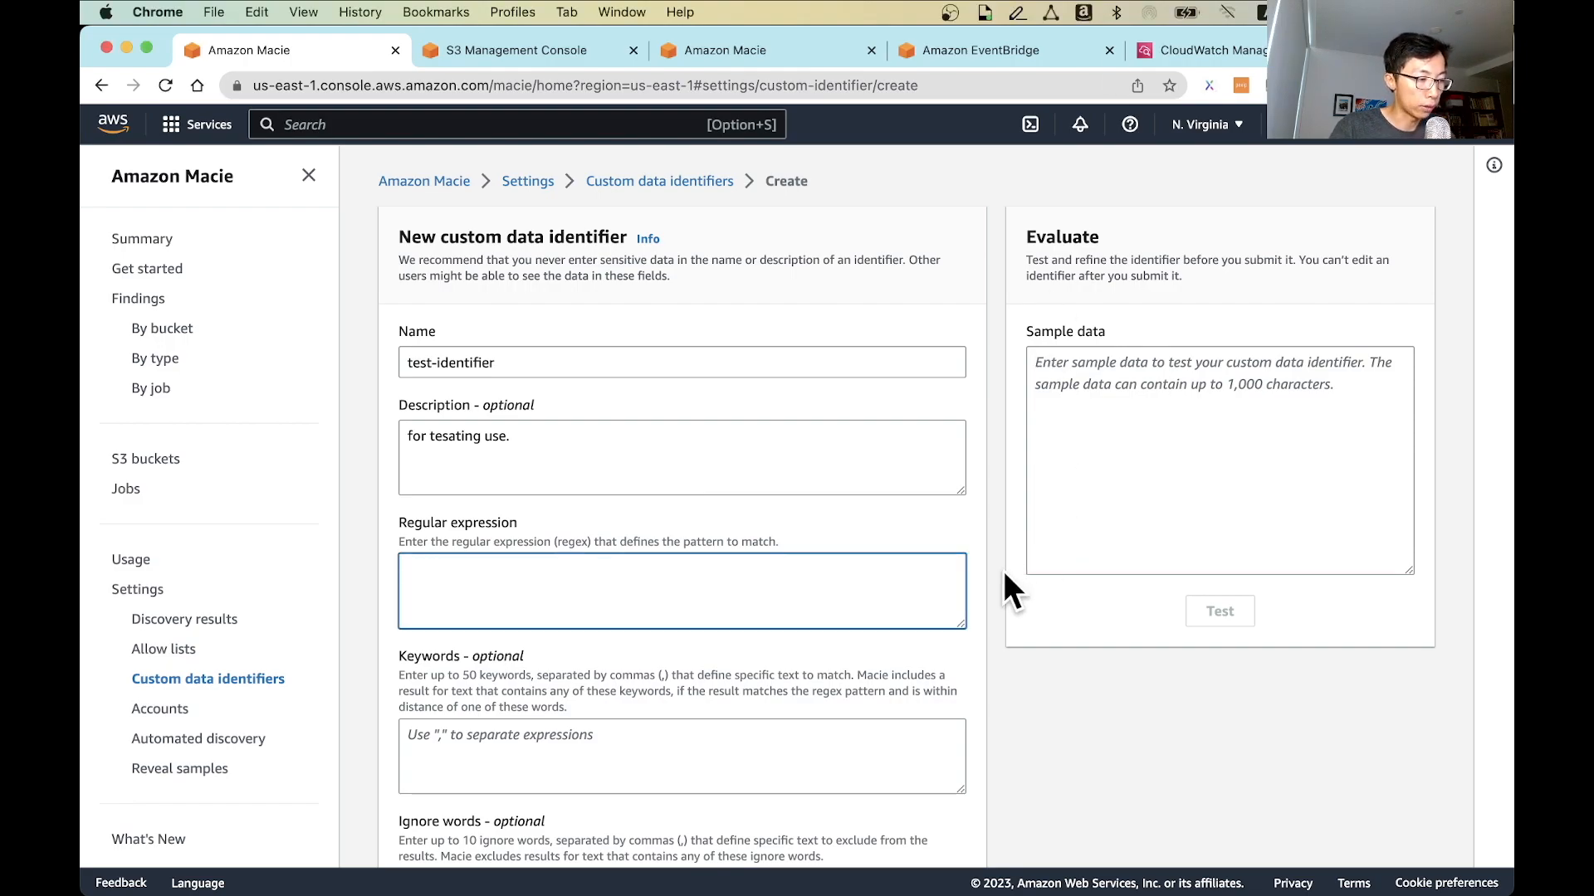
{"action": "key", "text": "super+Tab"}
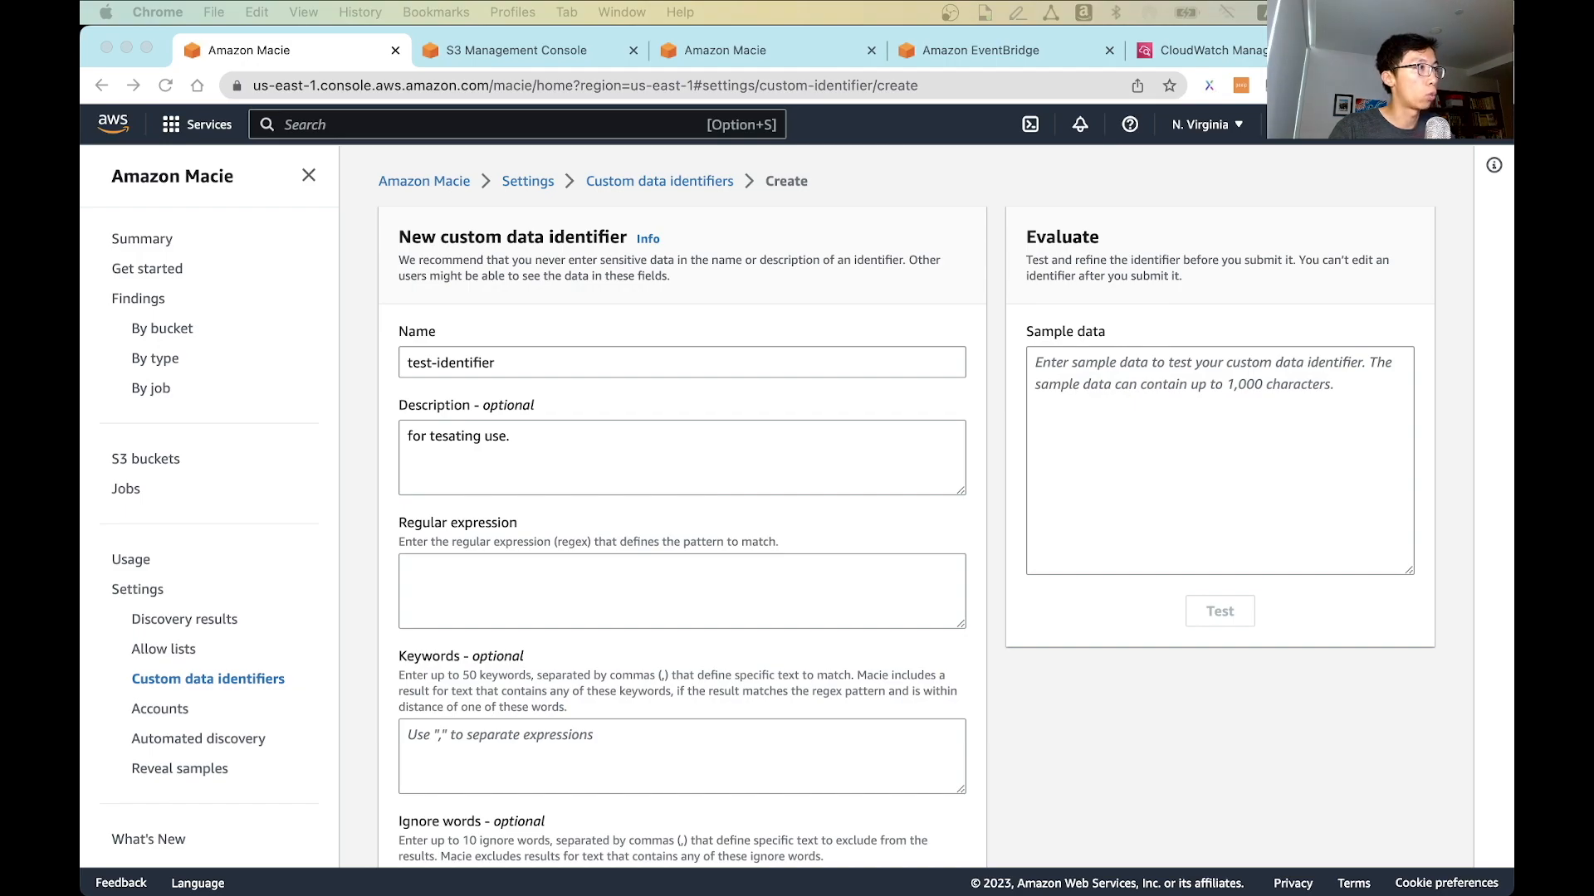
{"action": "left_click", "coordinate": [569, 594]}
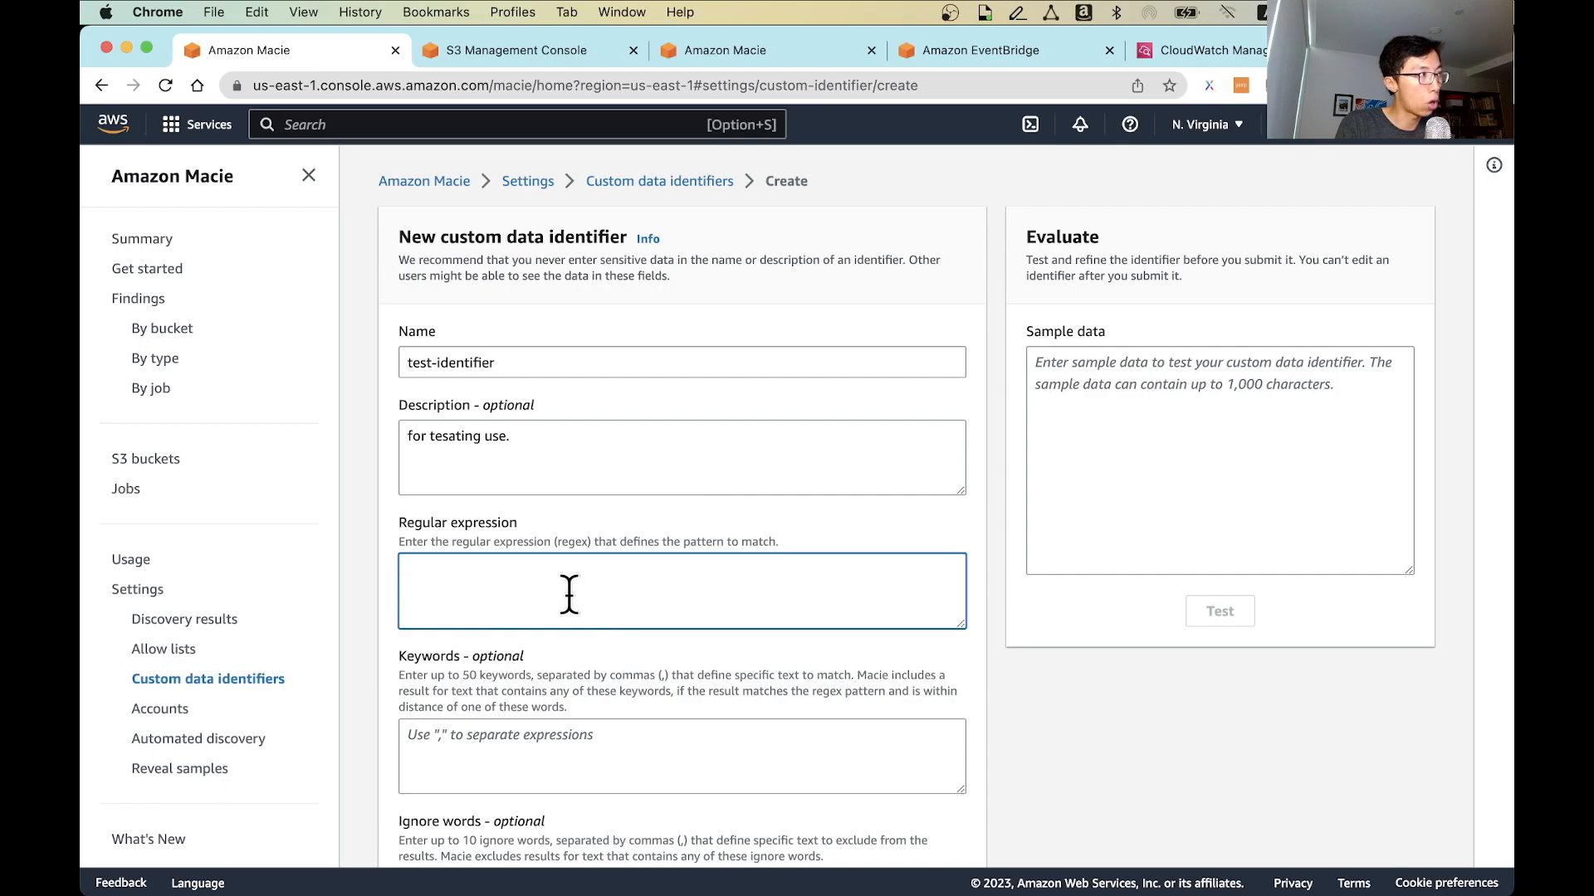
{"action": "type", "text": "()"}
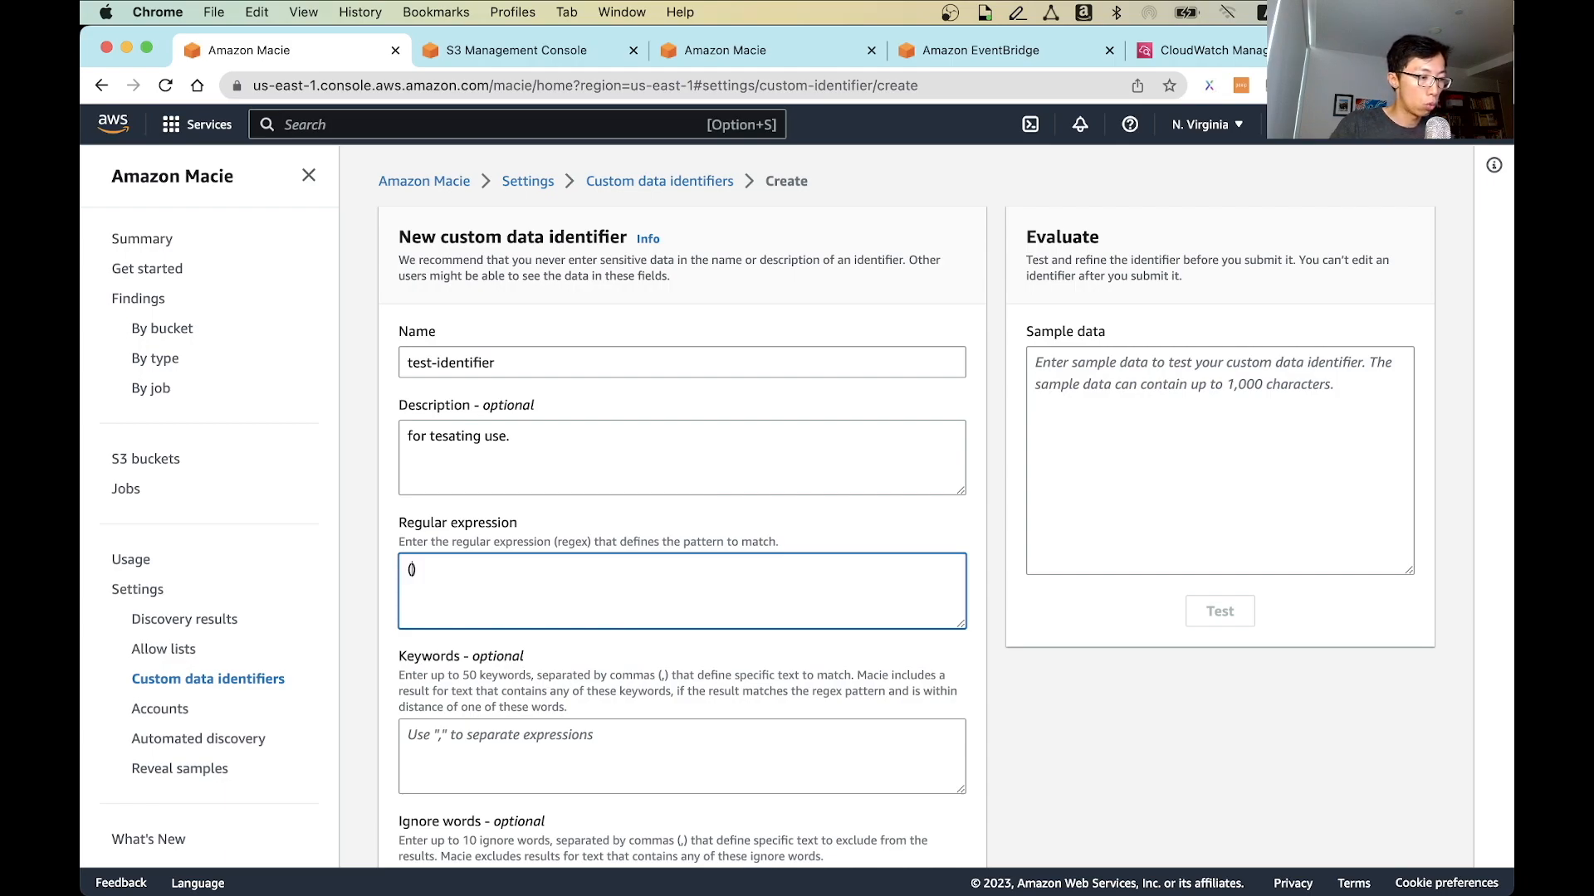
{"action": "type", "text": "?i"}
{"action": "key", "text": "Right"}
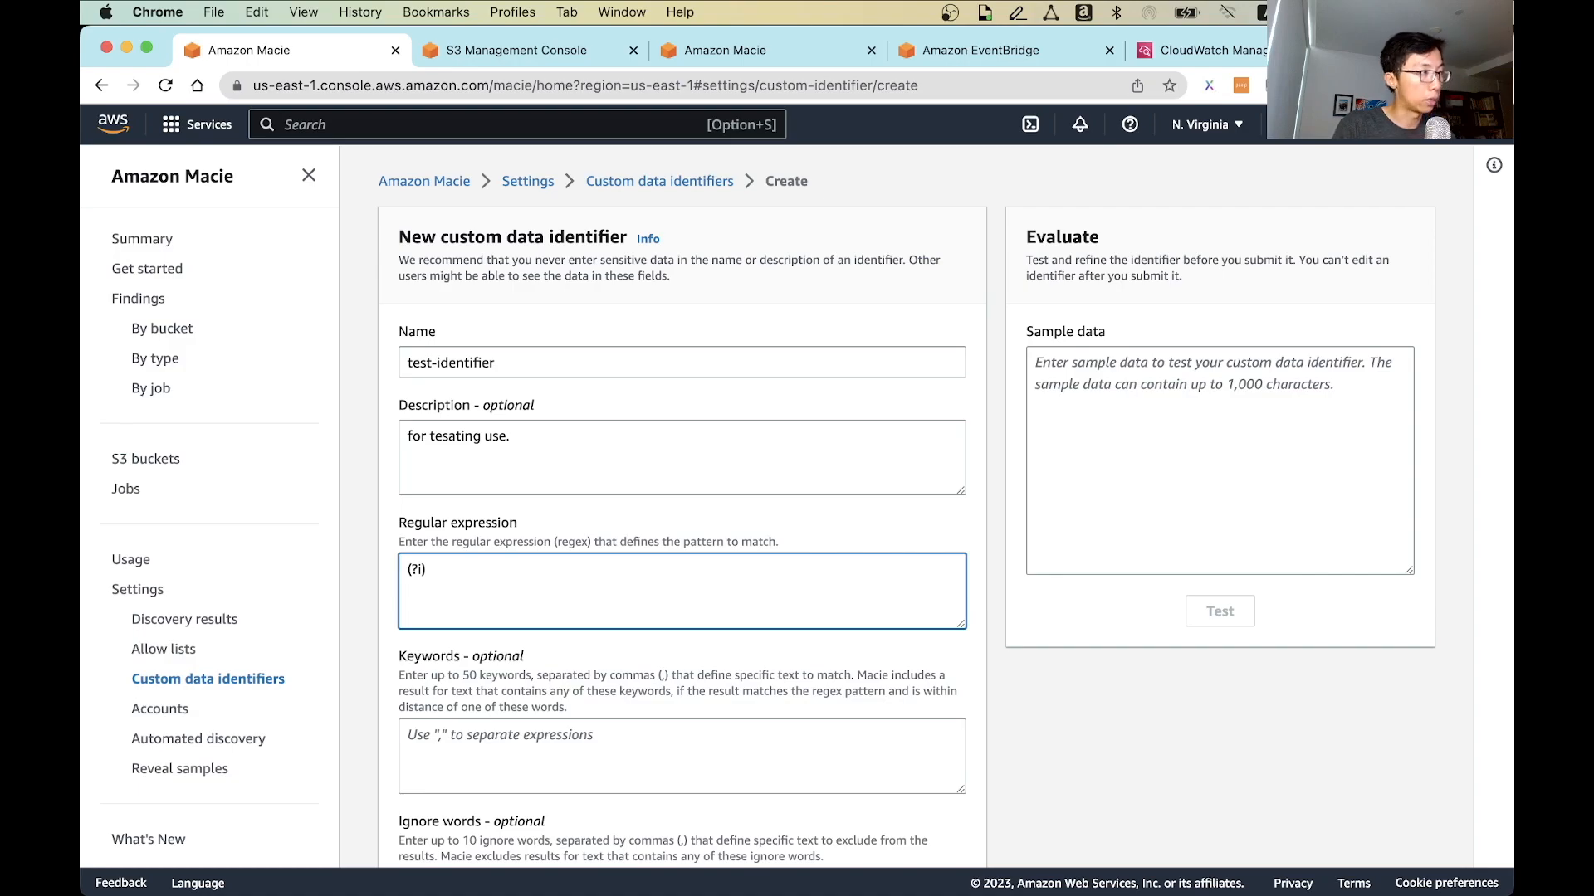
{"action": "type", "text": "unicorn"}
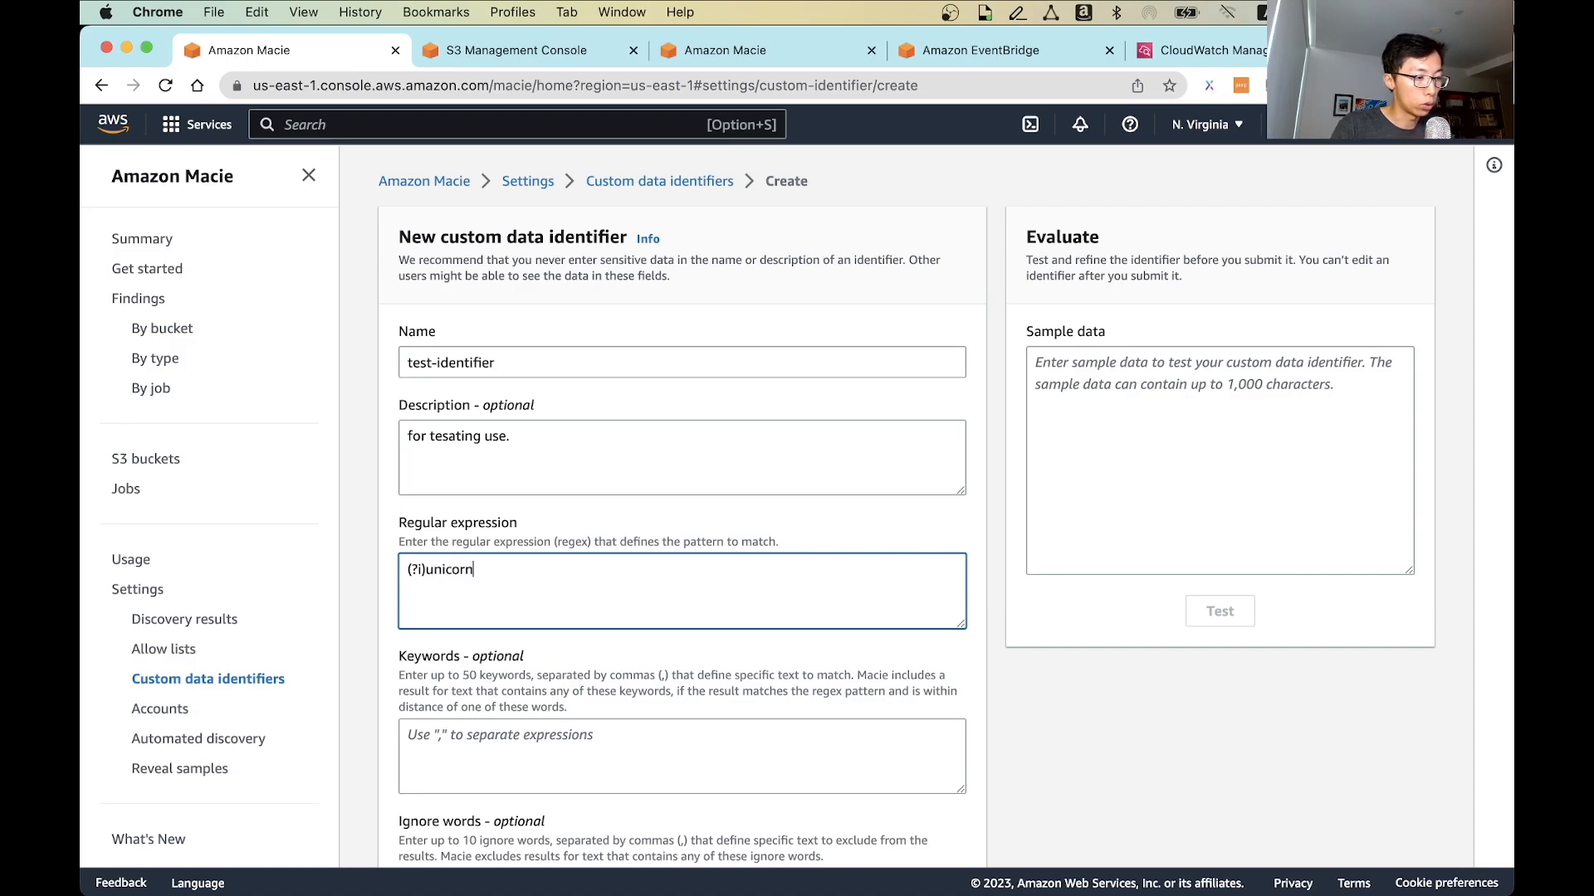
{"action": "key", "text": "super+a"}
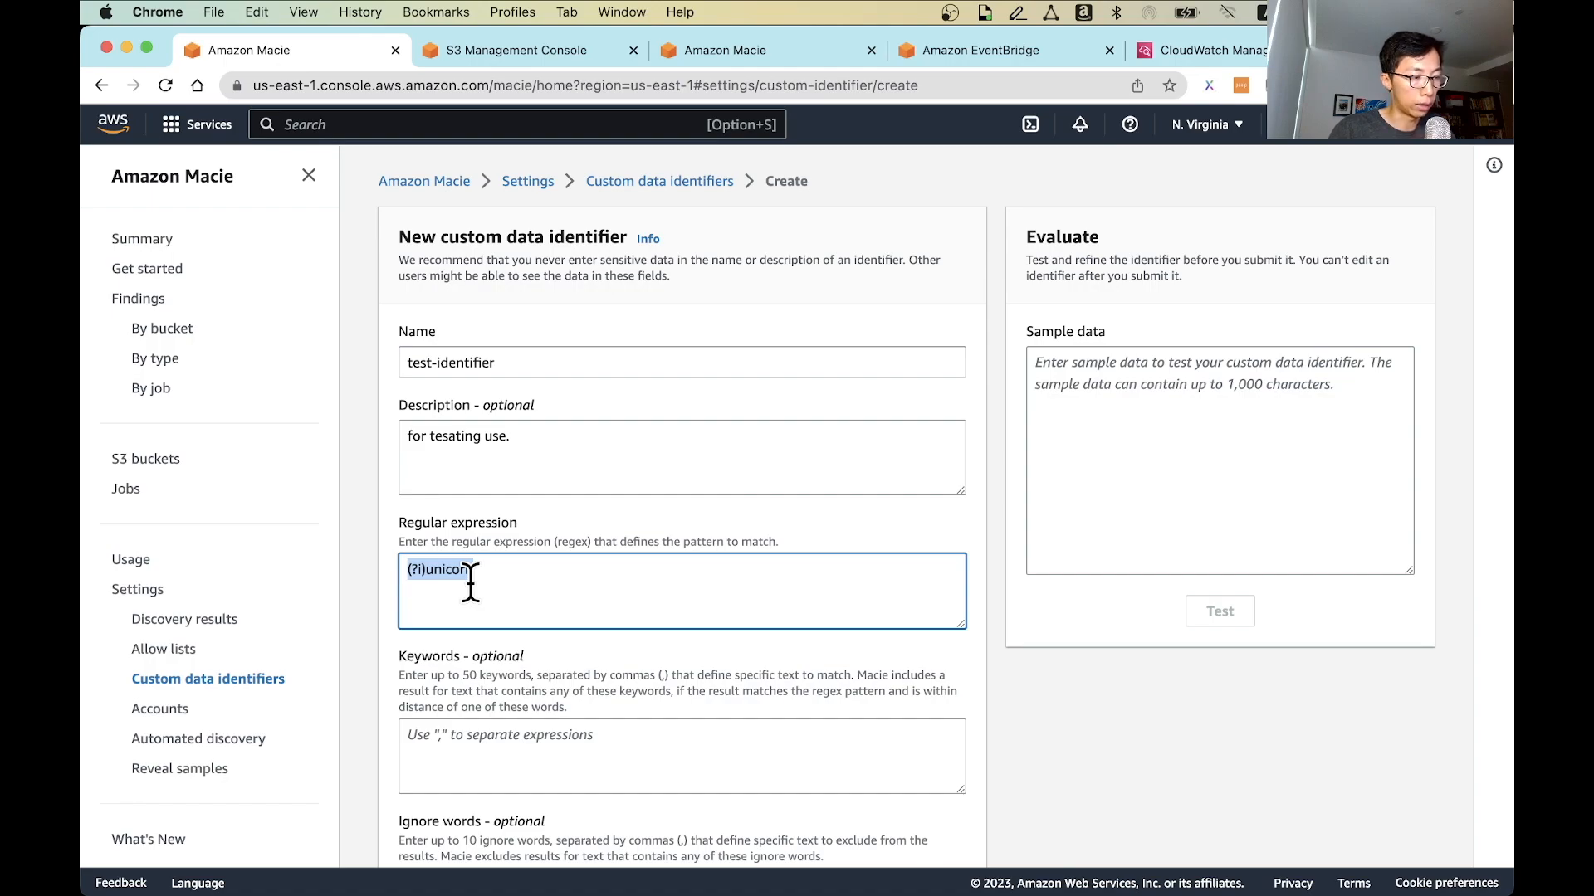
Add project as the keyword of the custom data identifier.
{"action": "scroll", "coordinate": [583, 612], "scroll_direction": "down", "scroll_amount": 2}
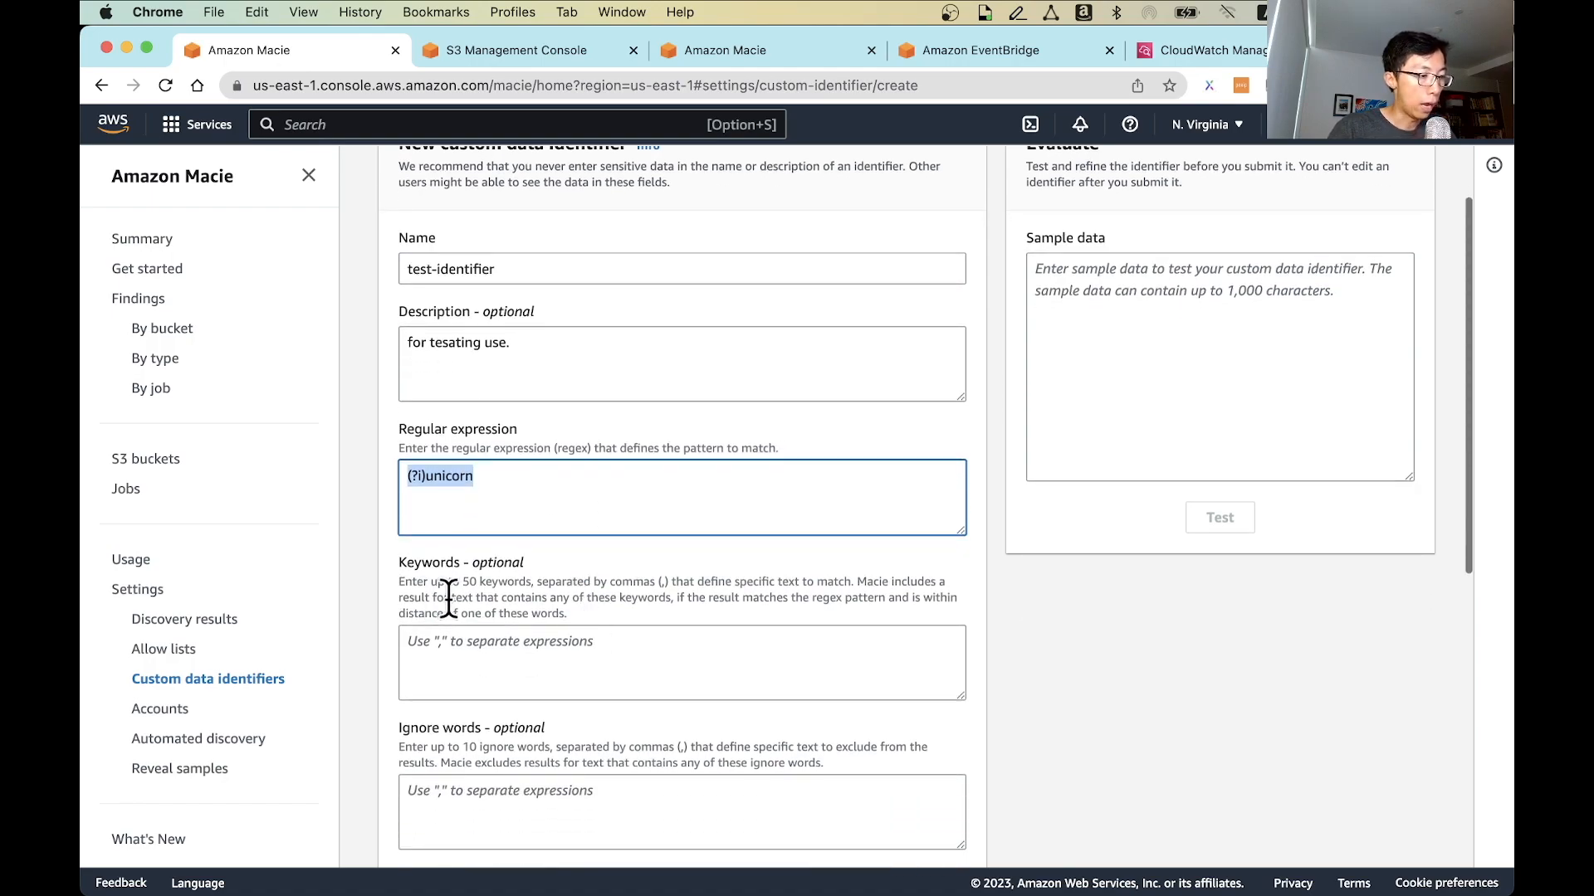
{"action": "left_click", "coordinate": [496, 664]}
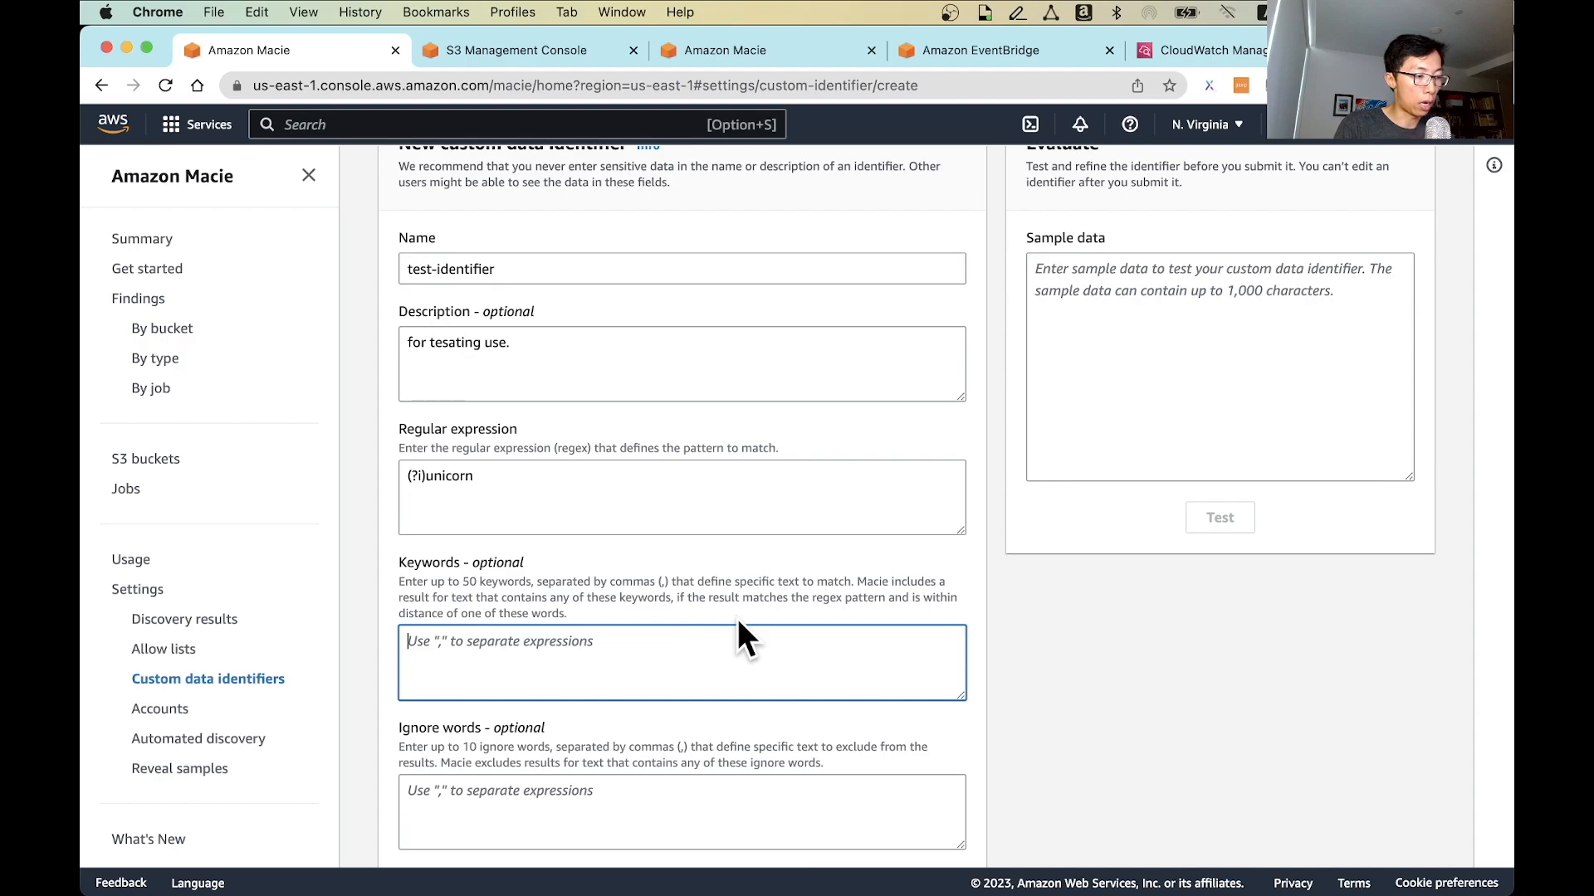
{"action": "type", "text": "project"}
{"action": "scroll", "coordinate": [893, 566], "scroll_direction": "down", "scroll_amount": 5}
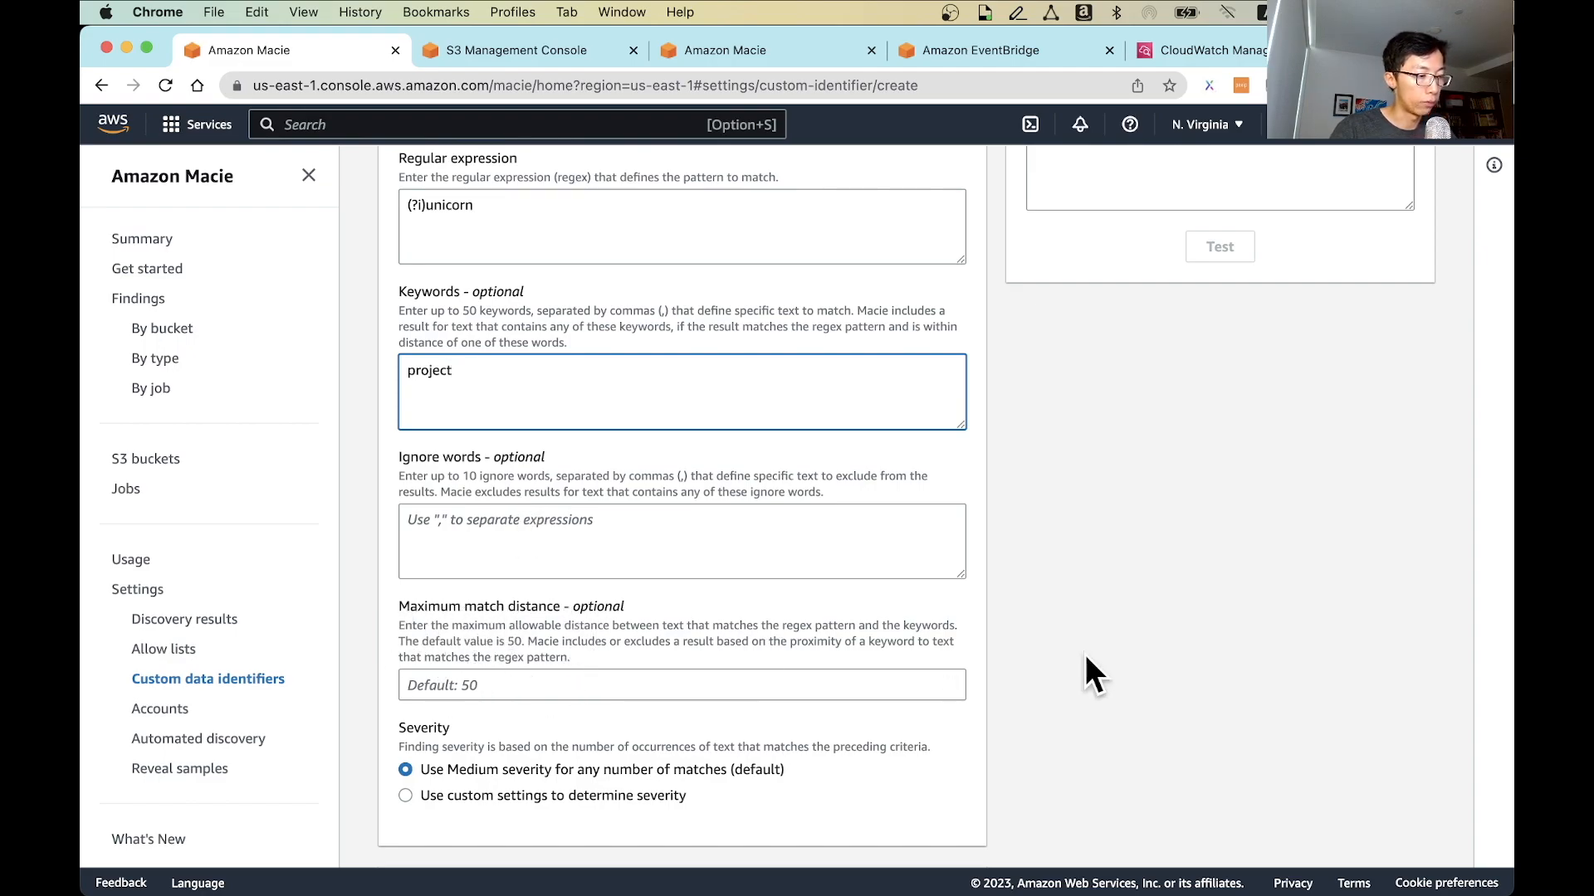
Evaluate the identifier against the sample data "project unicorn".
{"action": "scroll", "coordinate": [1087, 664], "scroll_direction": "up", "scroll_amount": 3}
{"action": "scroll", "coordinate": [1085, 657], "scroll_direction": "up", "scroll_amount": 4}
{"action": "left_click", "coordinate": [1142, 429]}
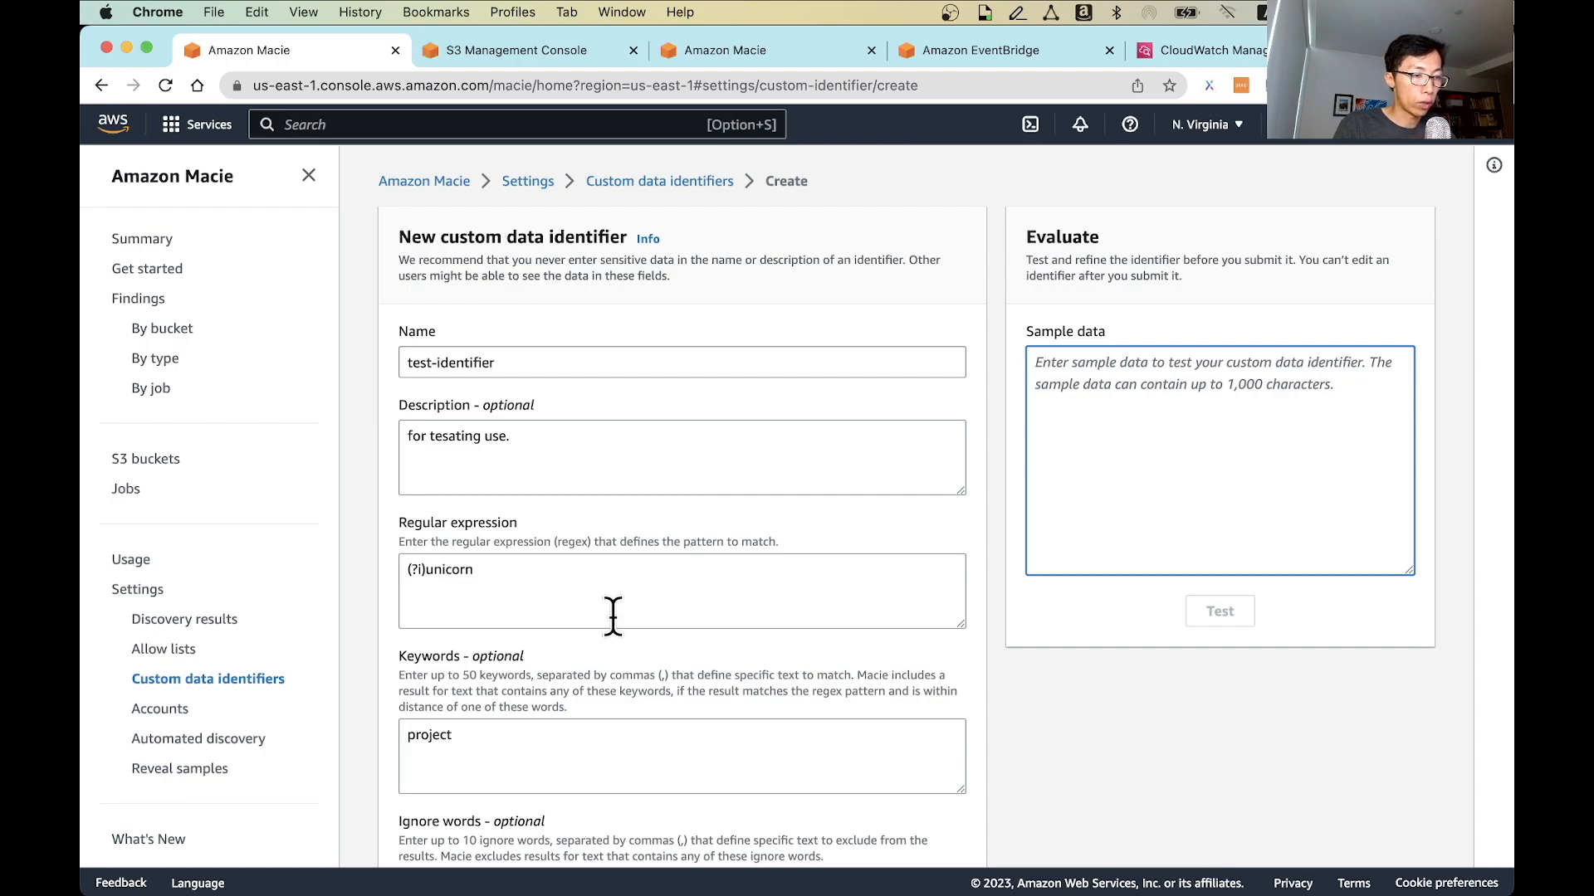
{"action": "type", "text": "project unicorn"}
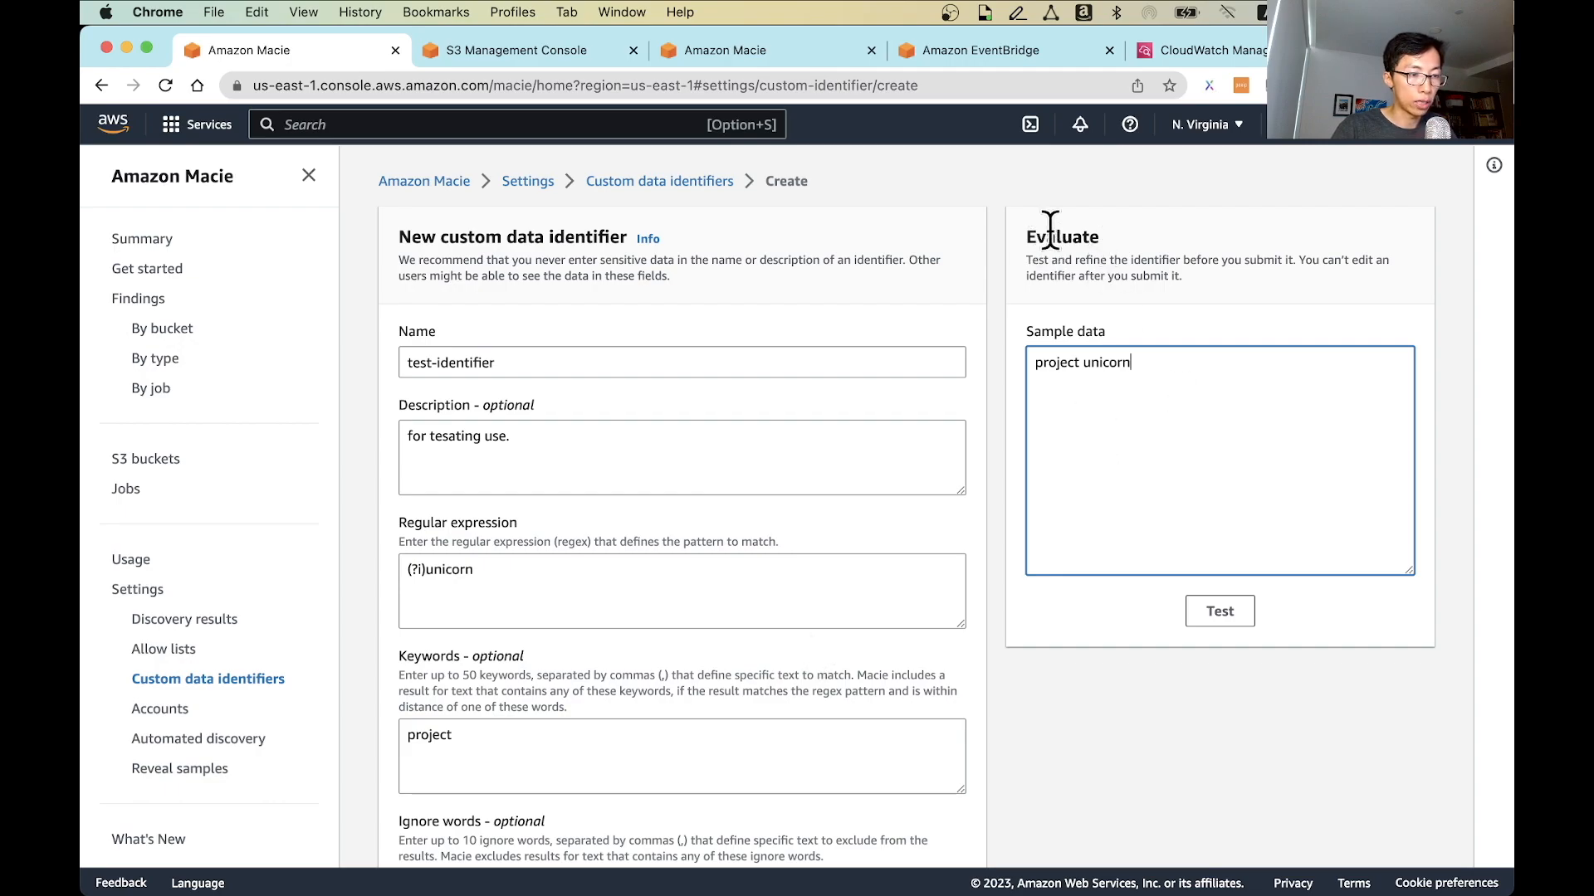
{"action": "left_click", "coordinate": [1217, 612]}
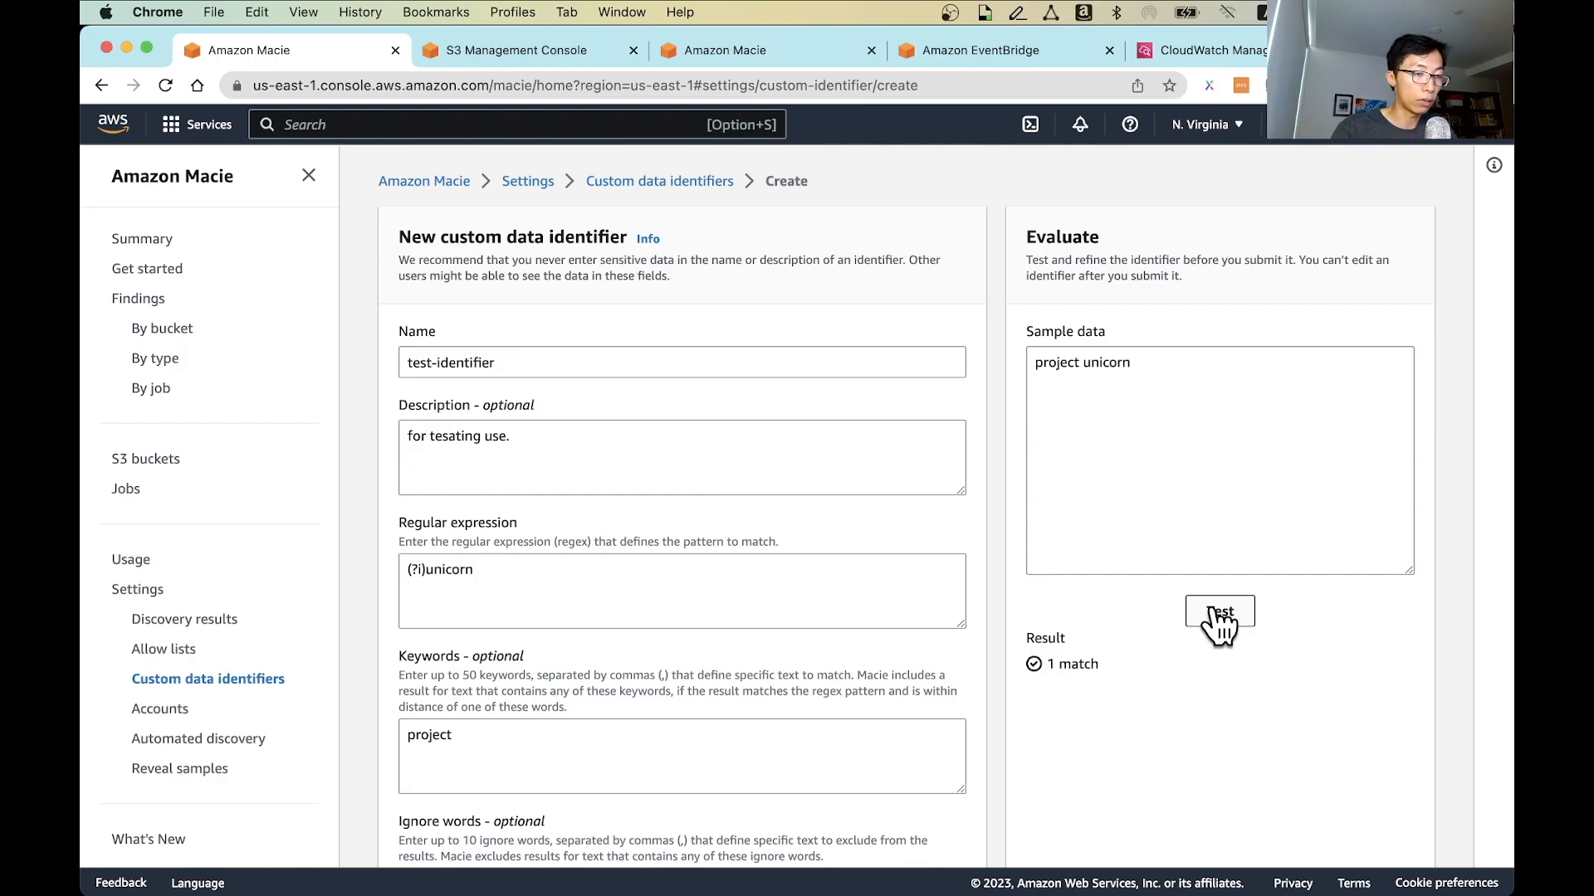
Add "ProJect UniCORN" as a second line of sample data and test the identifier again.
{"action": "scroll", "coordinate": [1167, 551], "scroll_direction": "down", "scroll_amount": 3}
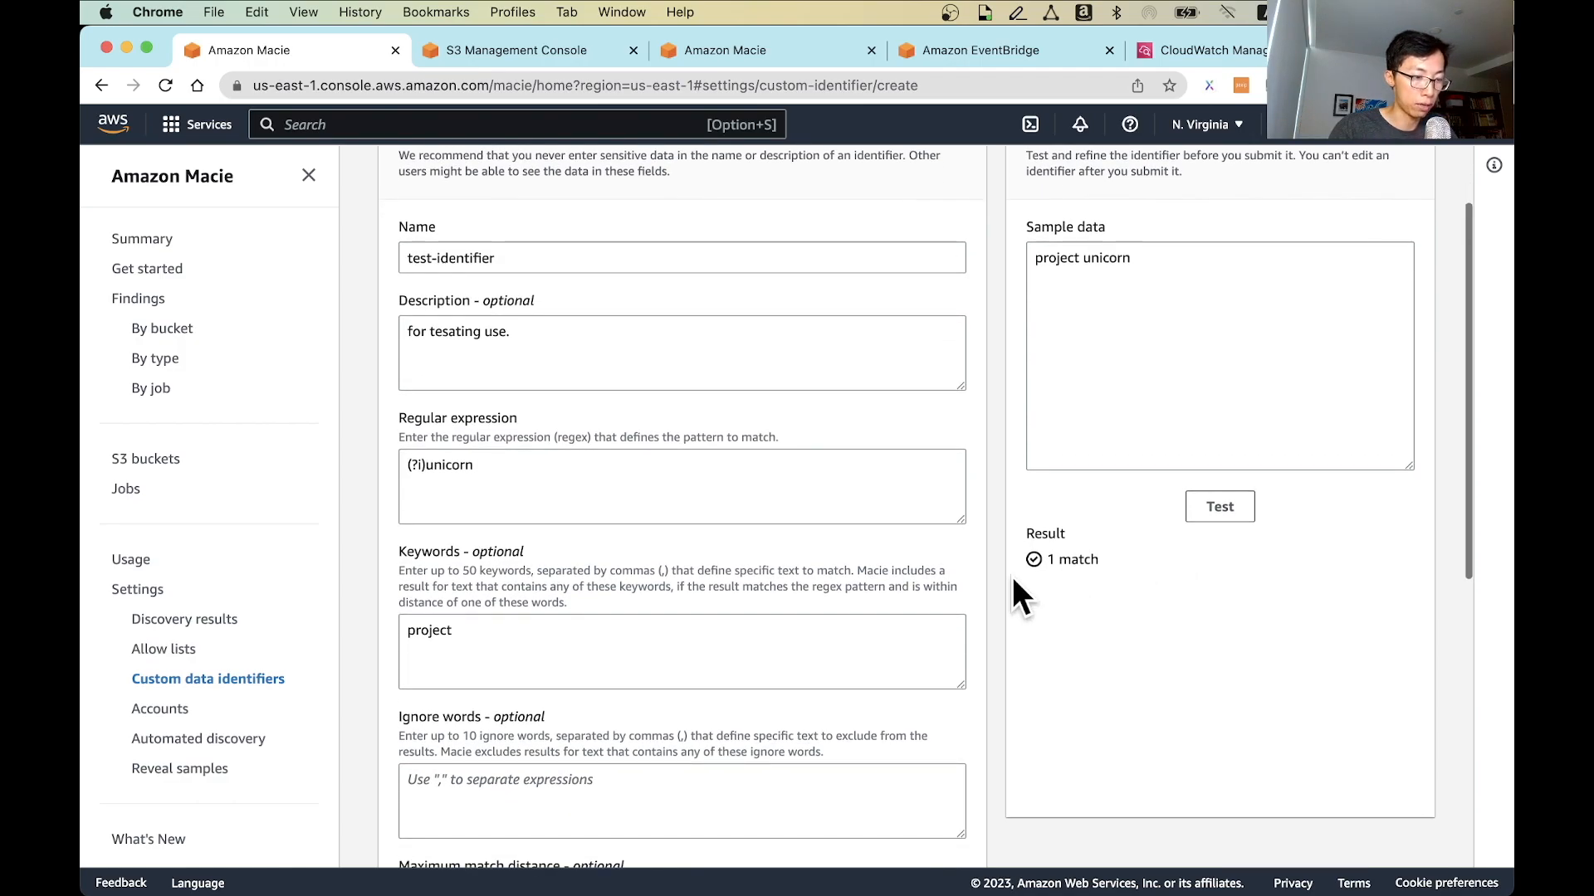
{"action": "left_click", "coordinate": [1158, 264]}
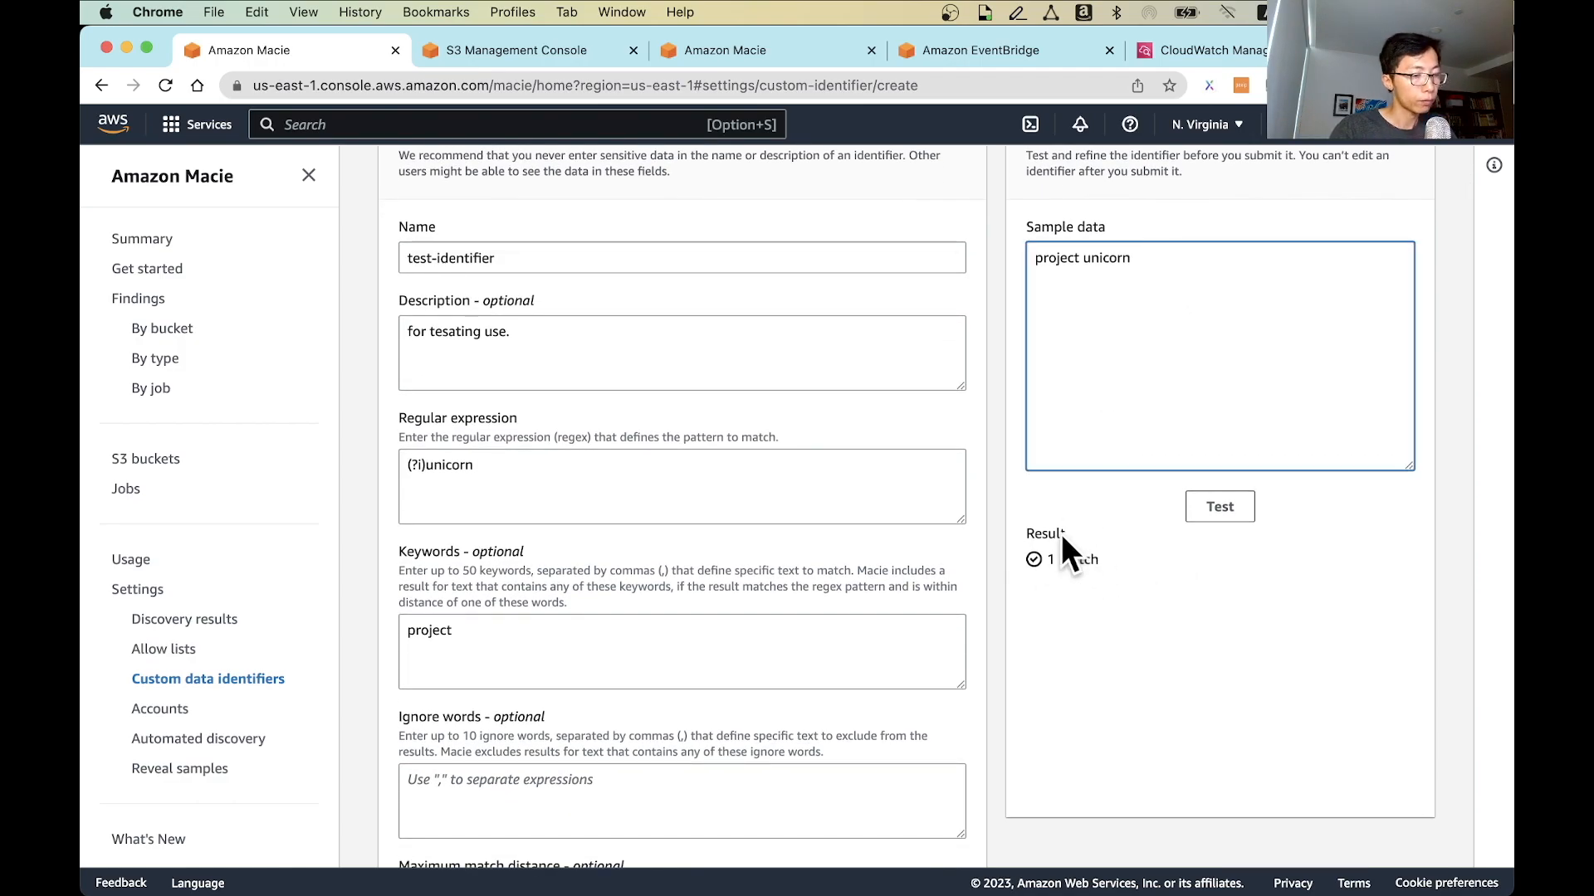
{"action": "key", "text": "Return"}
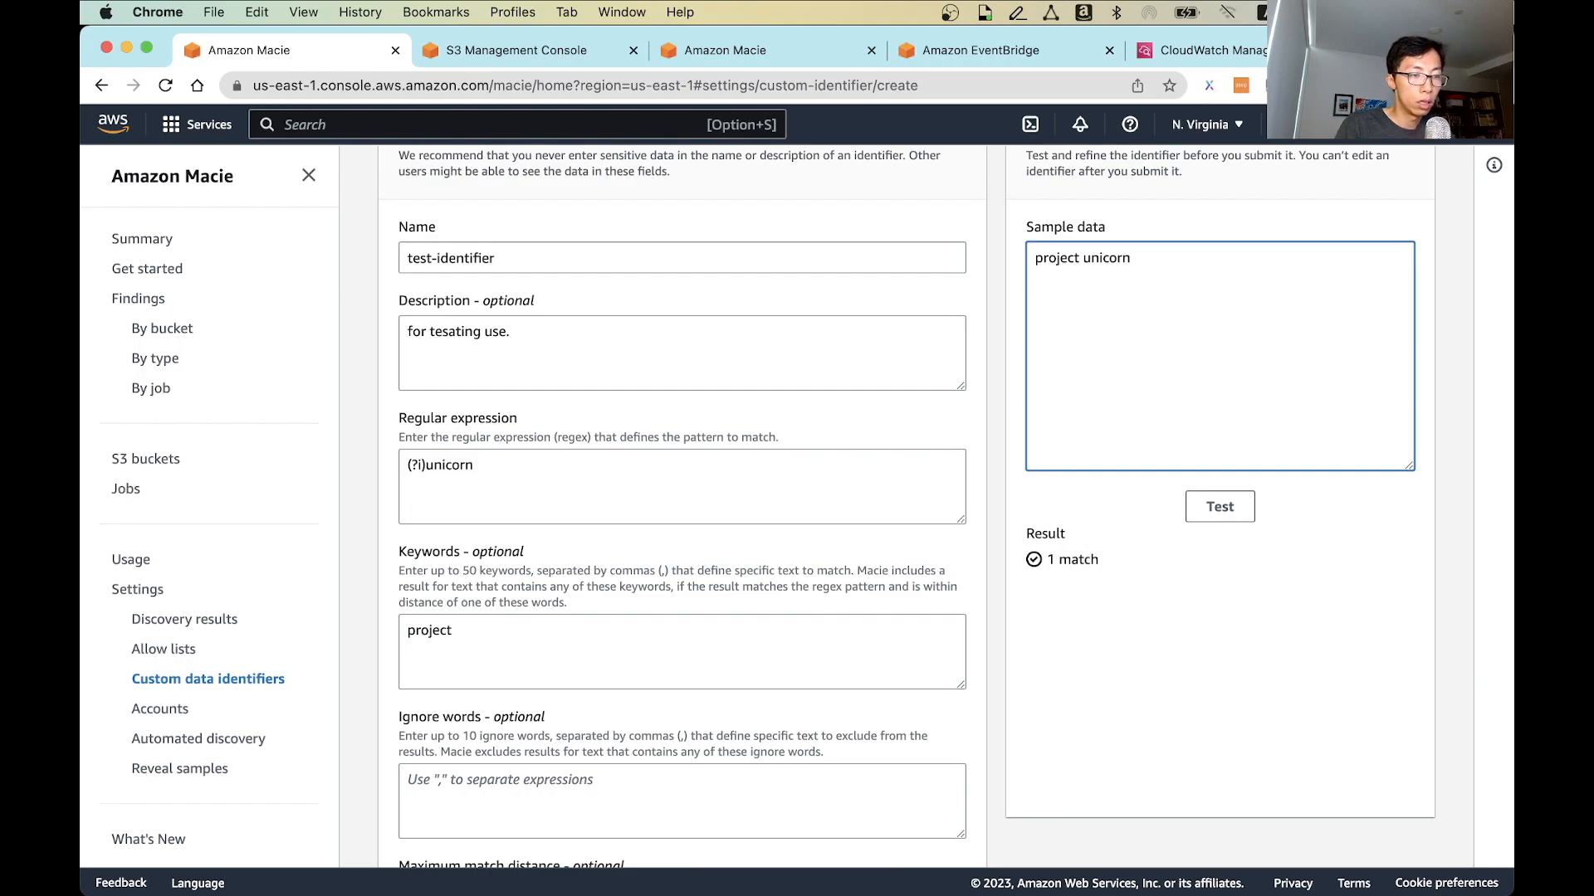
{"action": "type", "text": "Pr"}
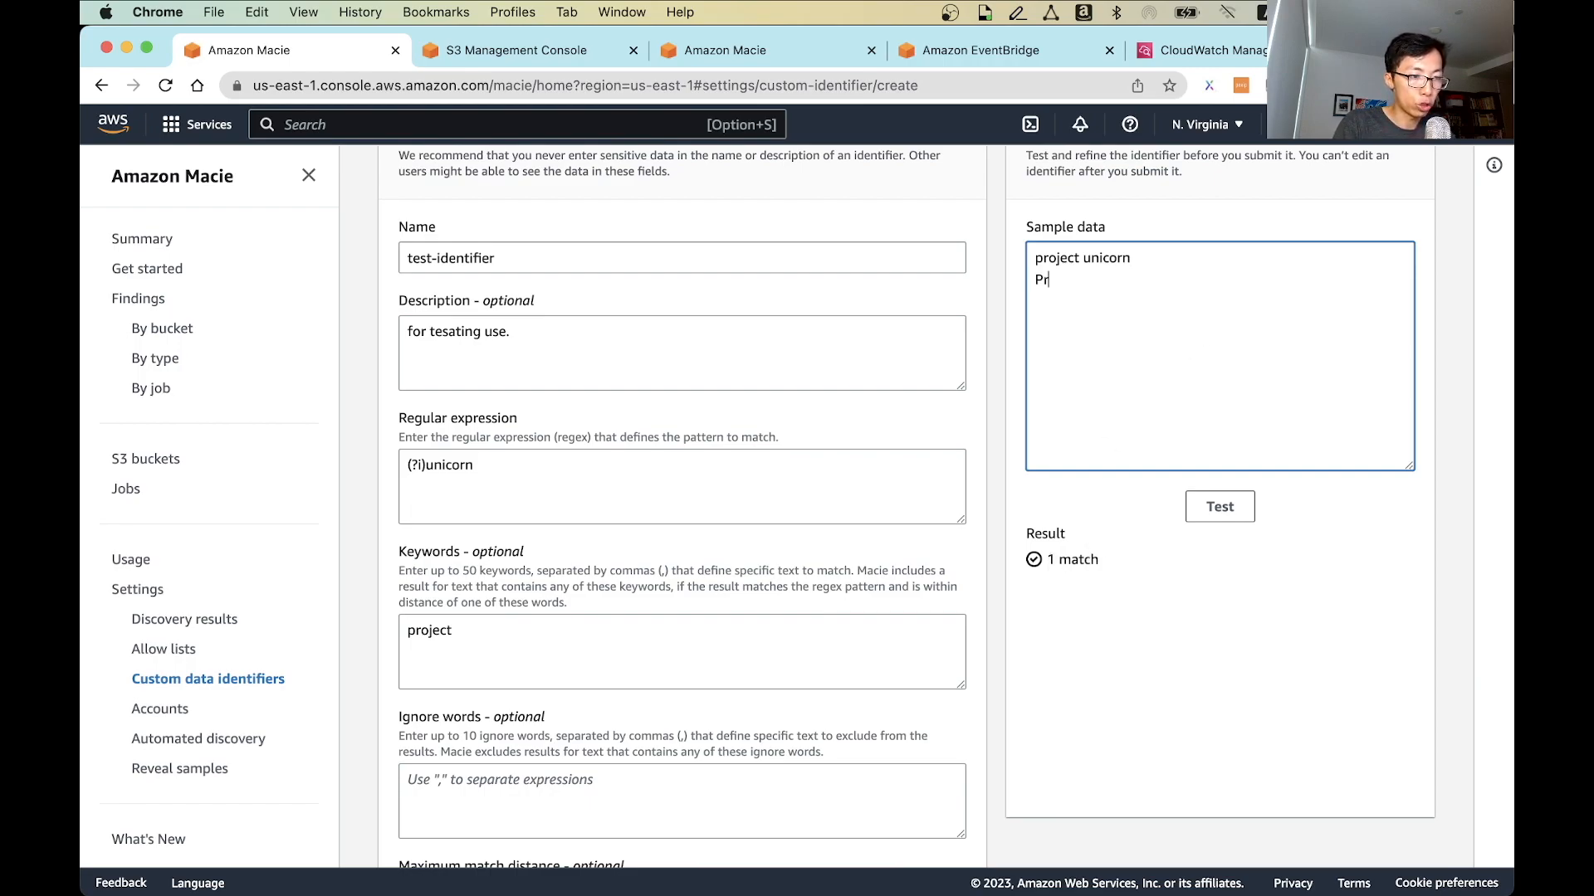
{"action": "type", "text": "oJect UniCORN"}
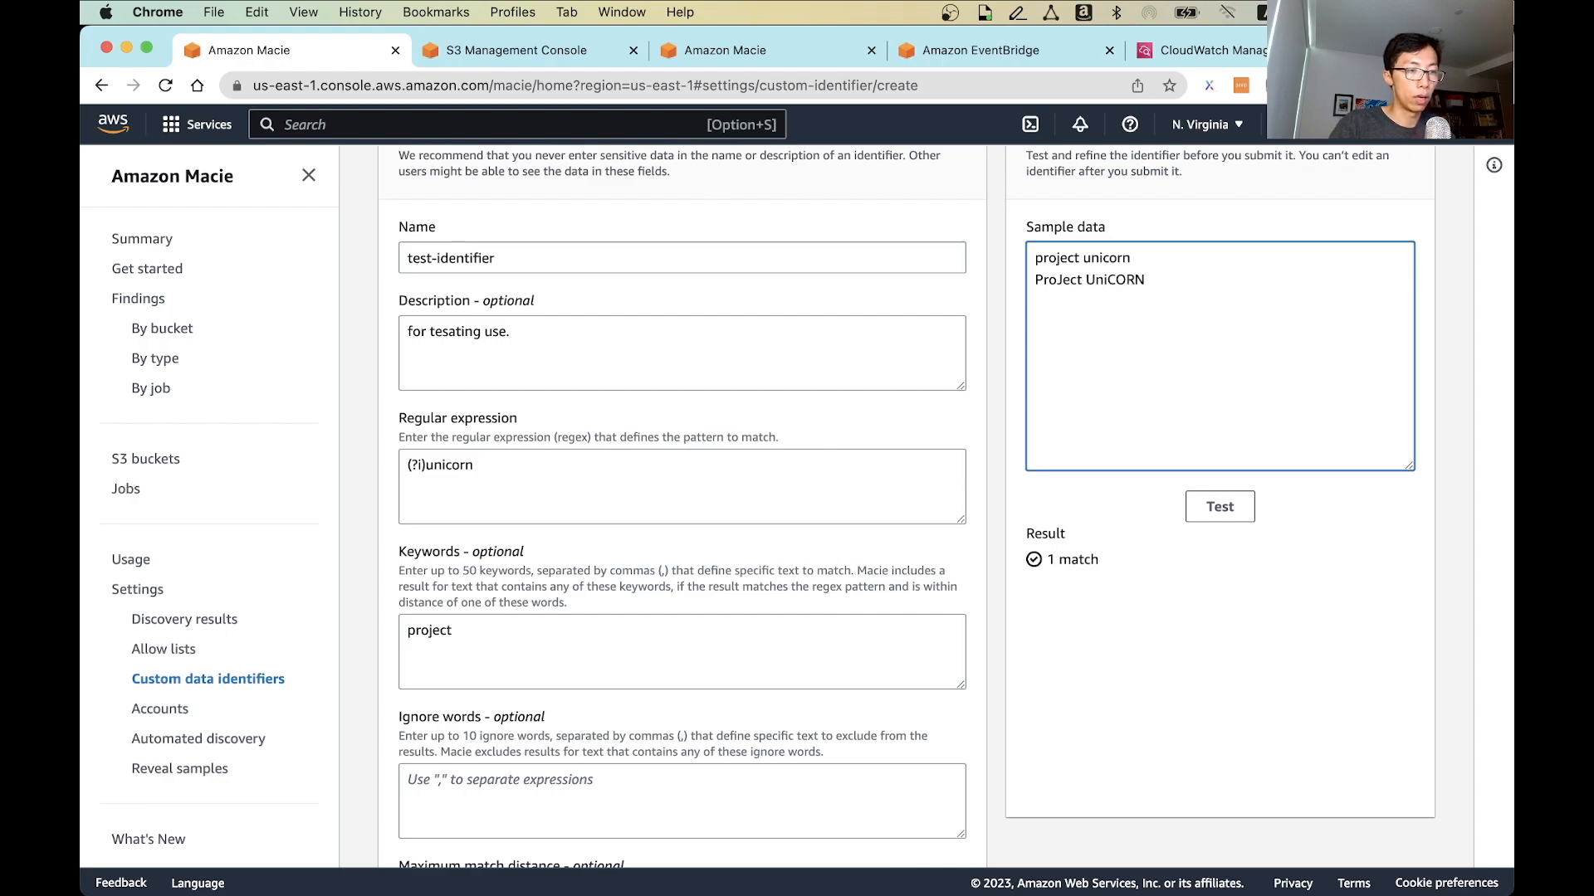
{"action": "left_click", "coordinate": [1222, 512]}
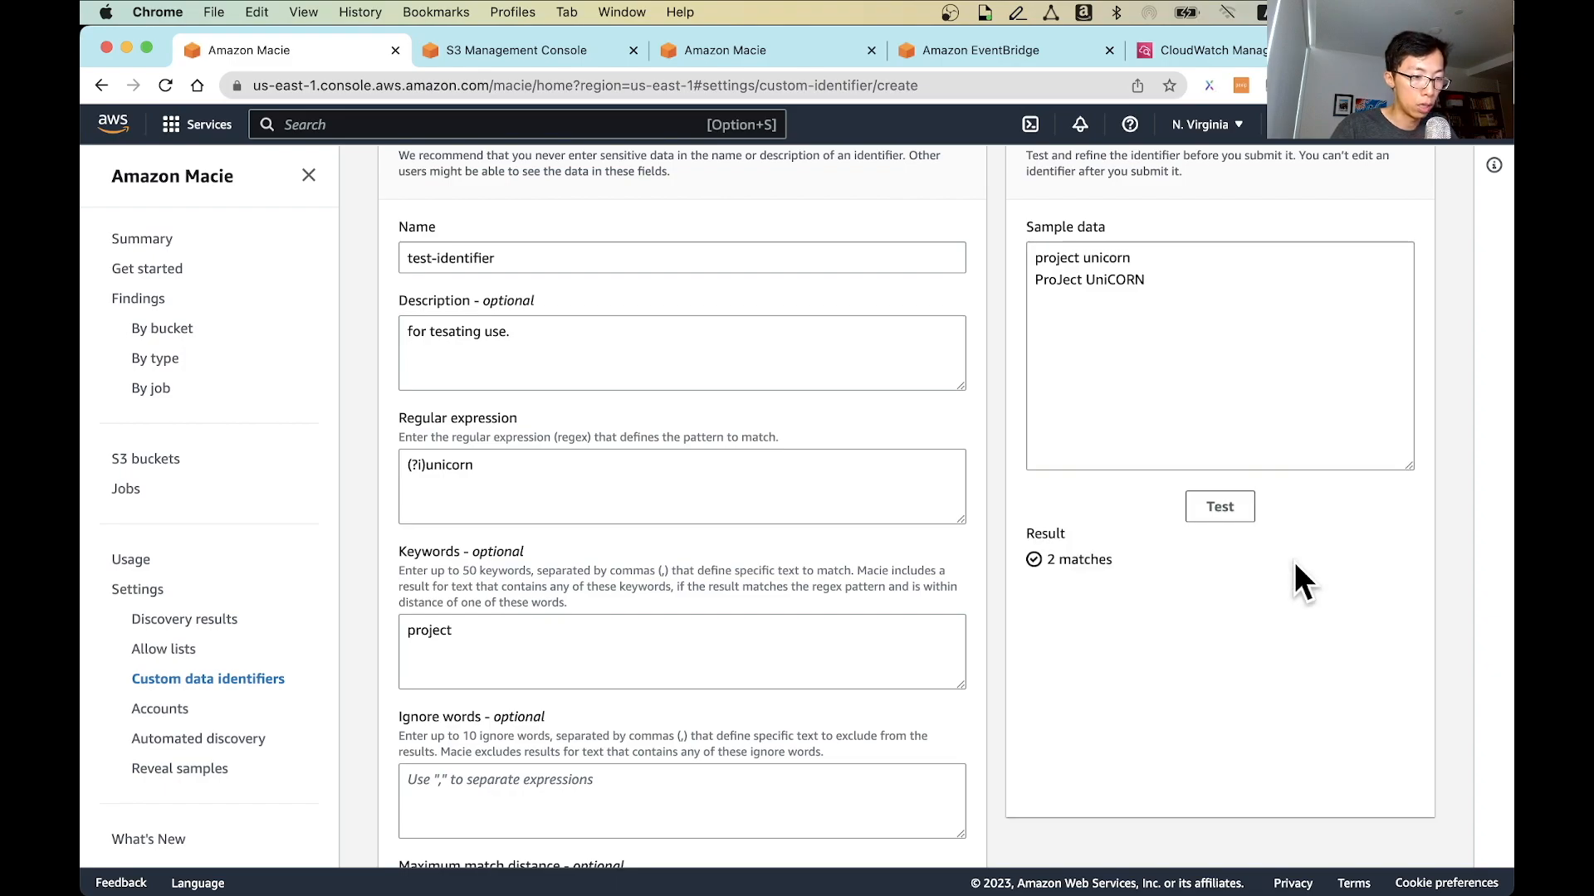
Add "ProjEct uNICORN" as a third line of sample data and rerun the test.
{"action": "left_click", "coordinate": [1183, 315]}
{"action": "key", "text": "Return"}
{"action": "type", "text": "Pr"}
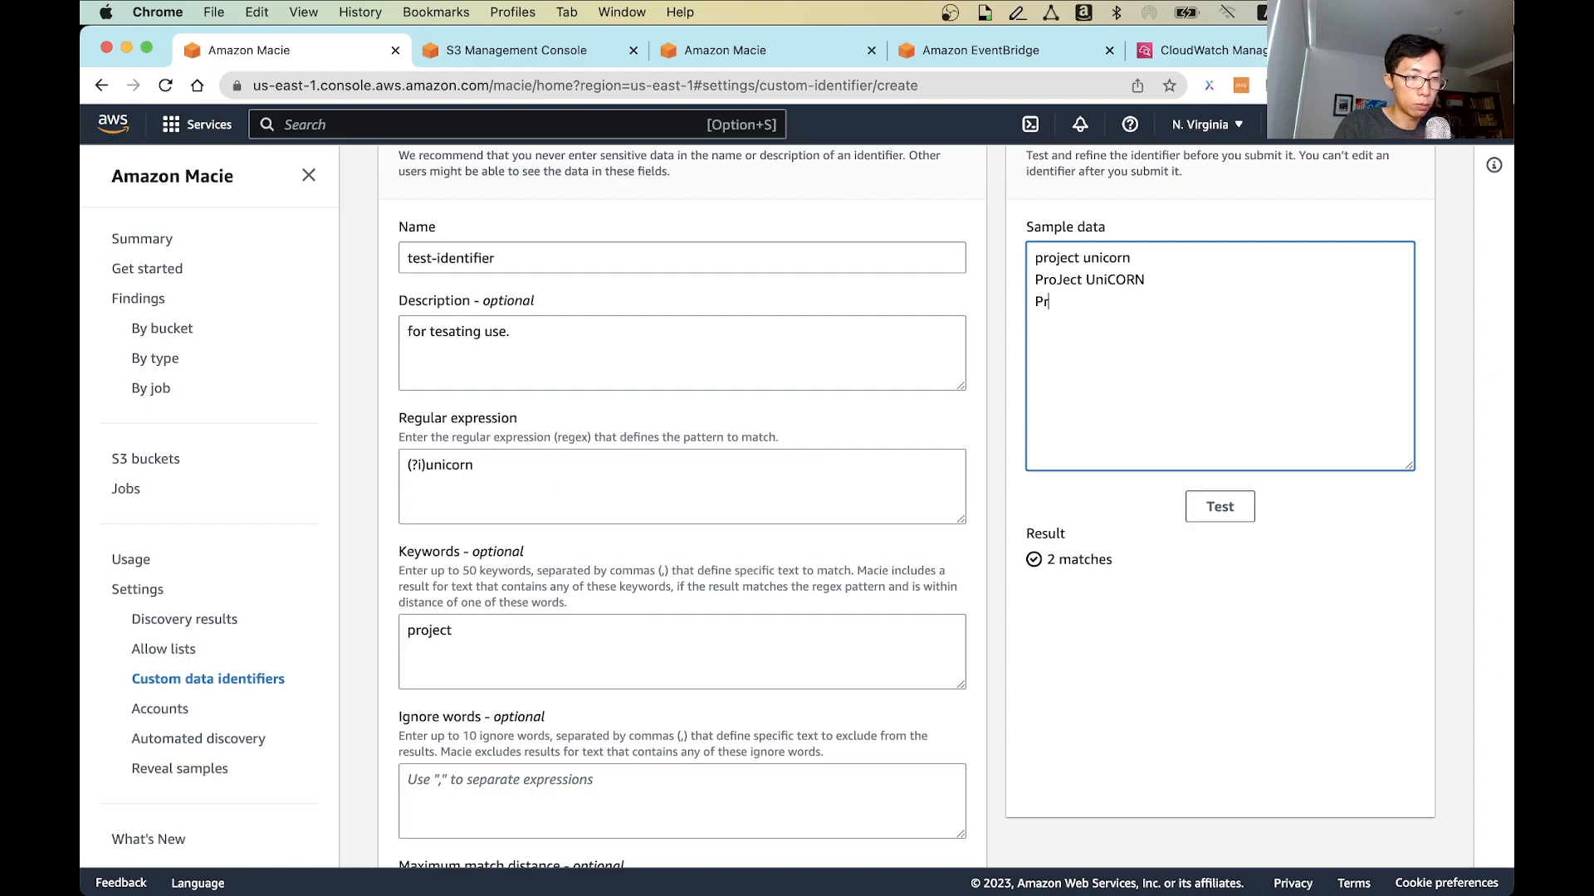
{"action": "type", "text": "ojEct uNICORN"}
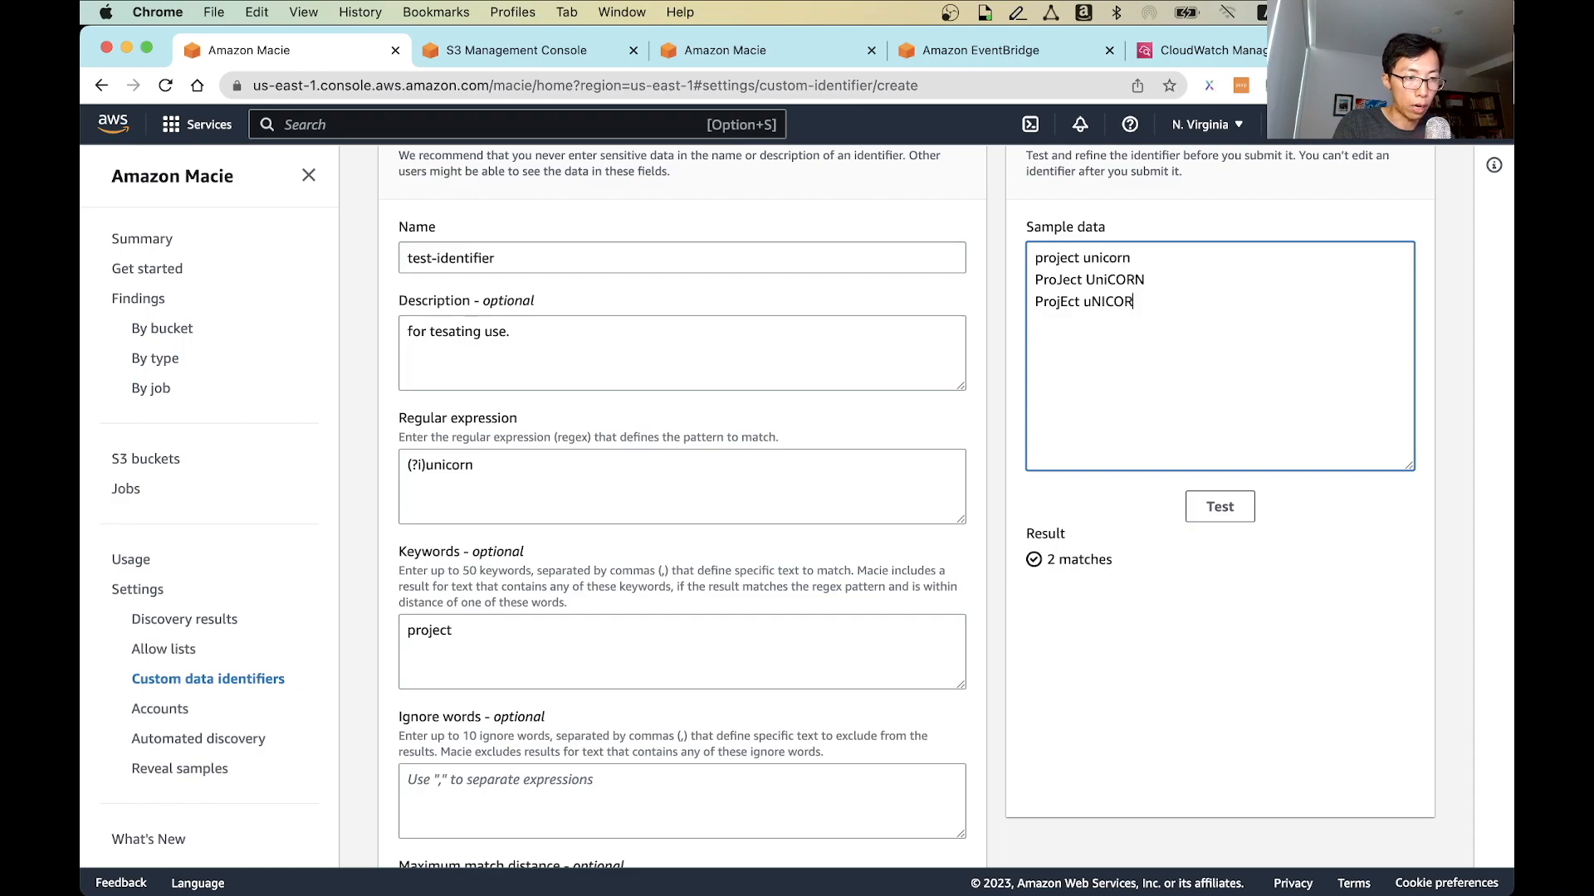
{"action": "left_click", "coordinate": [1216, 508]}
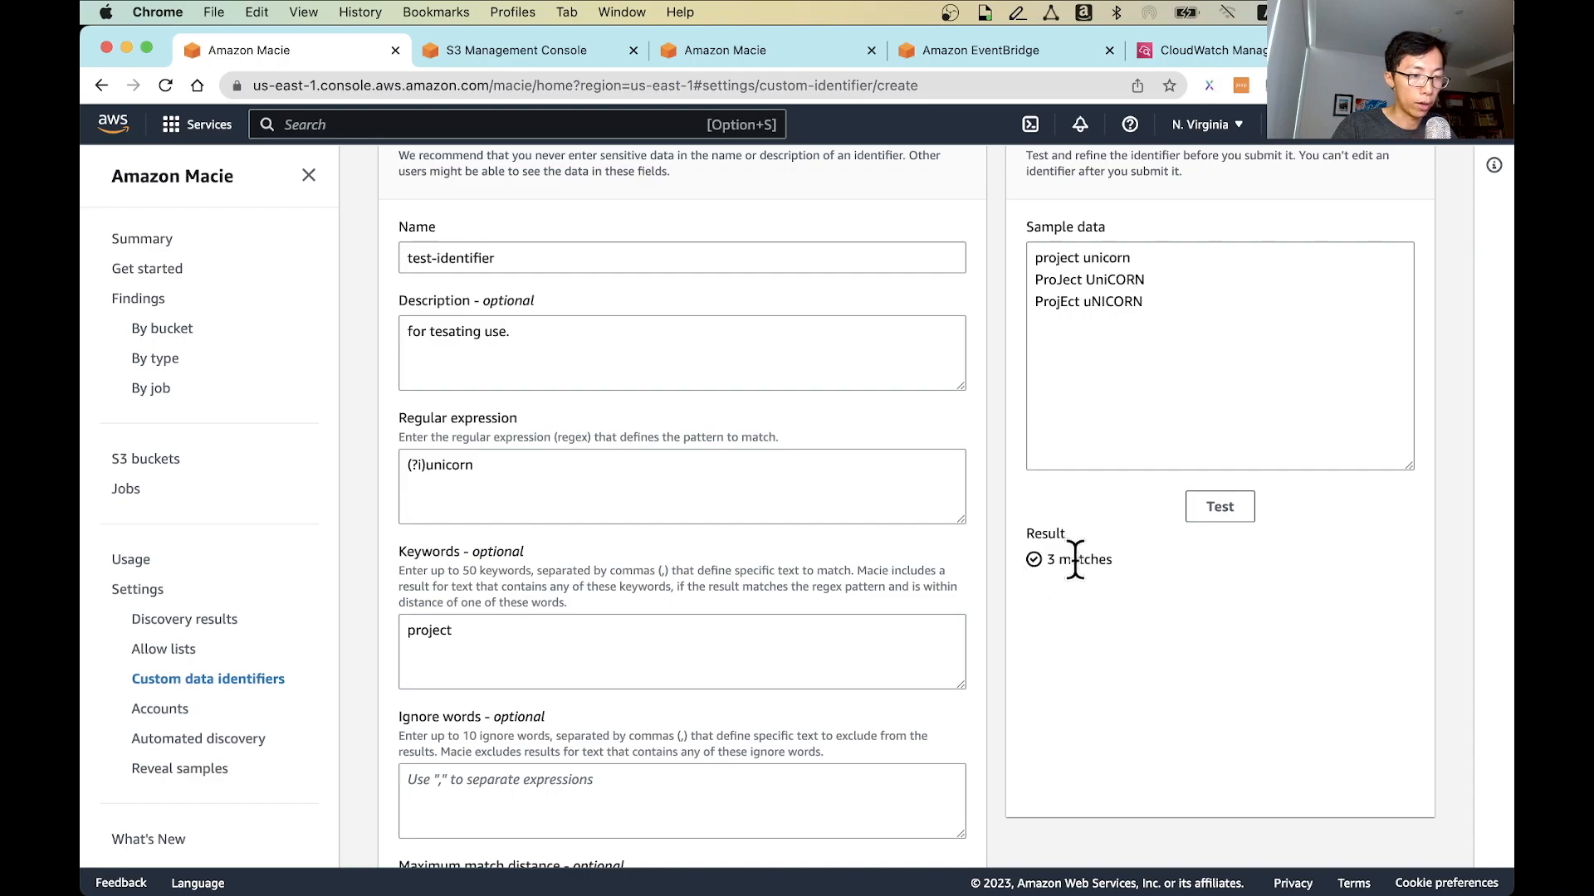
Submit the custom data identifier, keeping the default match distance and severity.
{"action": "left_click_drag", "start_coordinate": [1033, 252], "coordinate": [1243, 338]}
{"action": "scroll", "coordinate": [551, 548], "scroll_direction": "down", "scroll_amount": 3}
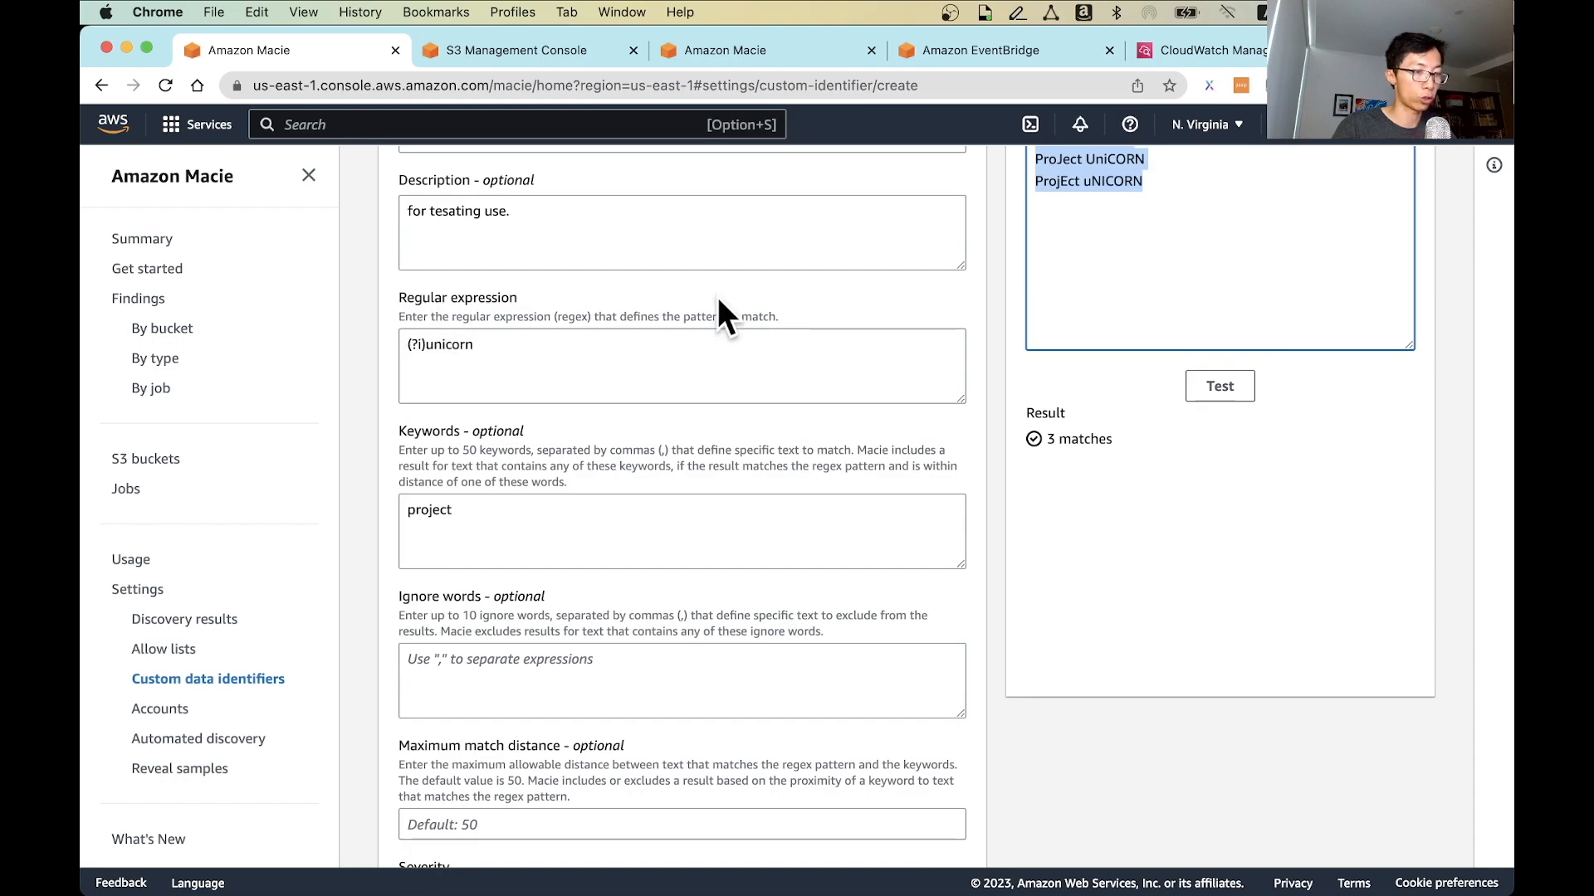
{"action": "scroll", "coordinate": [1172, 552], "scroll_direction": "down", "scroll_amount": 10}
{"action": "scroll", "coordinate": [1193, 543], "scroll_direction": "up", "scroll_amount": 12}
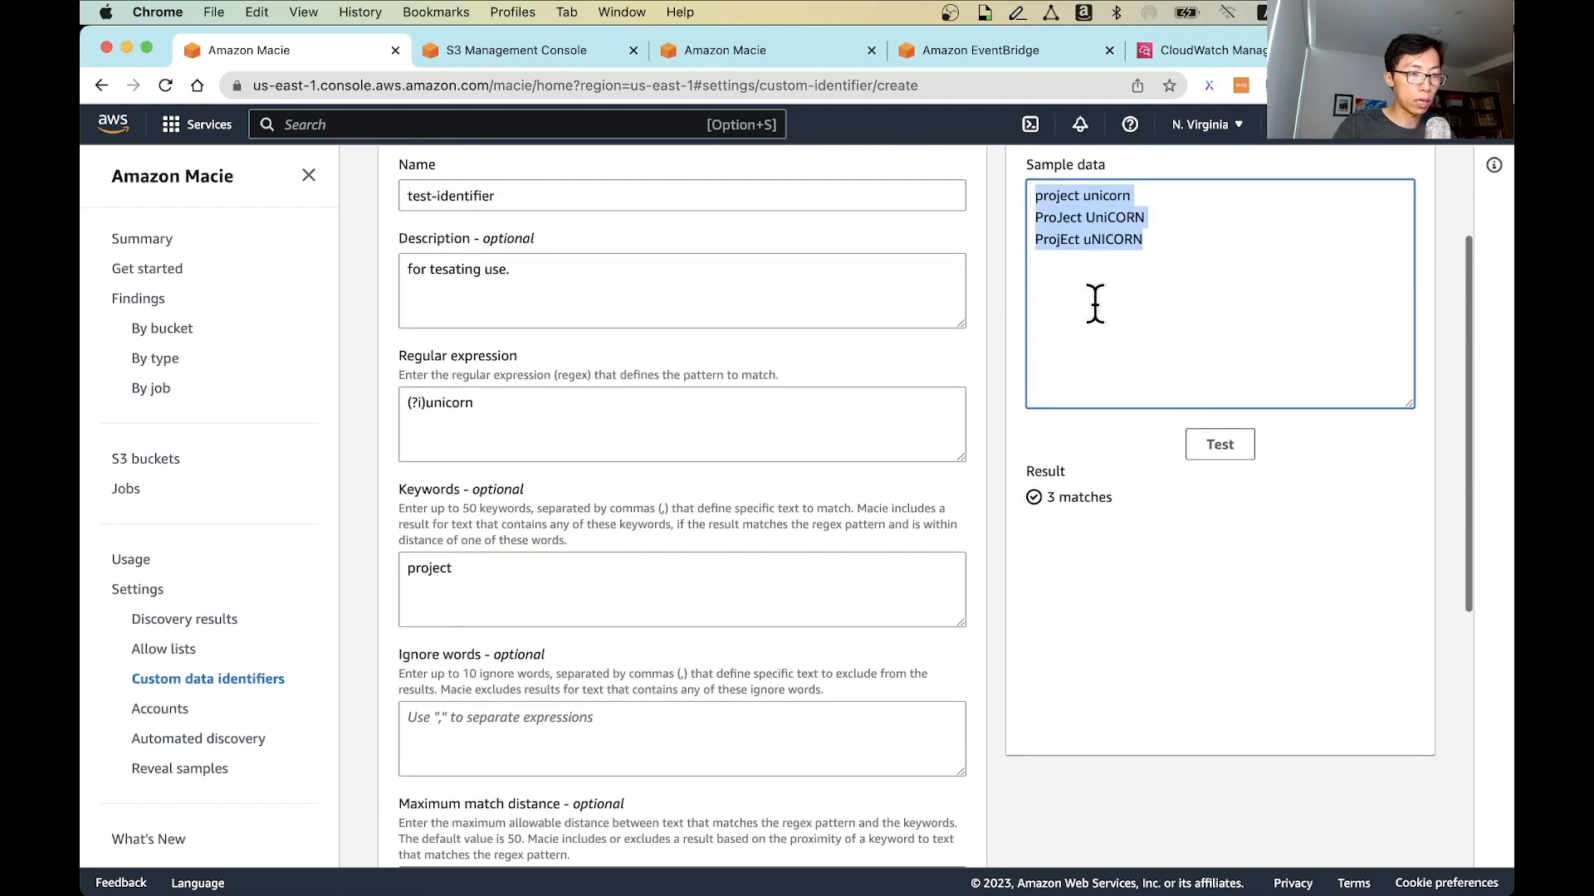
{"action": "scroll", "coordinate": [1104, 465], "scroll_direction": "down", "scroll_amount": 5}
{"action": "scroll", "coordinate": [1092, 506], "scroll_direction": "down", "scroll_amount": 5}
{"action": "left_click", "coordinate": [918, 833]}
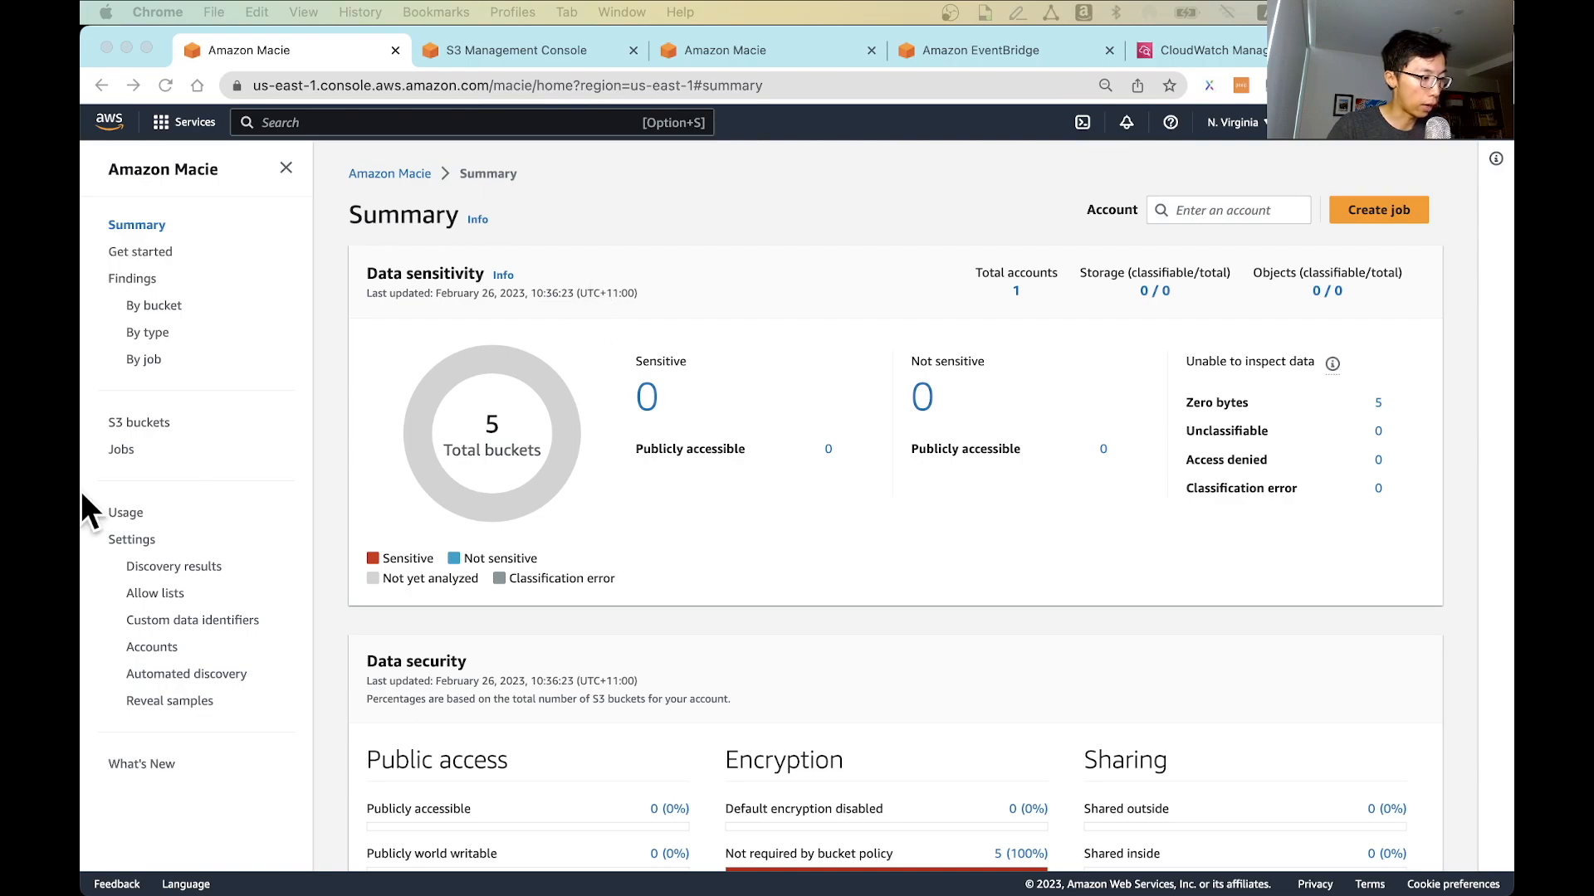
Start creating a job from the S3 buckets page, hide the side navigation and reduce the page zoom to 80%.
{"action": "left_click", "coordinate": [148, 424]}
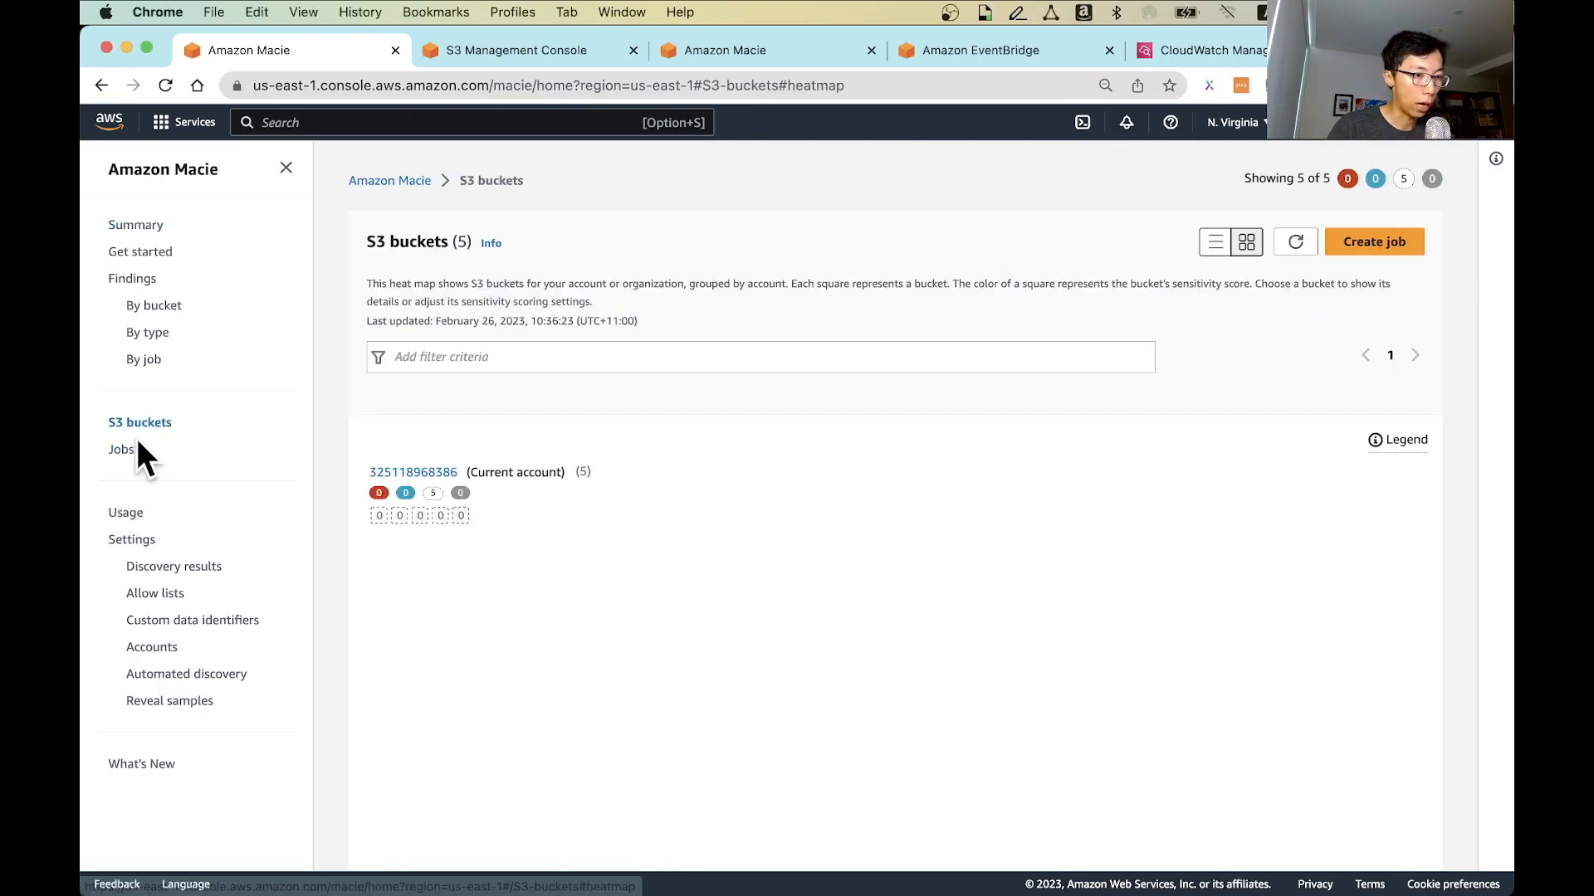
{"action": "left_click", "coordinate": [1399, 260]}
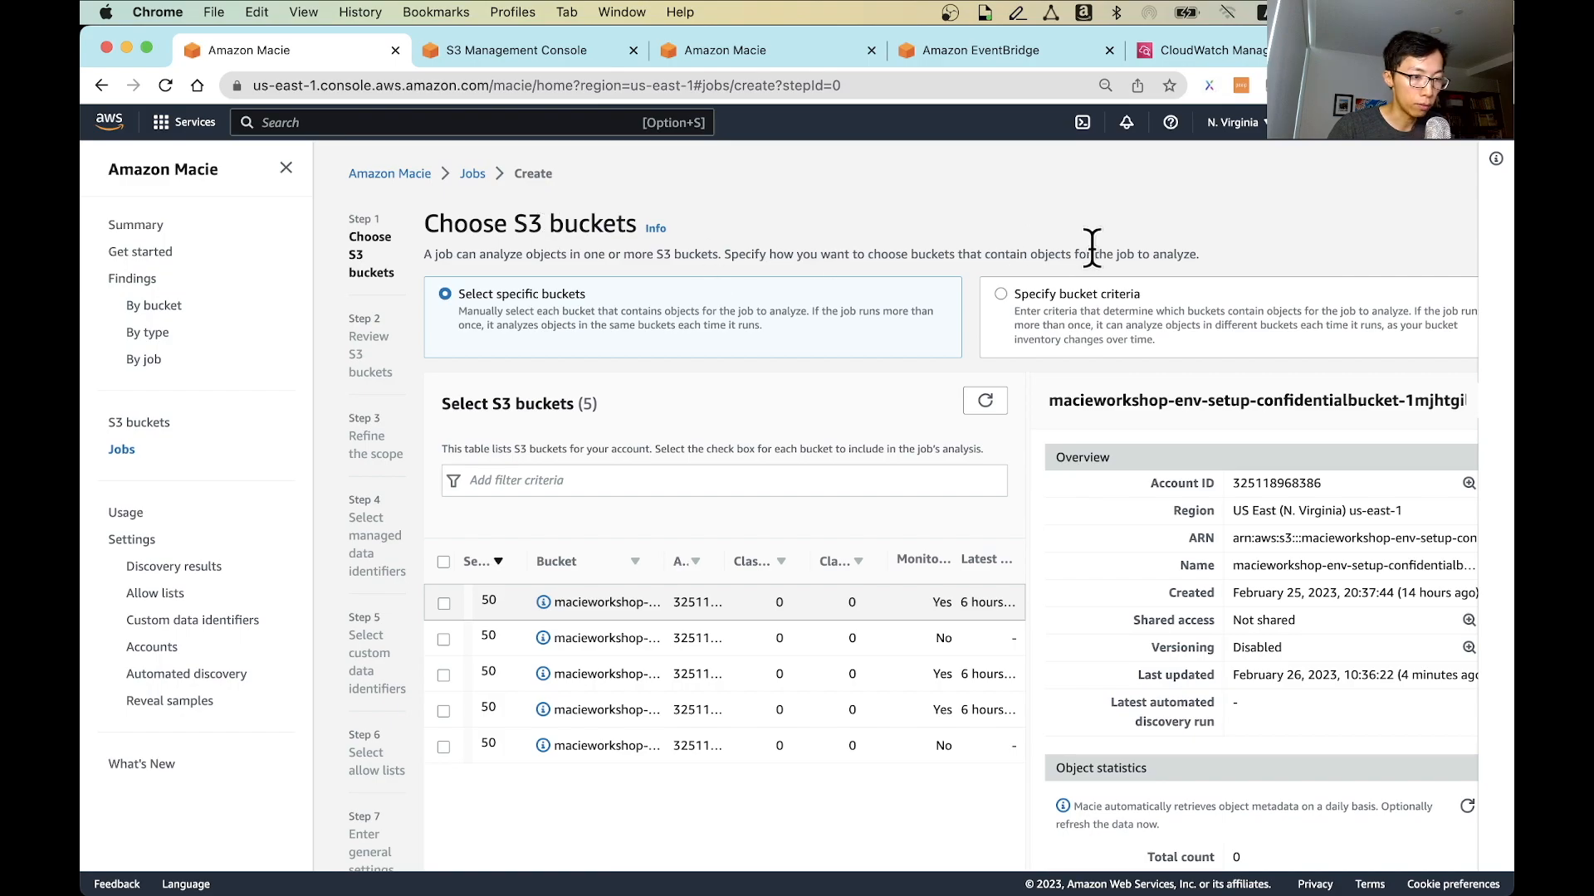
{"action": "left_click", "coordinate": [285, 168]}
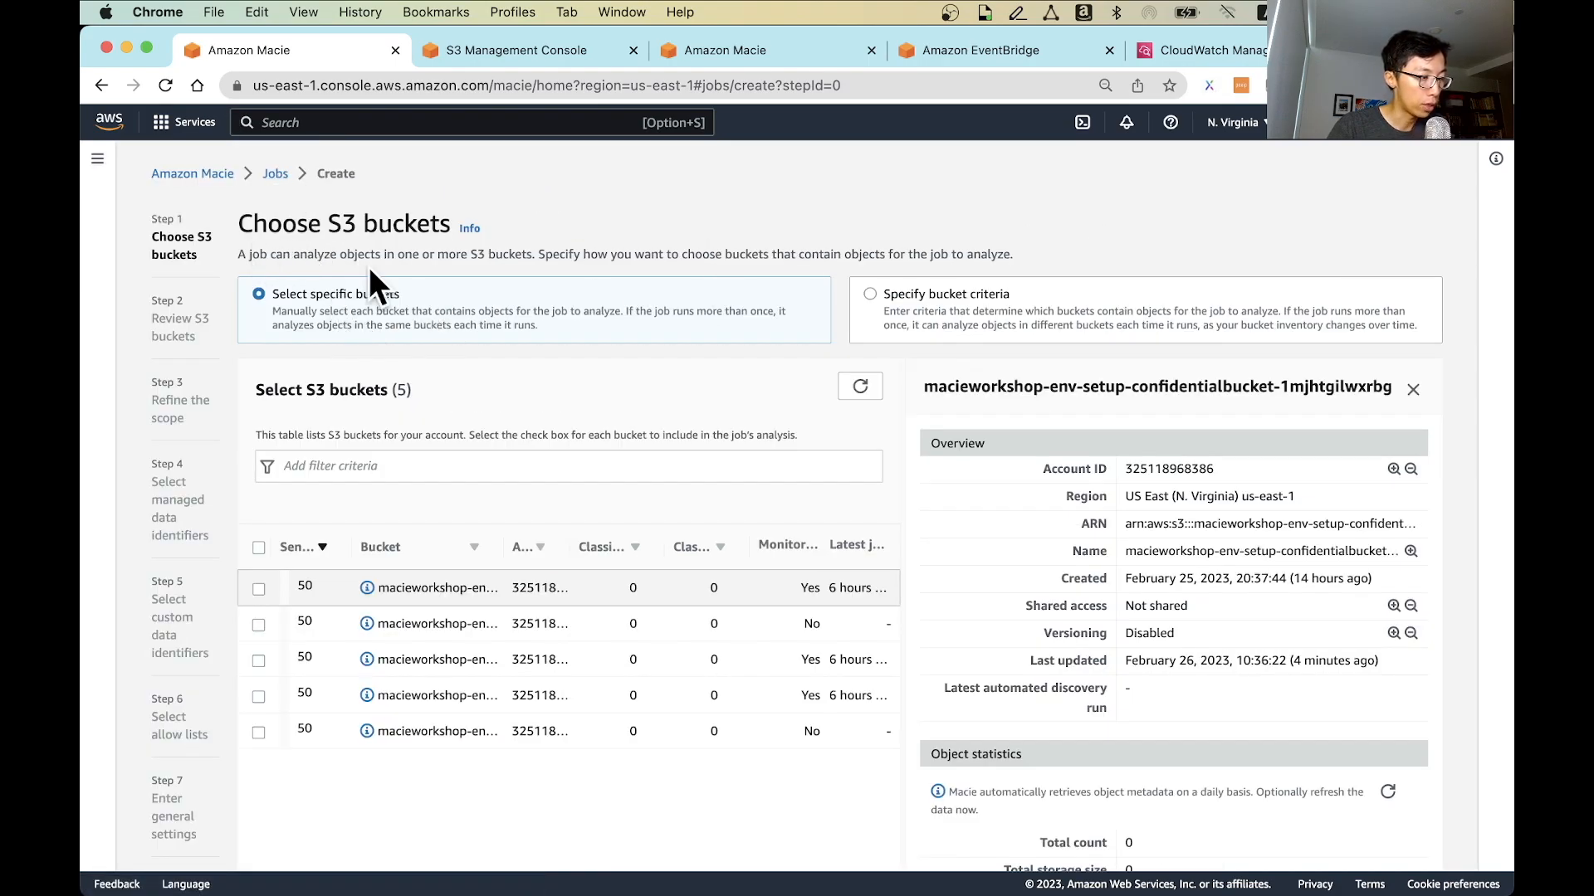
{"action": "key", "text": "super+minus"}
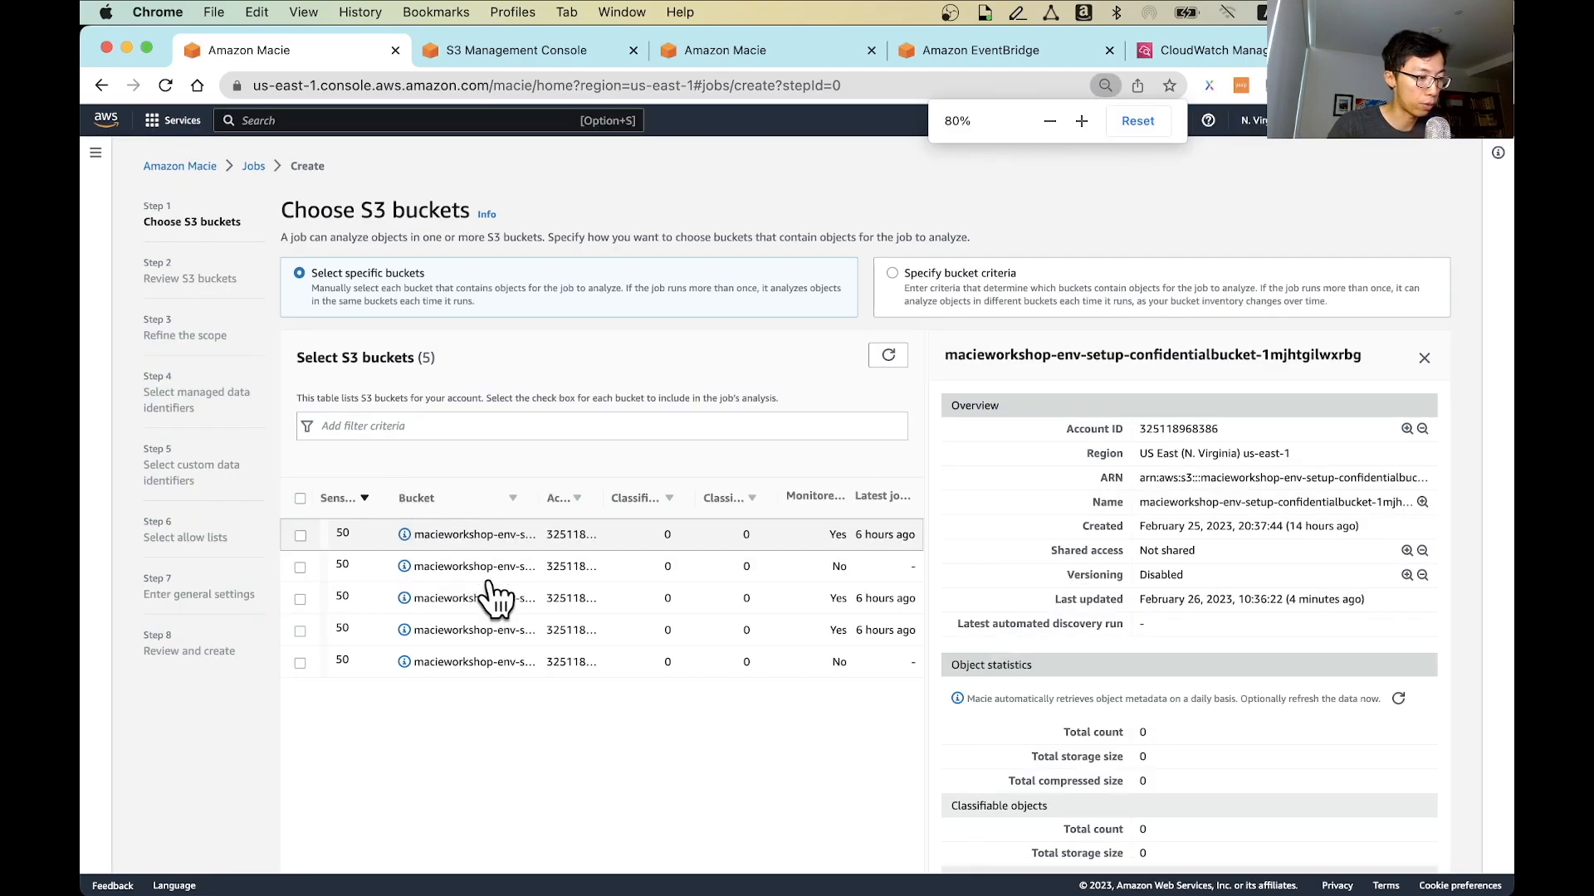
Include the confidentialbucket and demobucket S3 buckets in the job and look through the demobucket's details.
{"action": "left_click", "coordinate": [301, 536]}
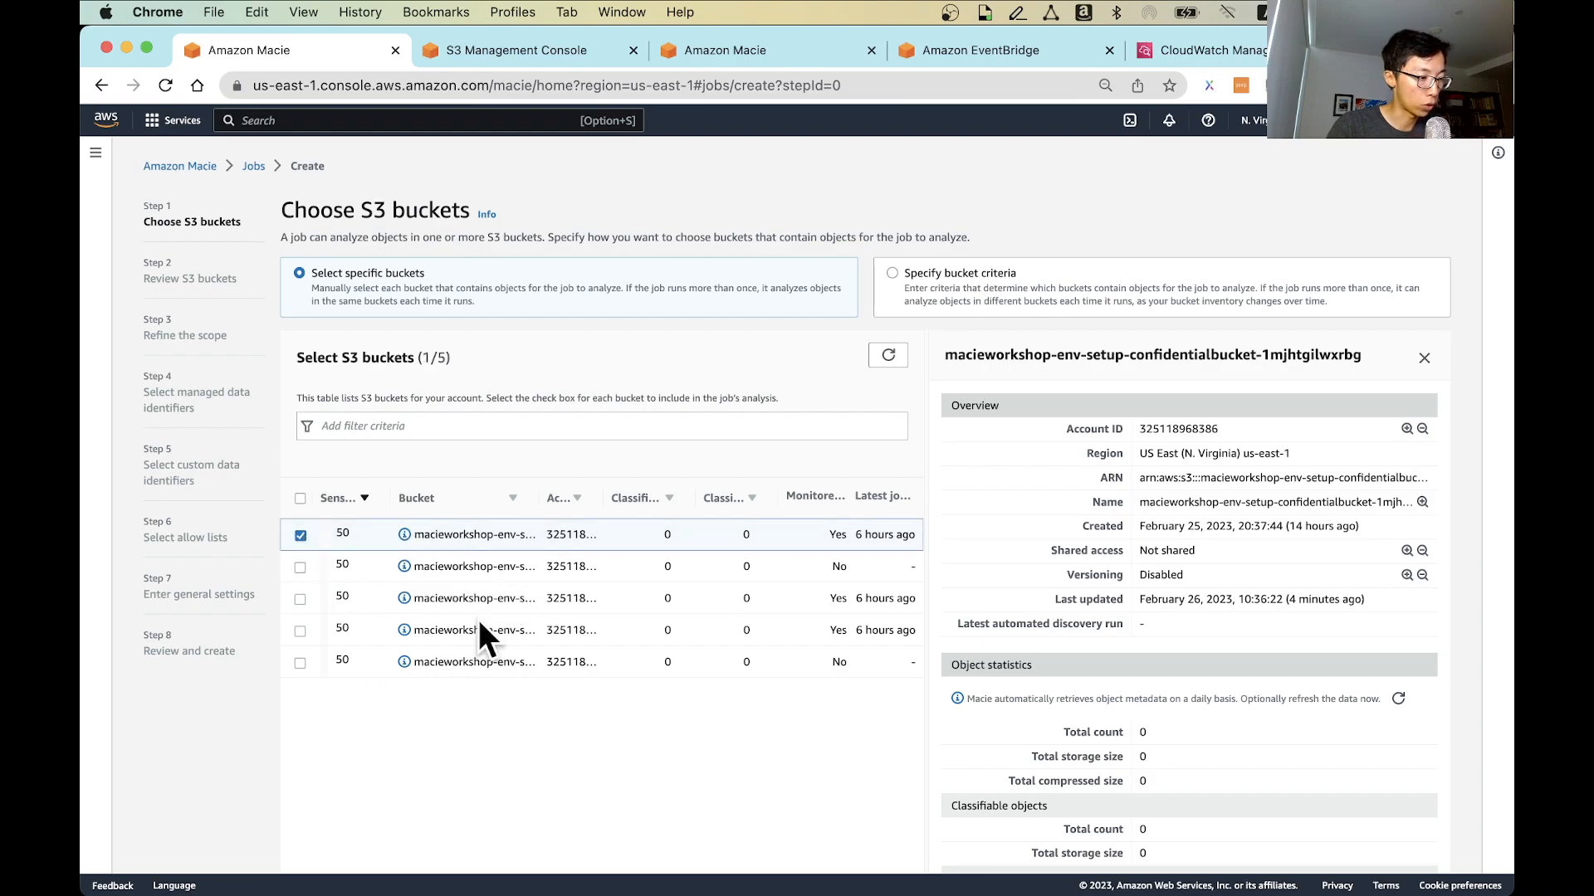
{"action": "left_click", "coordinate": [308, 569]}
{"action": "left_click", "coordinate": [299, 567]}
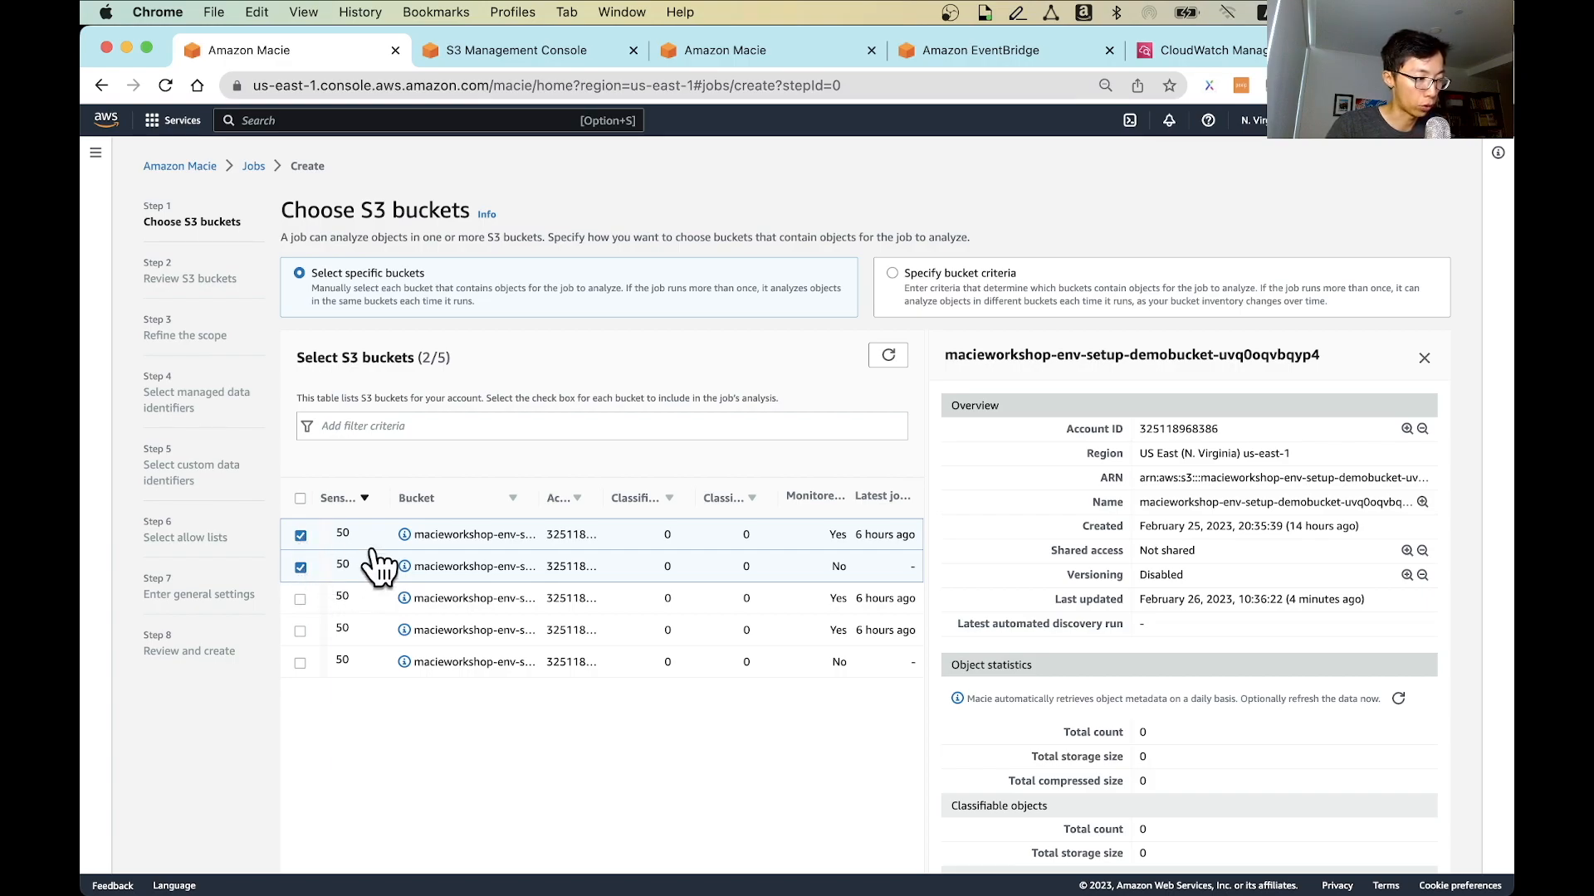
{"action": "scroll", "coordinate": [1328, 538], "scroll_direction": "down", "scroll_amount": 1}
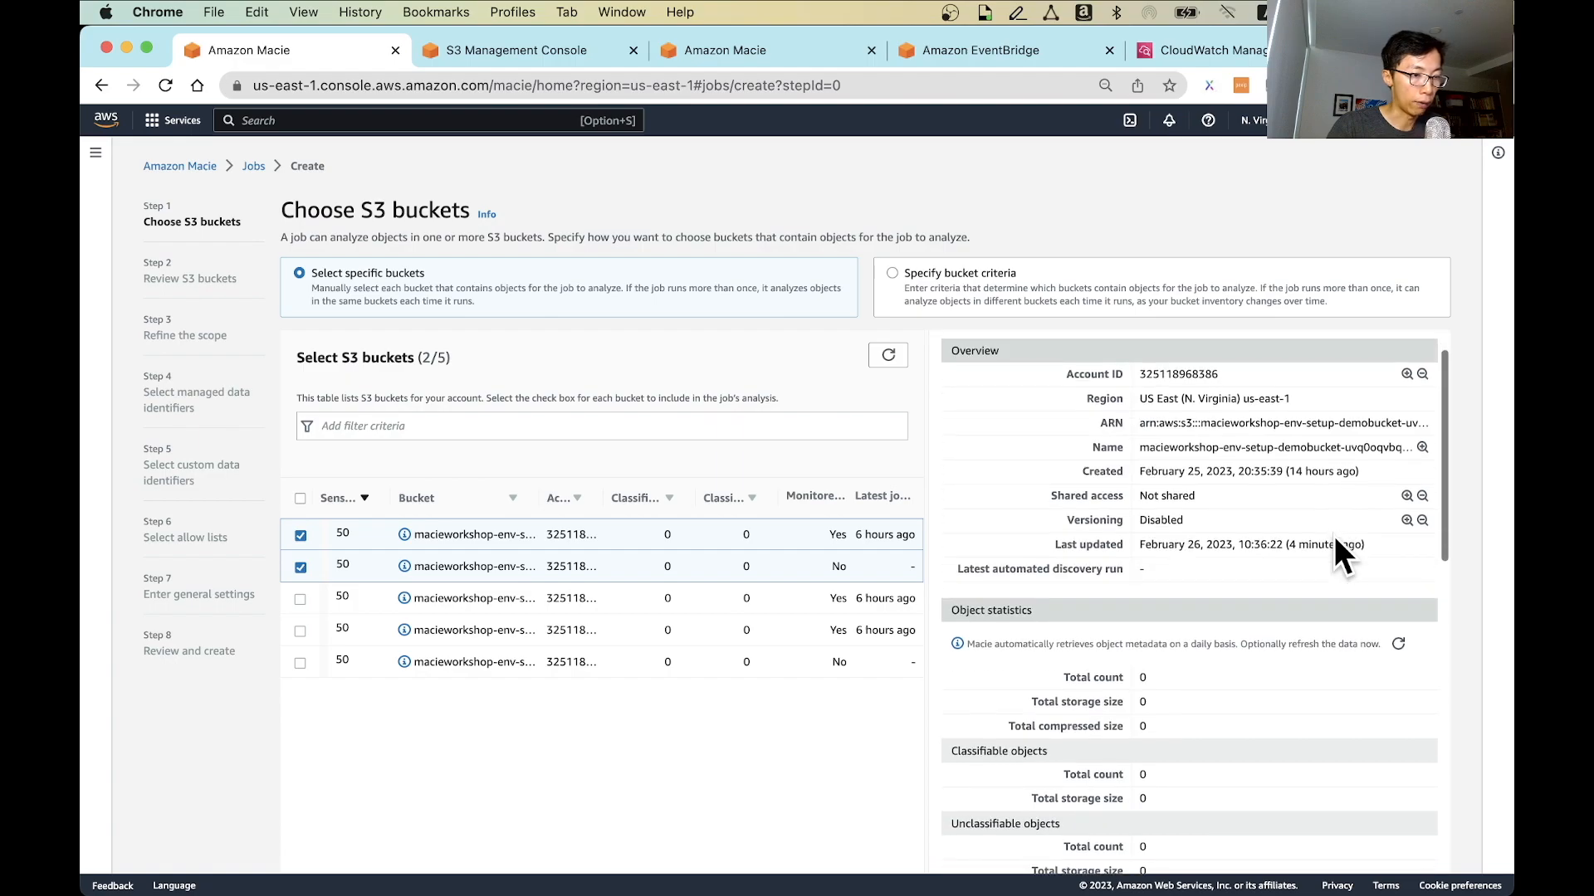
{"action": "scroll", "coordinate": [1334, 539], "scroll_direction": "down", "scroll_amount": 5}
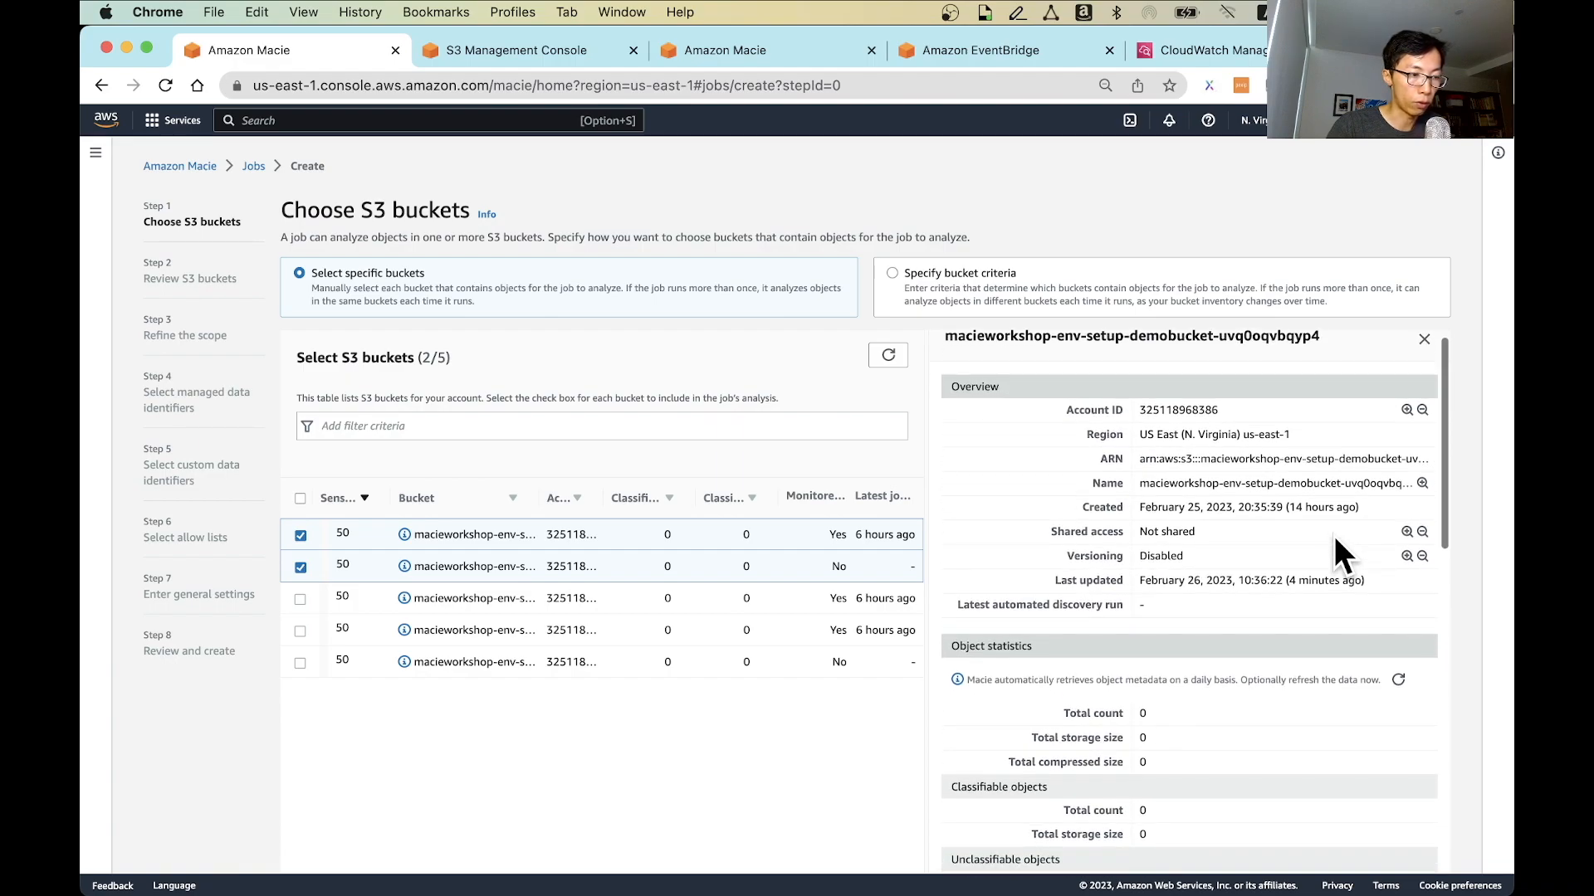
Look through the rest of the demobucket's details, accept both selected buckets and proceed to the job's scope.
{"action": "scroll", "coordinate": [1335, 540], "scroll_direction": "down", "scroll_amount": 10}
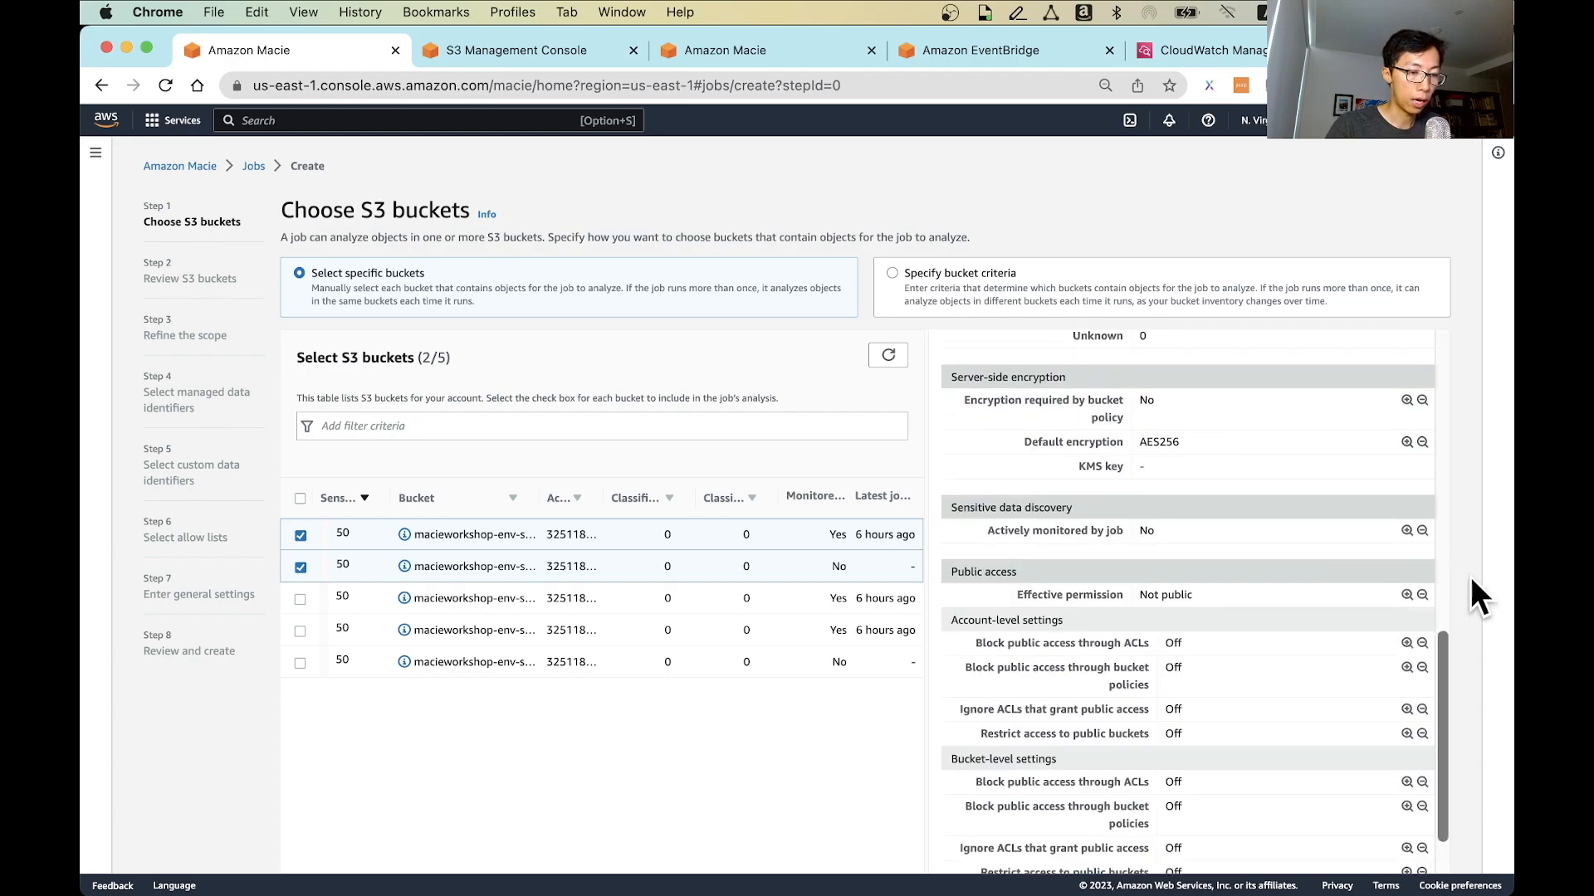
{"action": "scroll", "coordinate": [1471, 576], "scroll_direction": "down", "scroll_amount": 3}
{"action": "left_click", "coordinate": [1409, 855]}
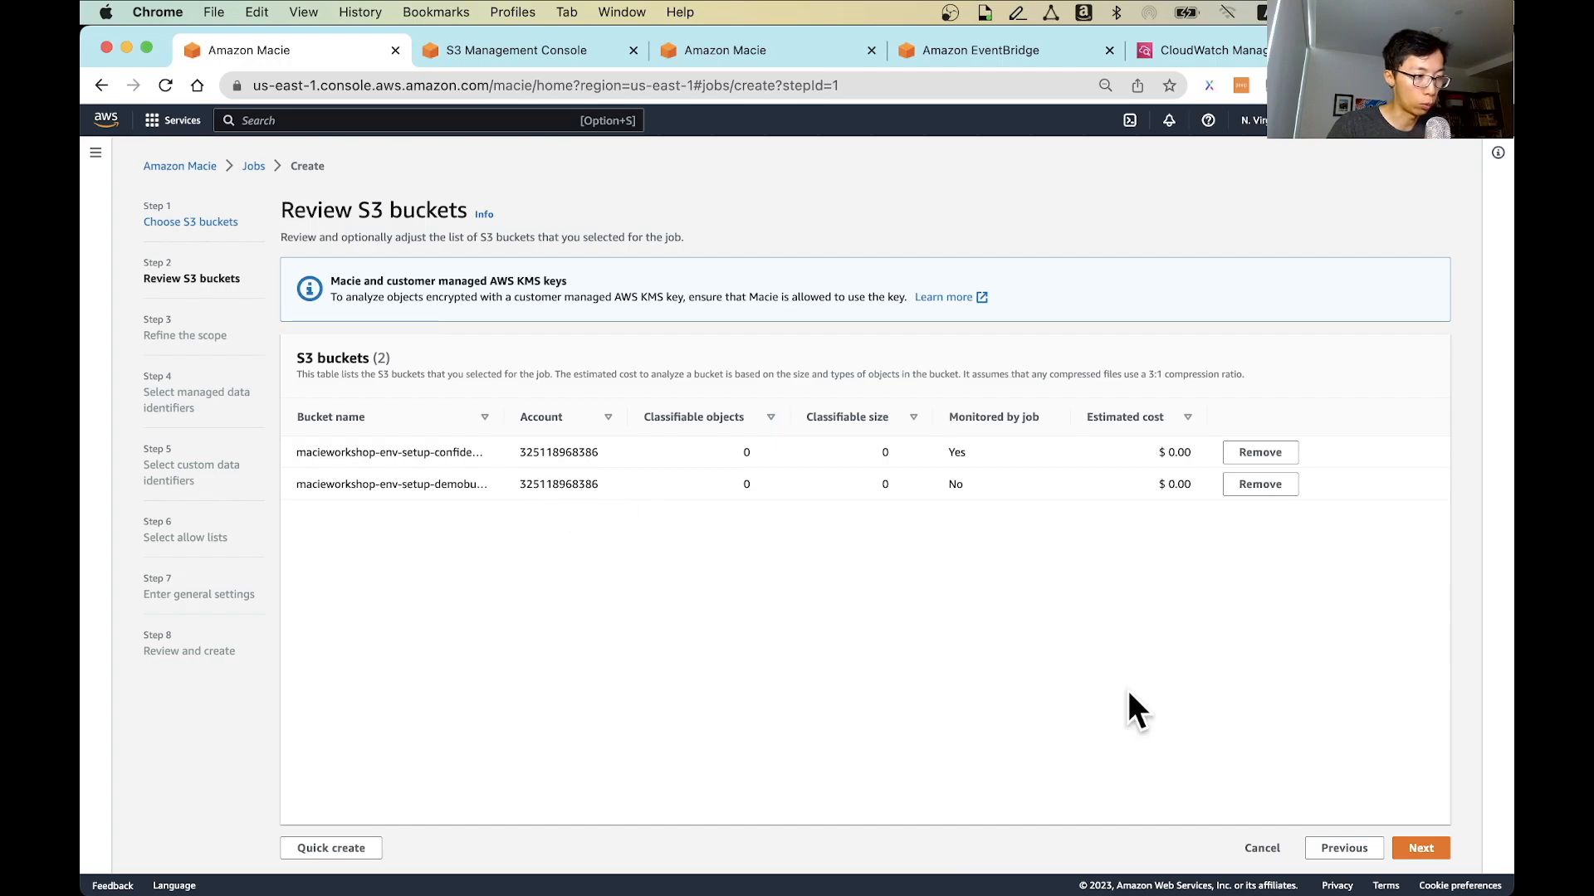
{"action": "left_click", "coordinate": [1421, 850]}
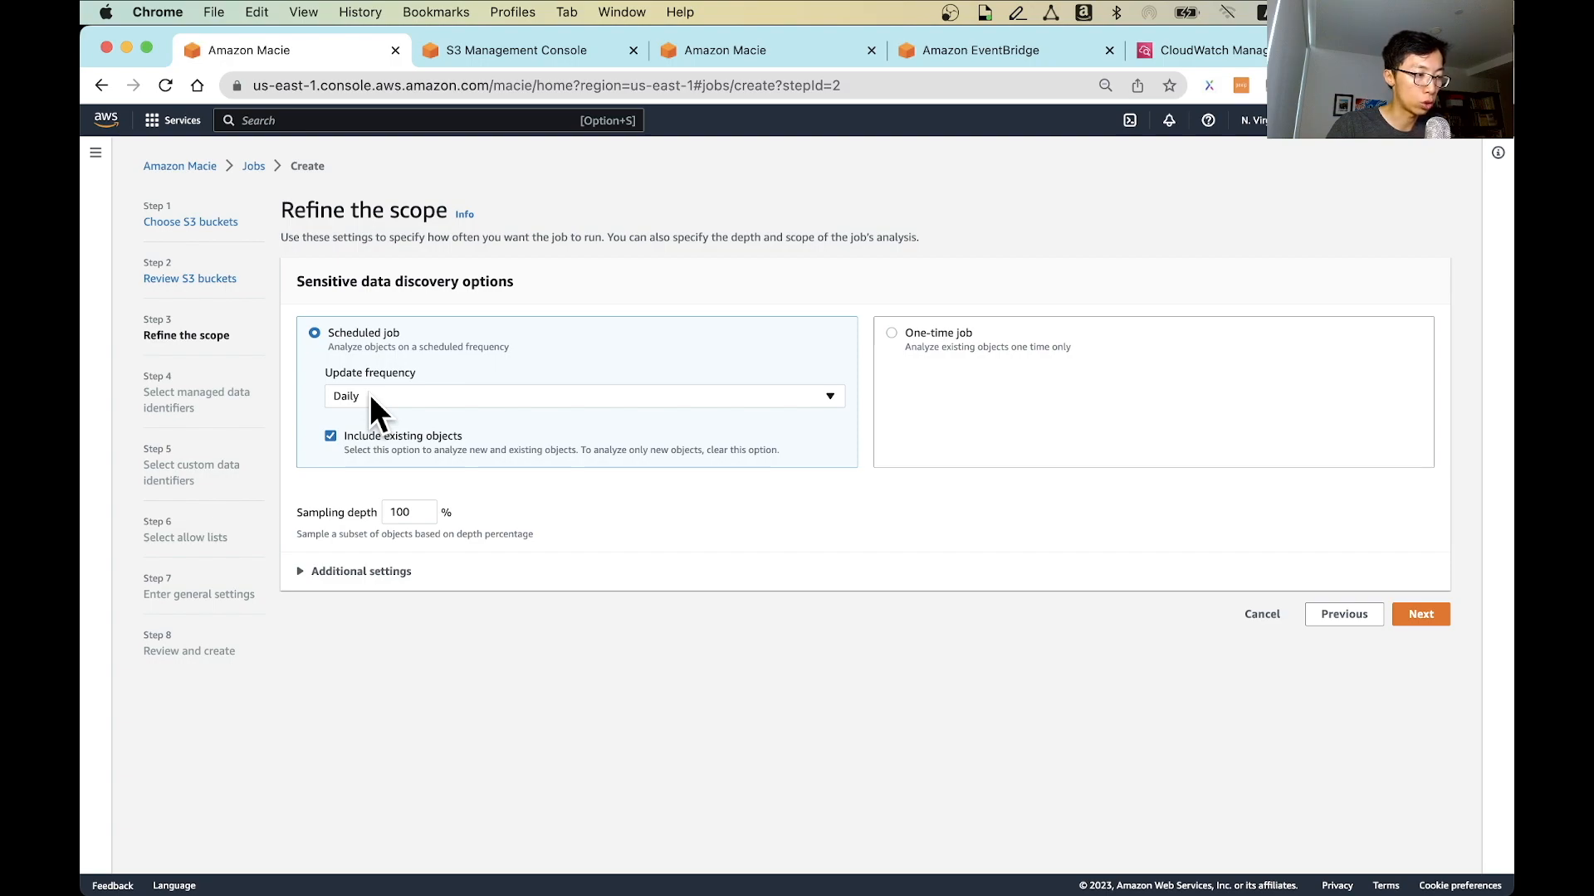
Keep the job scheduled daily with existing objects included and 100% sampling depth, adding no object criteria, and continue to the managed data identifiers.
{"action": "left_click", "coordinate": [395, 395]}
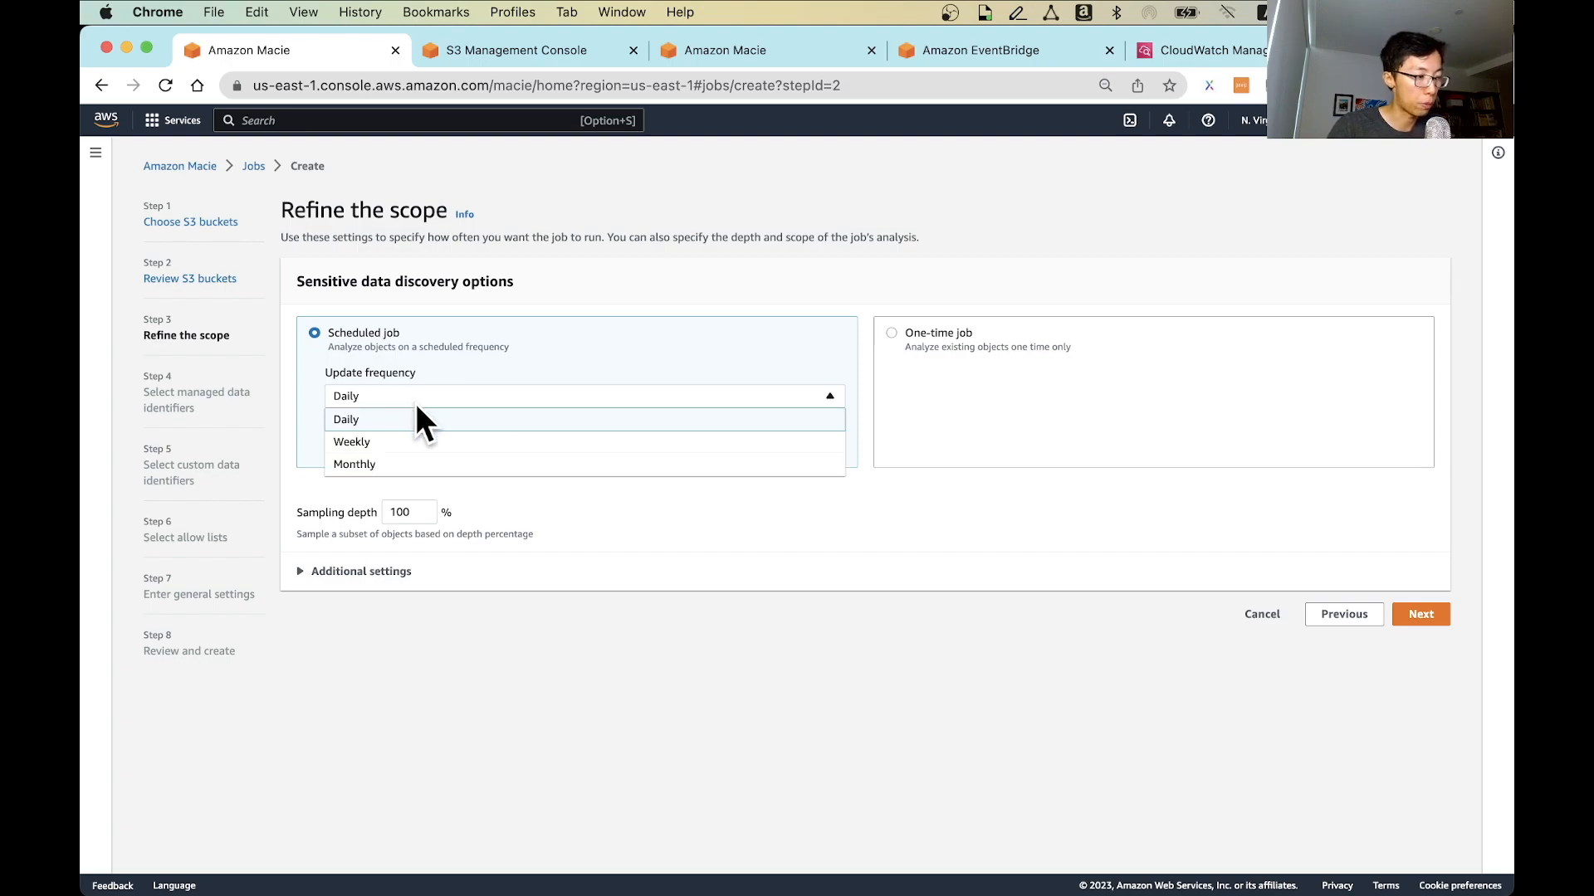
{"action": "left_click", "coordinate": [656, 531]}
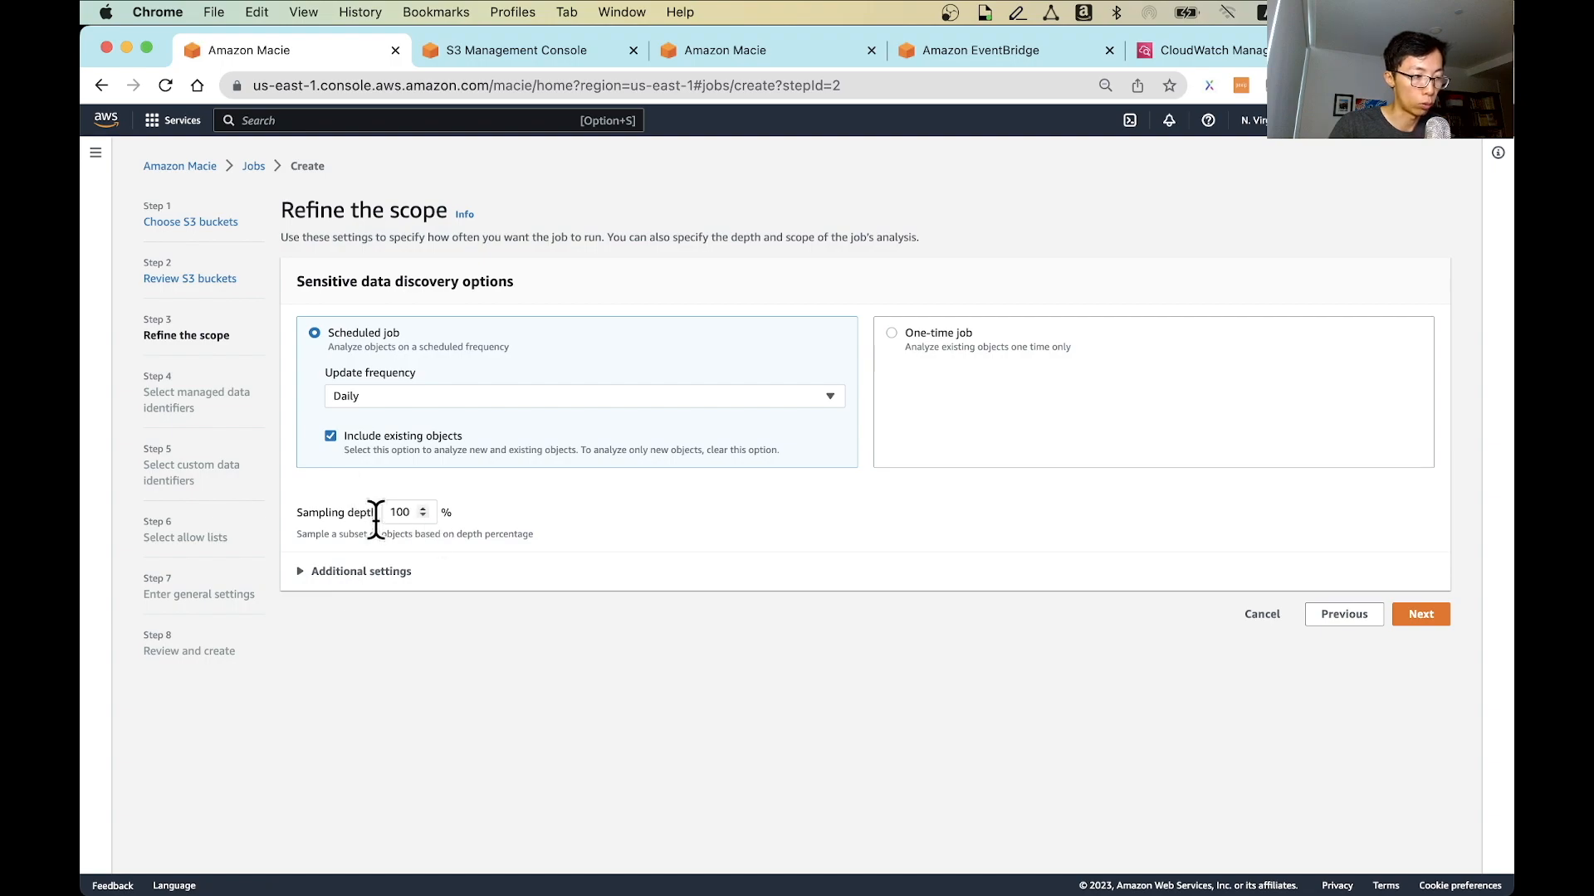
{"action": "left_click_drag", "start_coordinate": [295, 515], "coordinate": [378, 514]}
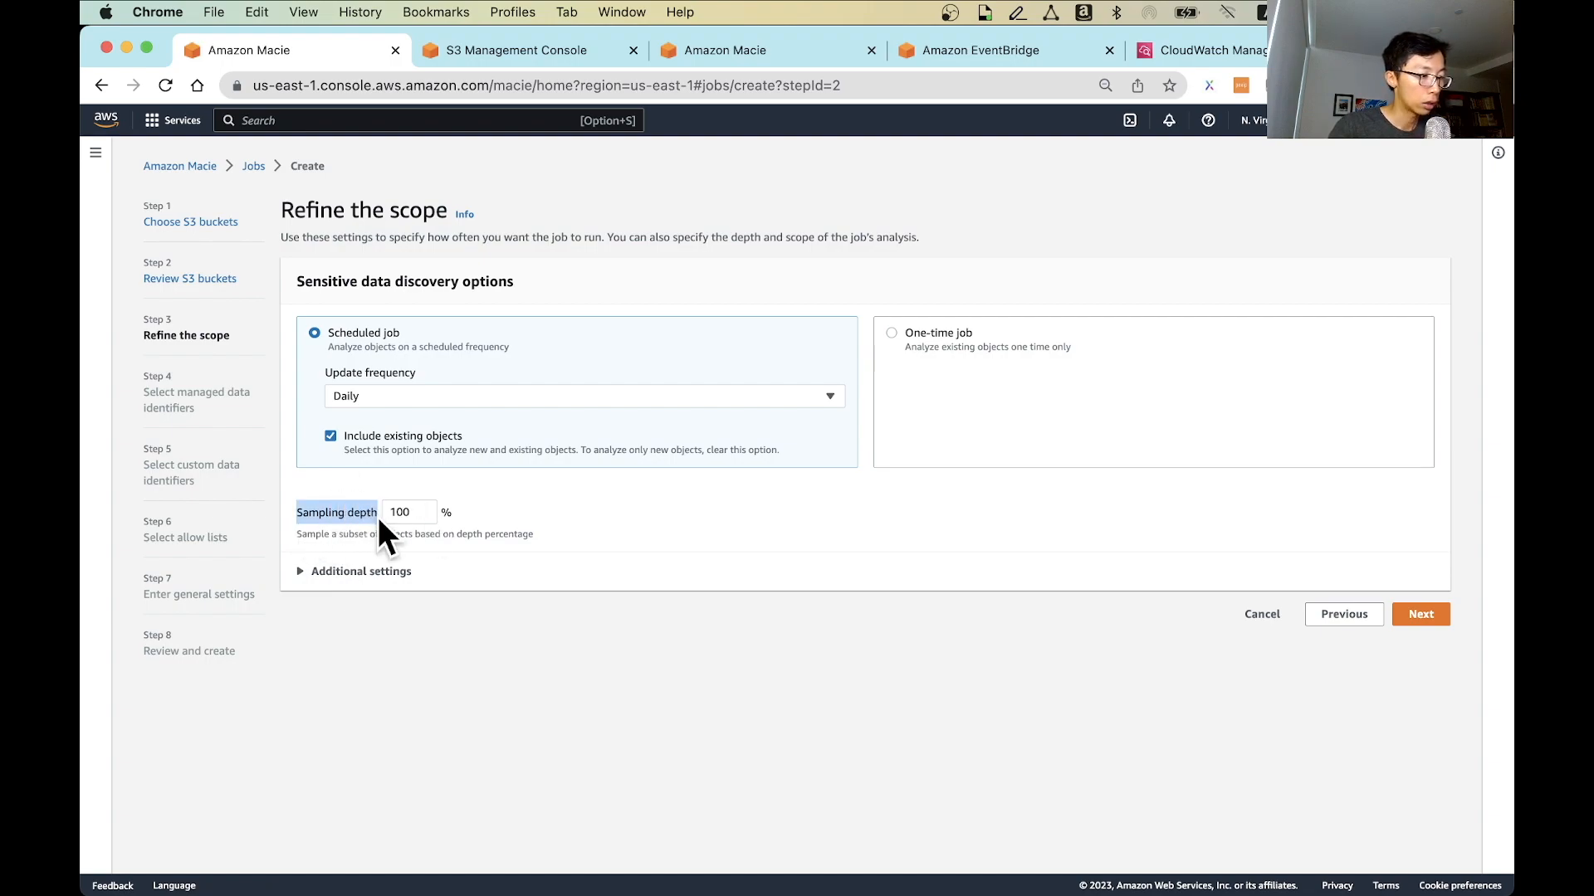
{"action": "left_click", "coordinate": [488, 511]}
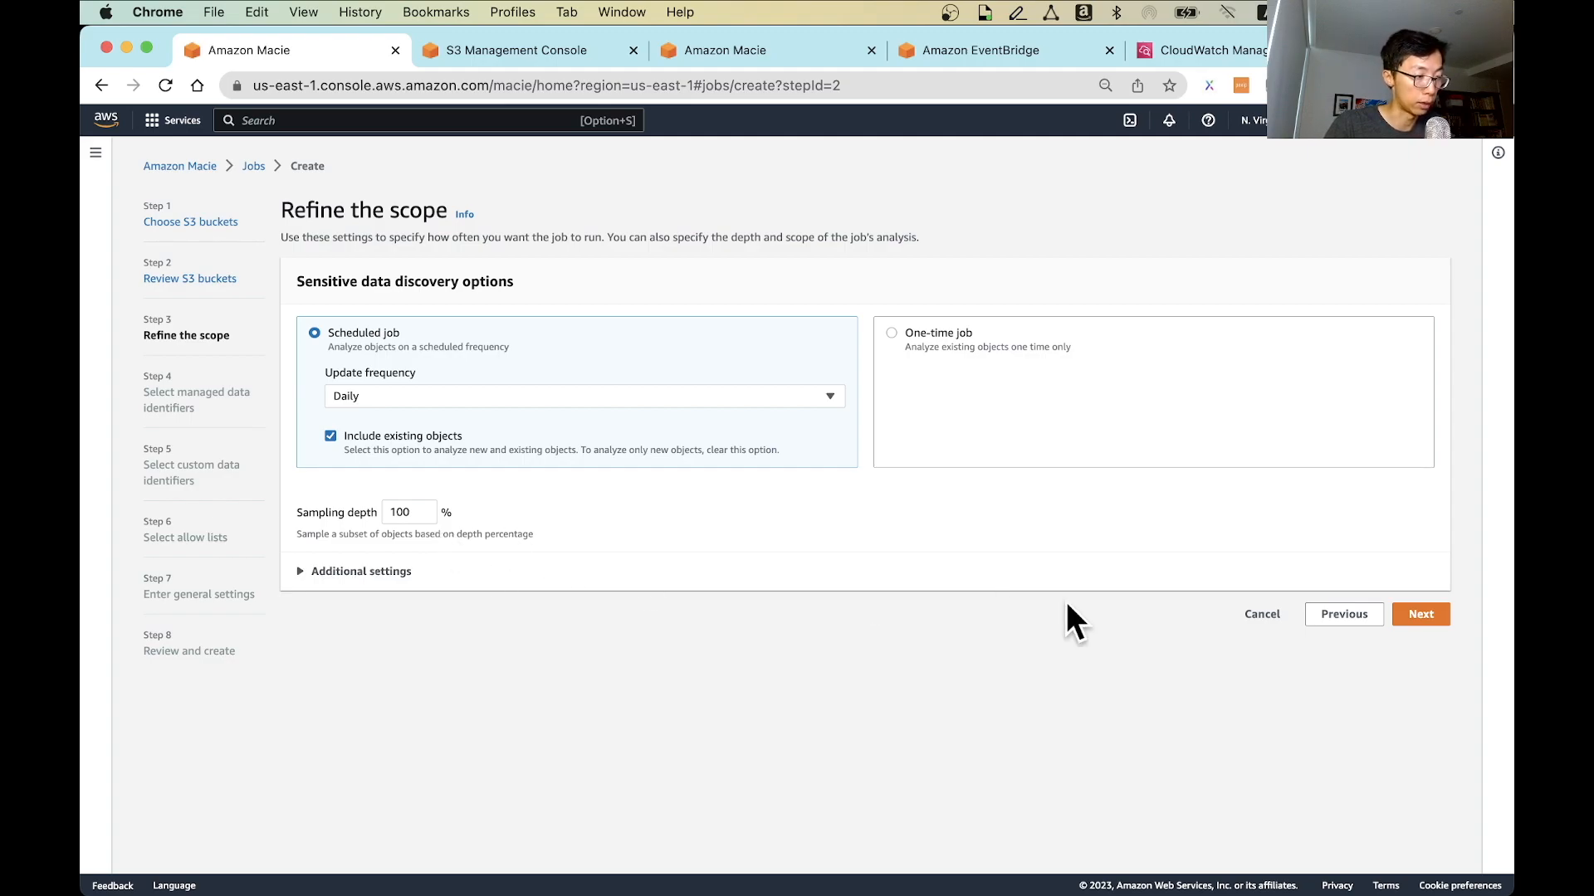
{"action": "left_click", "coordinate": [408, 571]}
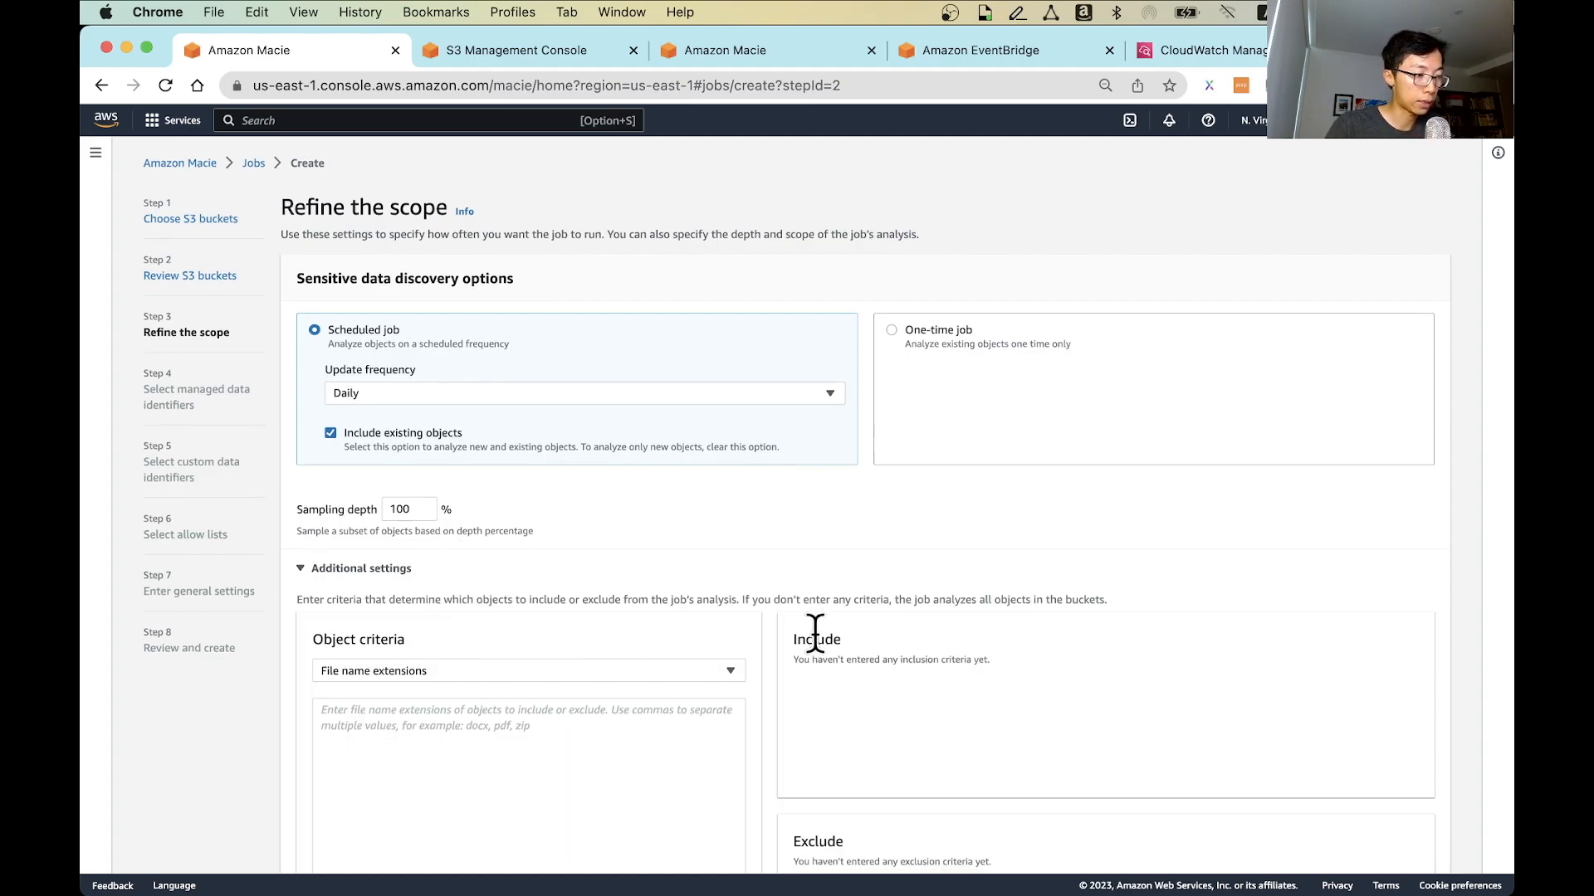
{"action": "scroll", "coordinate": [815, 635], "scroll_direction": "down", "scroll_amount": 5}
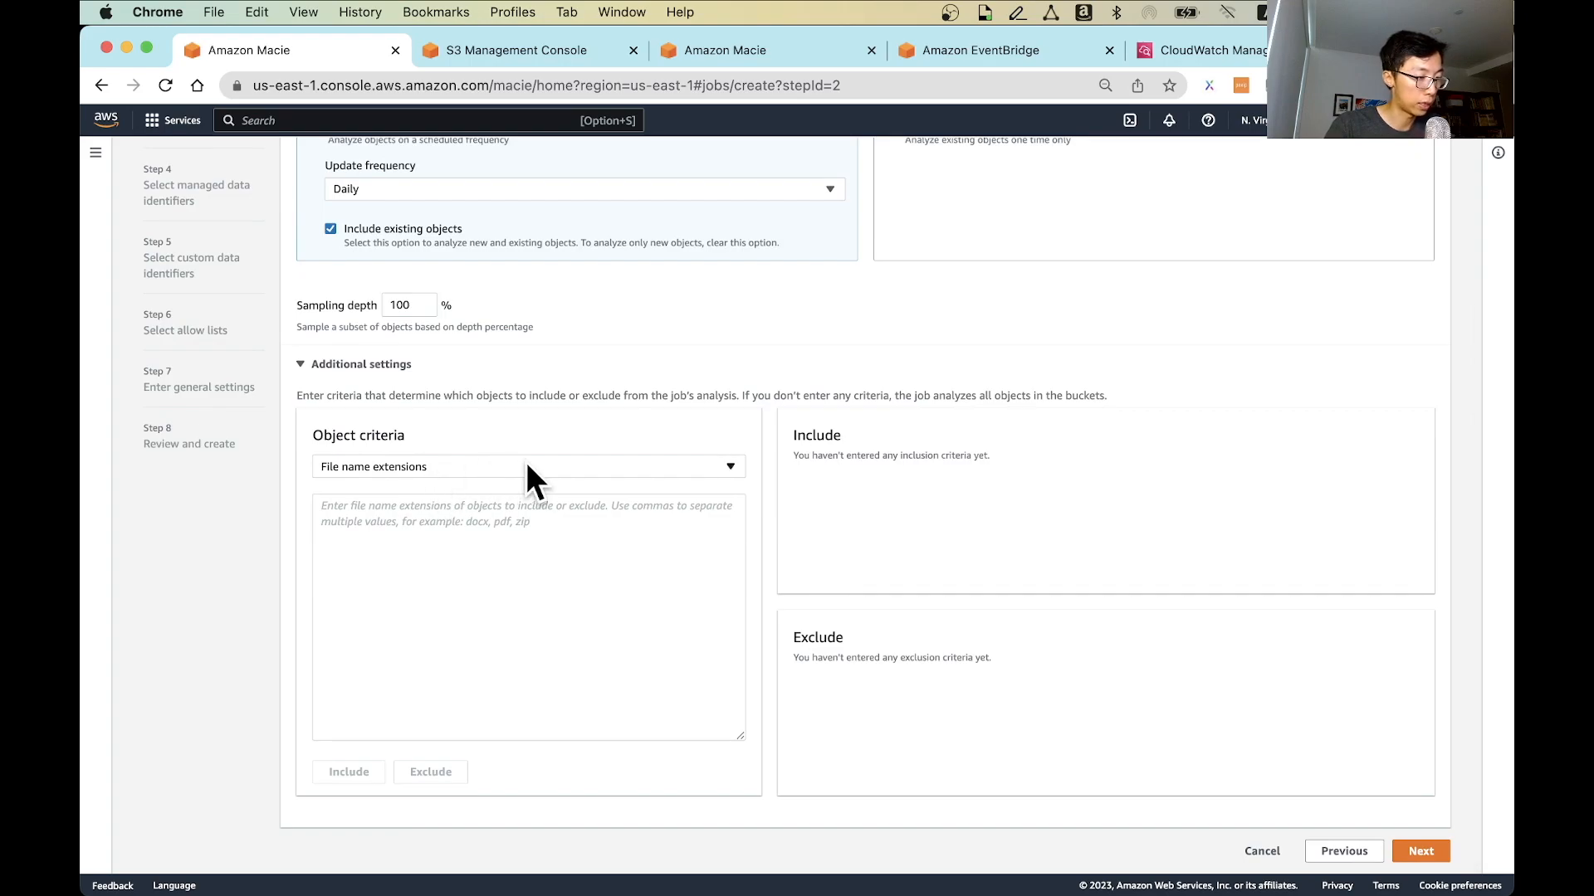
{"action": "left_click", "coordinate": [1420, 851]}
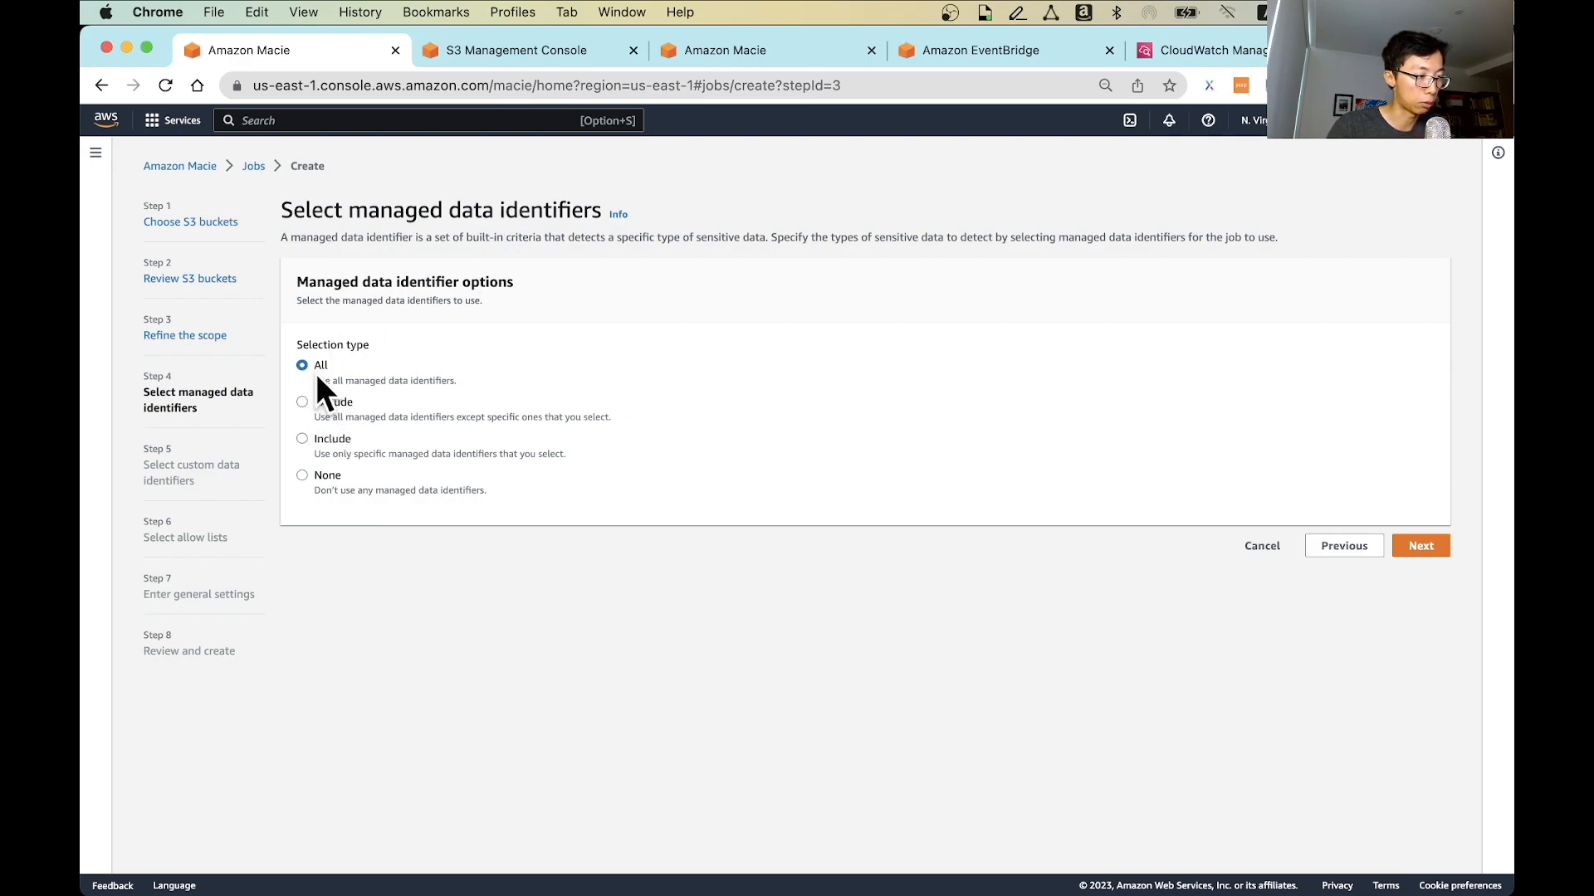
Examine the managed data identifiers offered for the Include selection type and switch the selection back to All.
{"action": "left_click", "coordinate": [303, 438]}
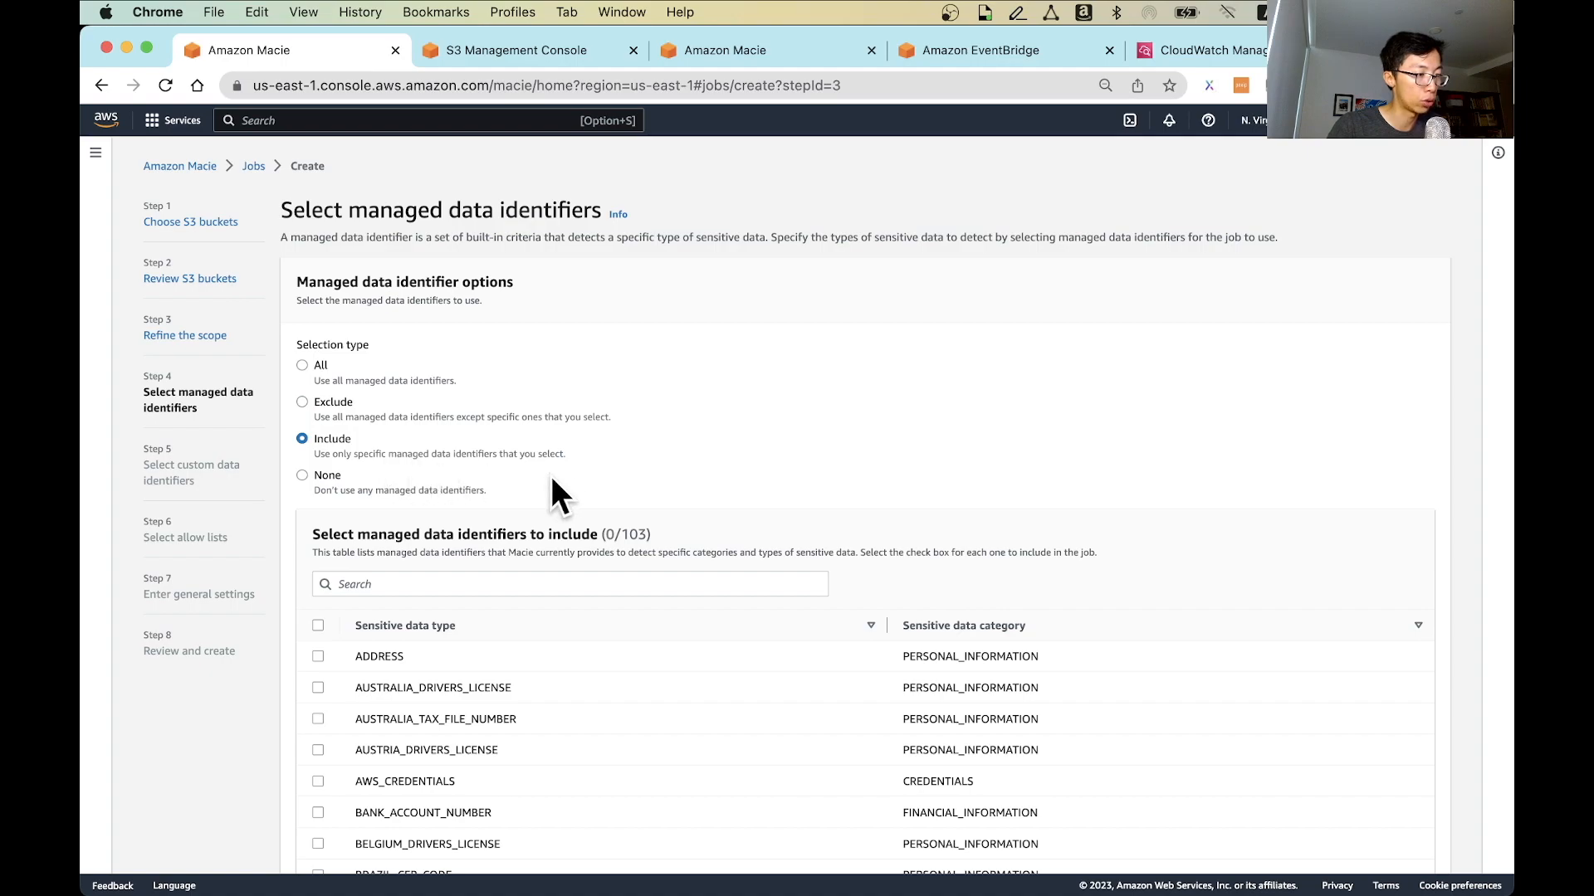
{"action": "scroll", "coordinate": [594, 471], "scroll_direction": "down", "scroll_amount": 2}
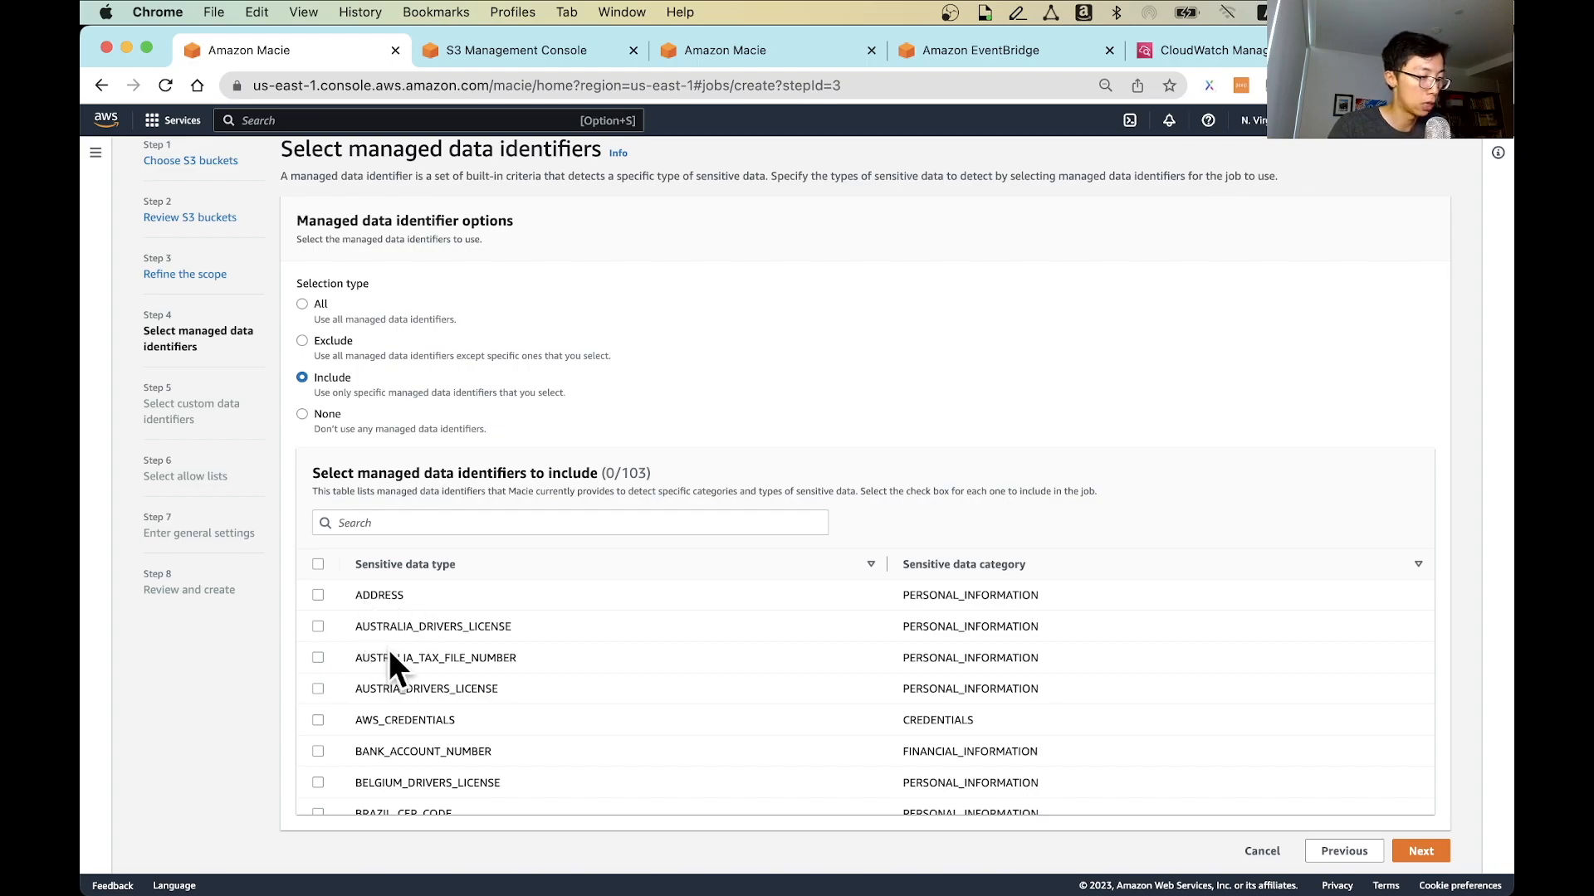
{"action": "scroll", "coordinate": [551, 702], "scroll_direction": "down", "scroll_amount": 2}
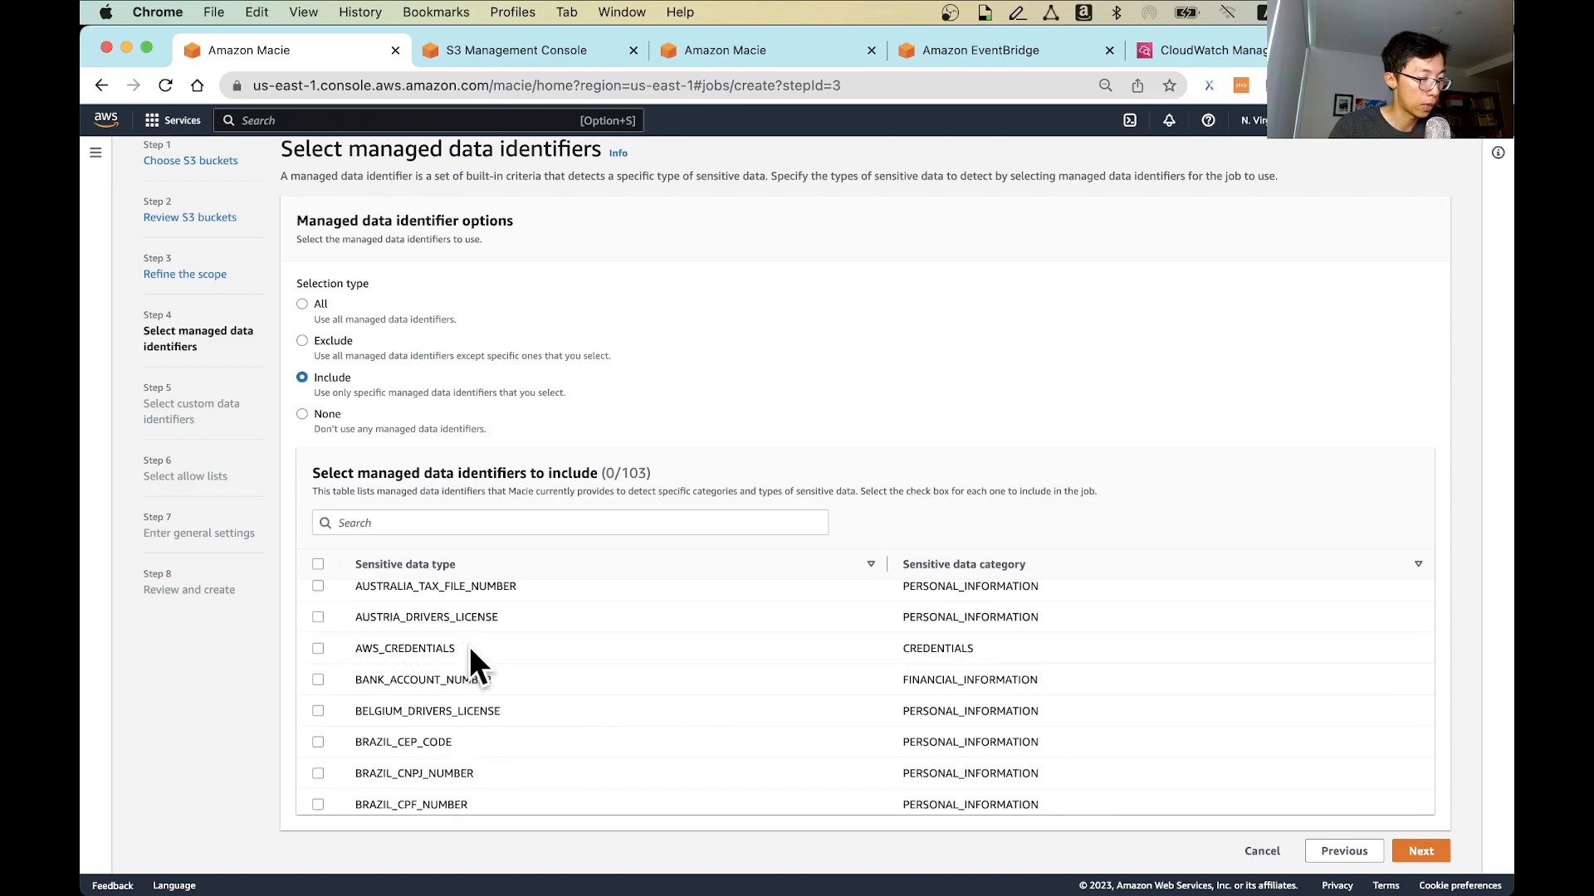
{"action": "scroll", "coordinate": [471, 645], "scroll_direction": "up", "scroll_amount": 1}
{"action": "scroll", "coordinate": [473, 649], "scroll_direction": "down", "scroll_amount": 4}
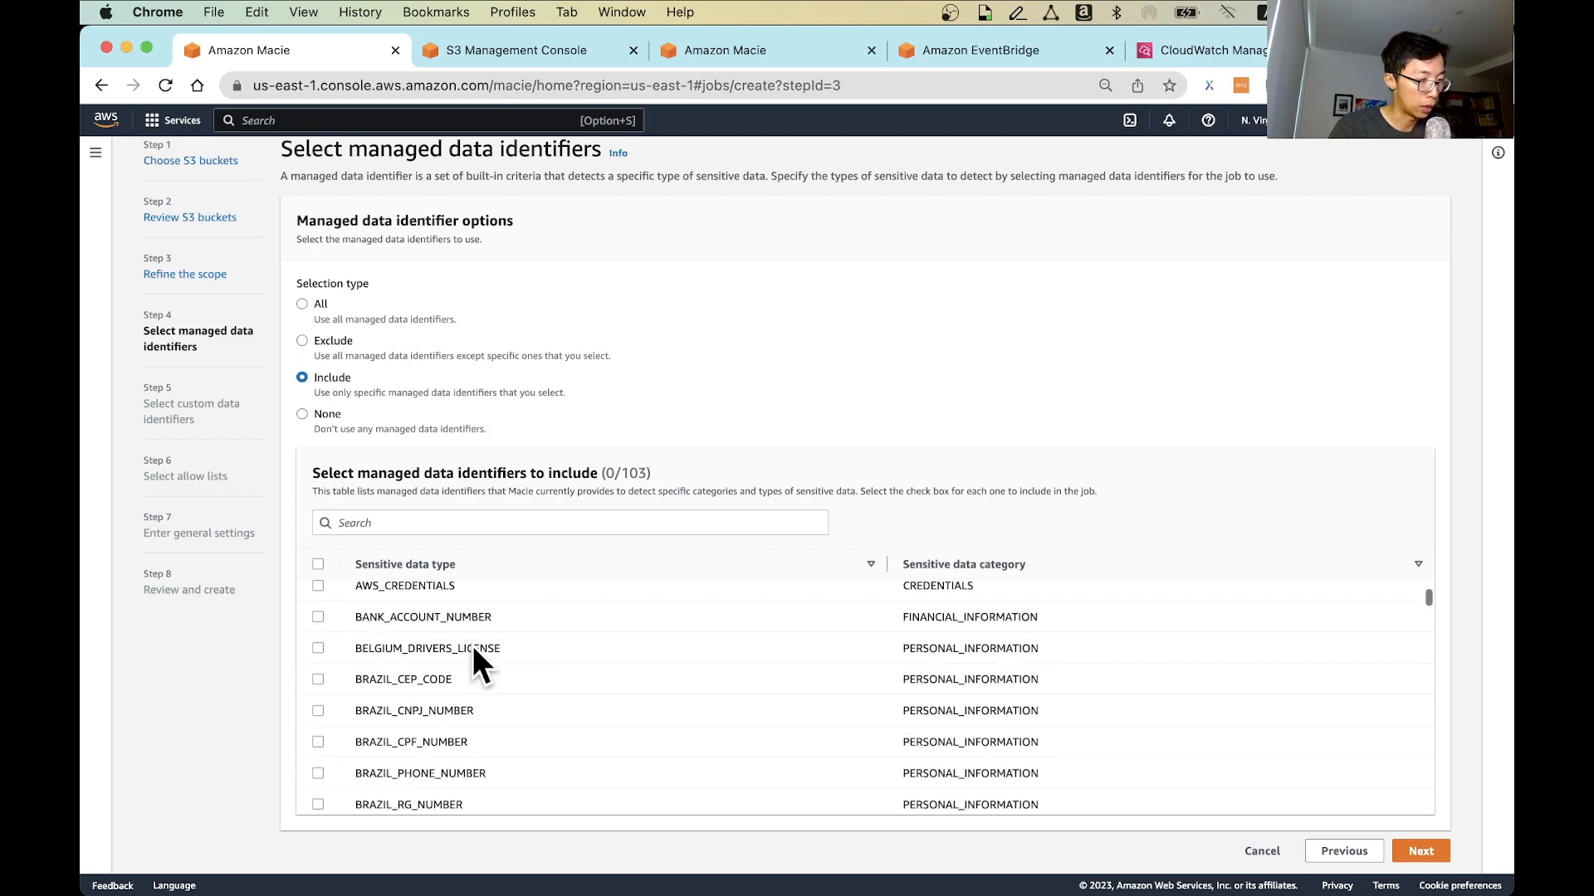
{"action": "scroll", "coordinate": [471, 645], "scroll_direction": "down", "scroll_amount": 2}
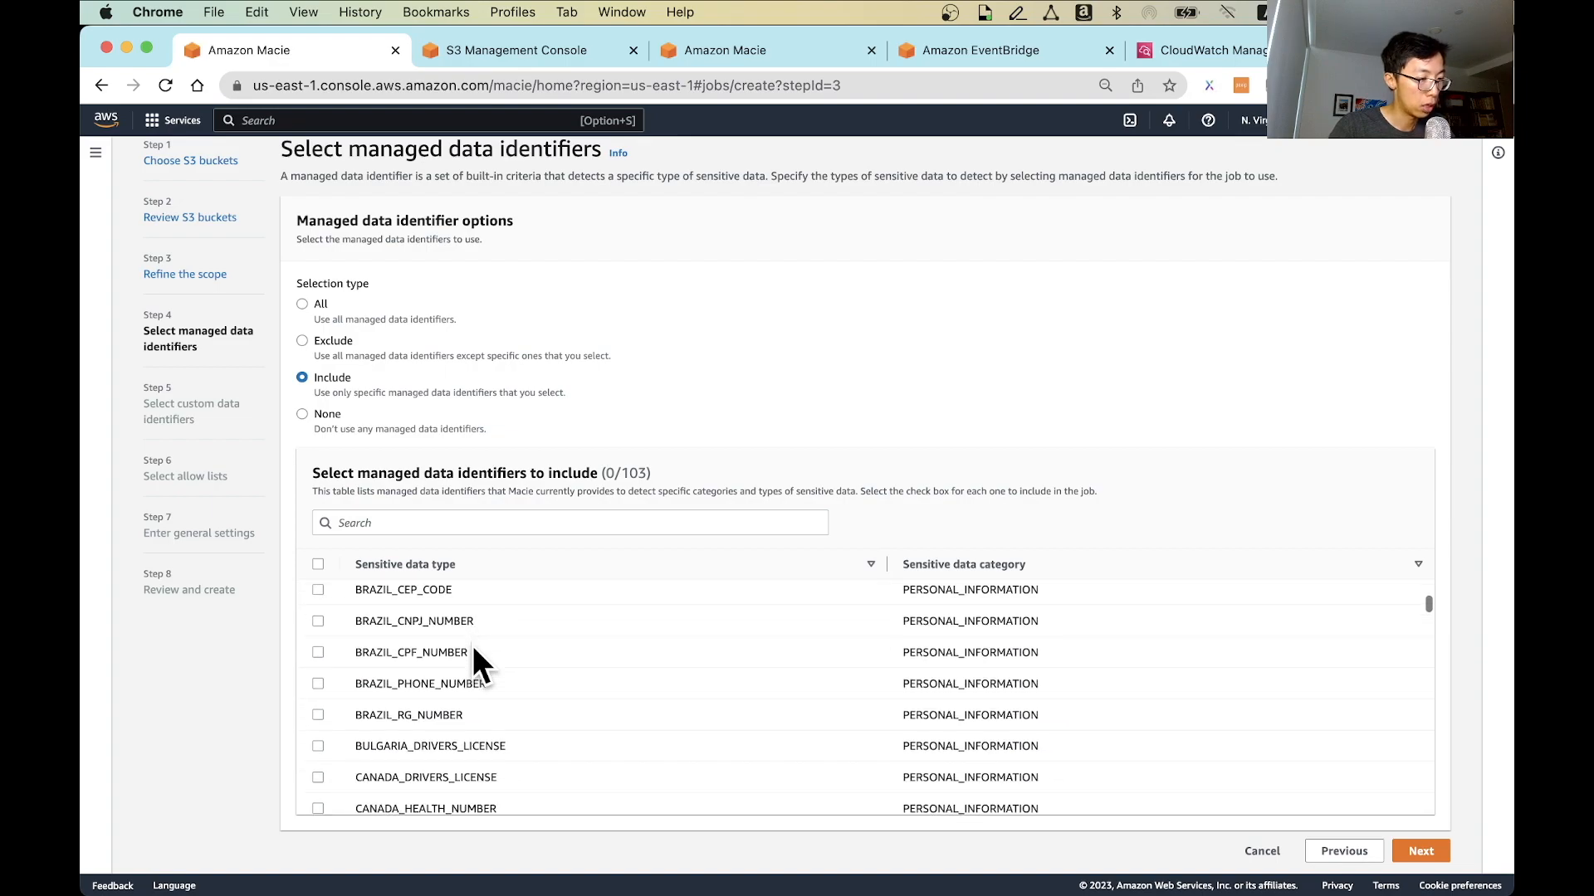
{"action": "scroll", "coordinate": [466, 682], "scroll_direction": "down", "scroll_amount": 7}
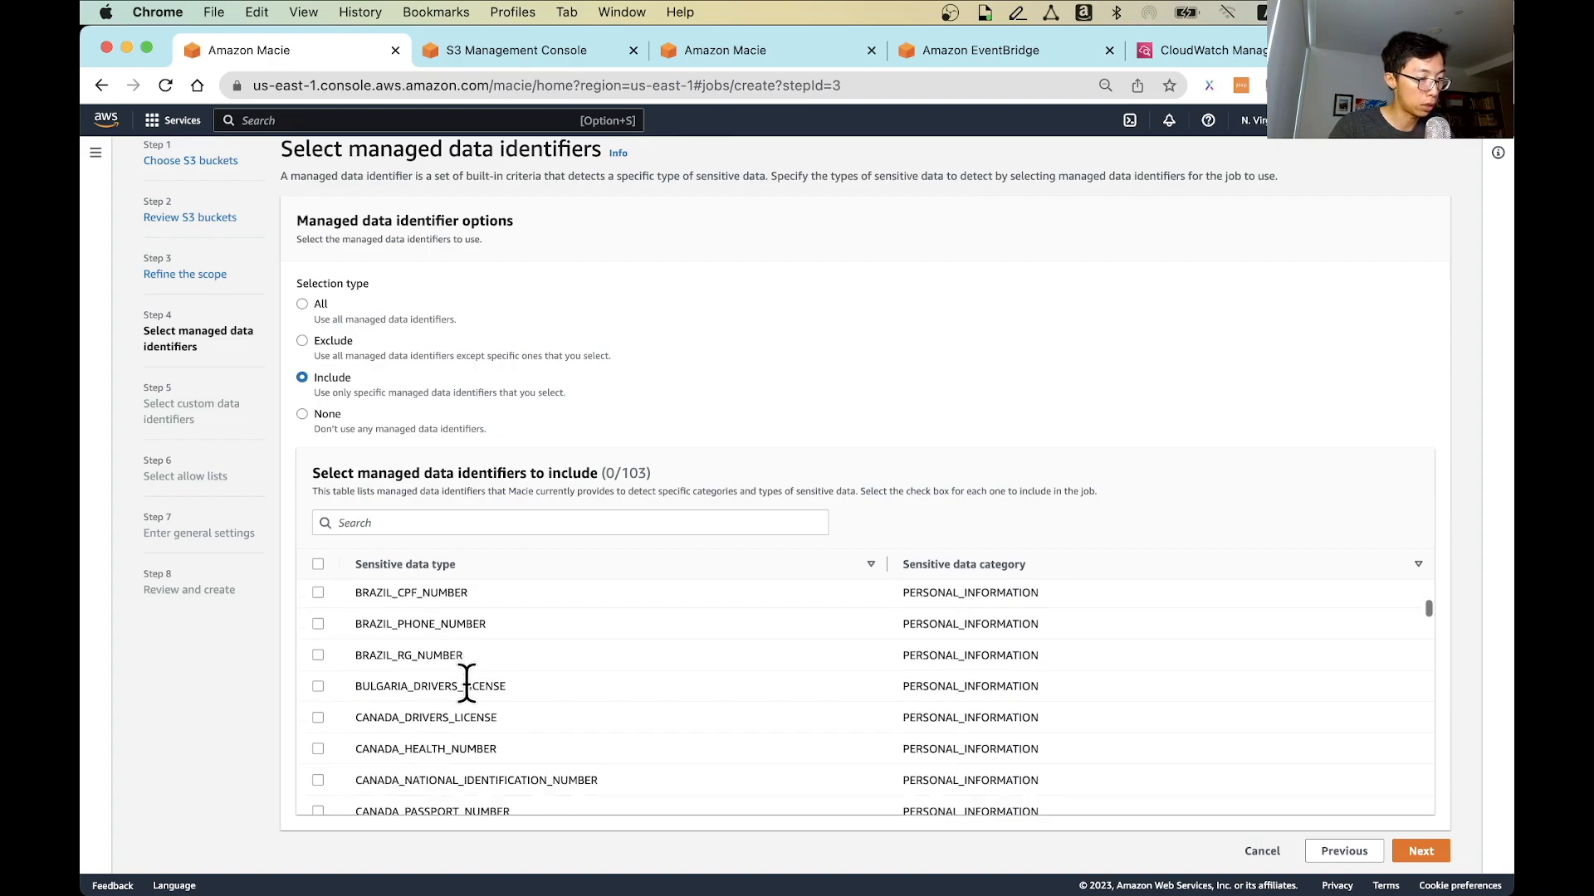
{"action": "scroll", "coordinate": [466, 682], "scroll_direction": "down", "scroll_amount": 2}
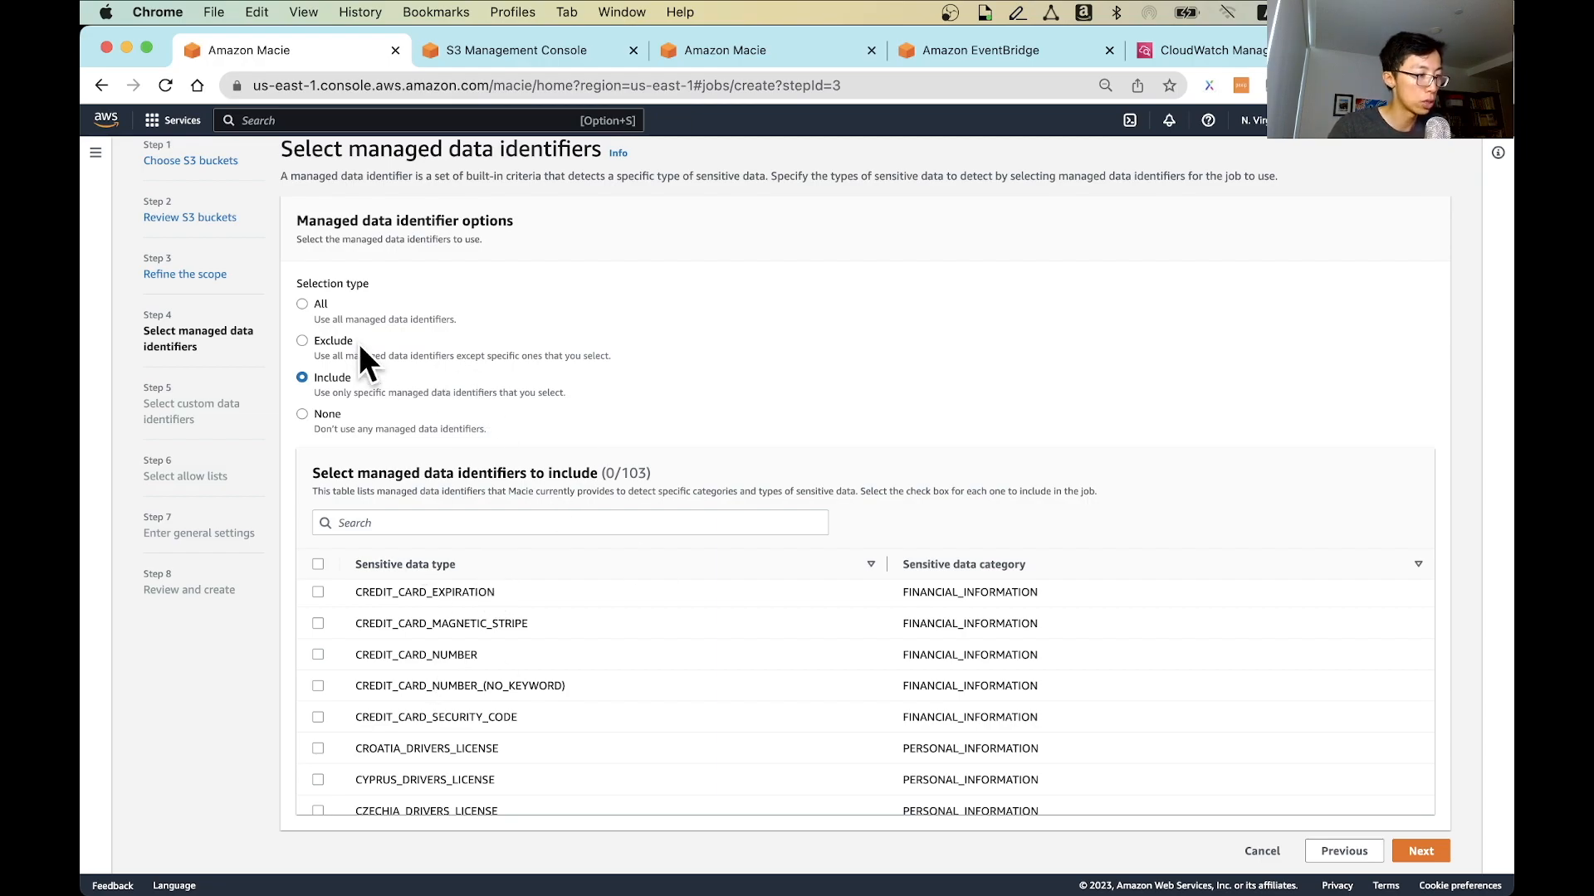
{"action": "left_click", "coordinate": [301, 304]}
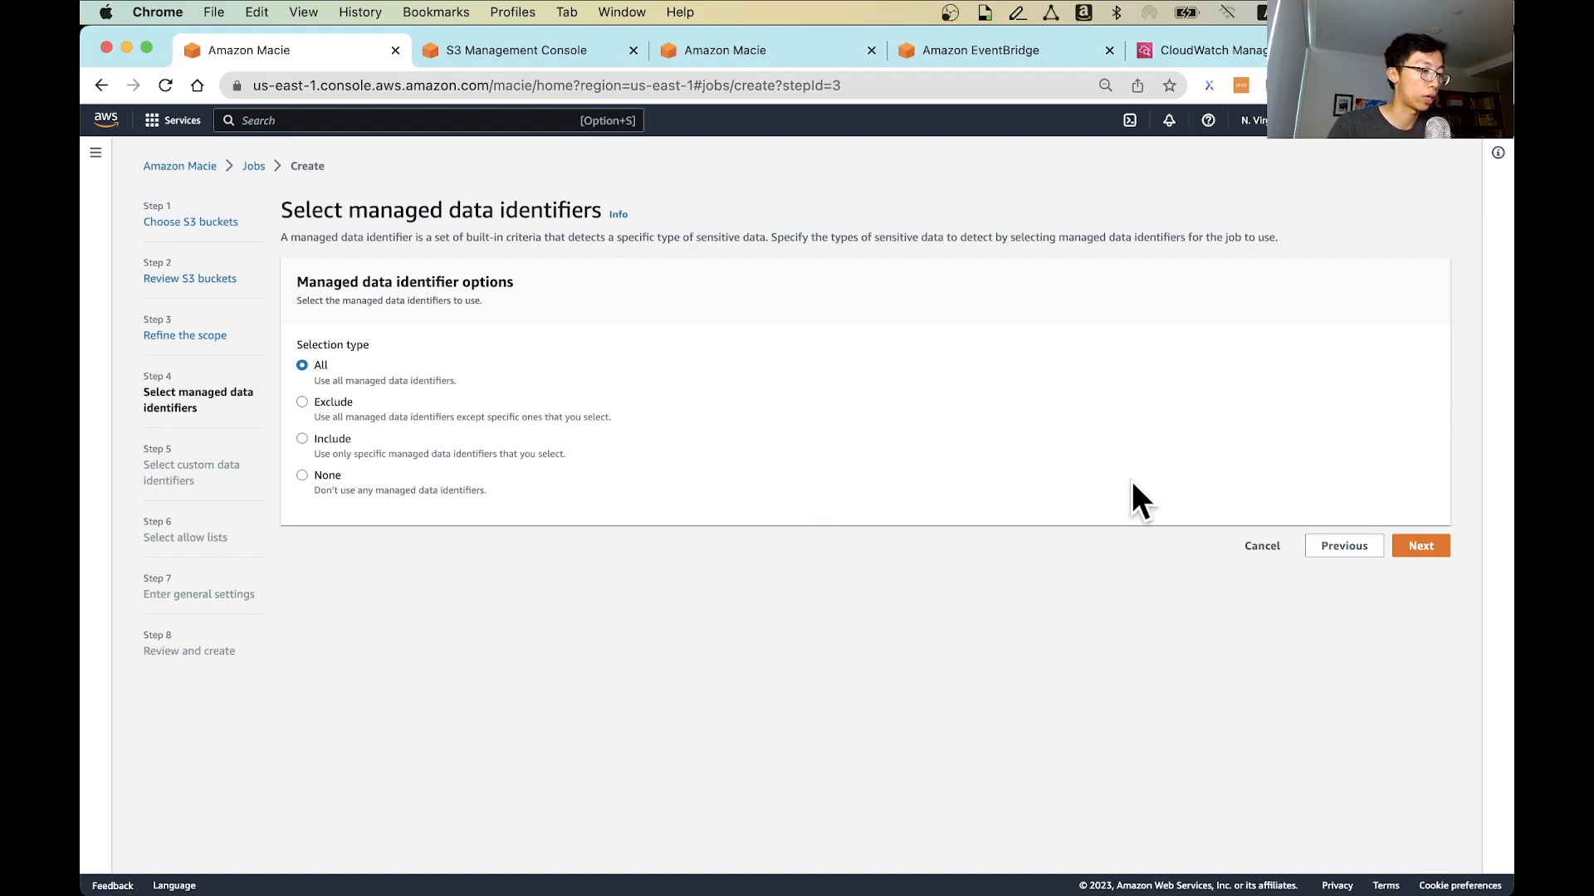
Accept all managed data identifiers, add the test-identifier custom data identifier to the job and skip the allow lists.
{"action": "left_click", "coordinate": [1421, 546]}
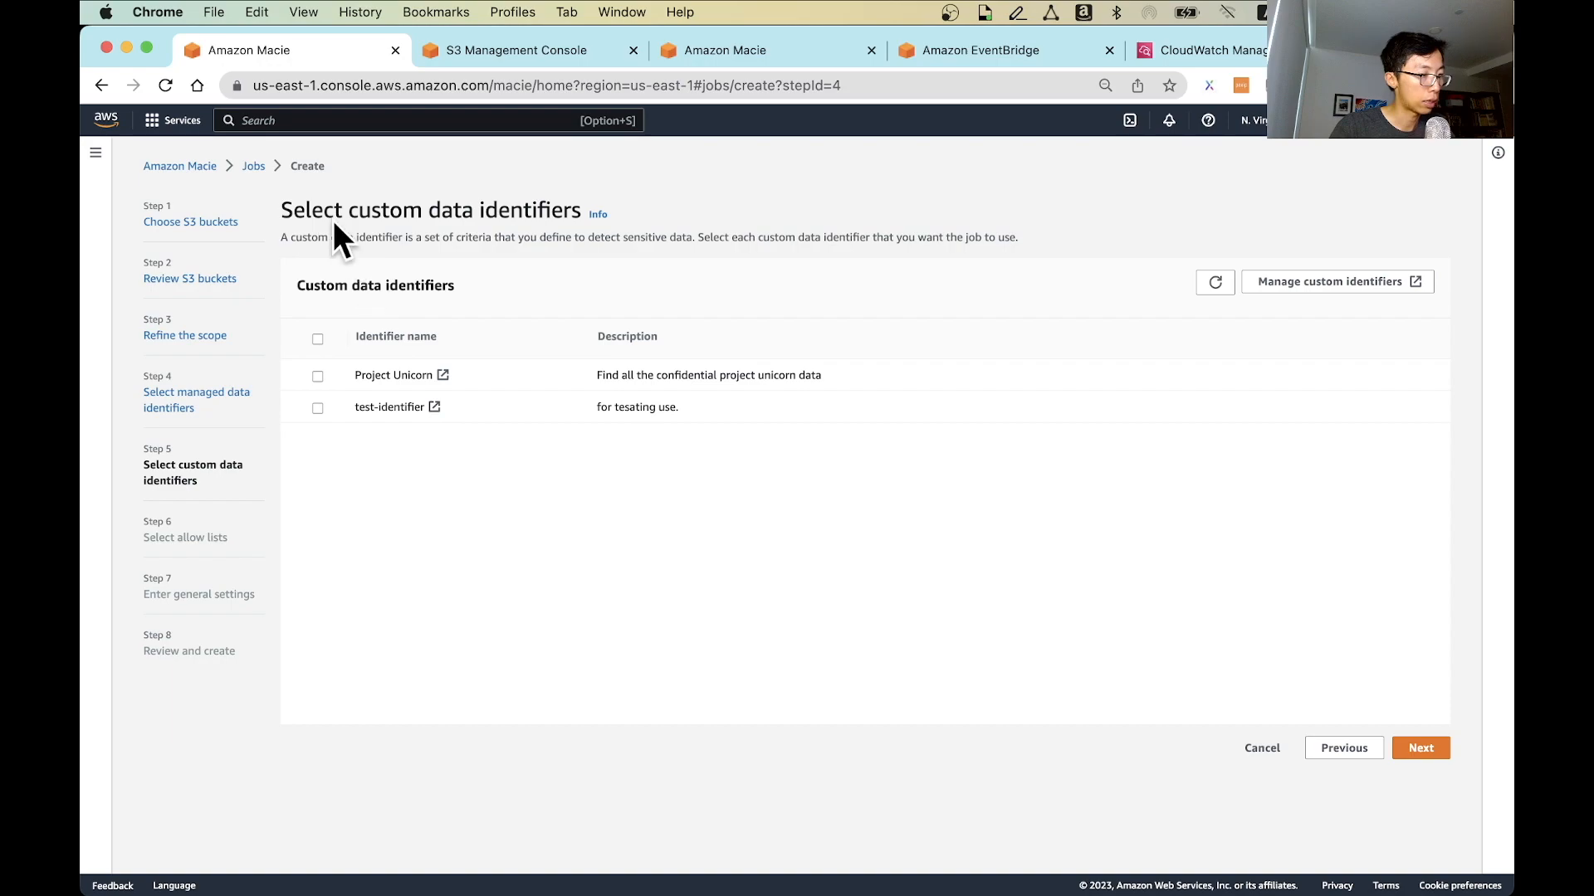
{"action": "left_click", "coordinate": [318, 408]}
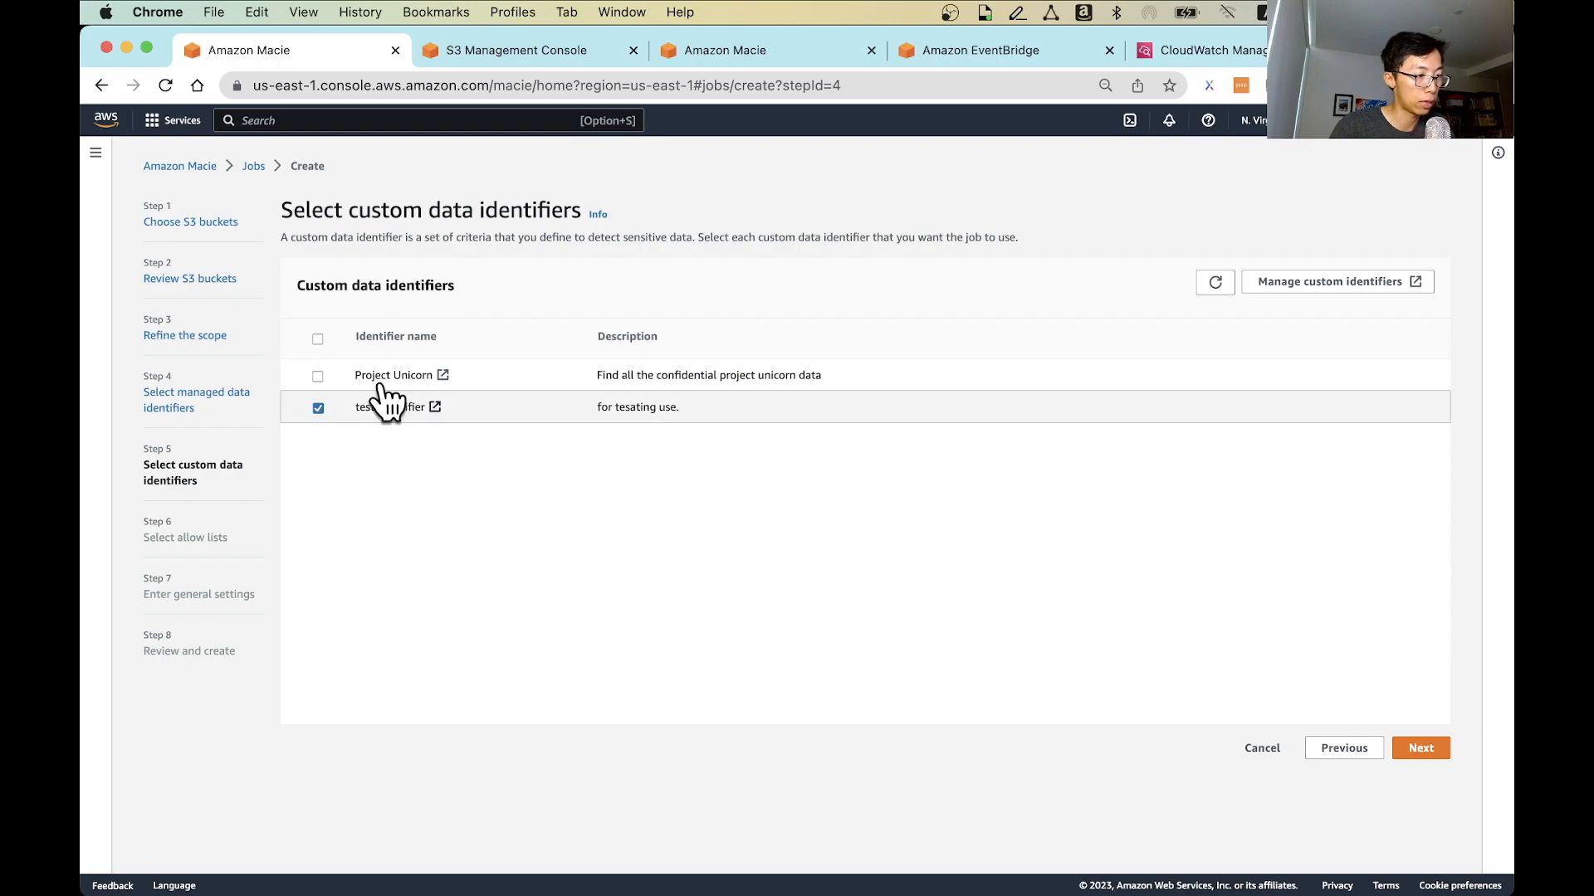
{"action": "left_click", "coordinate": [1419, 747]}
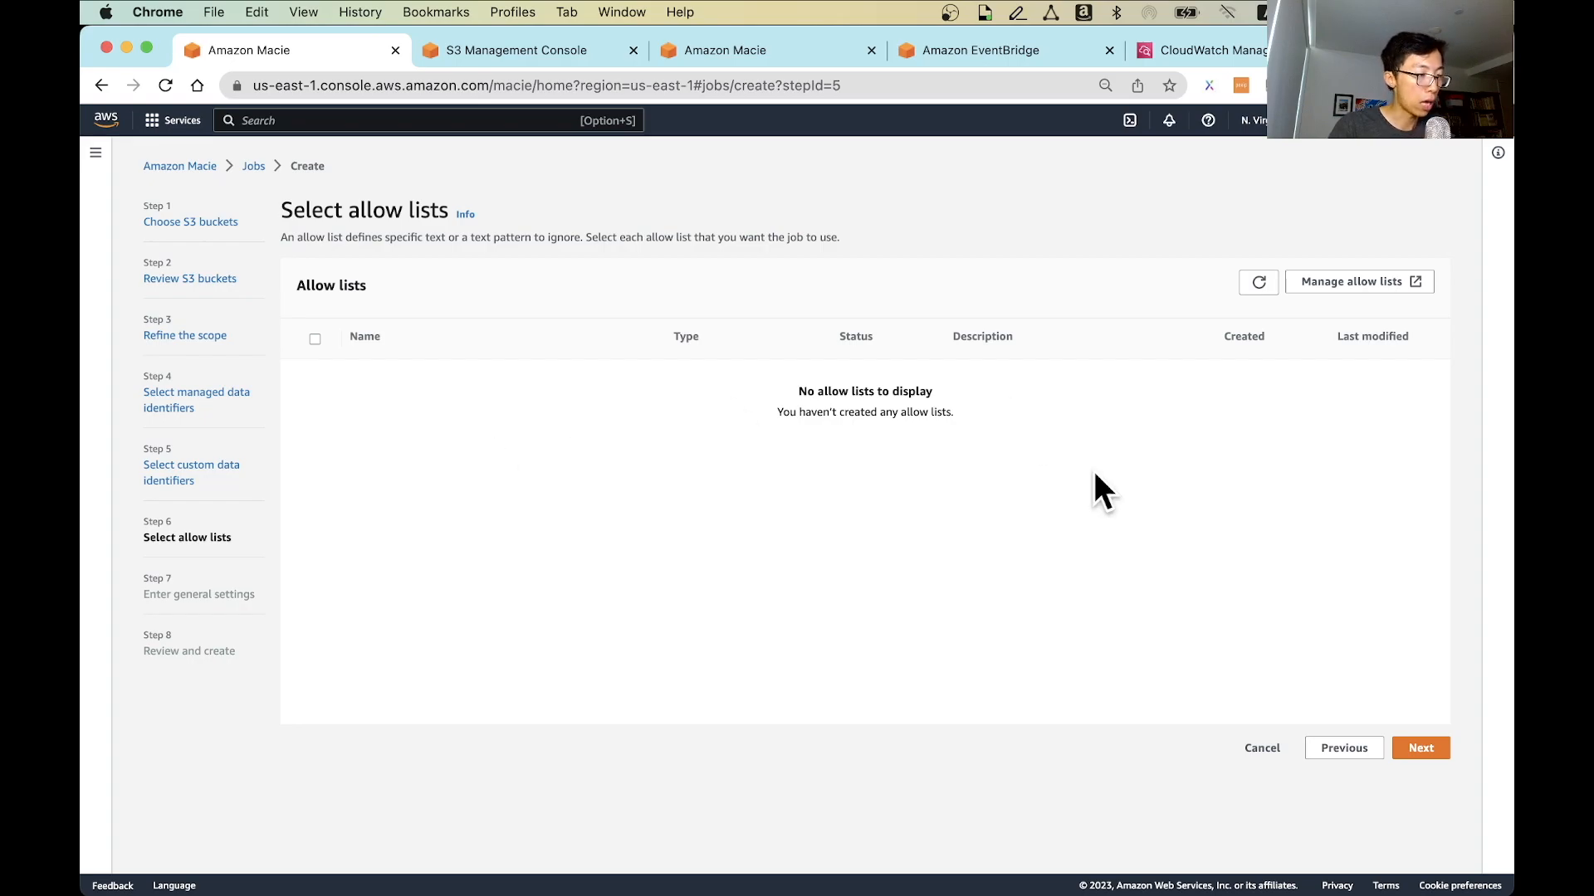
{"action": "left_click", "coordinate": [1415, 749]}
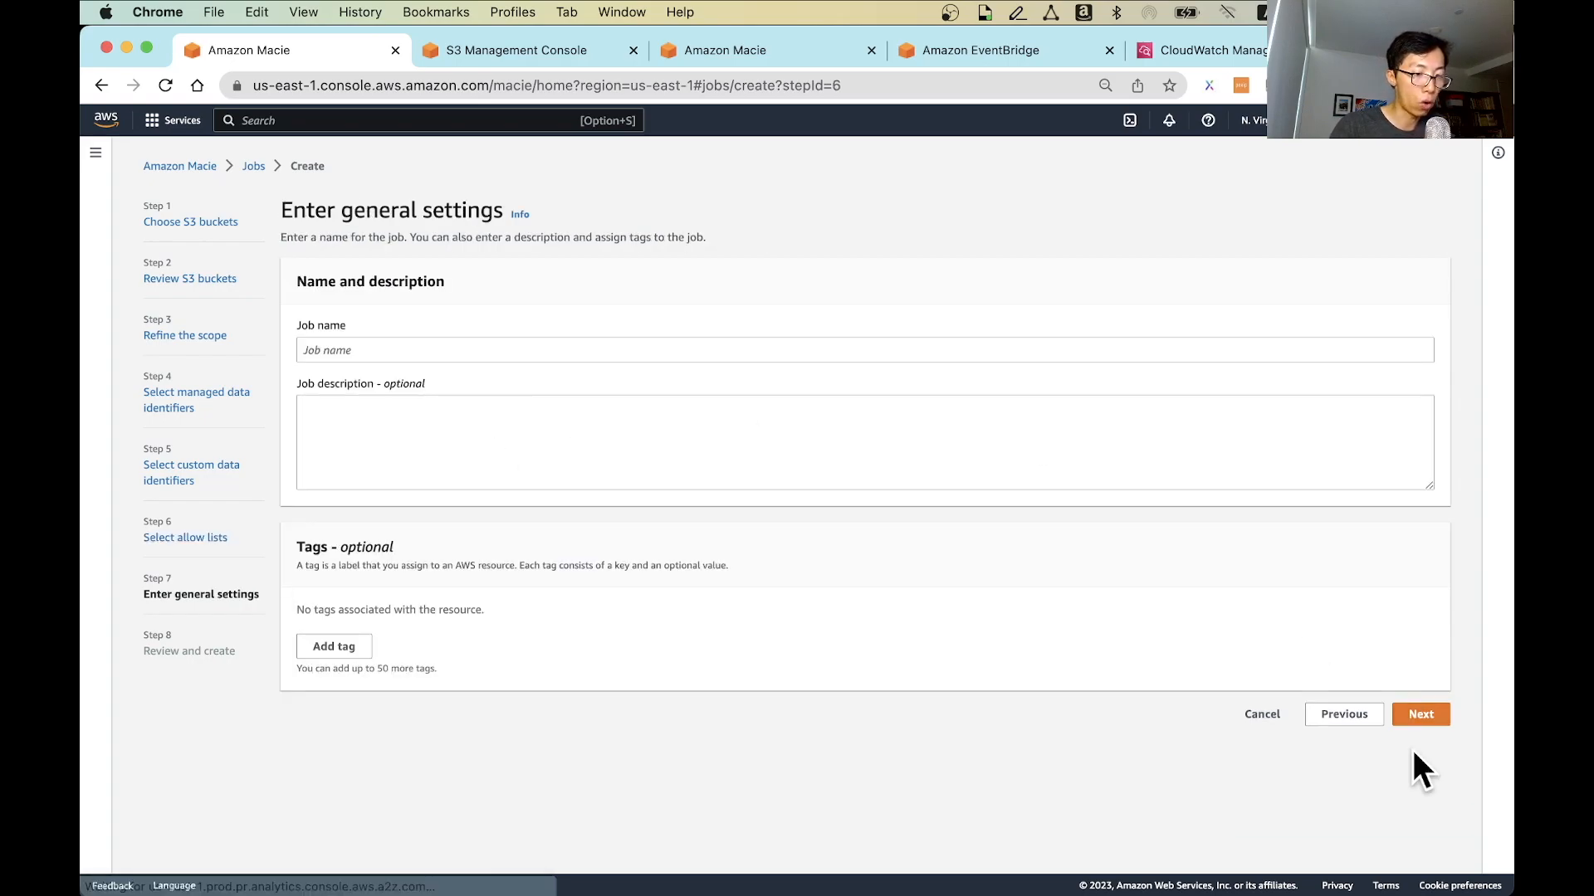
Name the job "test-job-run", describe it as "for testing use." and proceed to the final review without tags.
{"action": "left_click", "coordinate": [373, 349]}
{"action": "type", "text": "test-job-"}
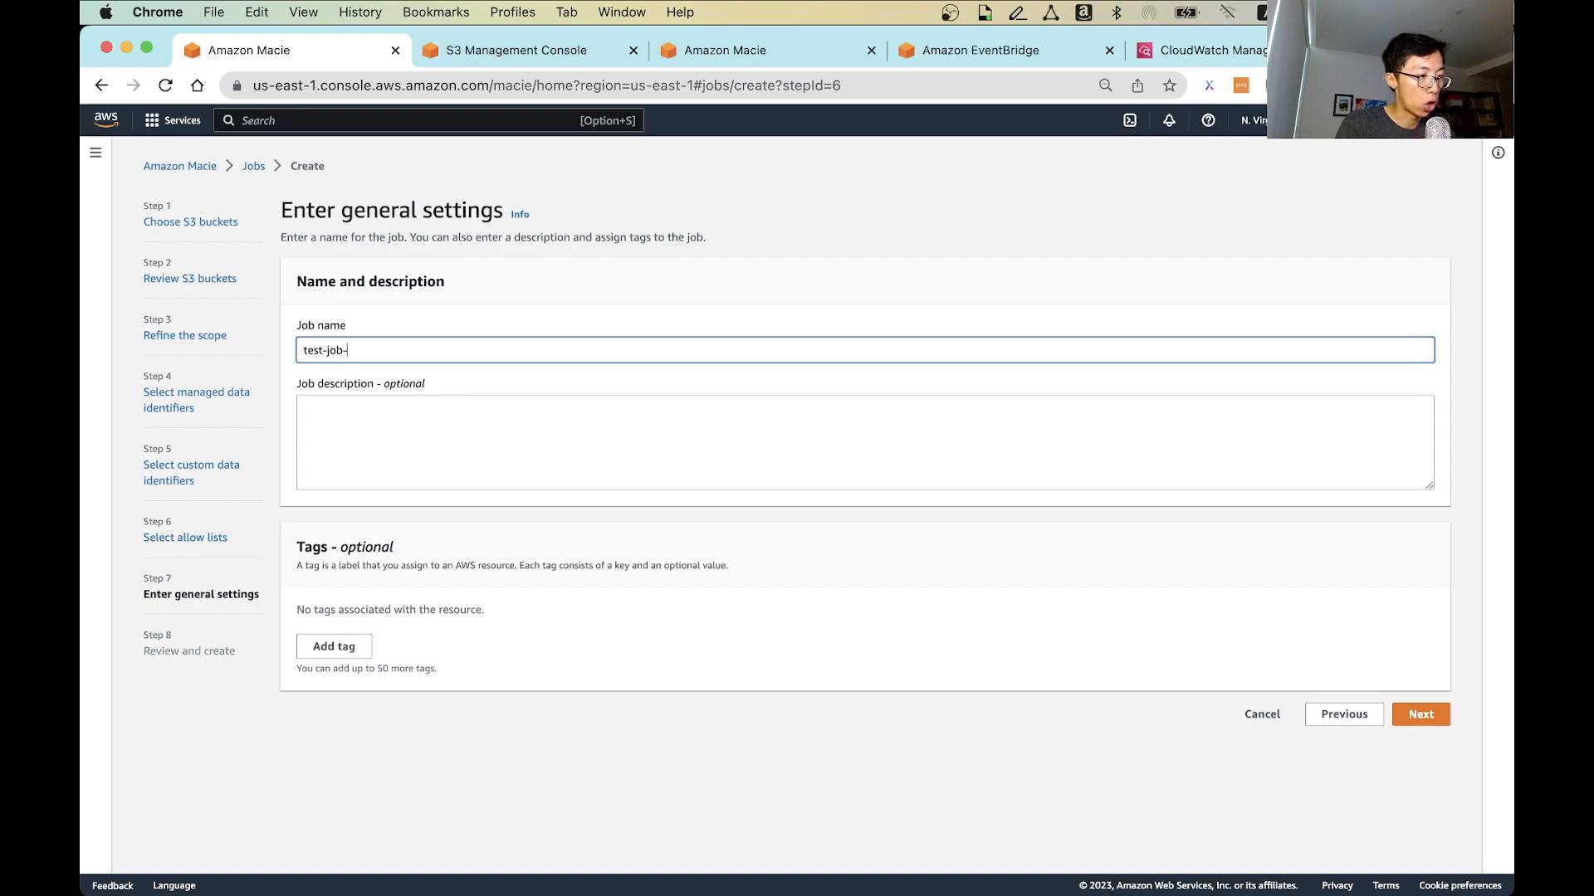
{"action": "type", "text": "run"}
{"action": "left_click", "coordinate": [340, 397]}
{"action": "type", "text": "for testing use."}
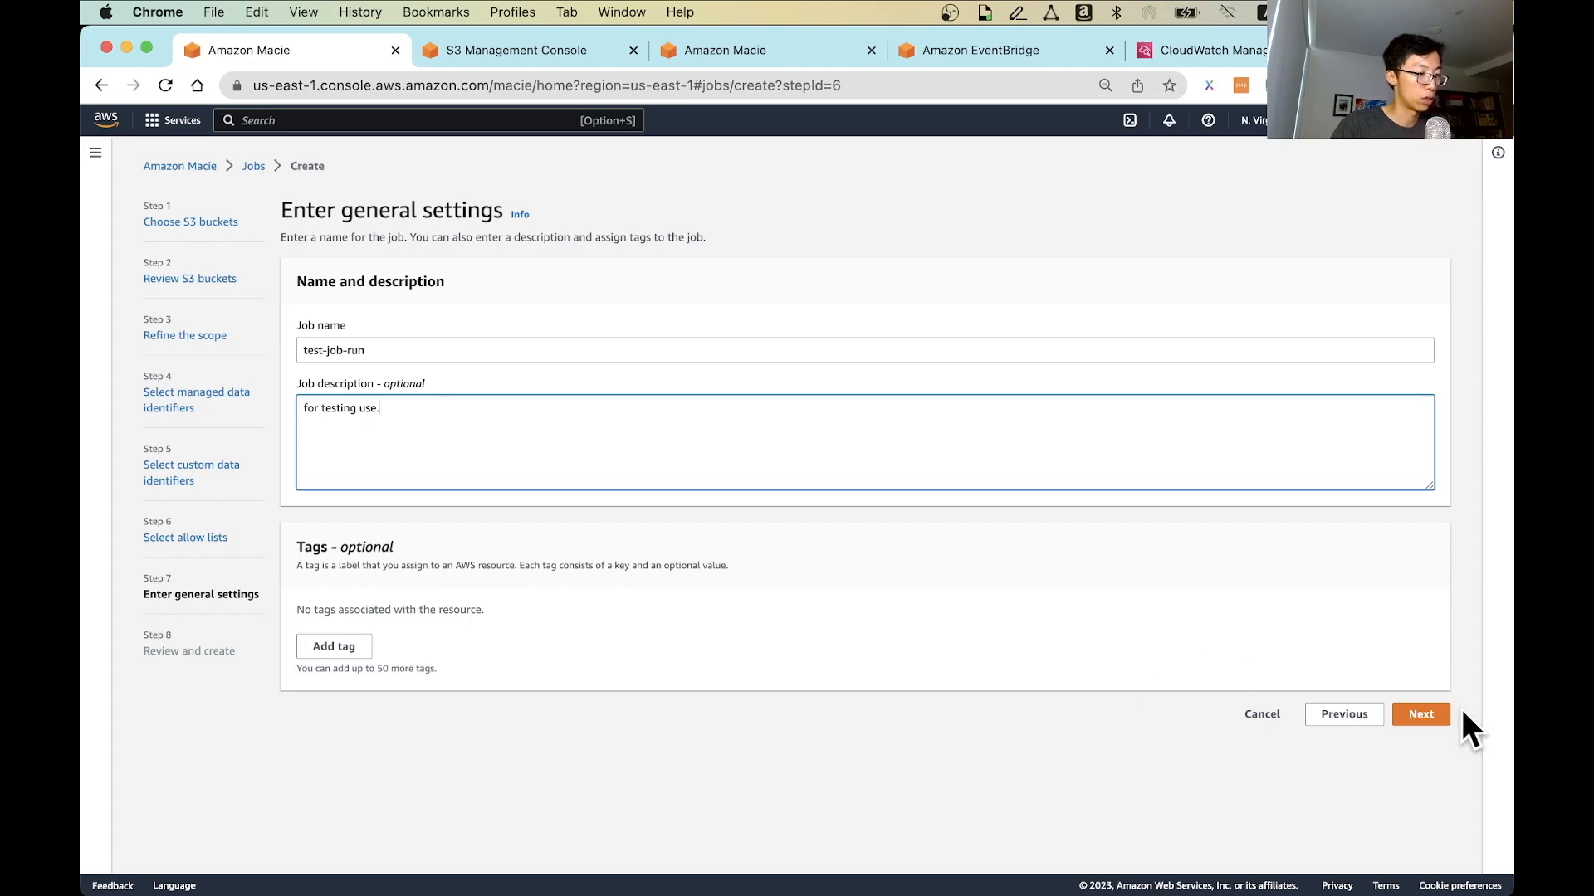
{"action": "left_click", "coordinate": [1420, 715]}
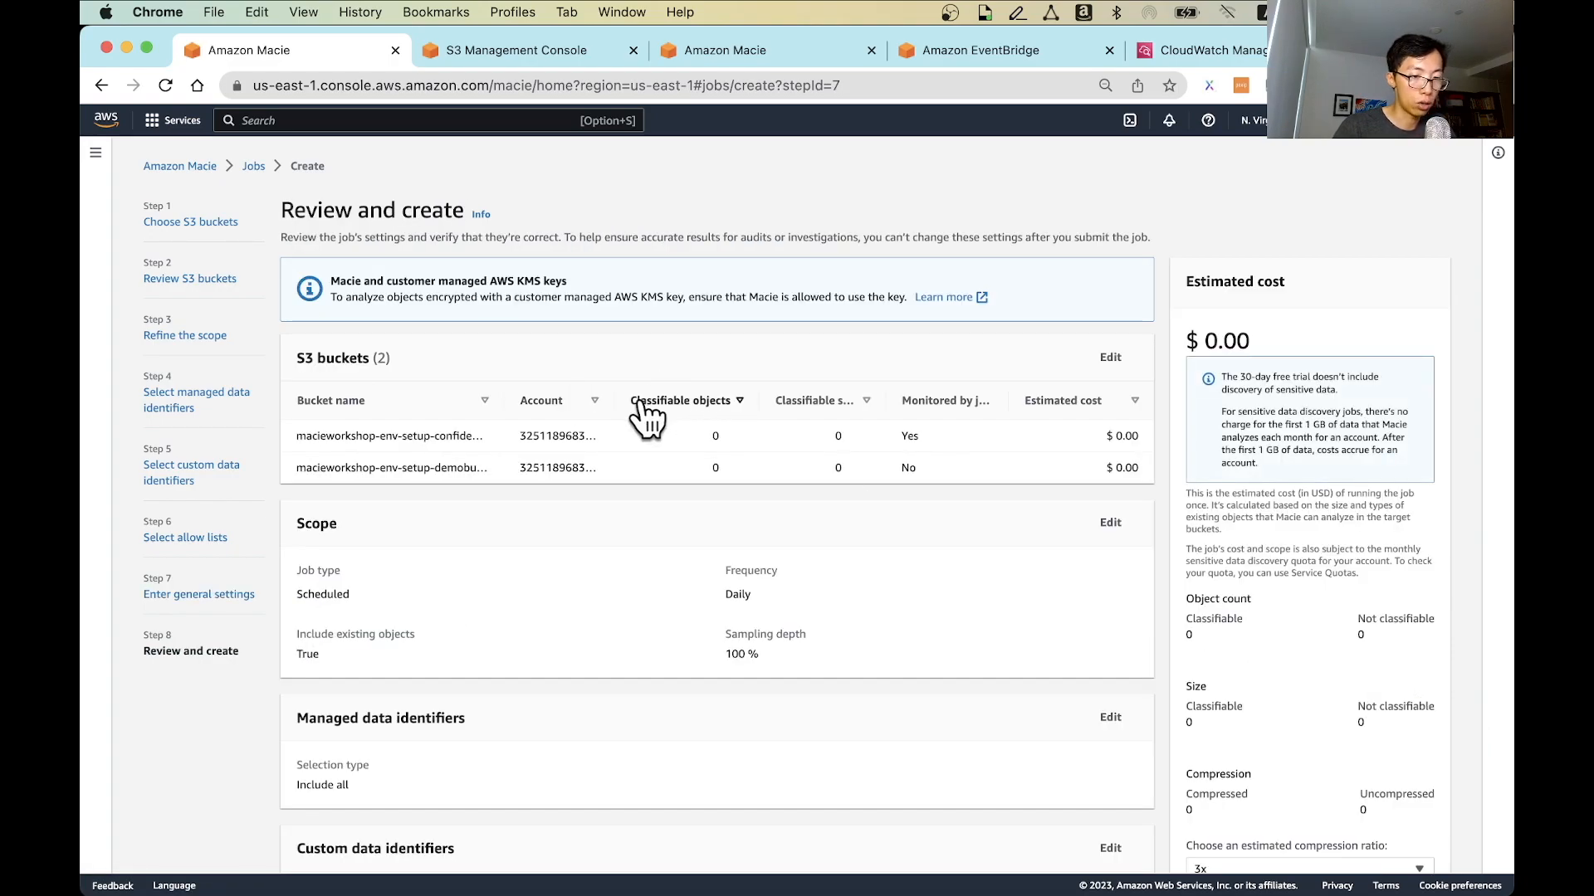
Review the job's buckets, scope, identifiers and results repository, and submit the job.
{"action": "scroll", "coordinate": [920, 434], "scroll_direction": "down", "scroll_amount": 5}
{"action": "scroll", "coordinate": [920, 435], "scroll_direction": "up", "scroll_amount": 5}
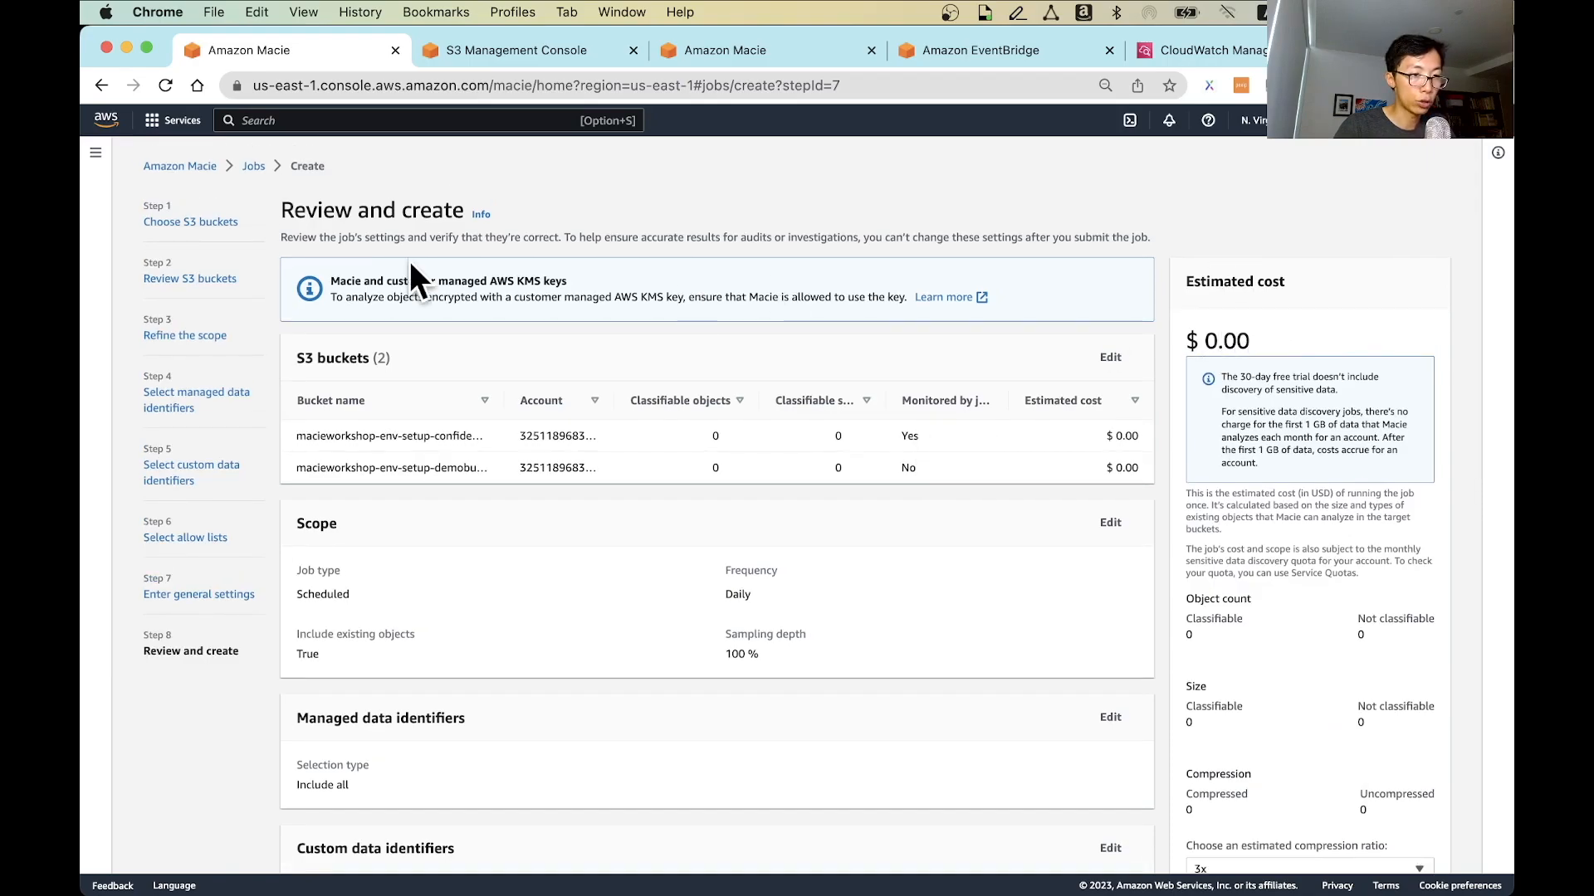
{"action": "scroll", "coordinate": [665, 508], "scroll_direction": "down", "scroll_amount": 6}
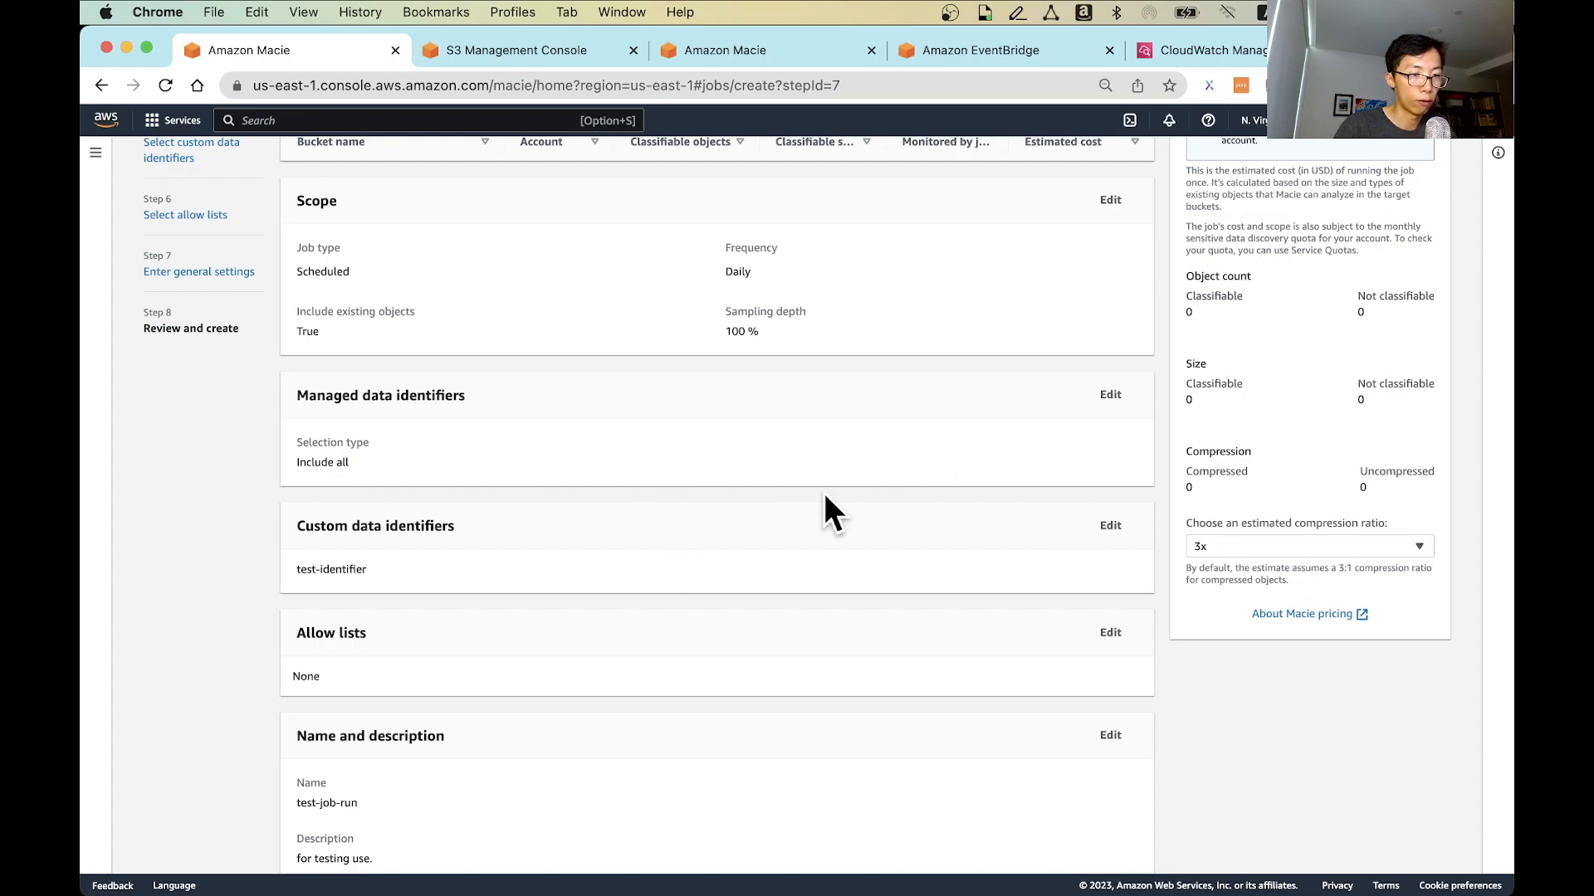
{"action": "scroll", "coordinate": [973, 471], "scroll_direction": "up", "scroll_amount": 5}
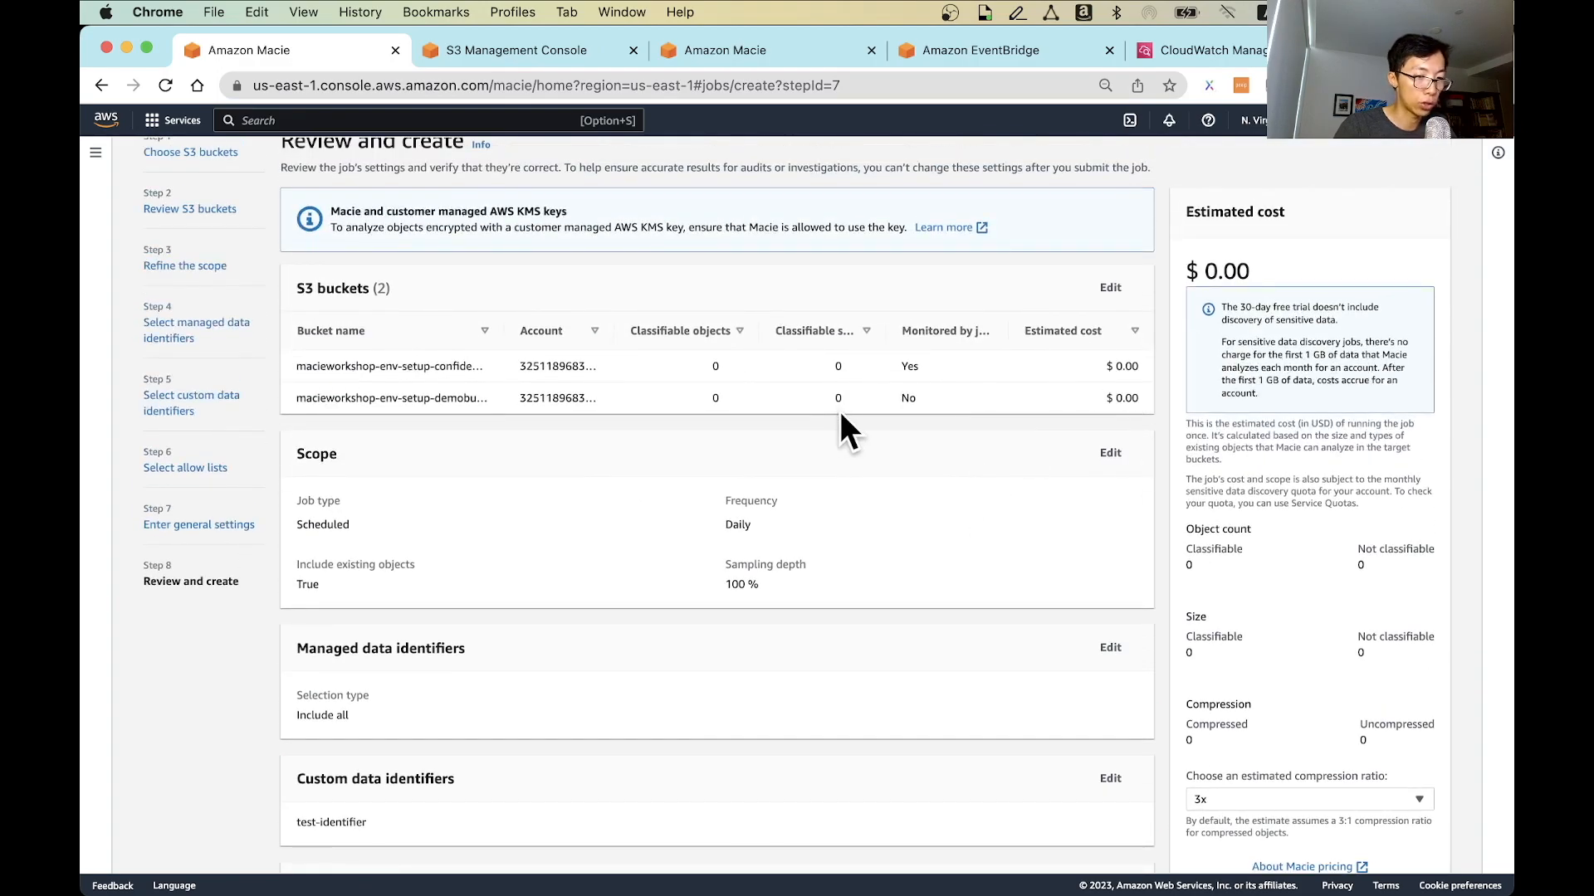
{"action": "scroll", "coordinate": [840, 410], "scroll_direction": "down", "scroll_amount": 12}
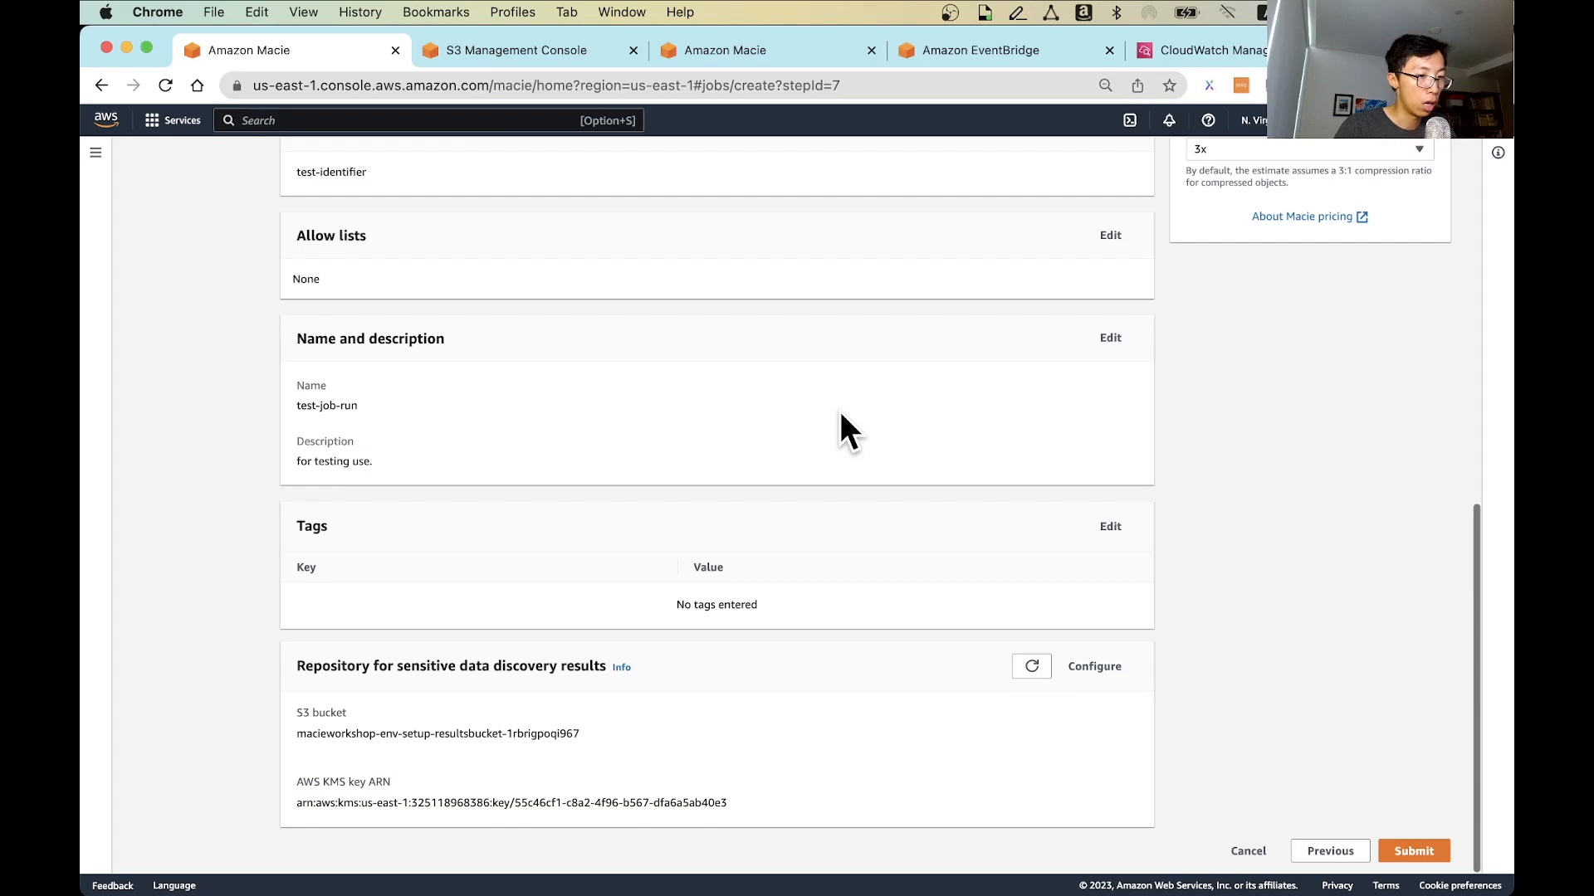
{"action": "left_click", "coordinate": [1413, 851]}
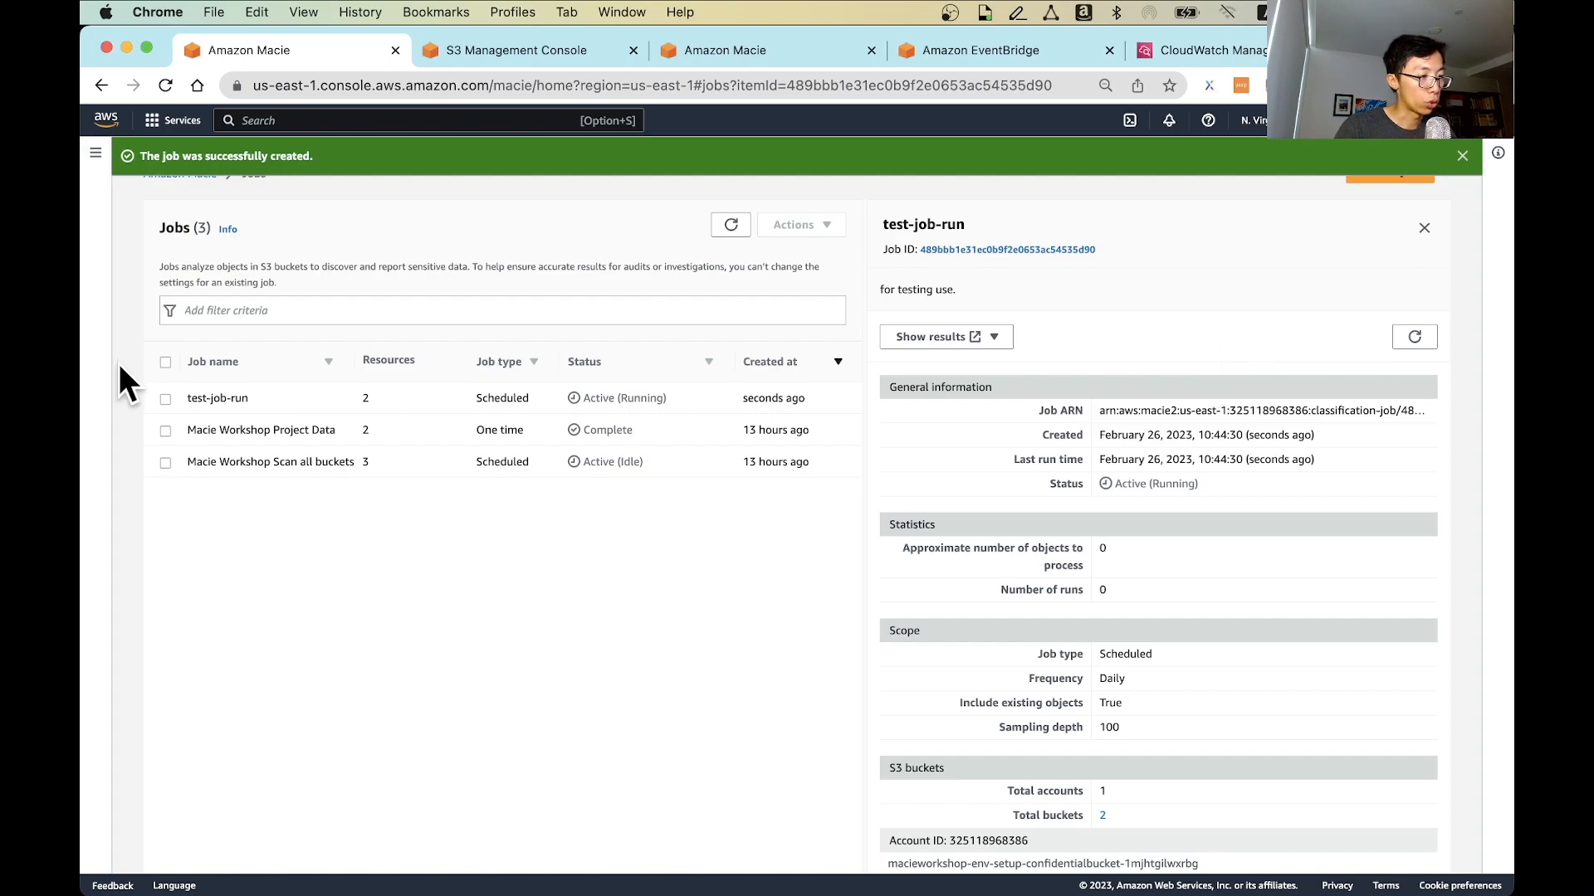
Open the jobs list and check the test-job-run job's entry.
{"action": "left_click", "coordinate": [95, 153]}
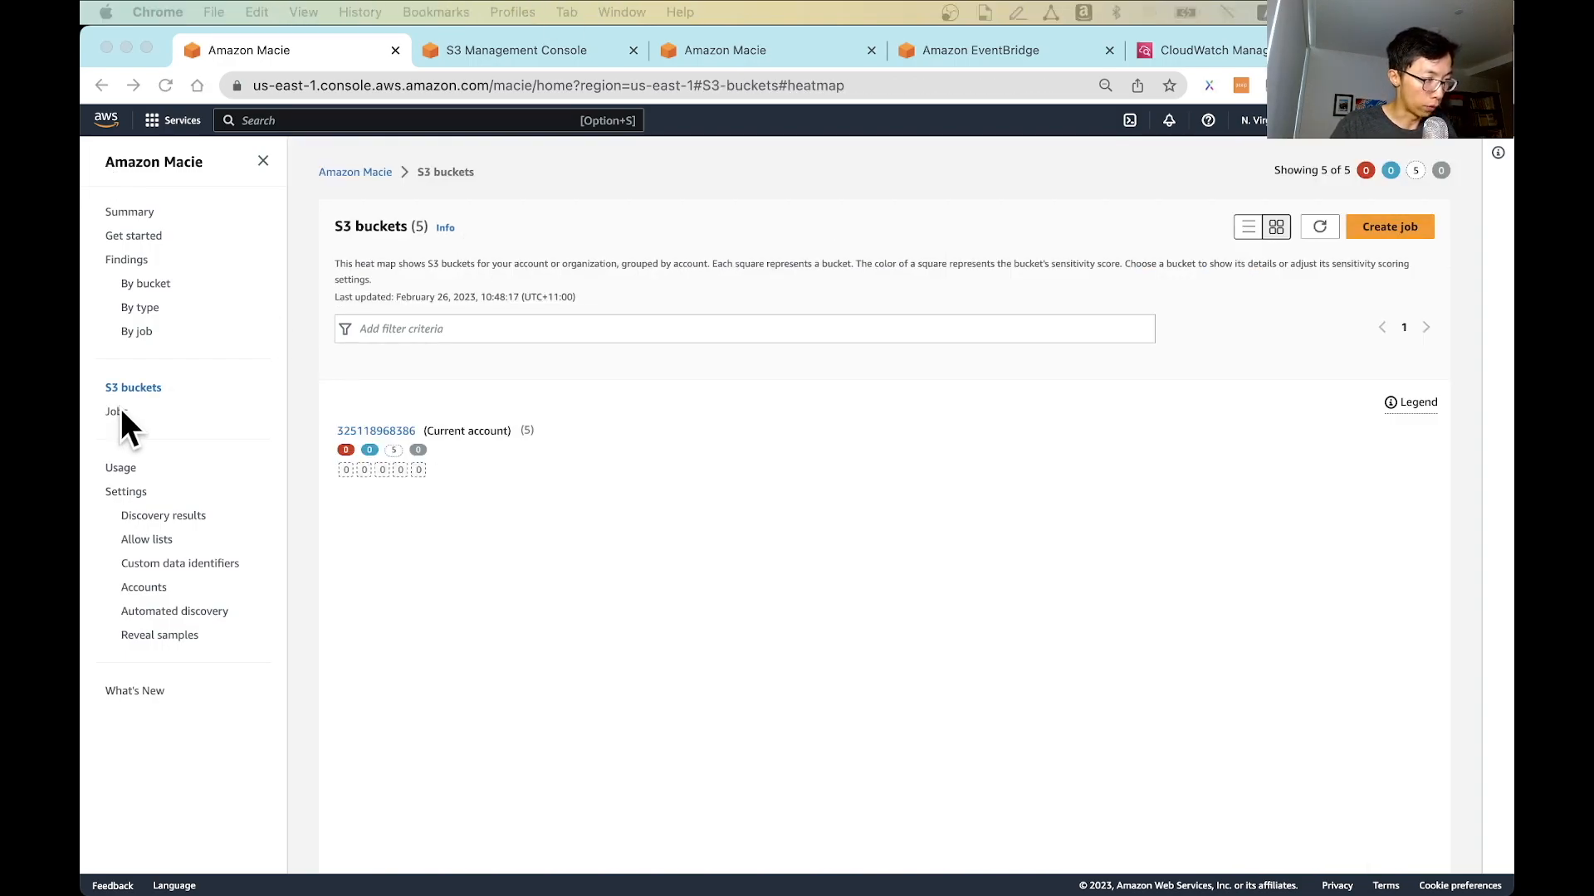
{"action": "left_click", "coordinate": [117, 413]}
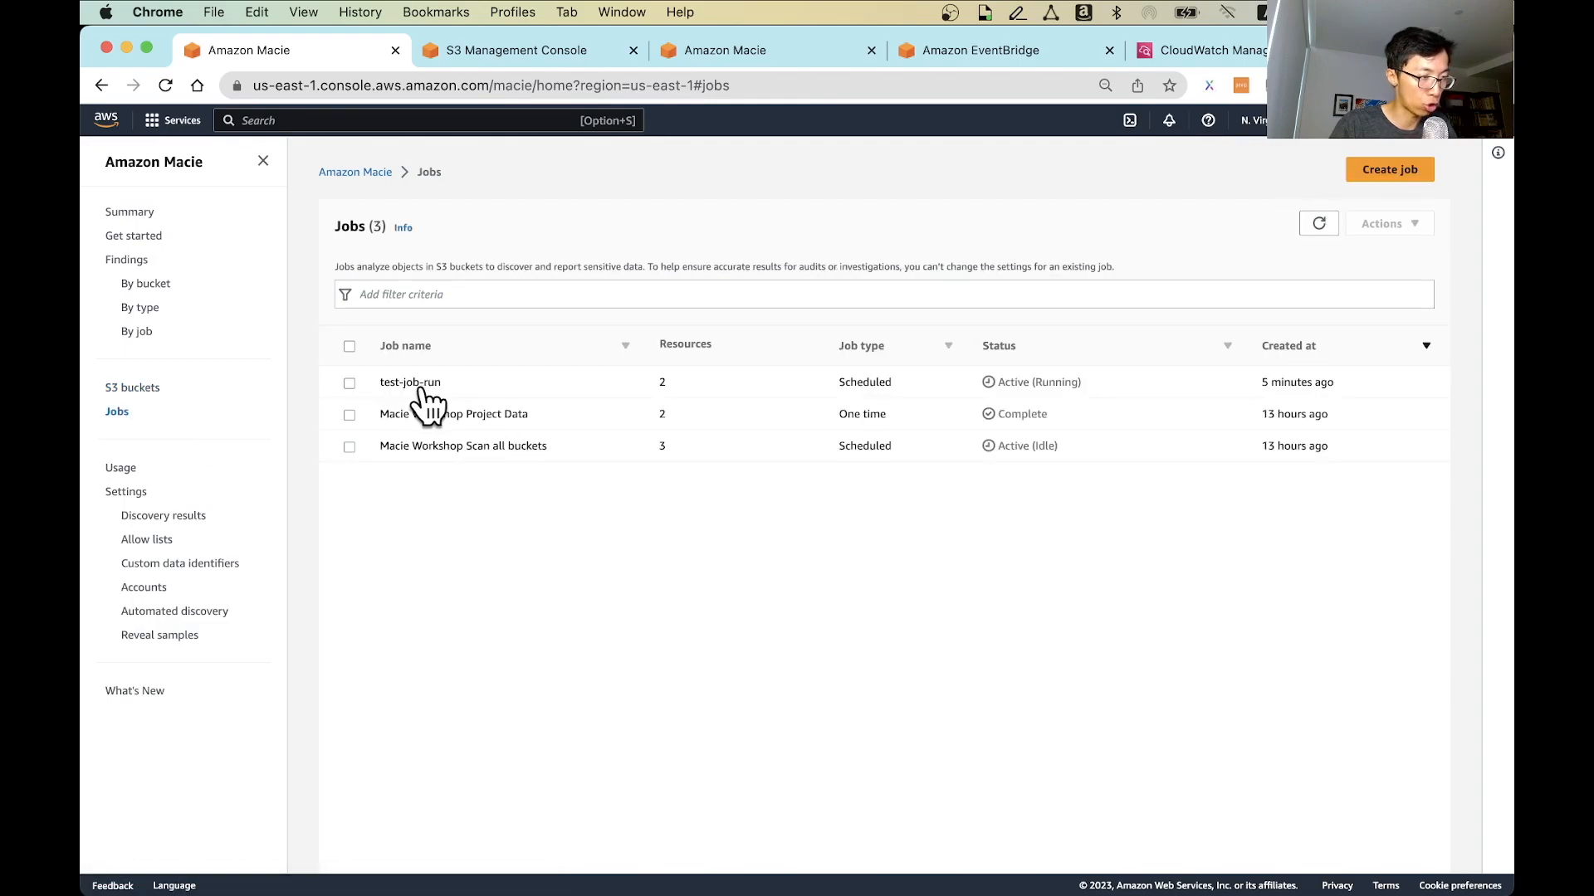
{"action": "left_click_drag", "start_coordinate": [456, 387], "coordinate": [368, 385]}
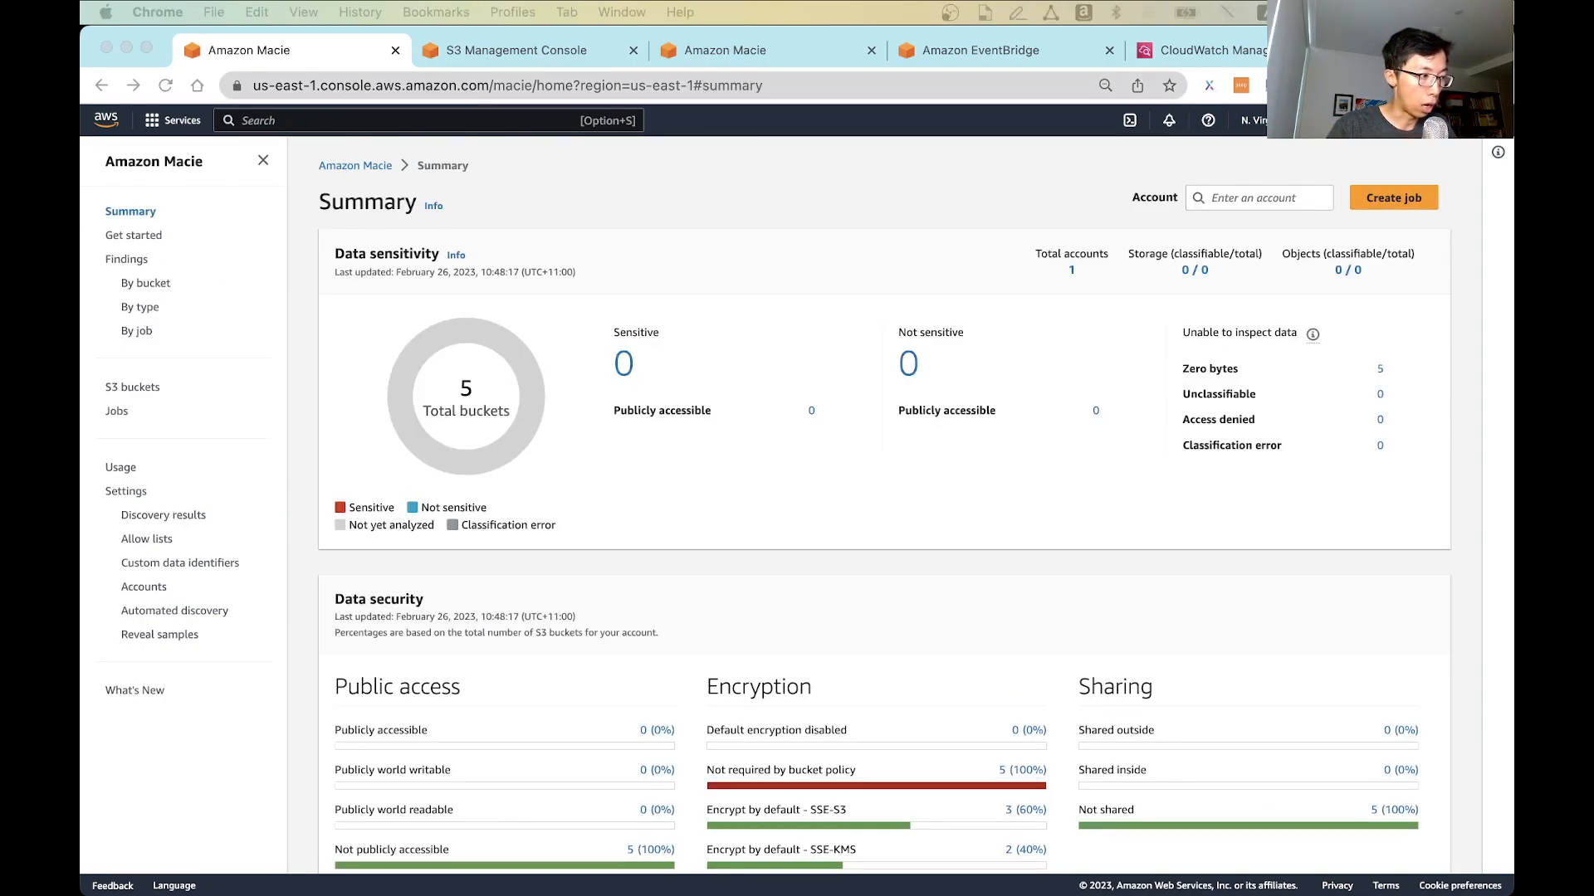
Review the Data sensitivity figures and the Data security breakdown of public access, encryption and sharing on the Macie summary.
{"action": "left_click", "coordinate": [130, 211]}
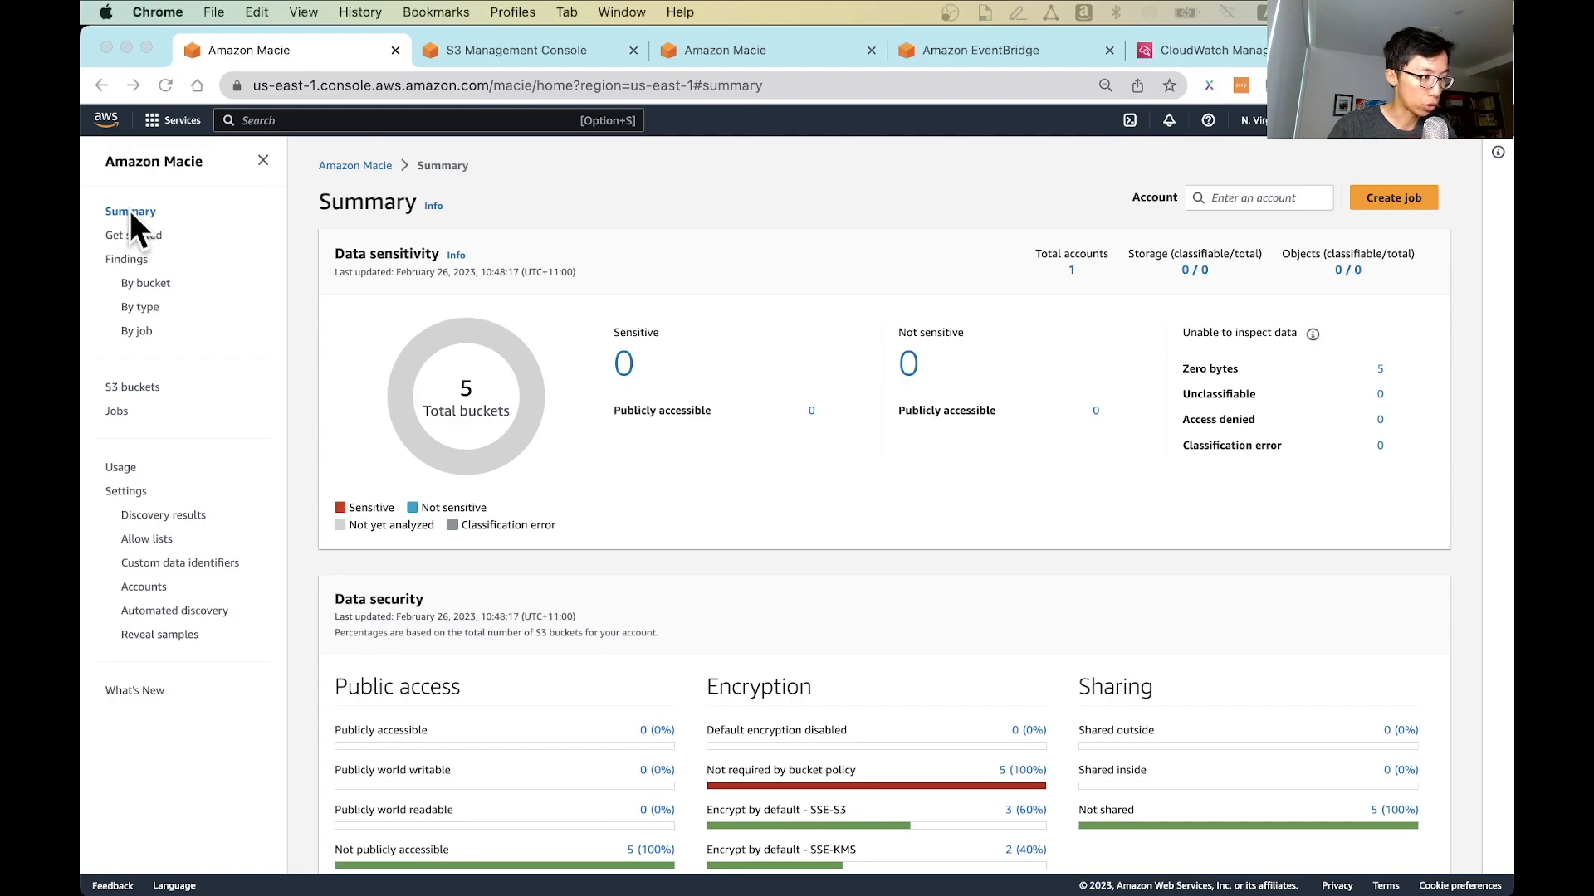
{"action": "scroll", "coordinate": [652, 284], "scroll_direction": "down", "scroll_amount": 1}
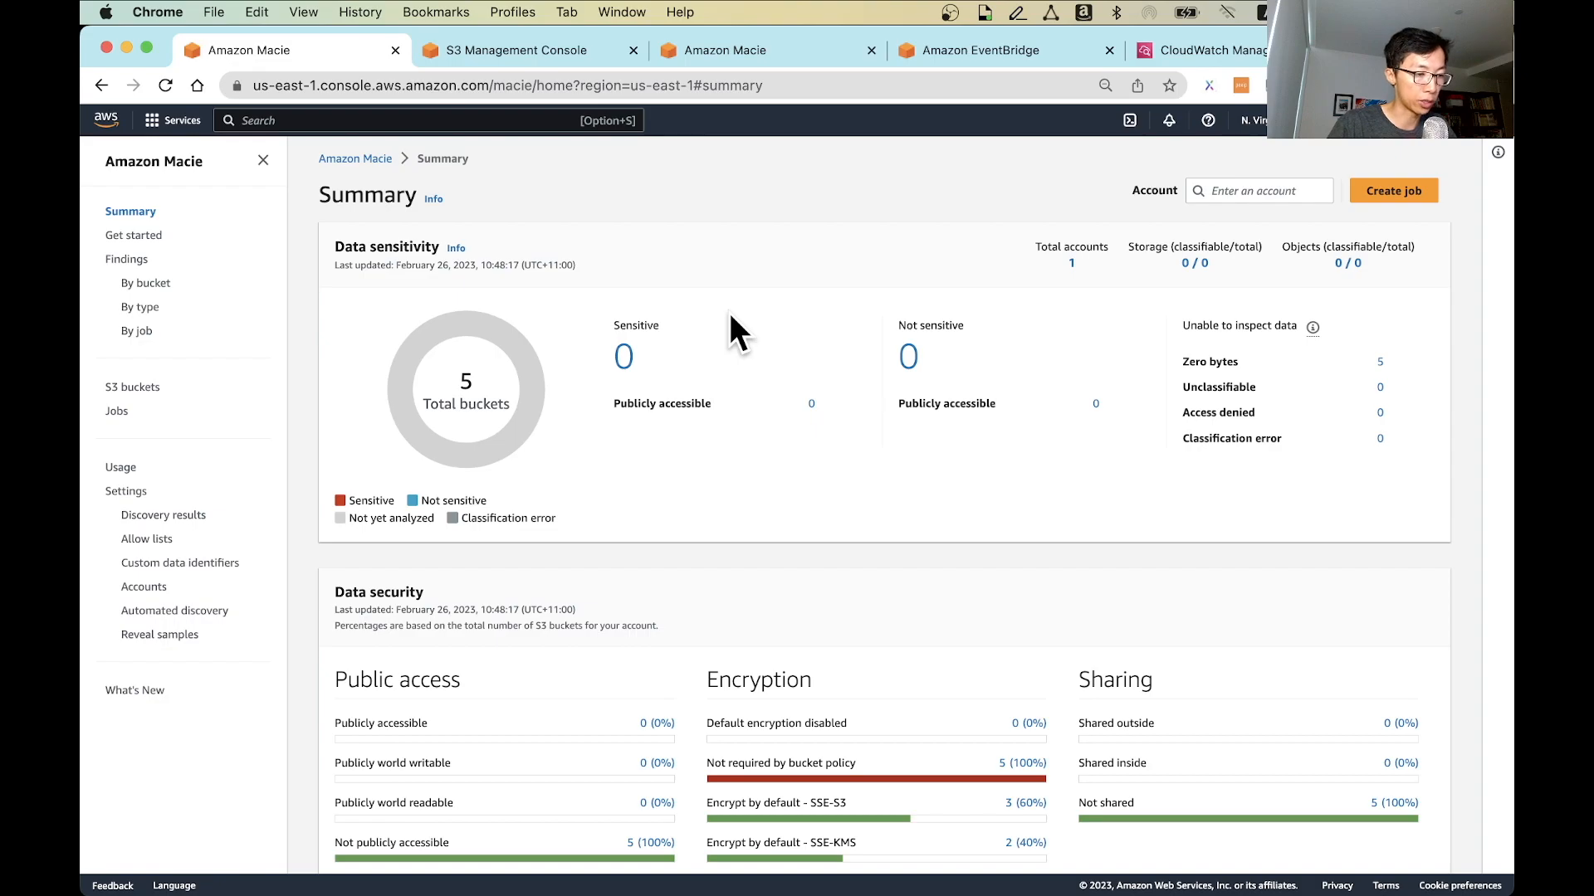
{"action": "scroll", "coordinate": [975, 350], "scroll_direction": "down", "scroll_amount": 3}
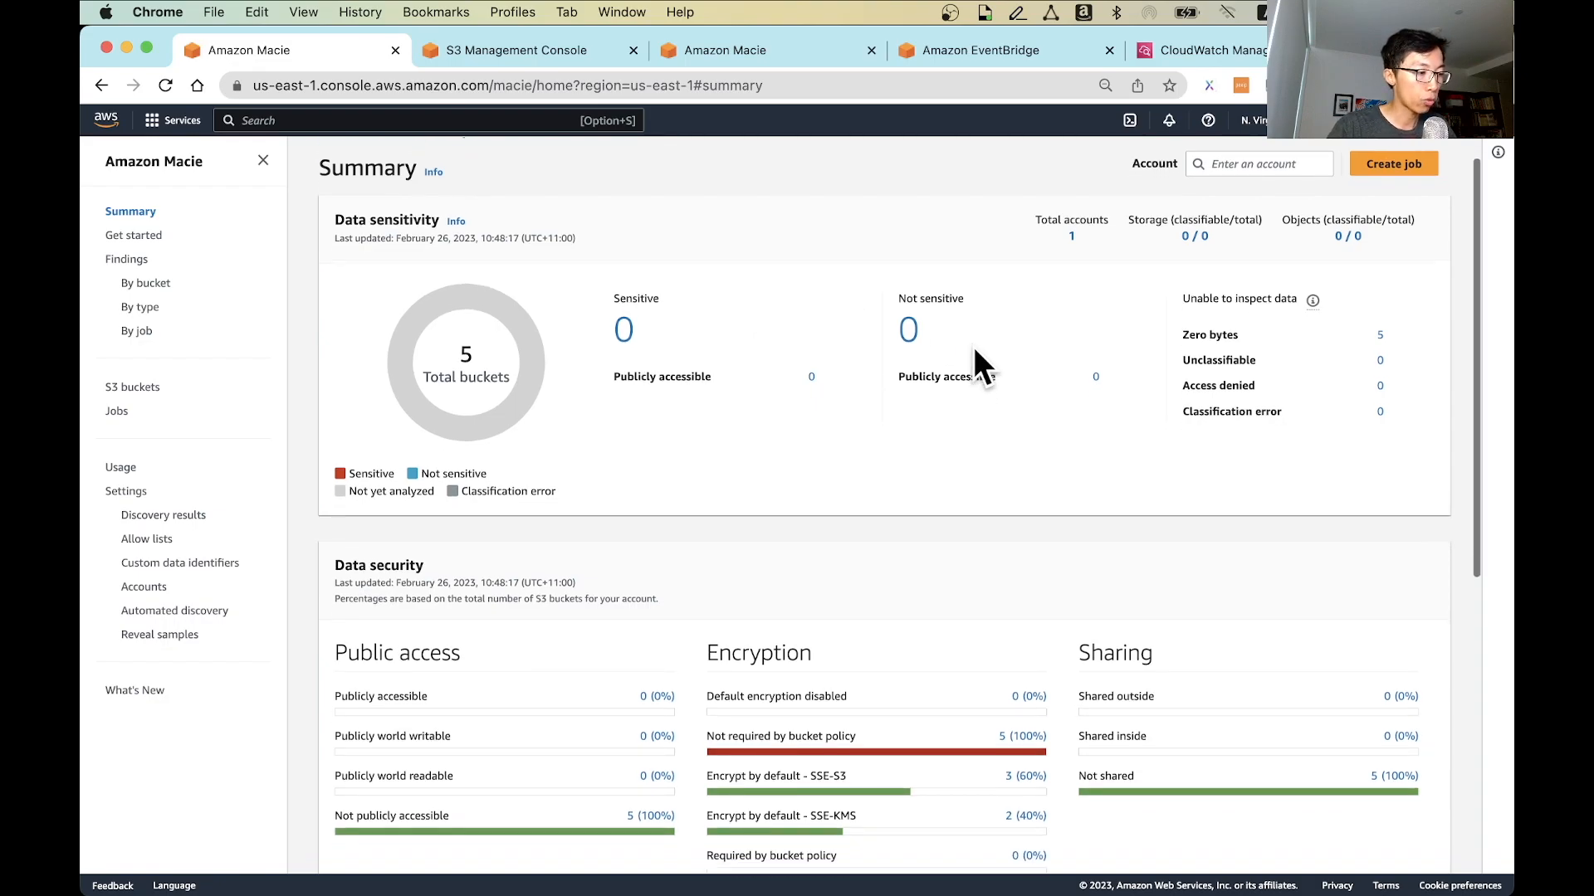
{"action": "scroll", "coordinate": [980, 365], "scroll_direction": "down", "scroll_amount": 2}
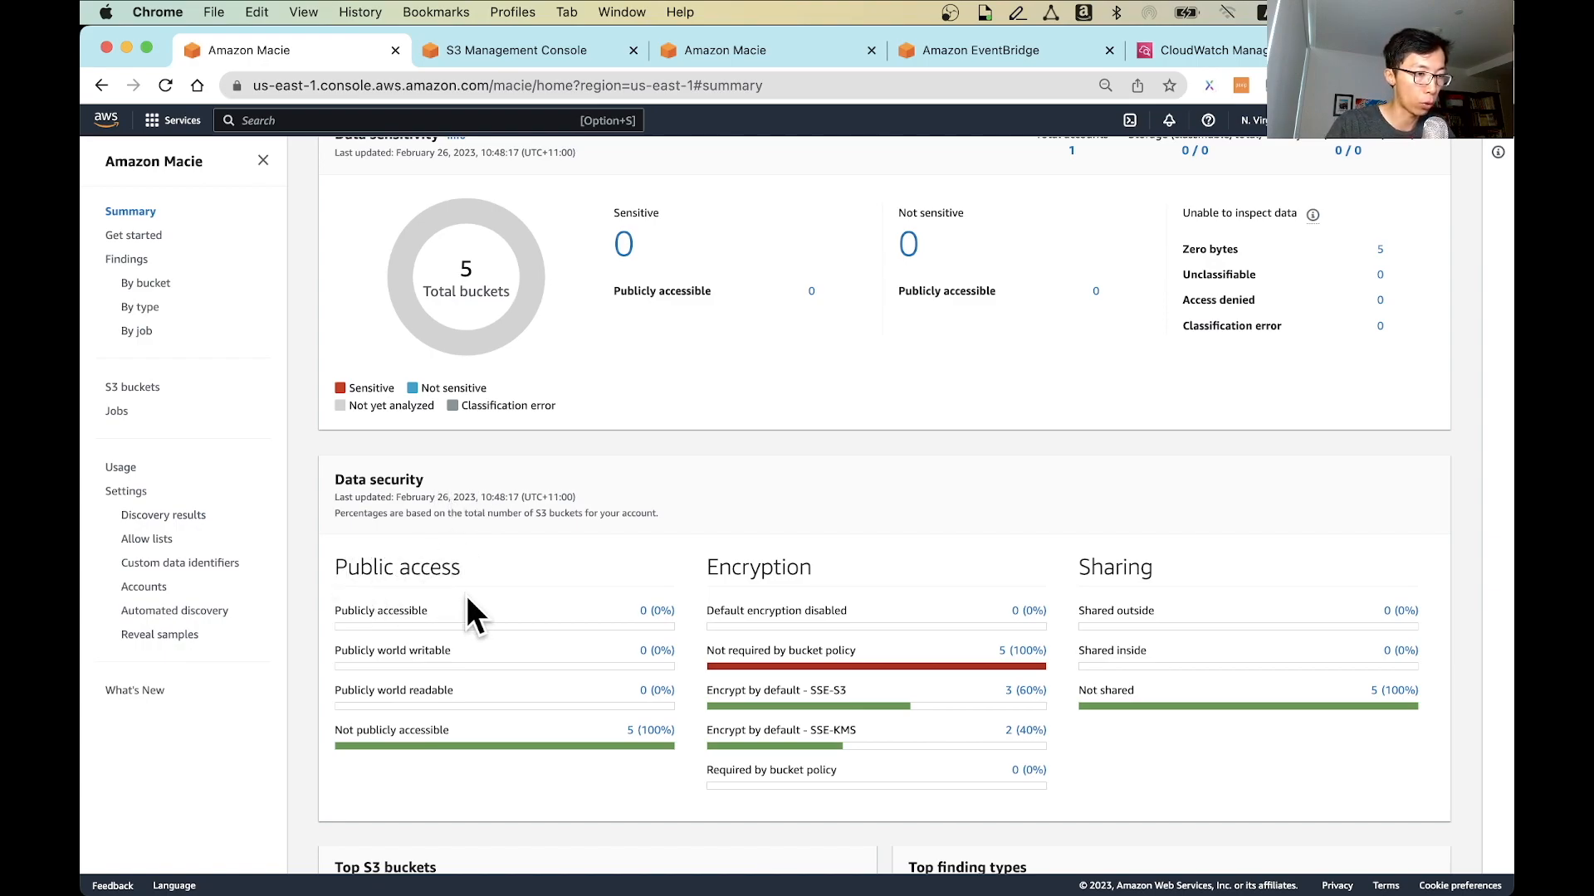
{"action": "scroll", "coordinate": [487, 611], "scroll_direction": "down", "scroll_amount": 1}
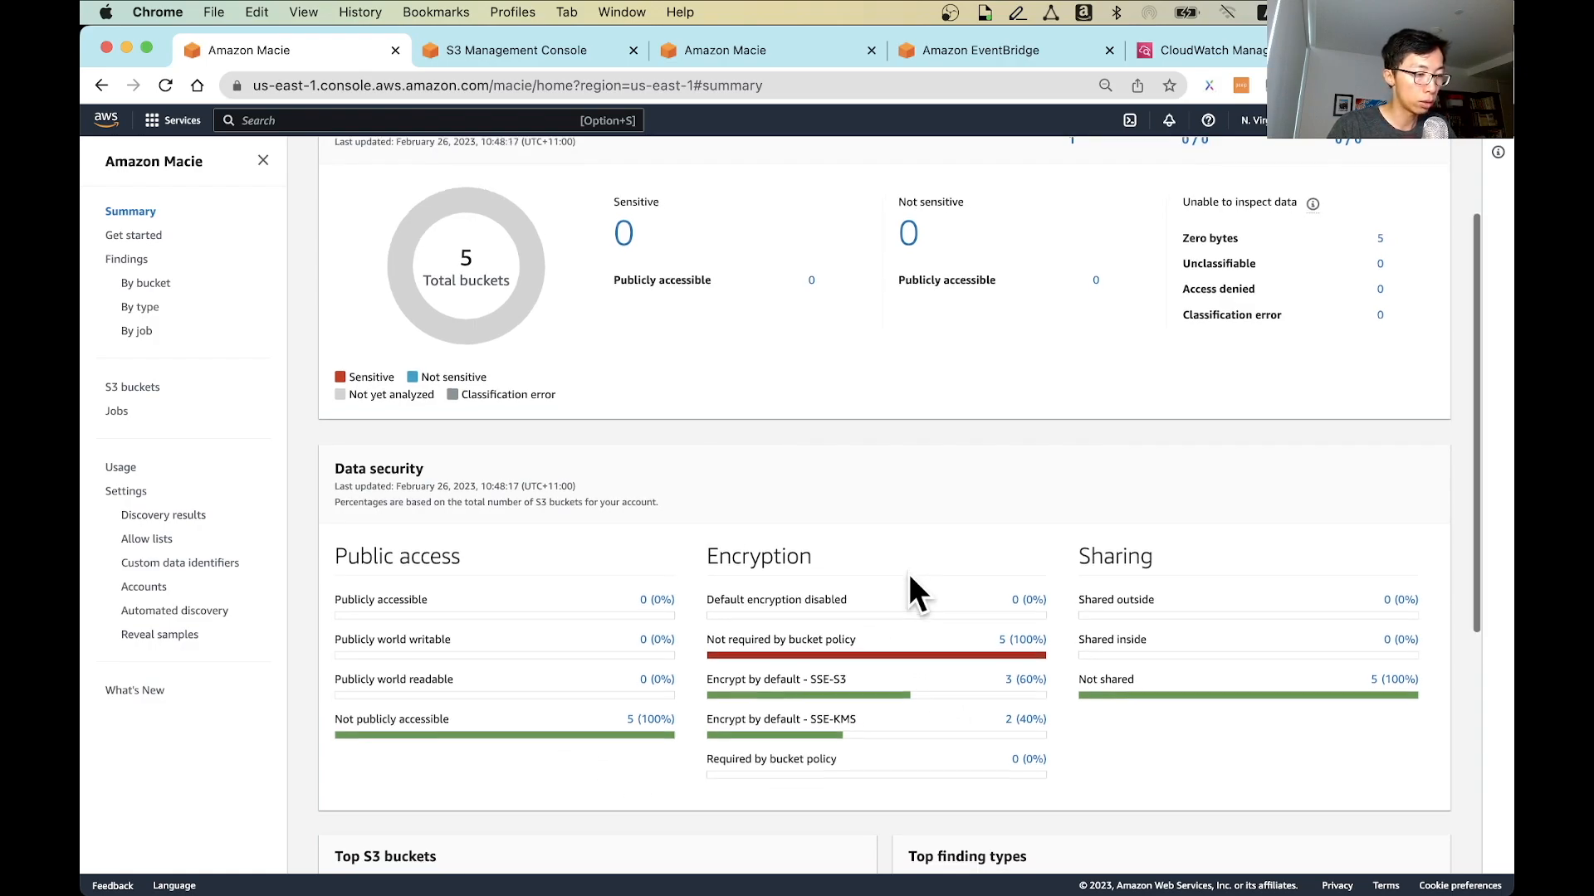
{"action": "scroll", "coordinate": [908, 581], "scroll_direction": "down", "scroll_amount": 3}
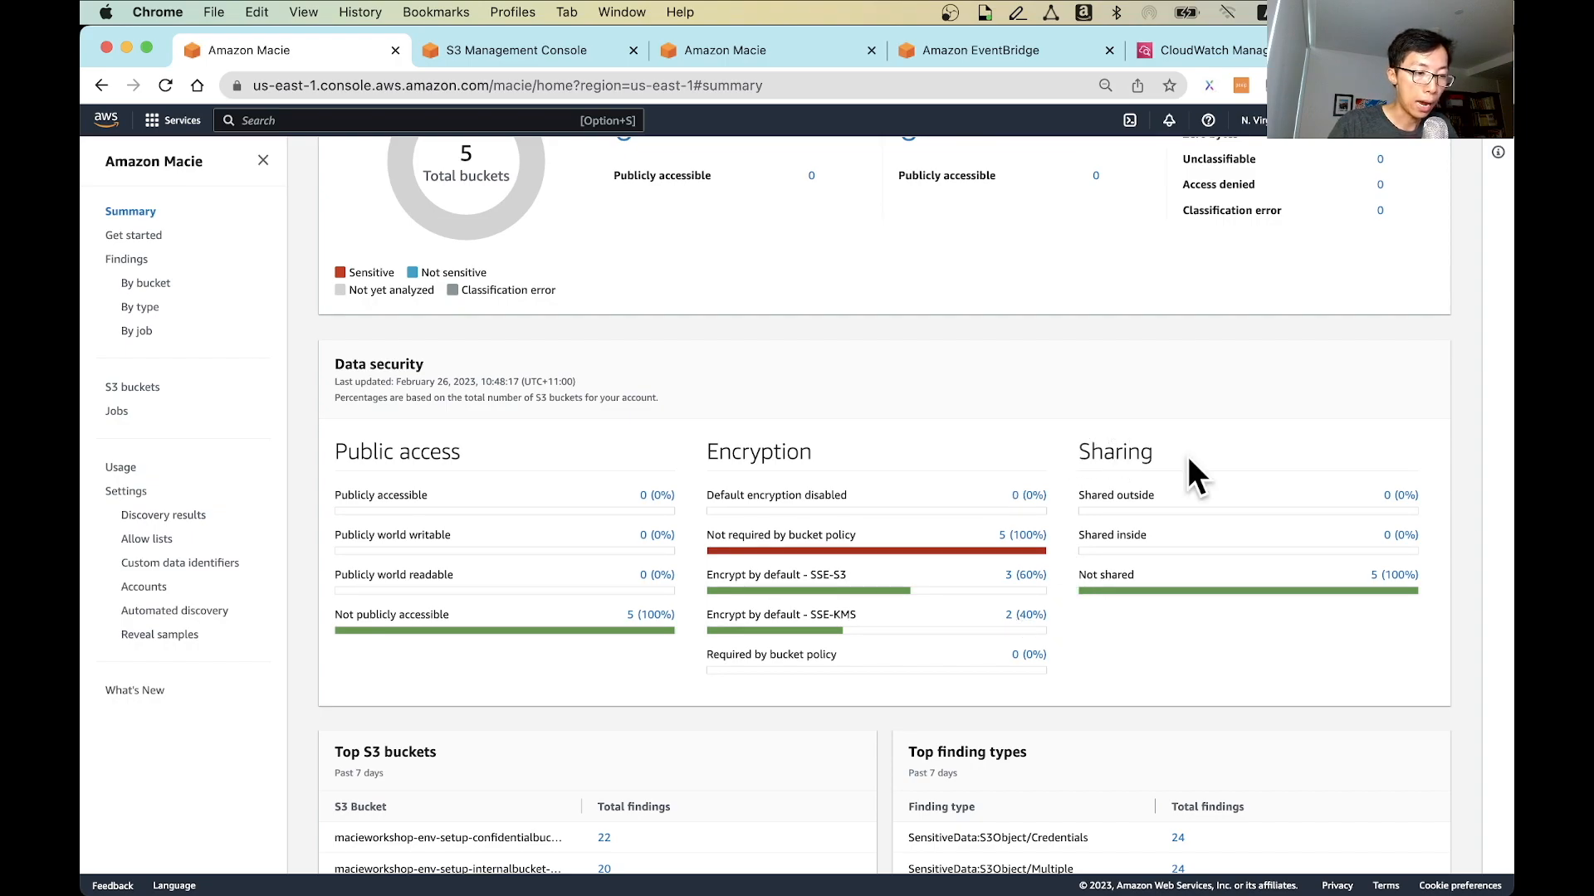
{"action": "scroll", "coordinate": [1262, 461], "scroll_direction": "down", "scroll_amount": 1}
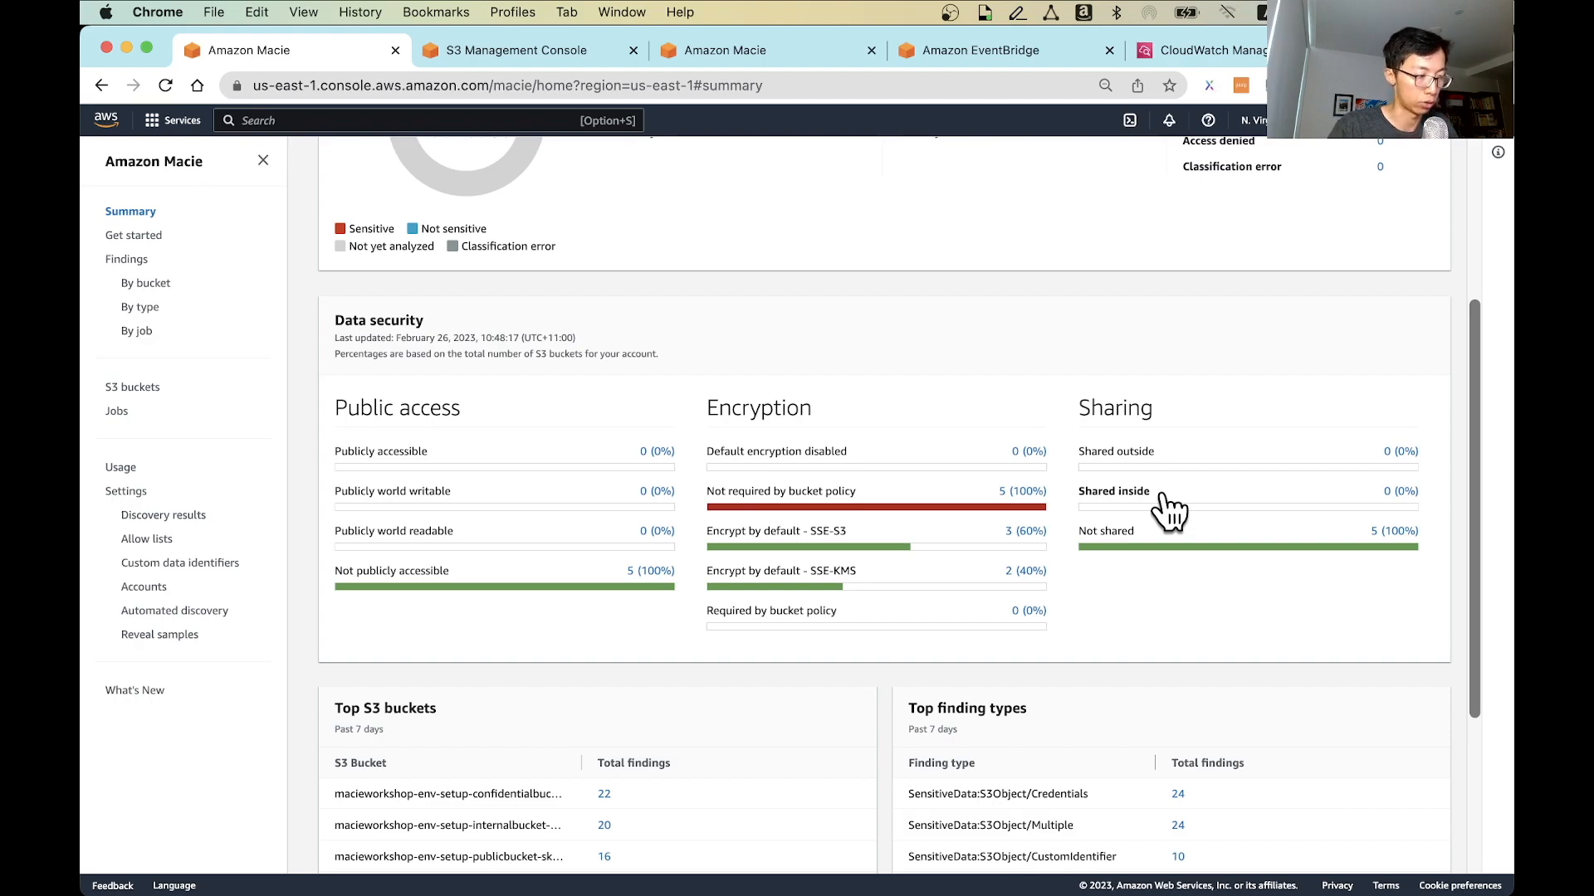
Examine the summary's top S3 buckets and top finding types, highlighting the SensitiveData:S3Object/Credentials type.
{"action": "scroll", "coordinate": [1162, 495], "scroll_direction": "down", "scroll_amount": 5}
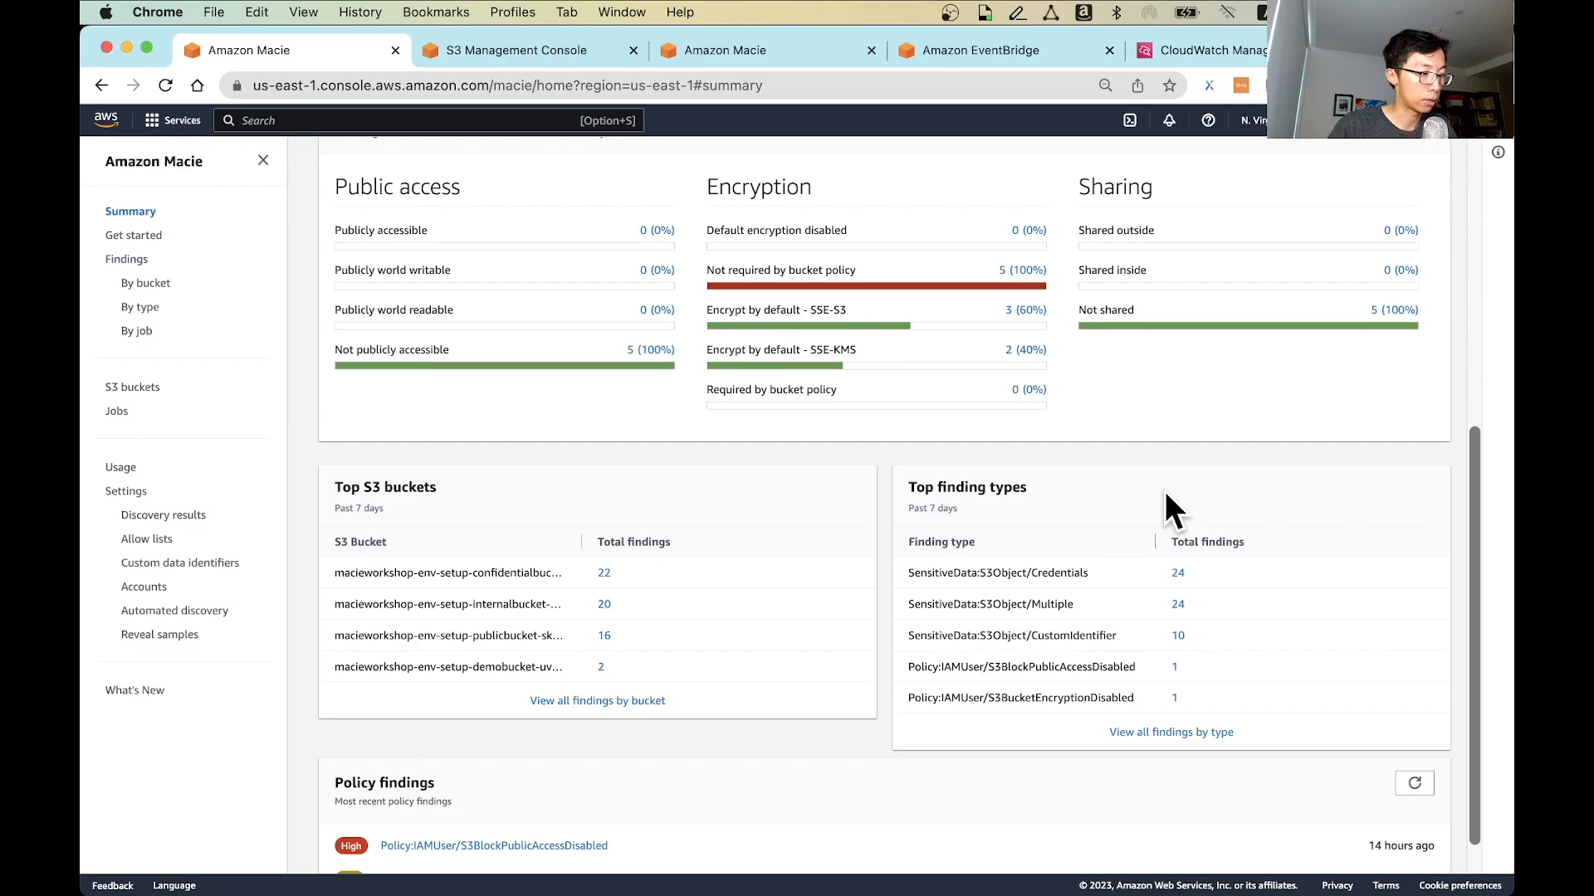
{"action": "scroll", "coordinate": [1166, 494], "scroll_direction": "down", "scroll_amount": 1}
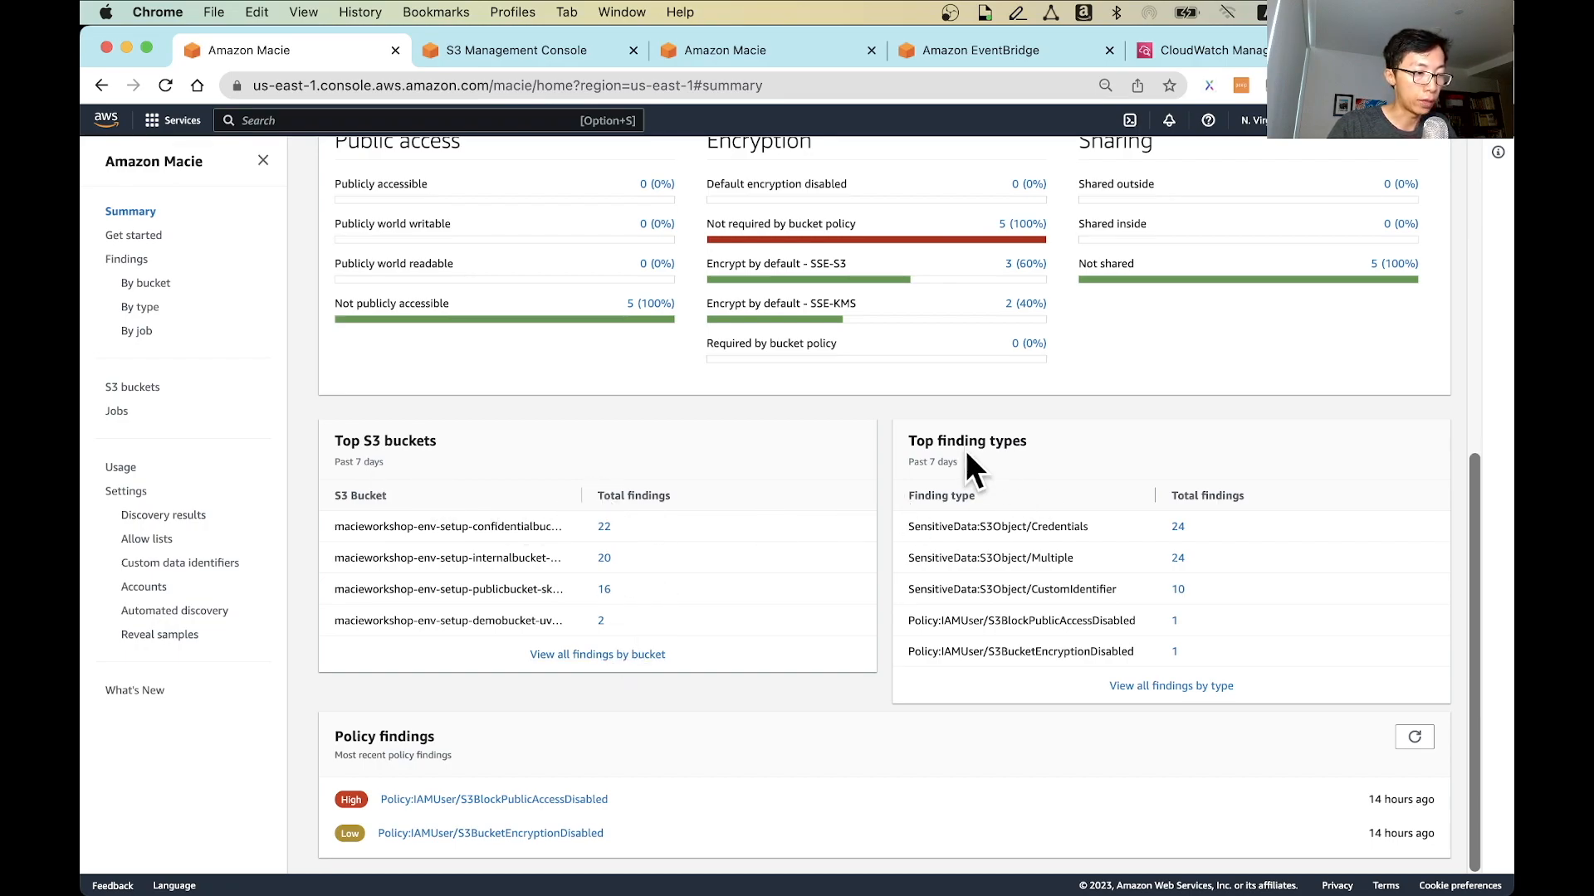
{"action": "triple_click", "coordinate": [906, 531]}
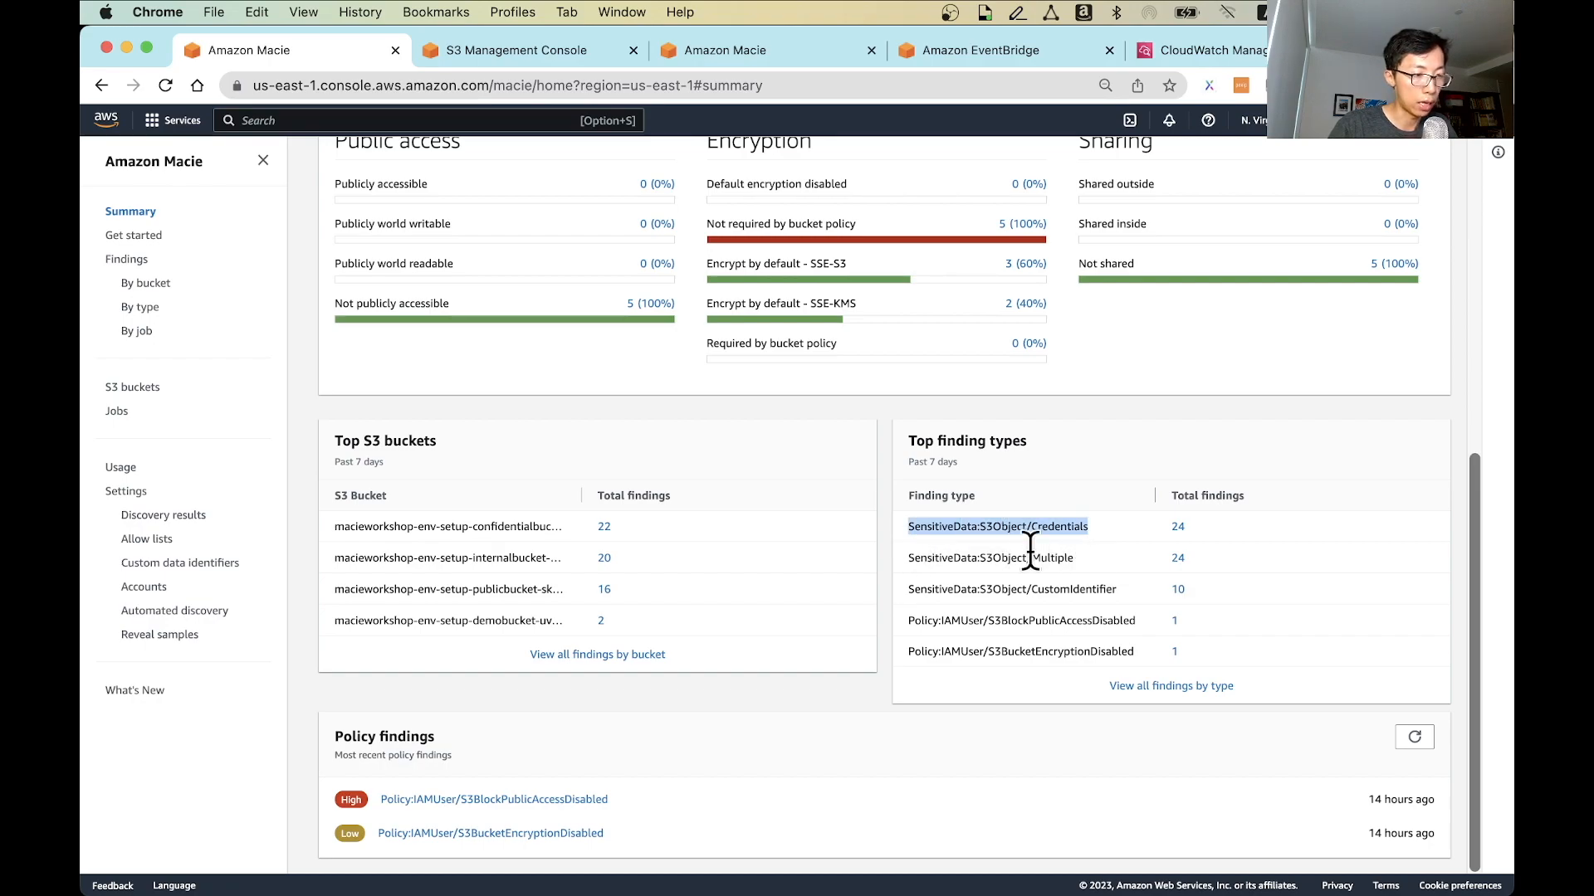
{"action": "left_click", "coordinate": [1089, 543]}
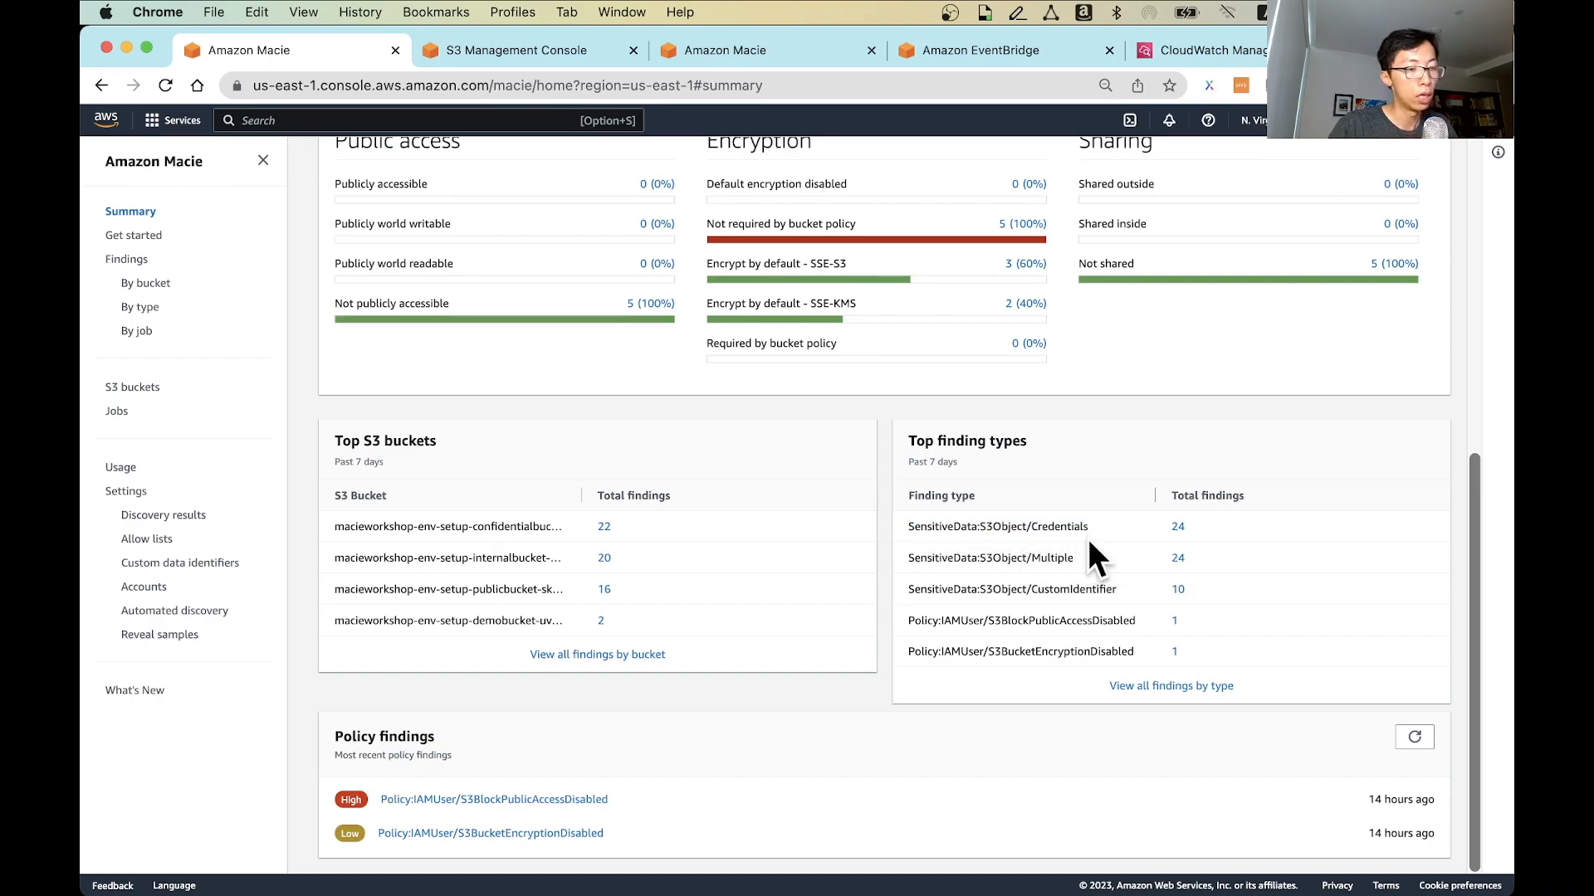
{"action": "left_click_drag", "start_coordinate": [1091, 526], "coordinate": [898, 528]}
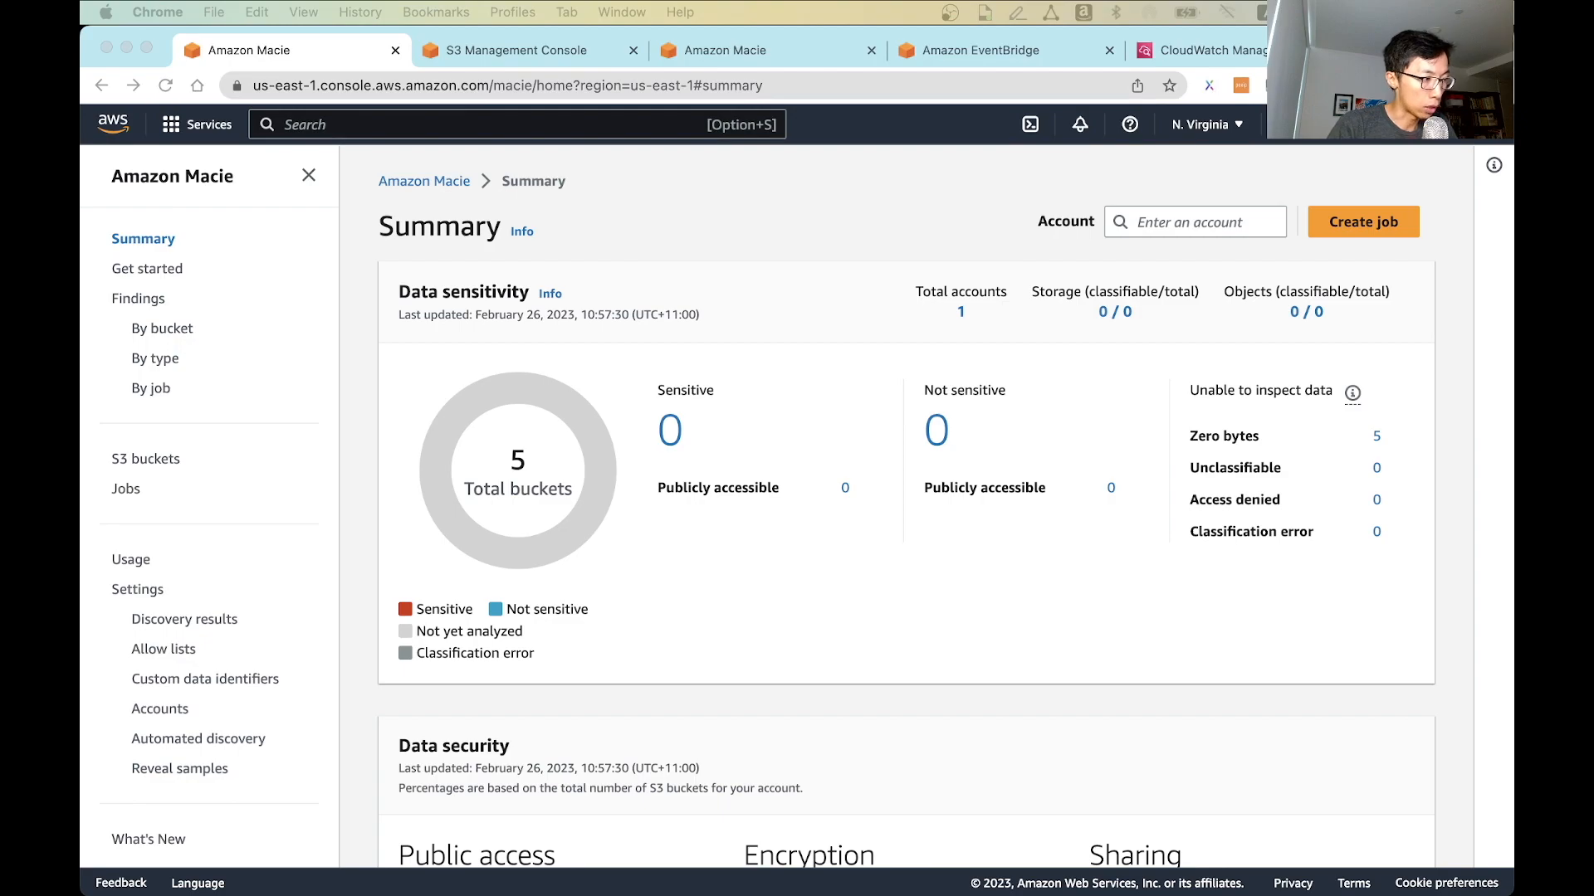
Open the full list of Macie findings and collapse the side navigation to give the table more room.
{"action": "left_click", "coordinate": [282, 291]}
{"action": "left_click", "coordinate": [143, 297]}
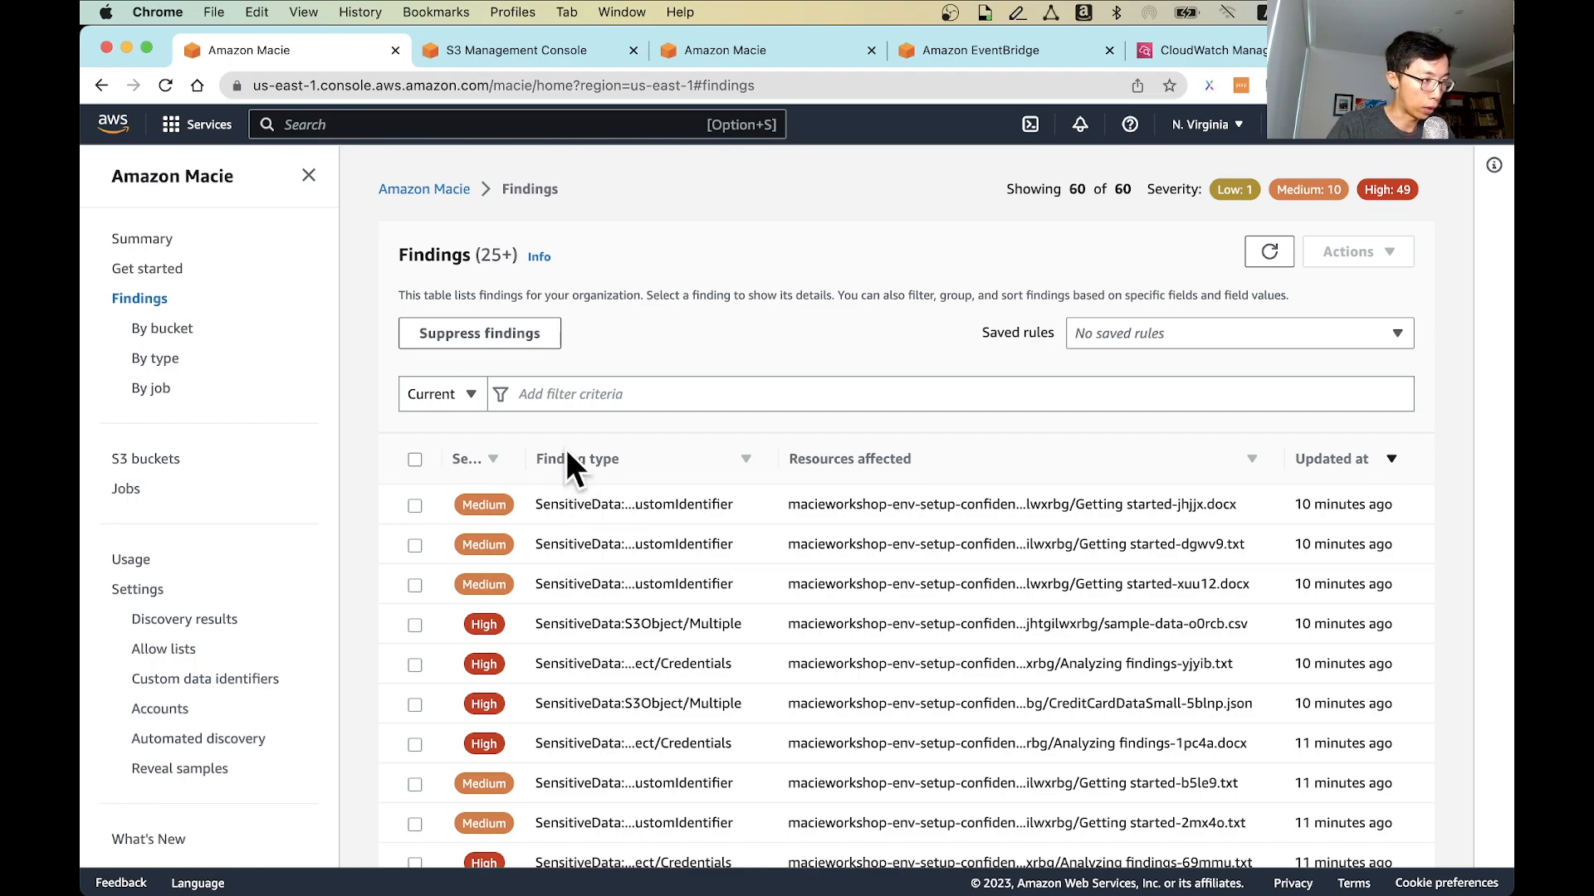
{"action": "left_click", "coordinate": [308, 176]}
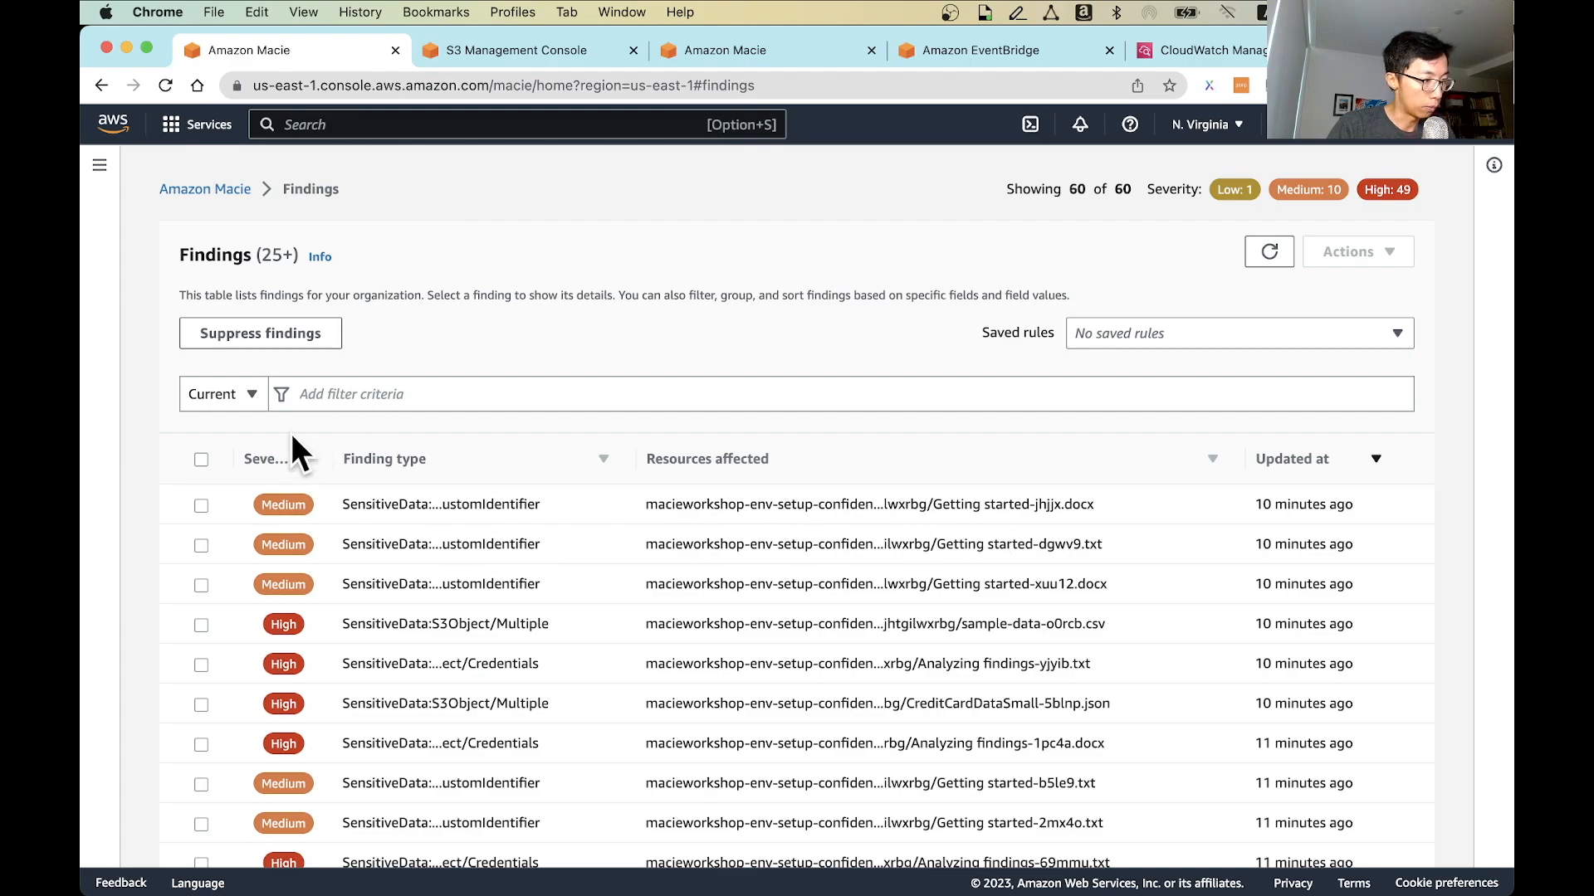
Widen the findings table's Severity column and sort the findings by severity, highest first.
{"action": "left_click_drag", "start_coordinate": [333, 452], "coordinate": [365, 452]}
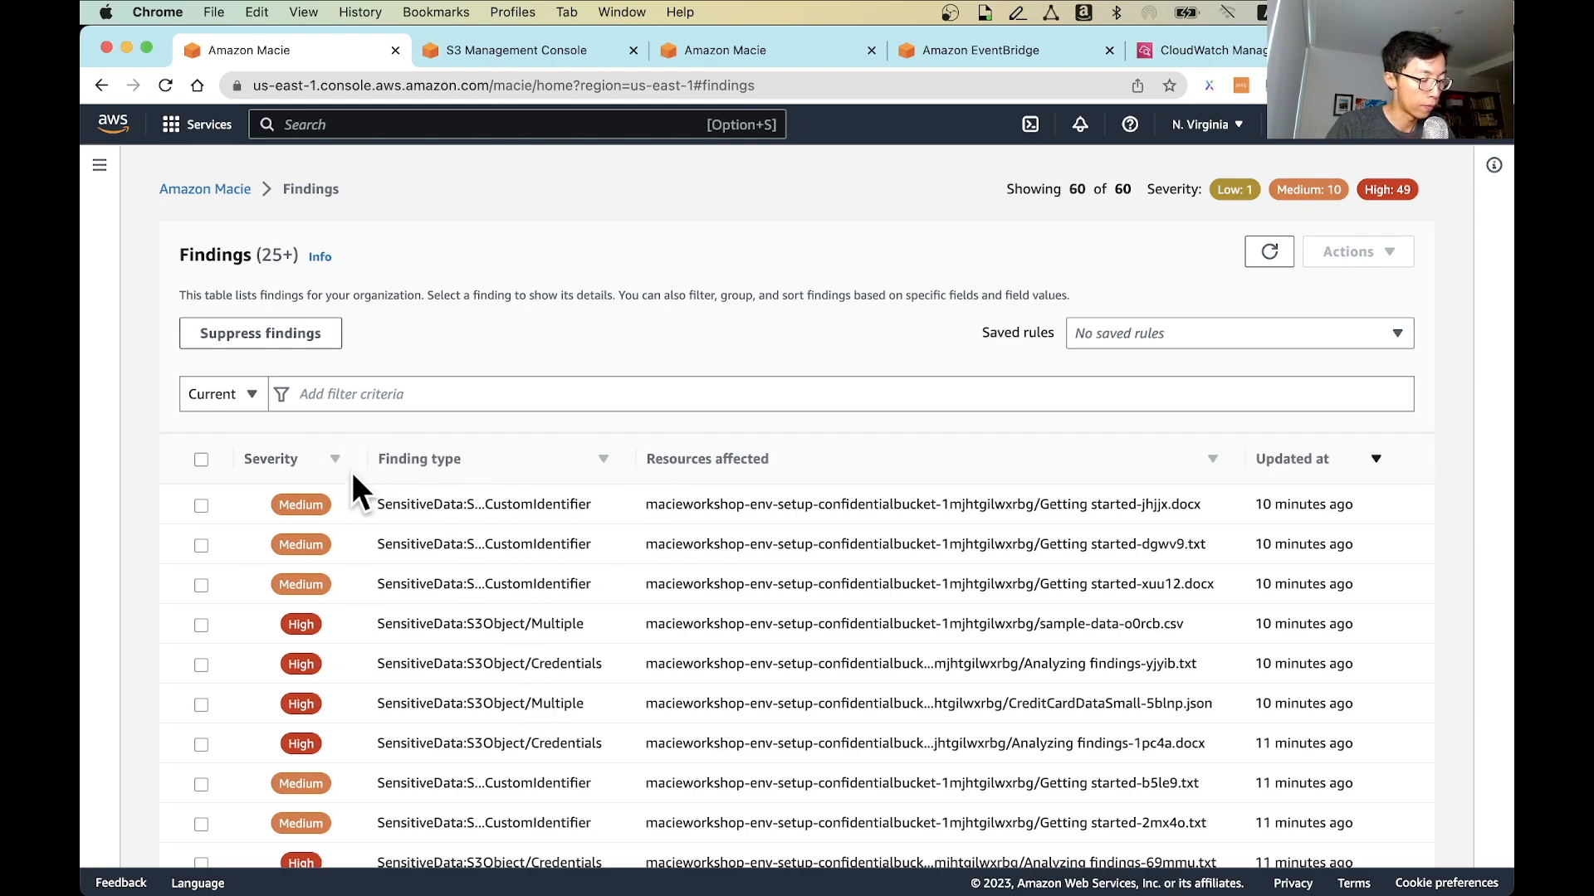
{"action": "left_click", "coordinate": [331, 461]}
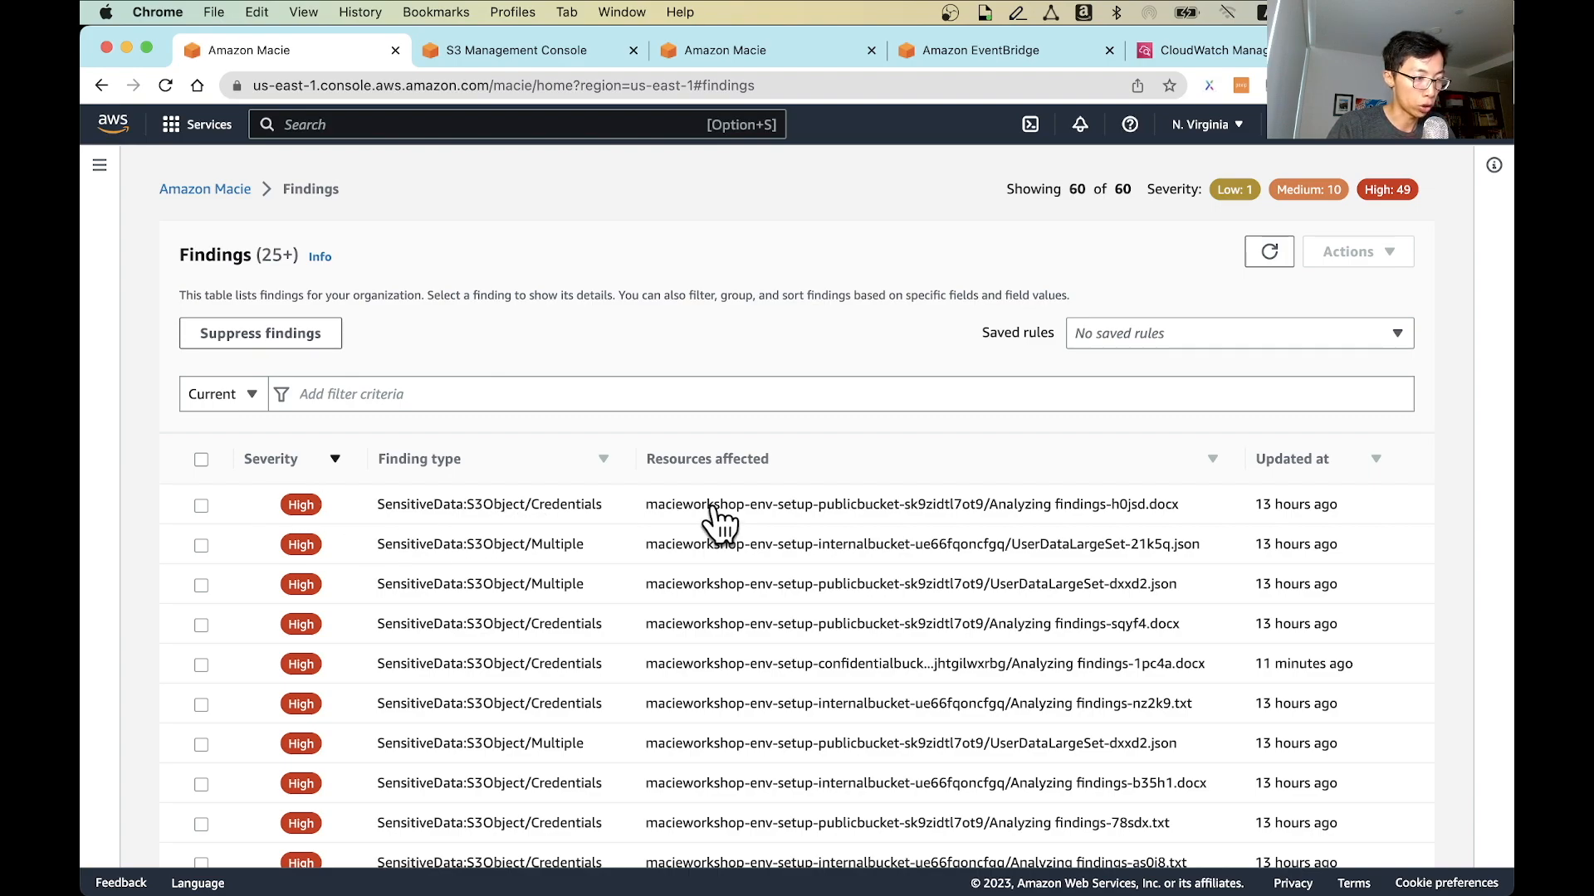
{"action": "scroll", "coordinate": [704, 554], "scroll_direction": "down", "scroll_amount": 3}
{"action": "scroll", "coordinate": [704, 555], "scroll_direction": "up", "scroll_amount": 3}
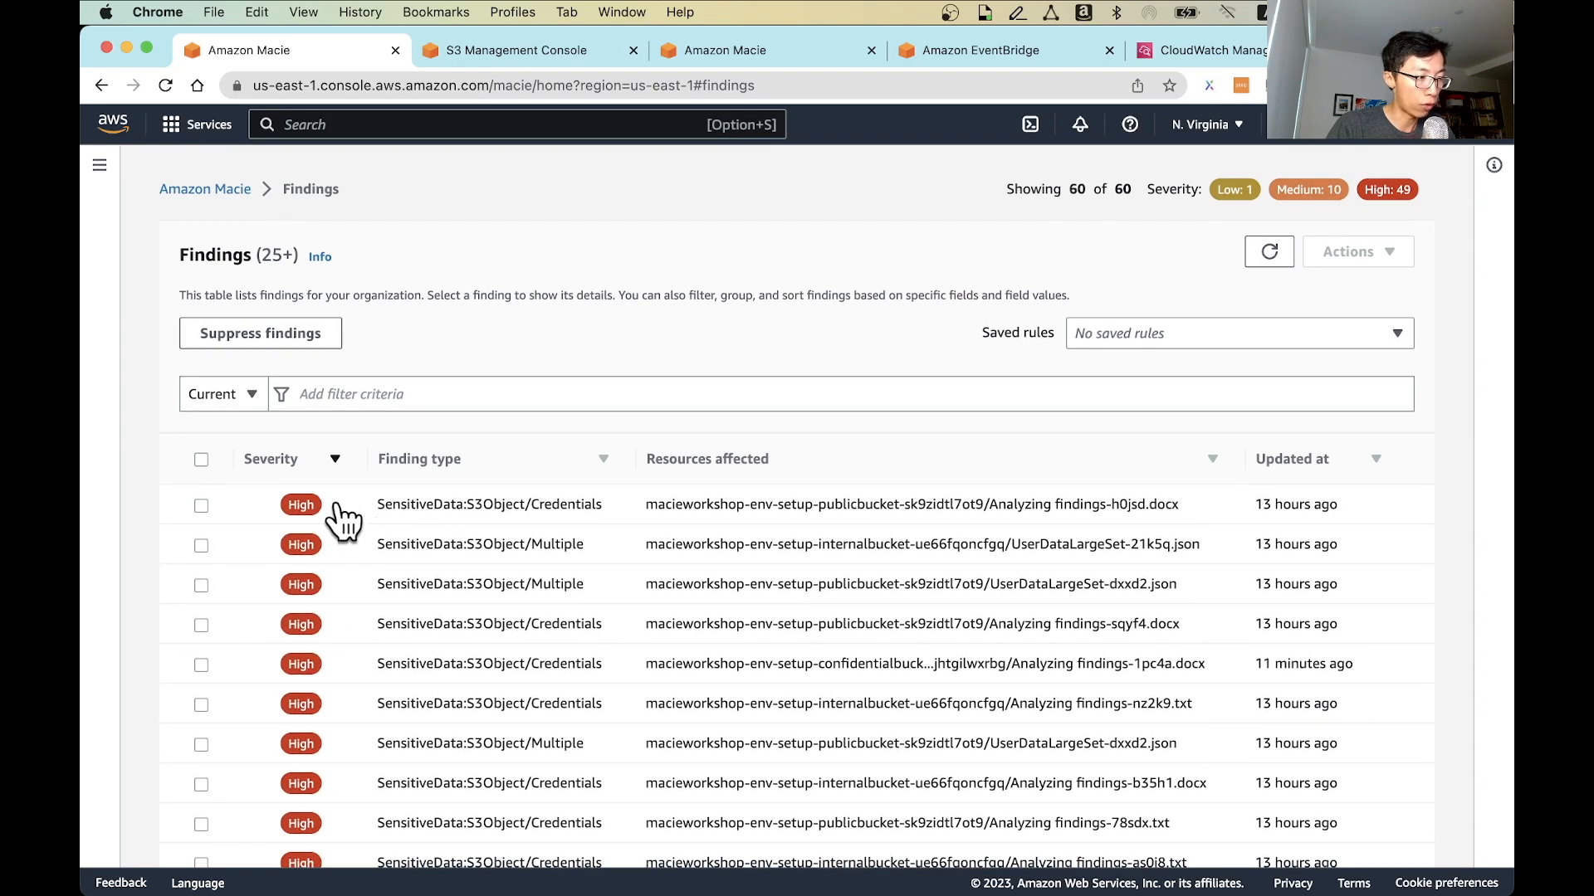
Open the high-severity credentials finding for "Analyzing findings-h0jsd.docx" and review its overview, job result and detailed result location.
{"action": "left_click", "coordinate": [287, 503]}
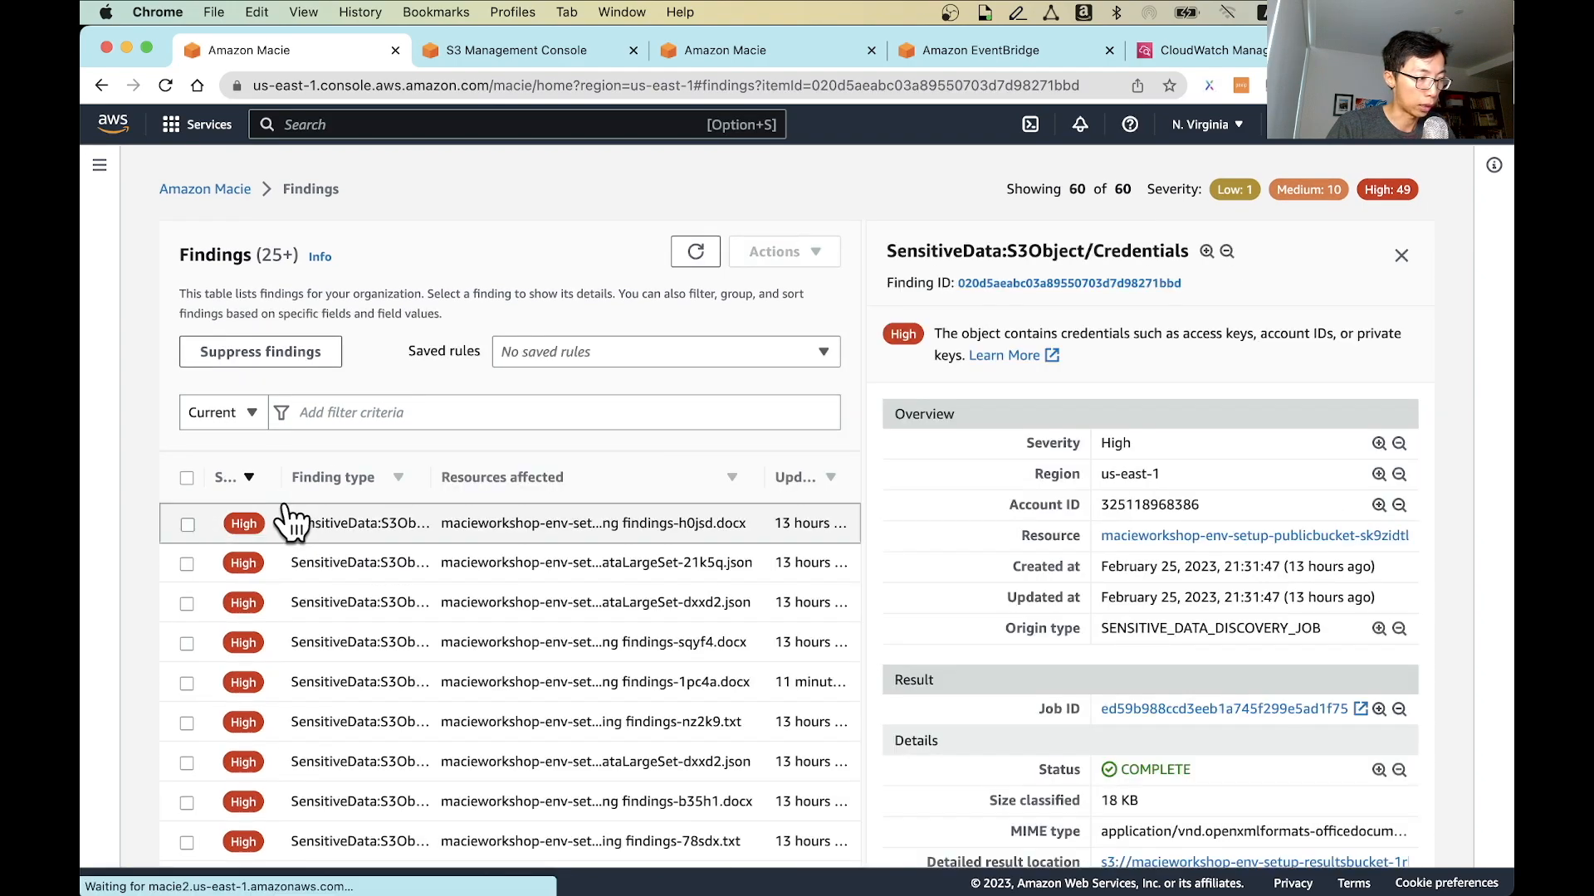
{"action": "left_click", "coordinate": [322, 503]}
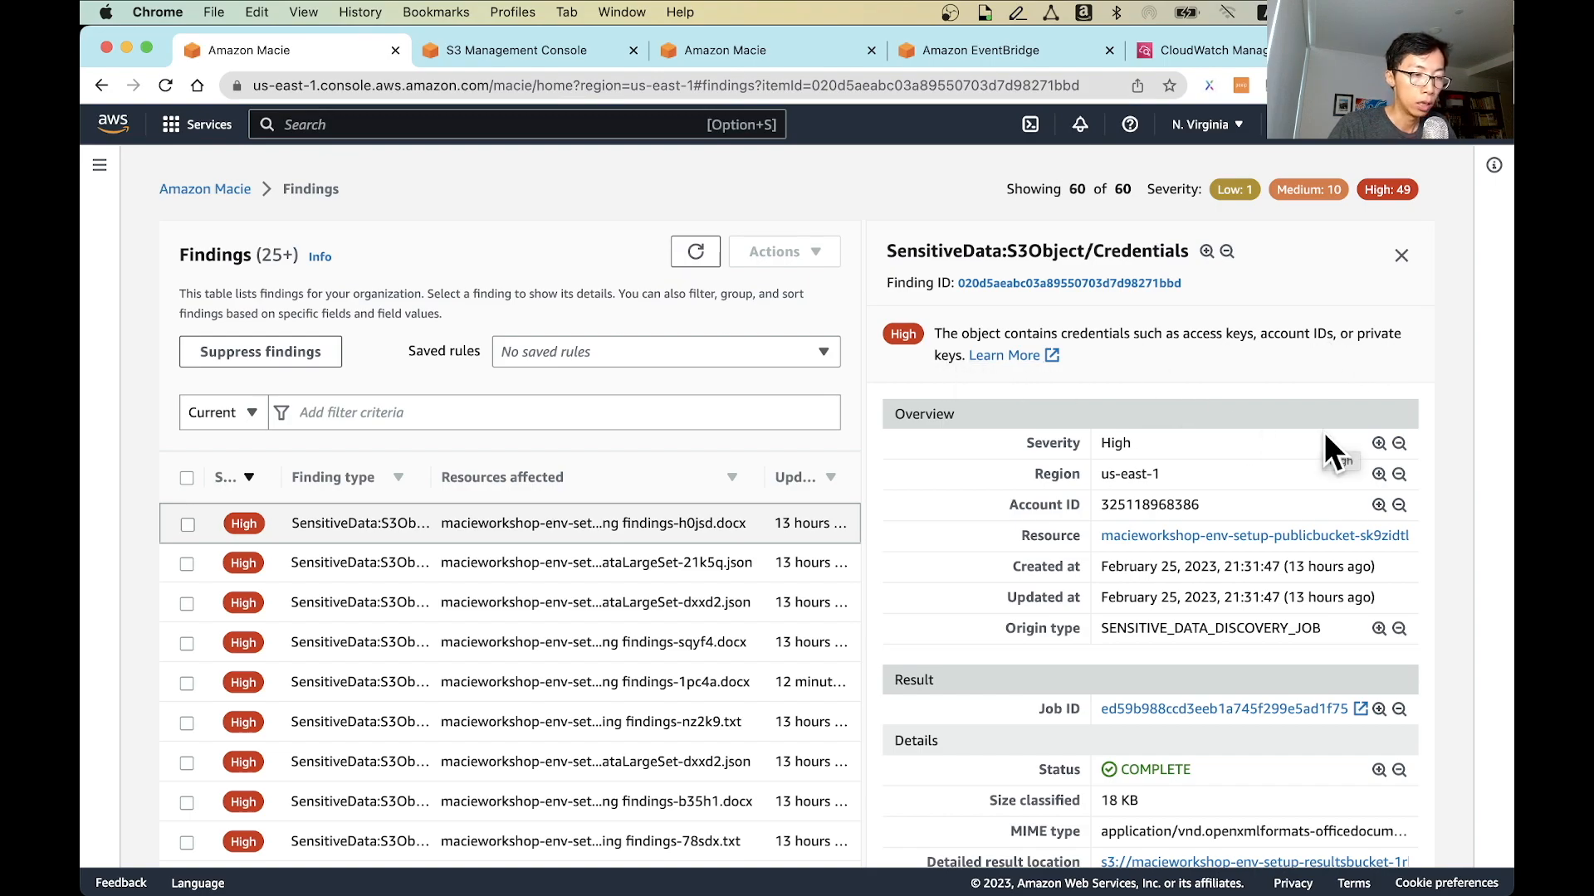
{"action": "scroll", "coordinate": [1323, 431], "scroll_direction": "down", "scroll_amount": 3}
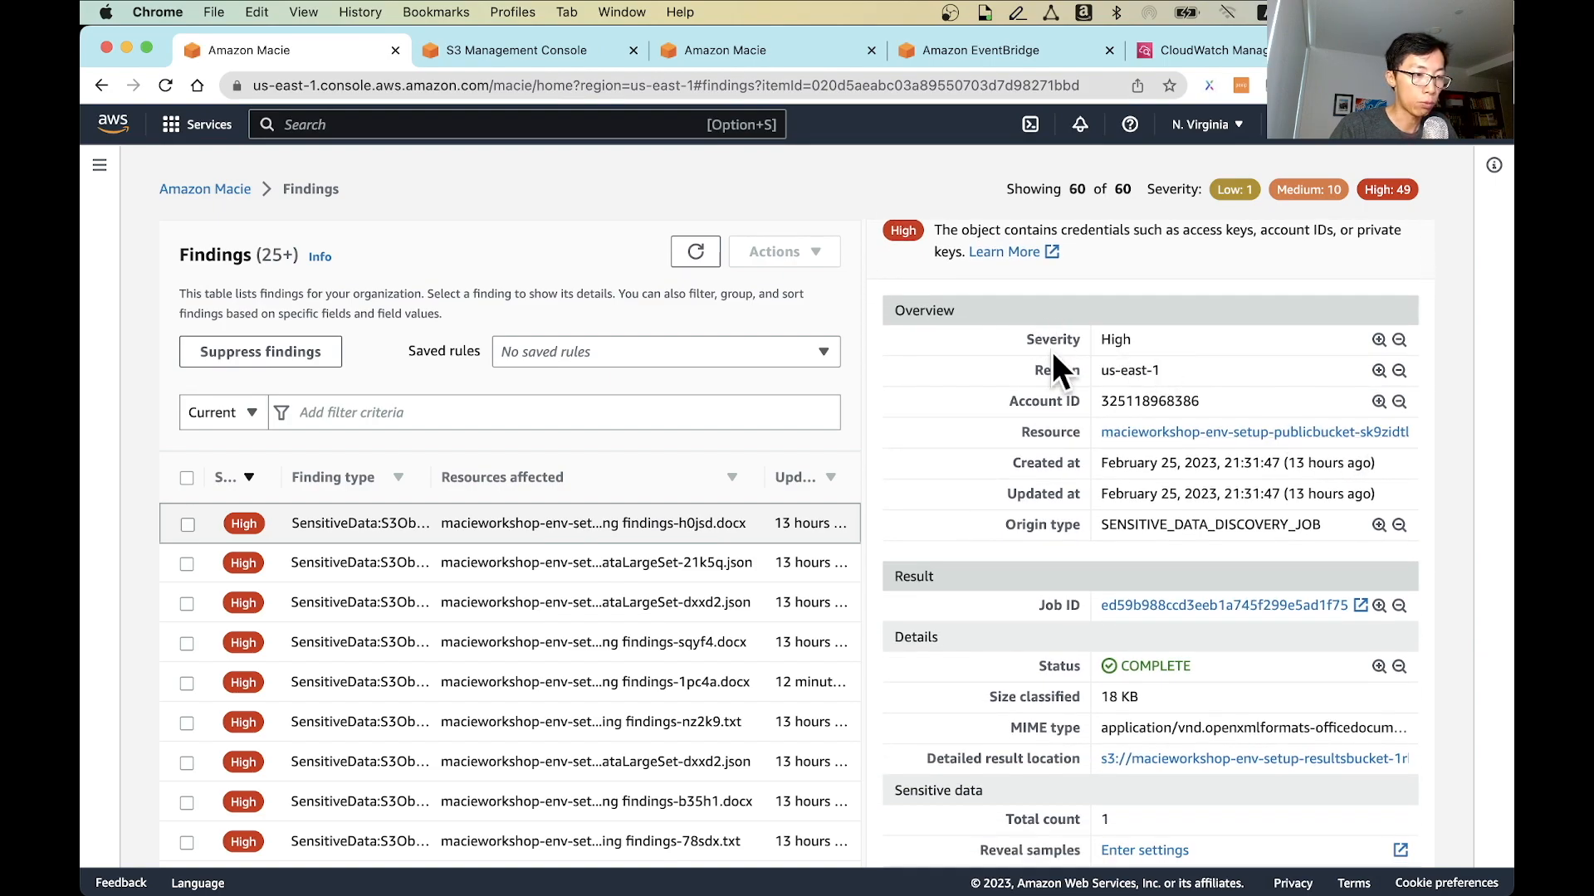
{"action": "scroll", "coordinate": [1052, 432], "scroll_direction": "down", "scroll_amount": 1}
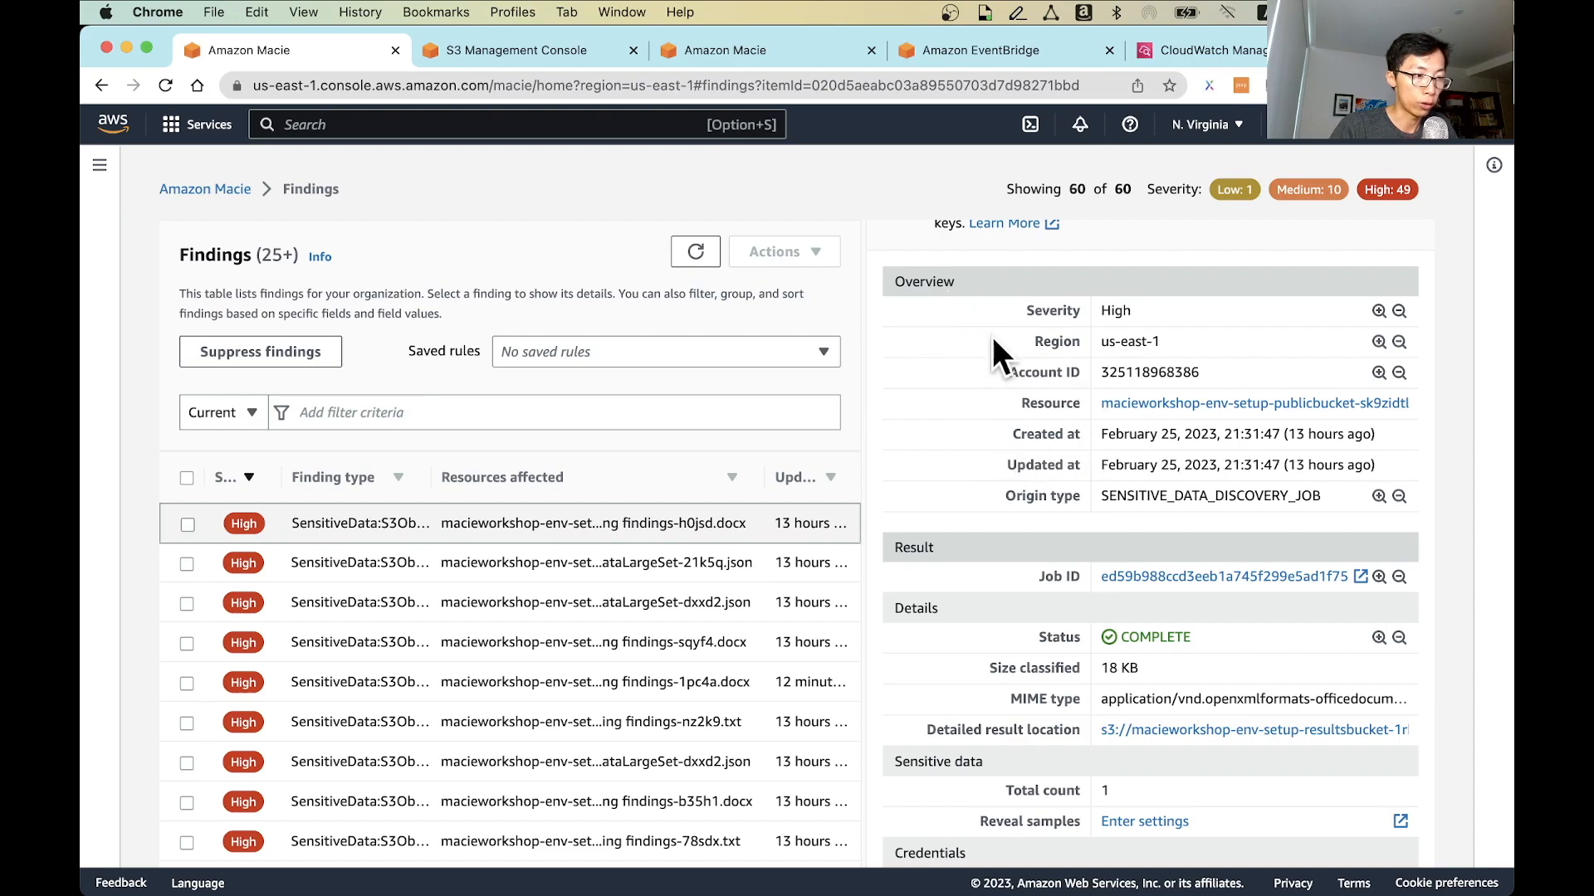
{"action": "scroll", "coordinate": [993, 340], "scroll_direction": "down", "scroll_amount": 5}
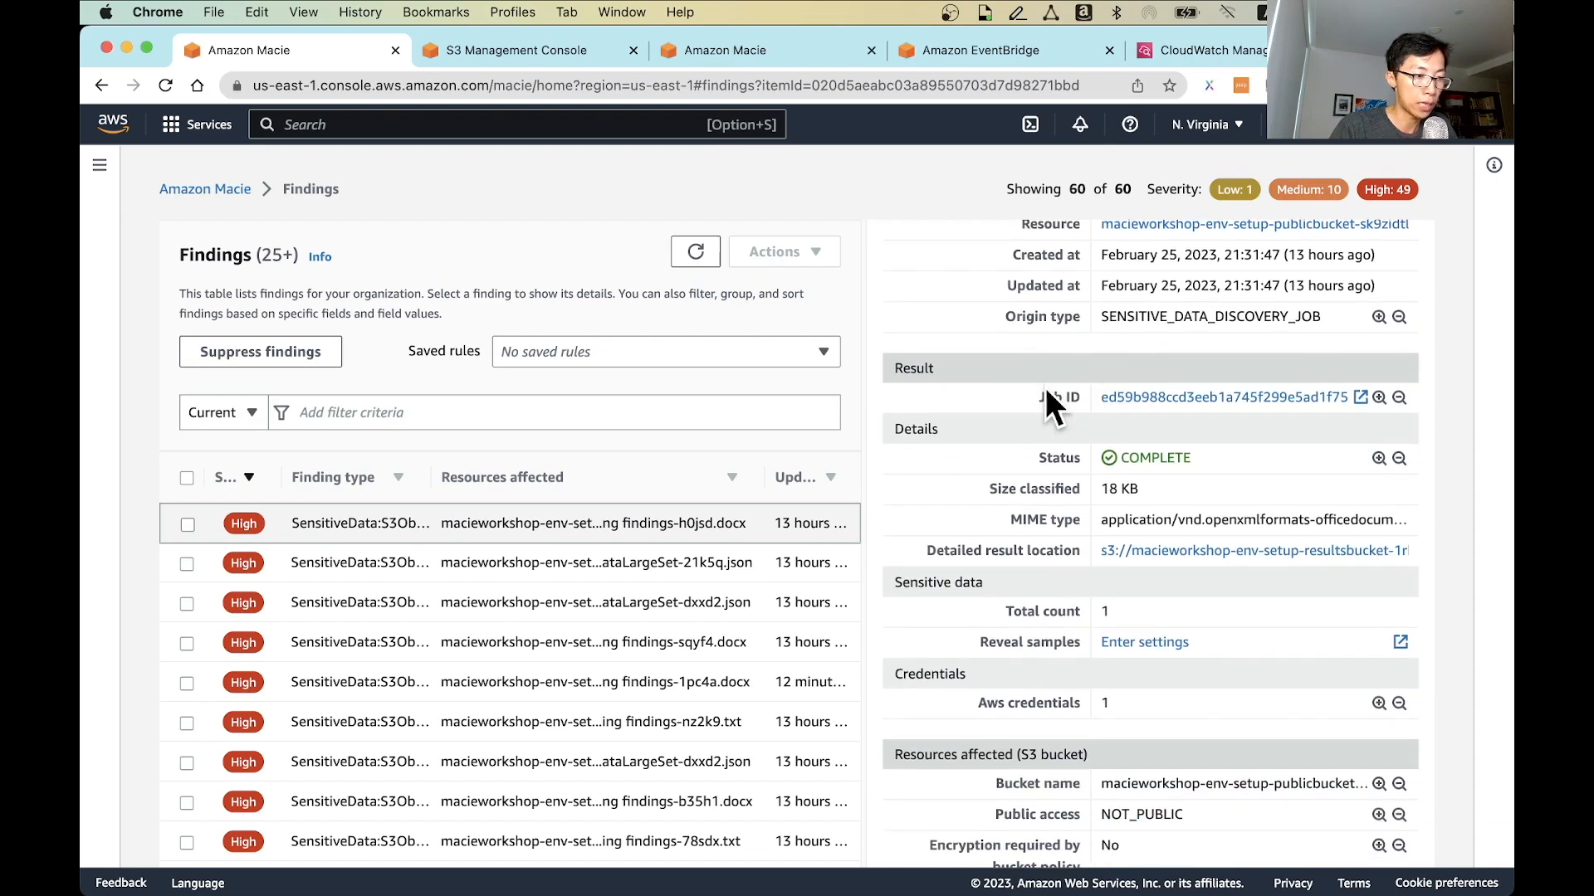
{"action": "scroll", "coordinate": [1066, 384], "scroll_direction": "down", "scroll_amount": 2}
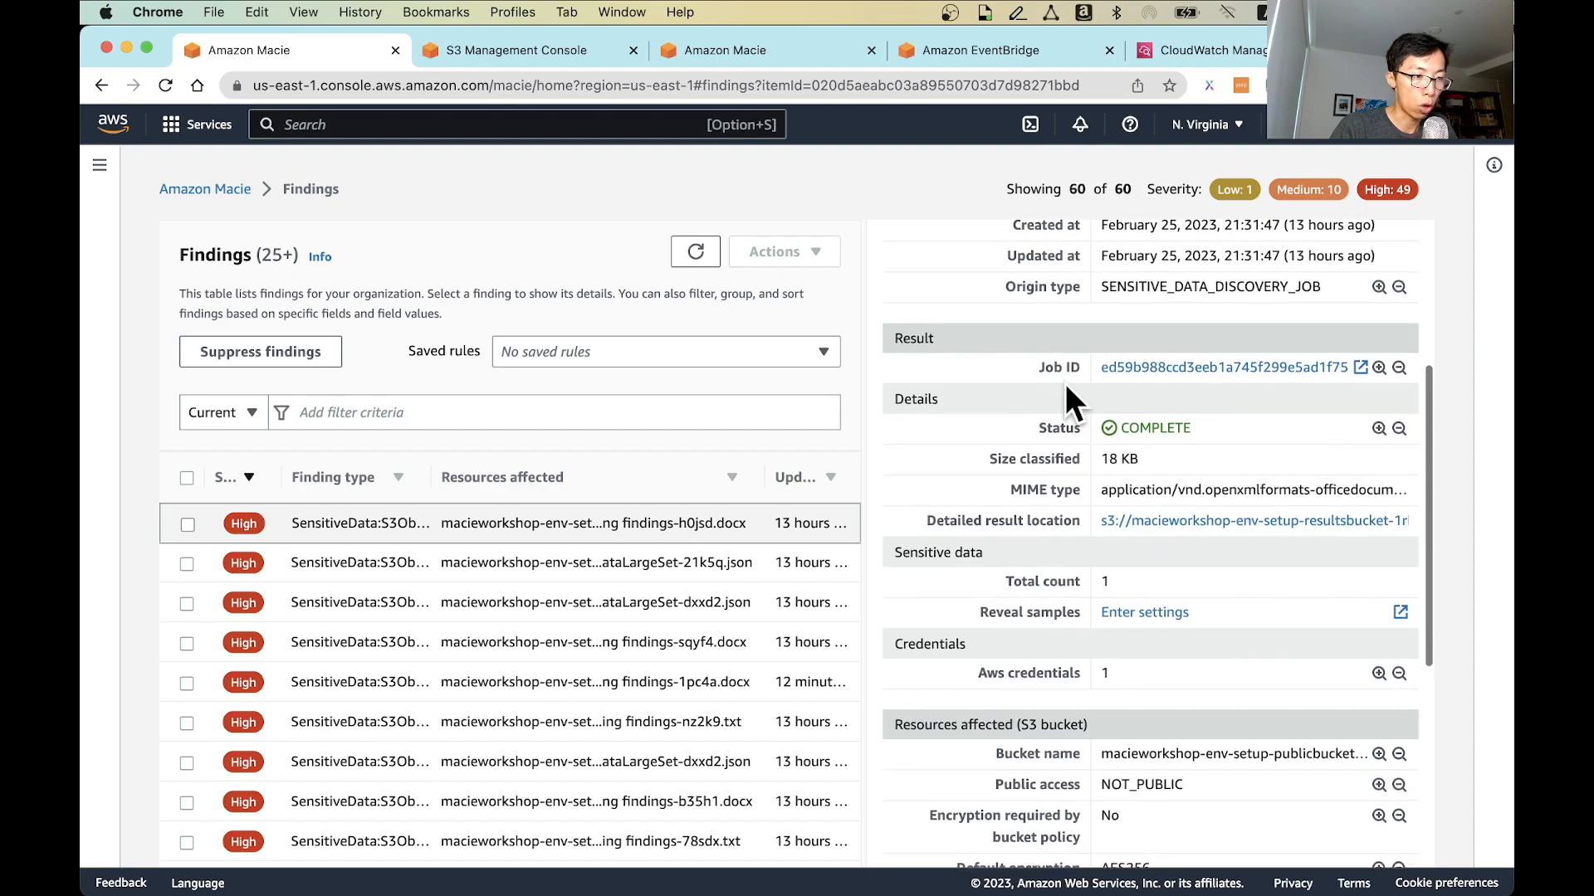
{"action": "scroll", "coordinate": [1064, 384], "scroll_direction": "down", "scroll_amount": 1}
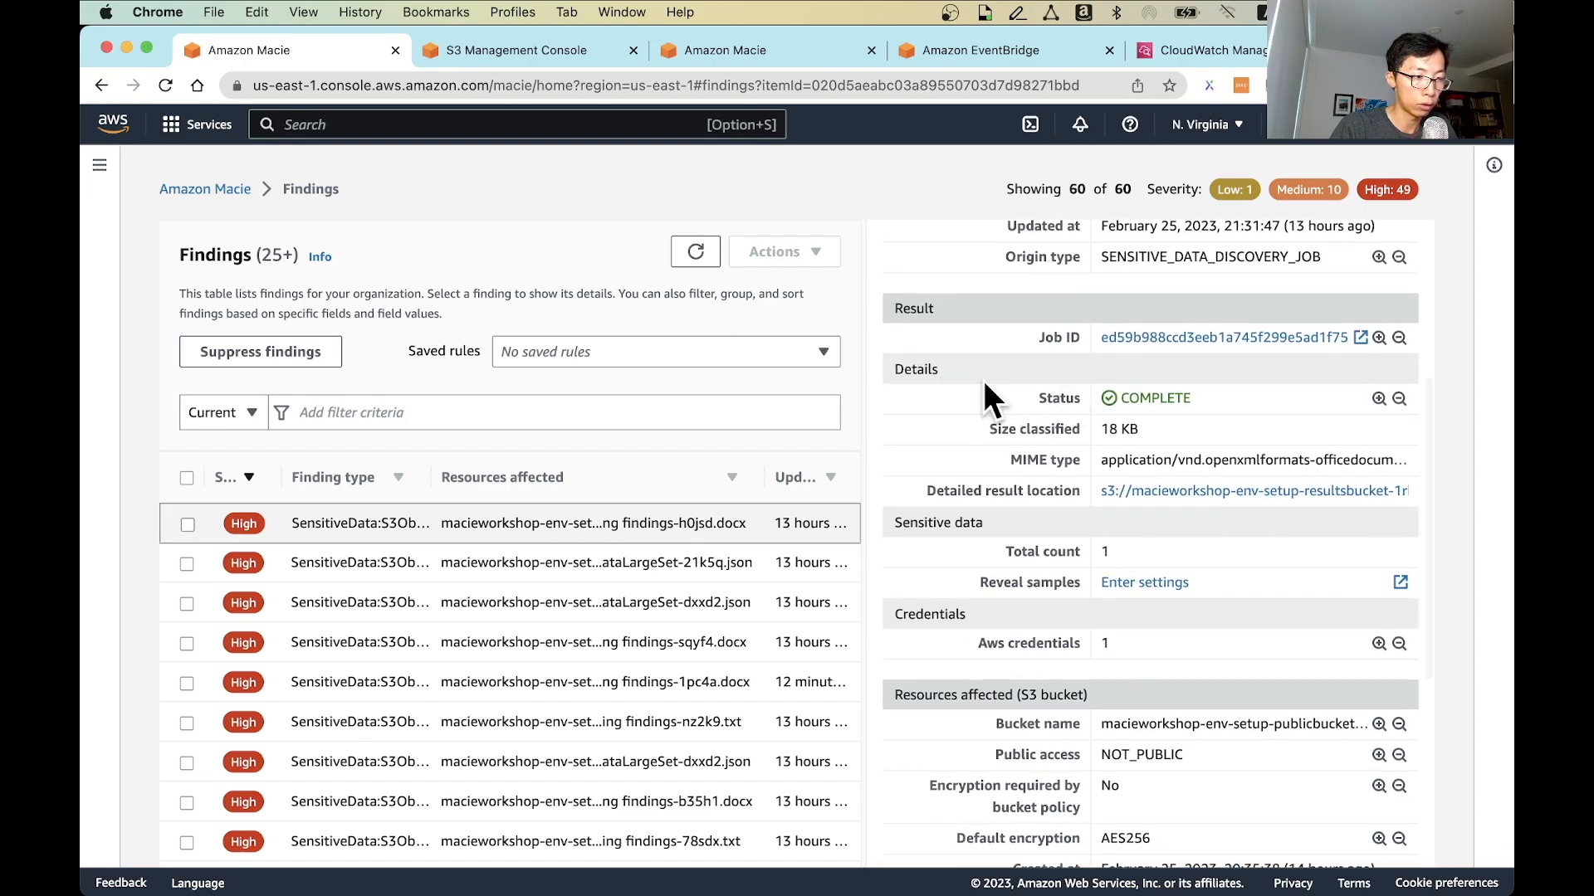
{"action": "scroll", "coordinate": [1059, 433], "scroll_direction": "down", "scroll_amount": 2}
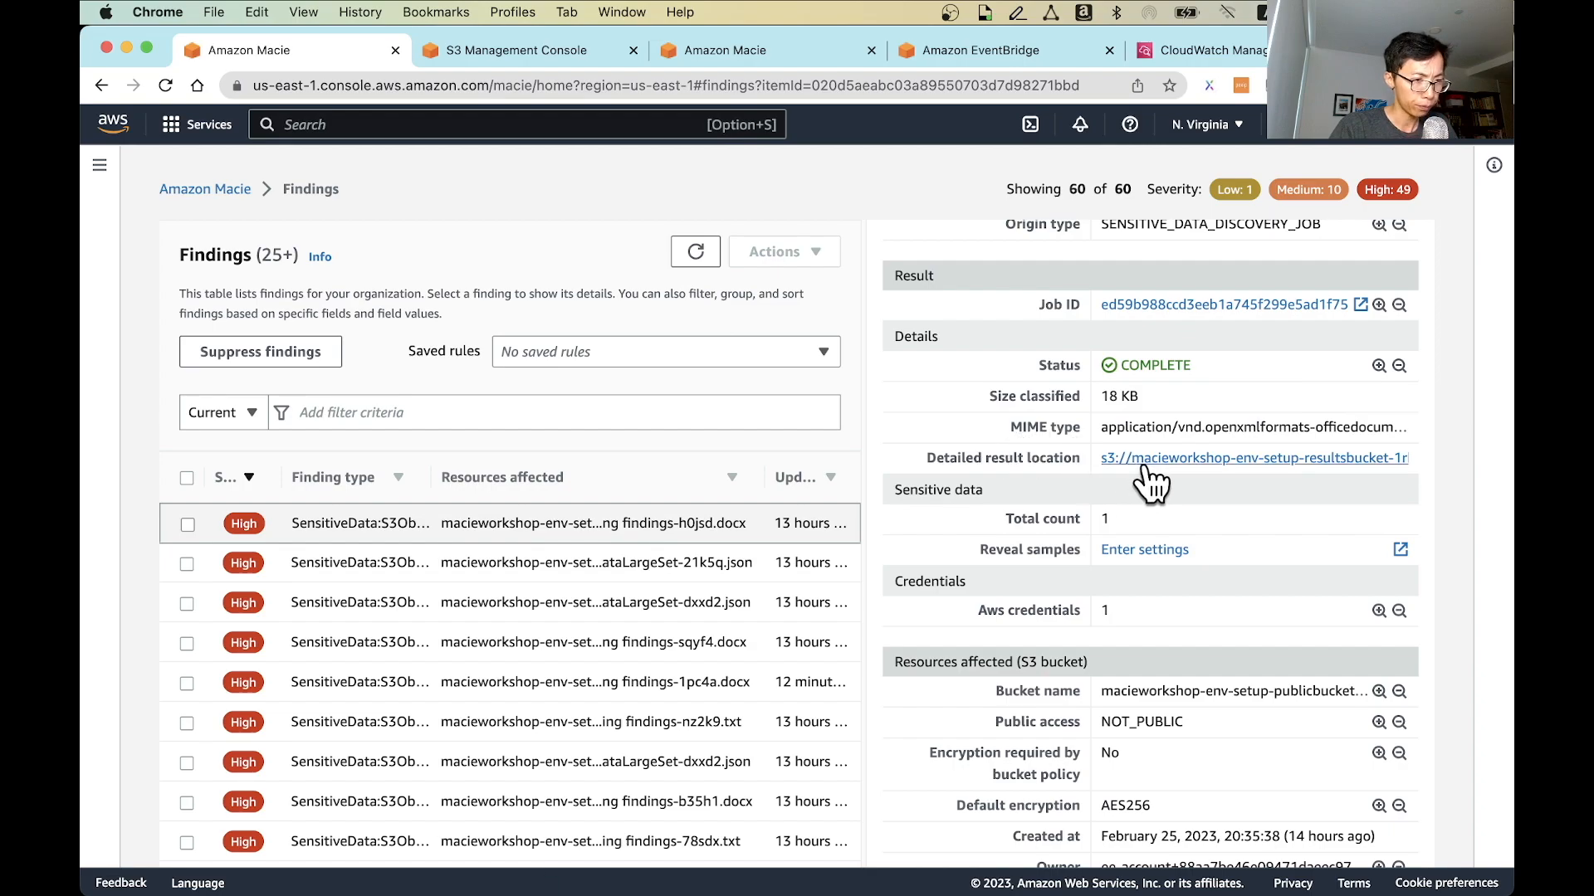
{"action": "scroll", "coordinate": [996, 492], "scroll_direction": "down", "scroll_amount": 1}
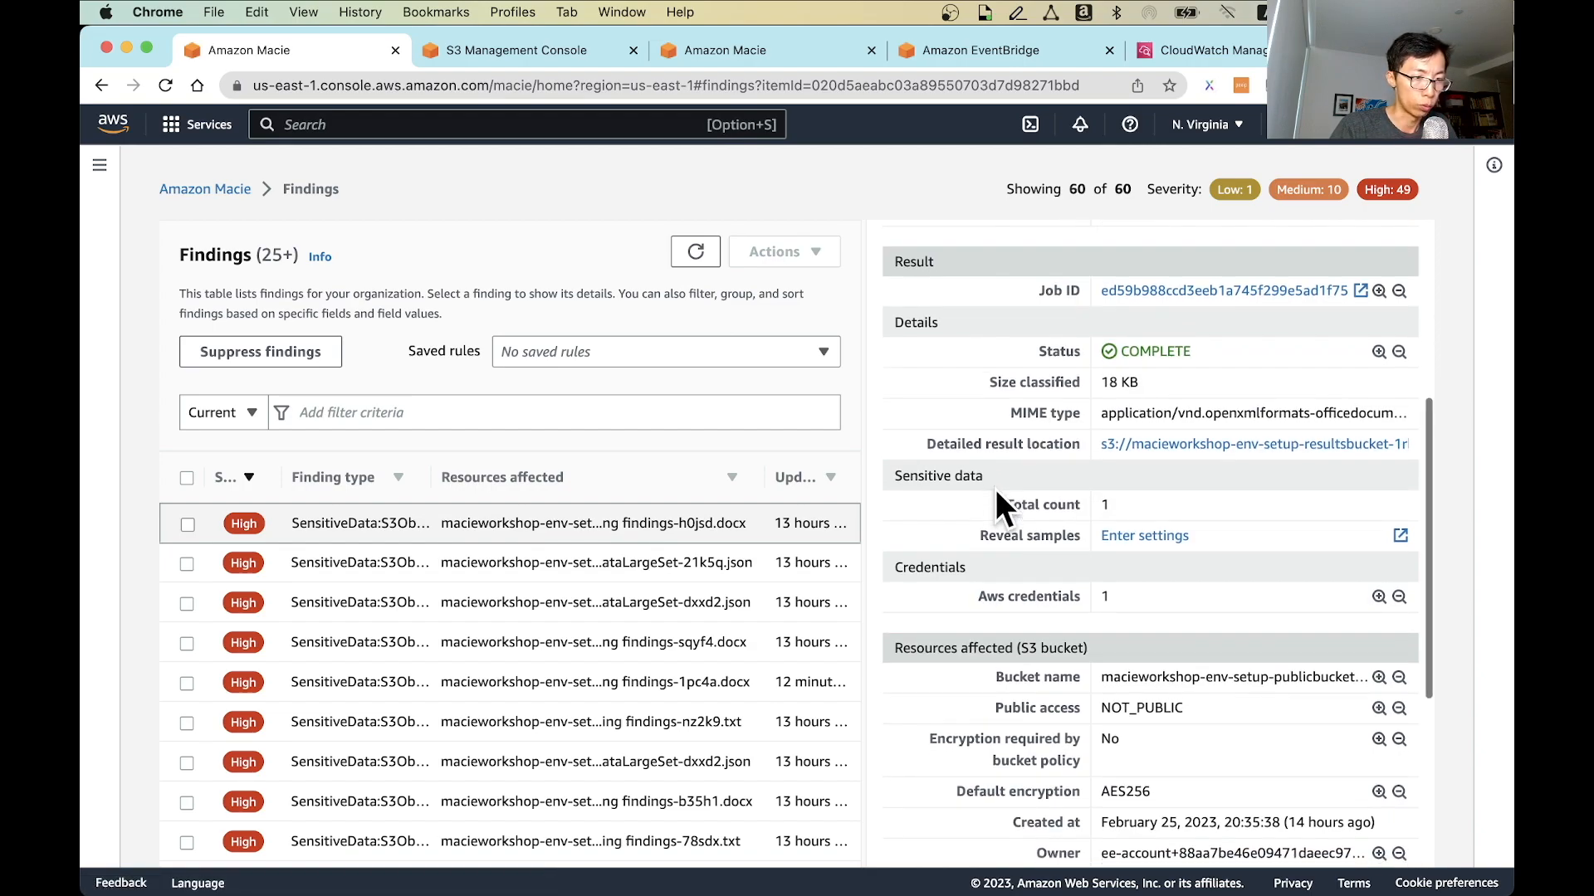
Examine the finding's sensitive data, credentials, affected S3 bucket and object, tags and additional information.
{"action": "scroll", "coordinate": [996, 492], "scroll_direction": "down", "scroll_amount": 8}
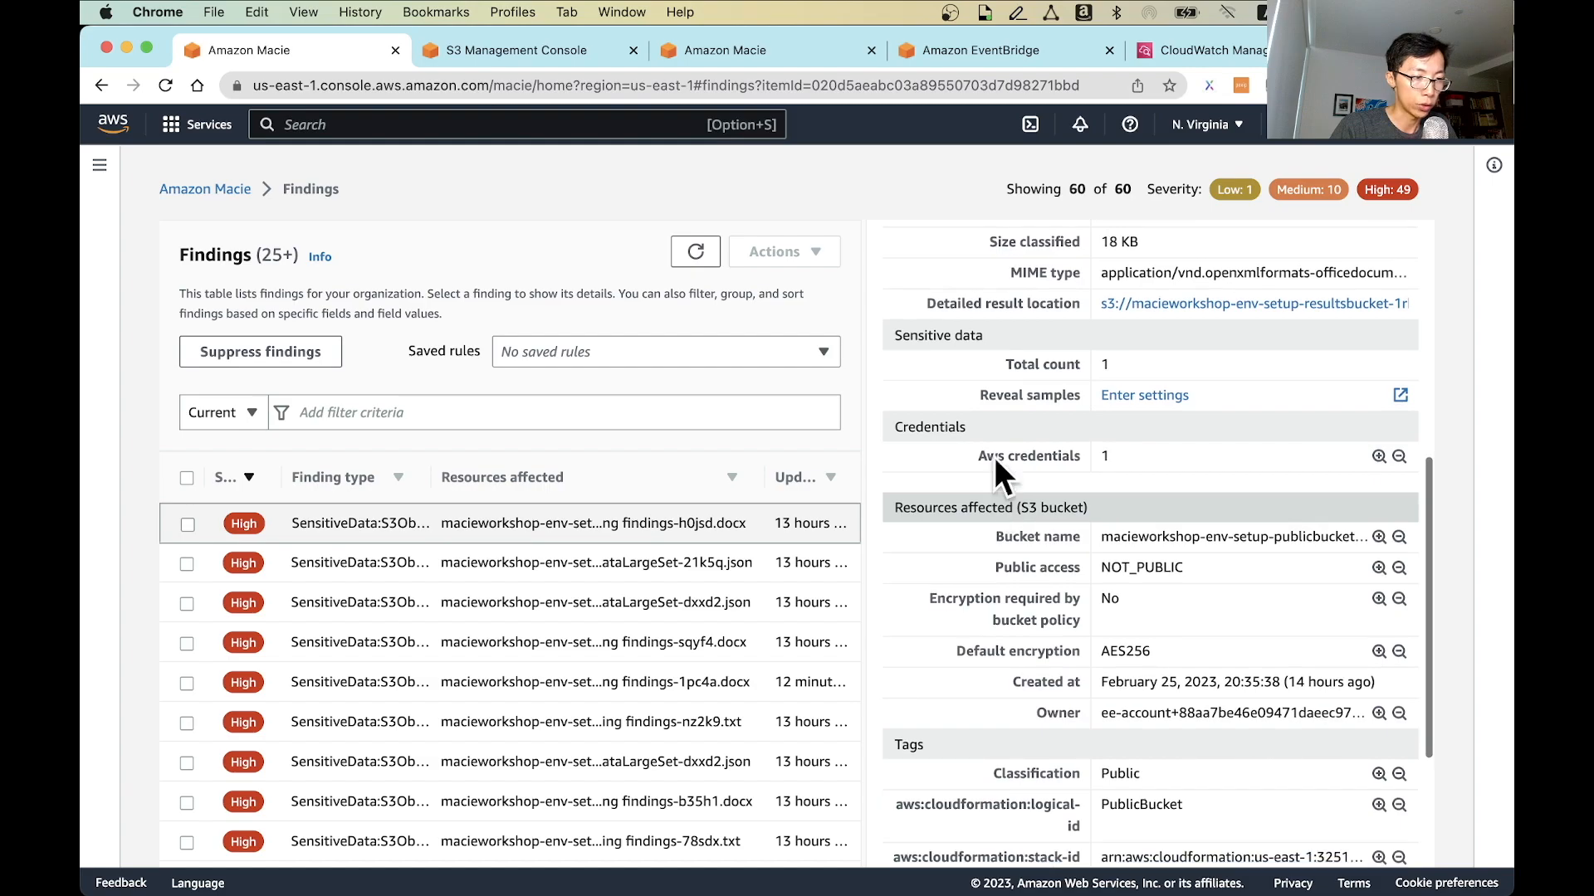
{"action": "scroll", "coordinate": [1031, 490], "scroll_direction": "down", "scroll_amount": 4}
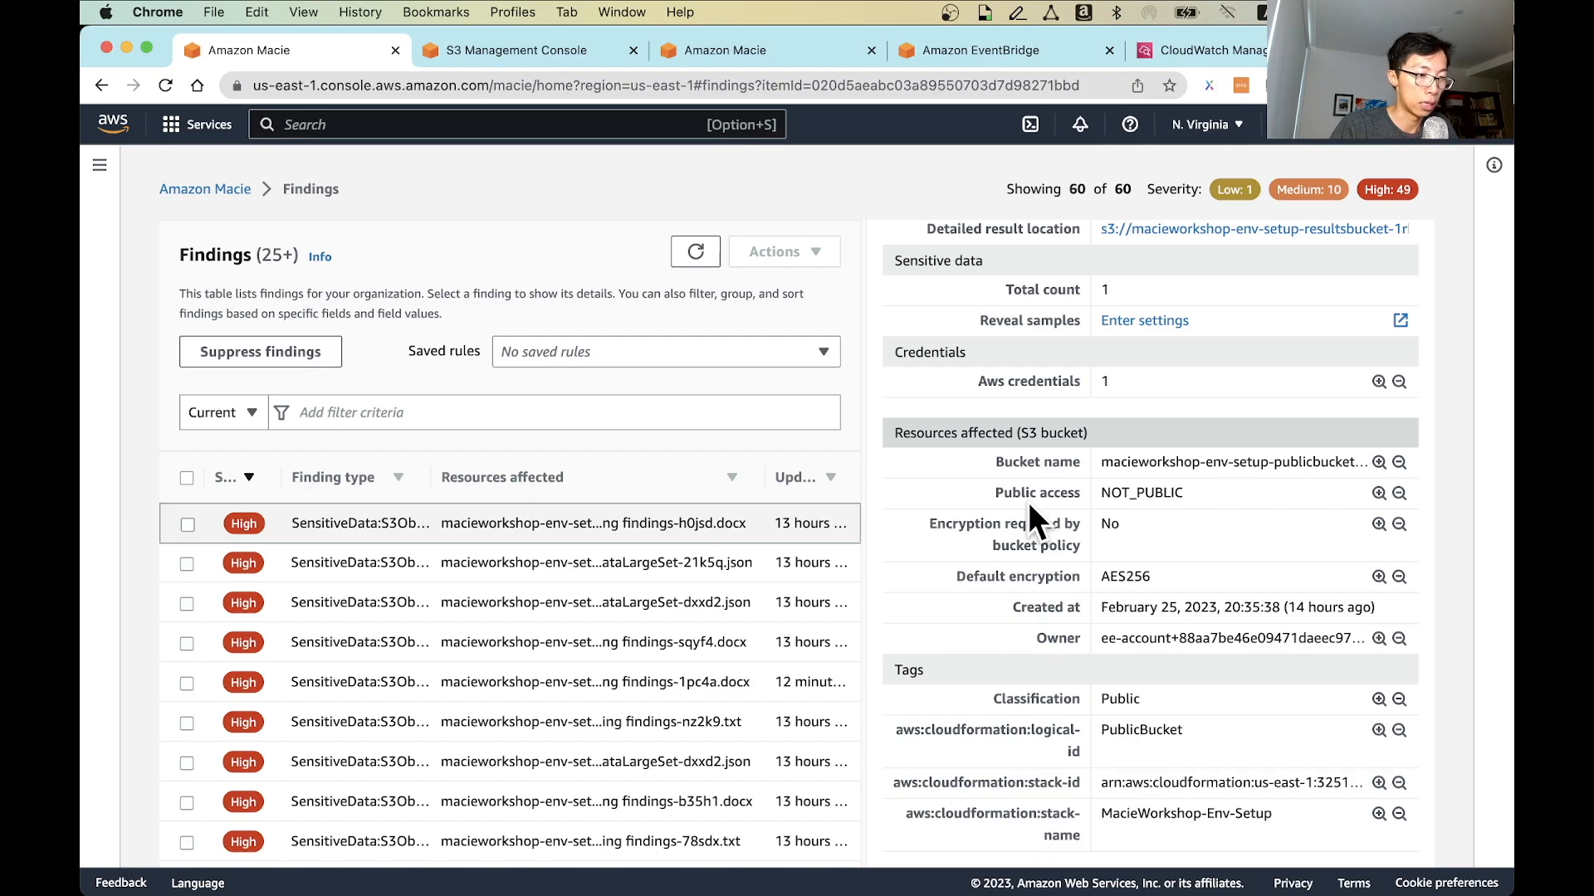
{"action": "scroll", "coordinate": [1027, 501], "scroll_direction": "down", "scroll_amount": 4}
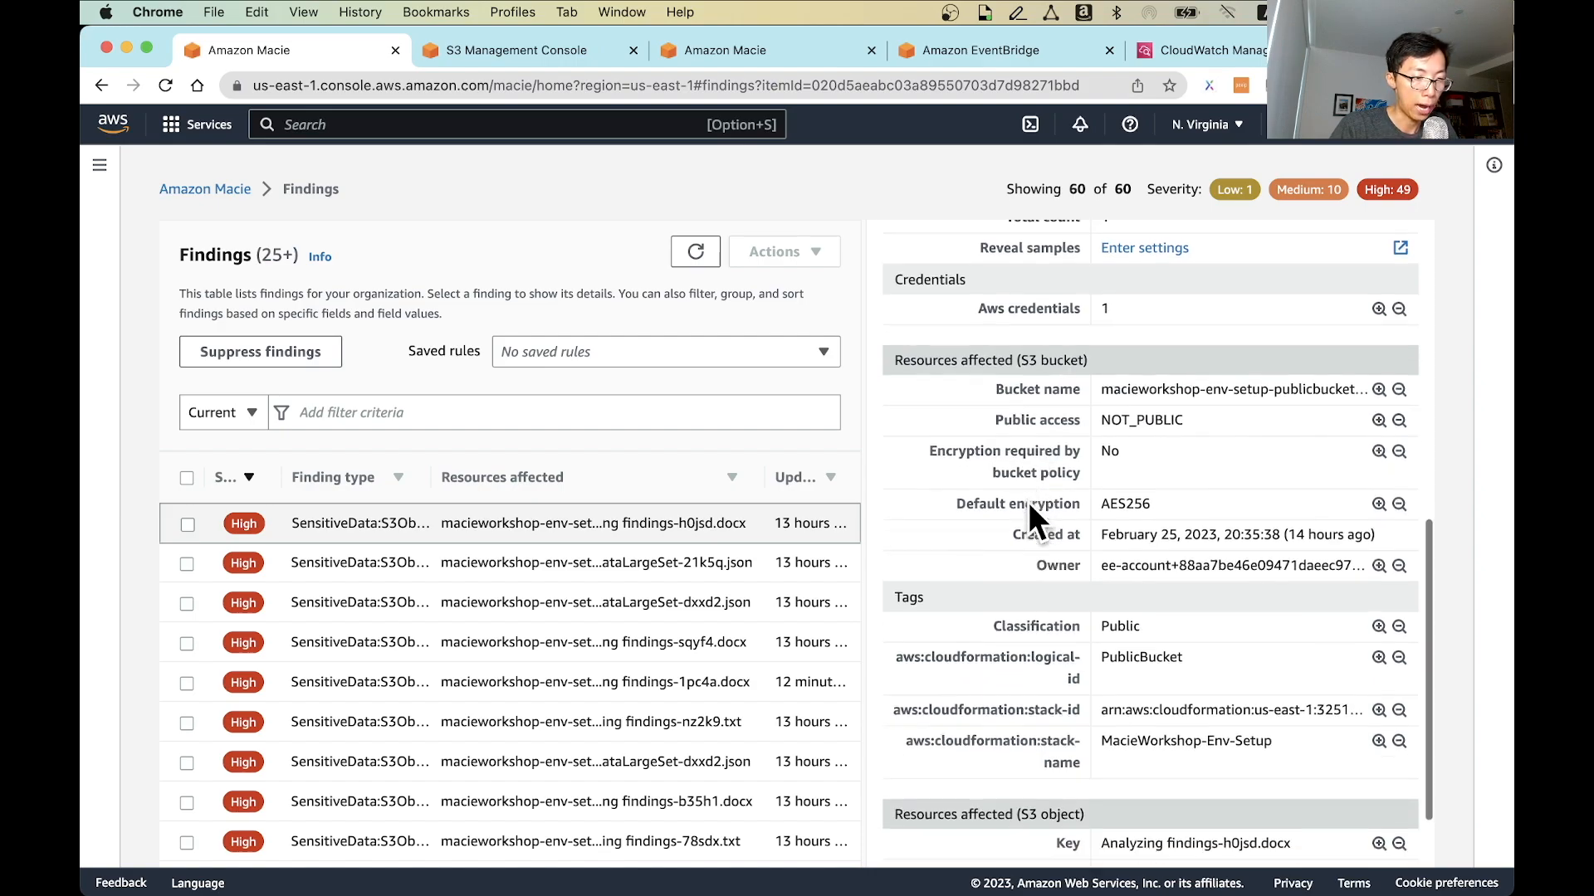
{"action": "scroll", "coordinate": [1028, 502], "scroll_direction": "down", "scroll_amount": 3}
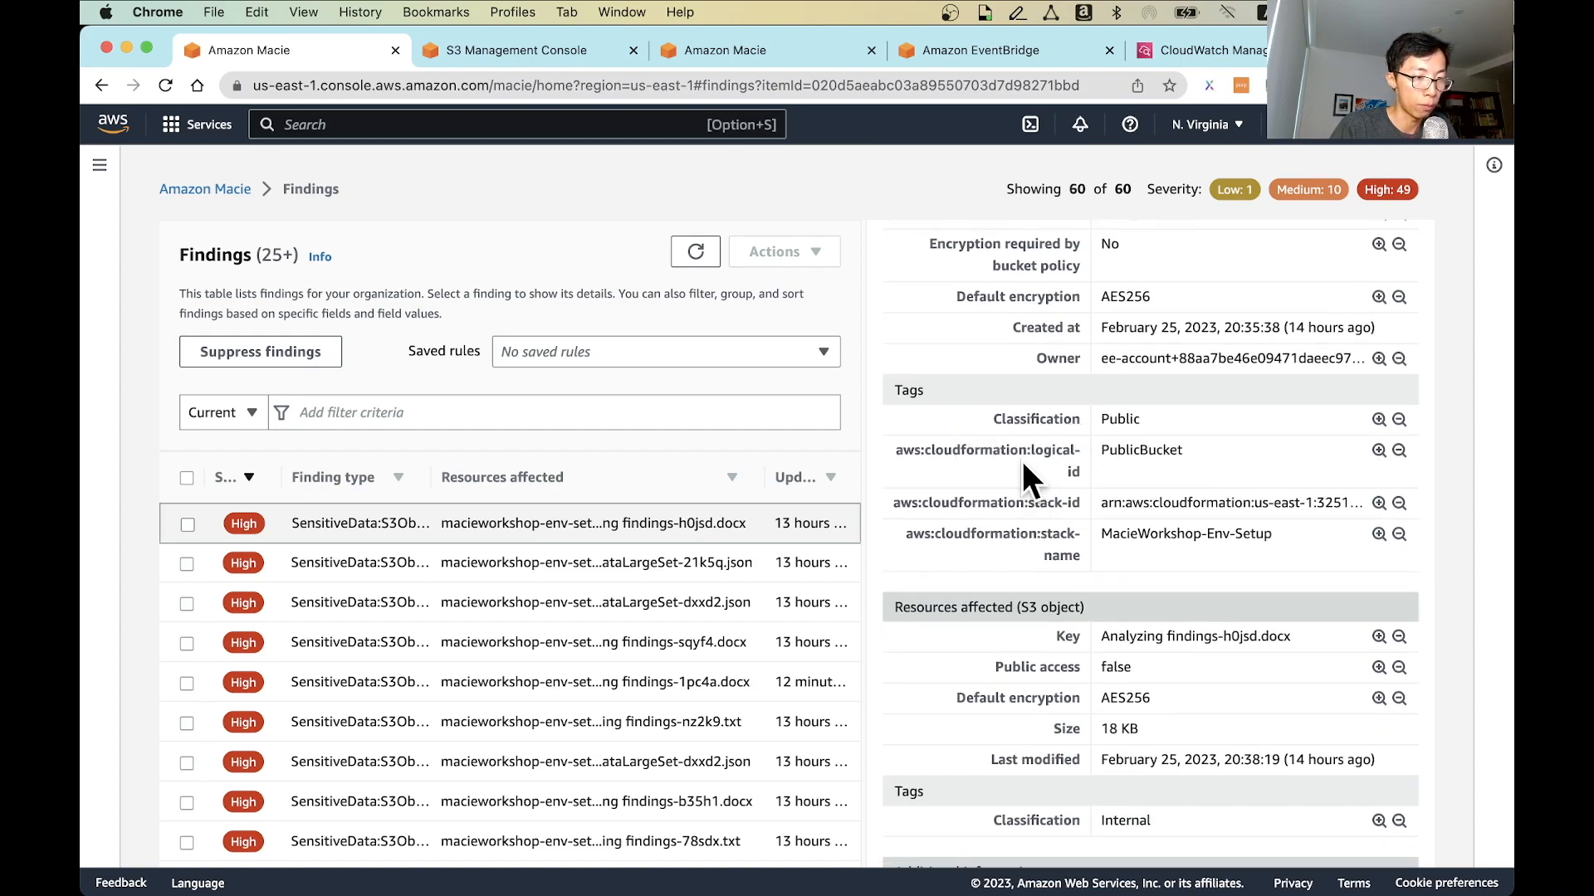
{"action": "scroll", "coordinate": [973, 491], "scroll_direction": "down", "scroll_amount": 2}
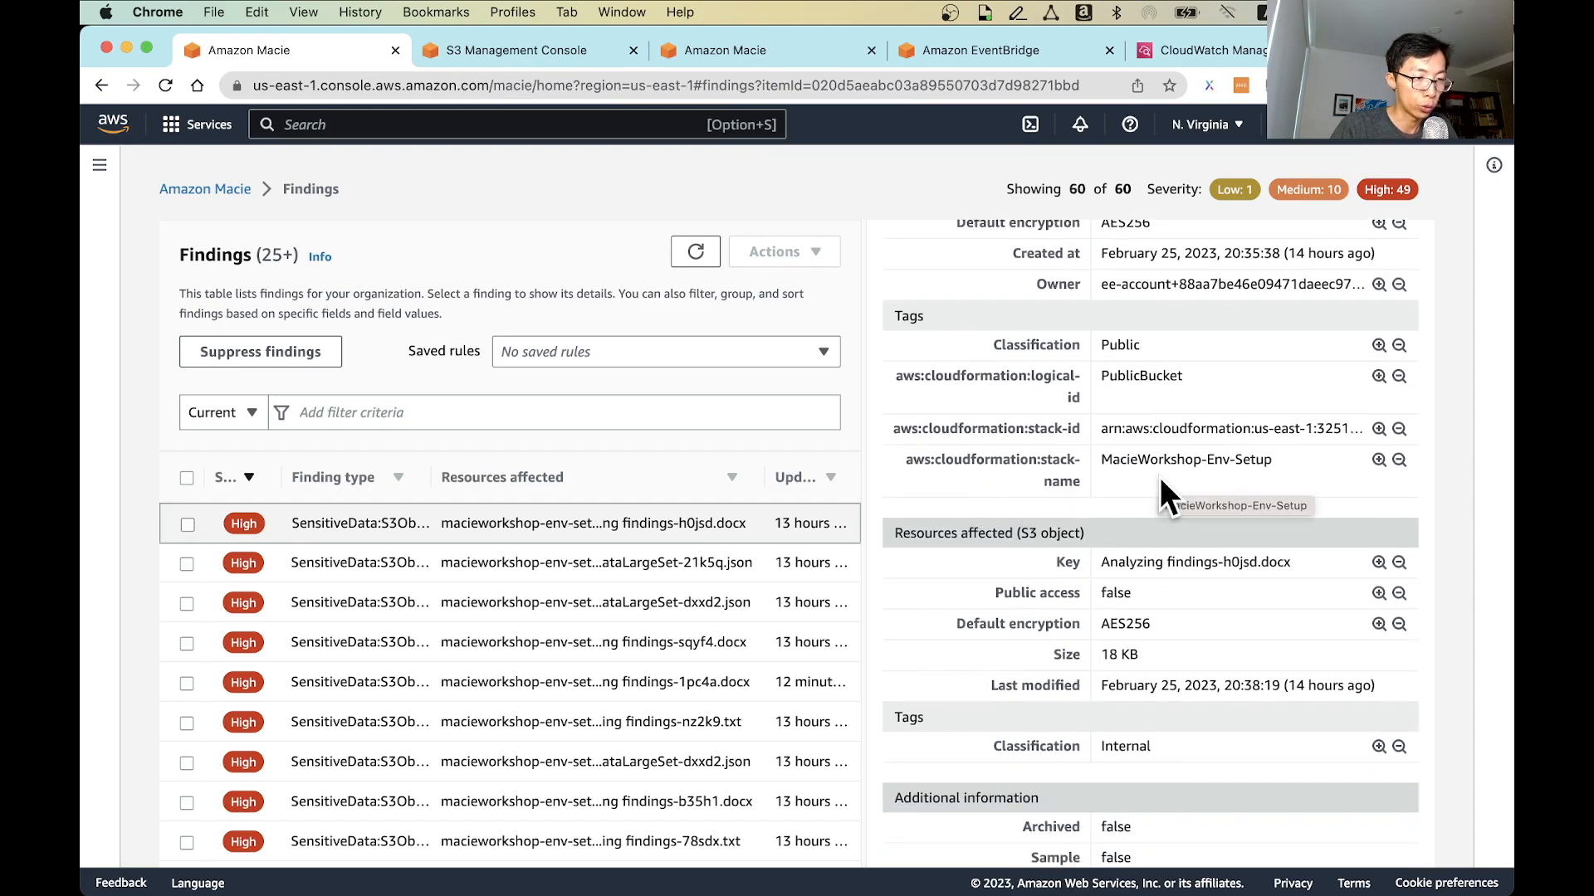
{"action": "scroll", "coordinate": [1158, 476], "scroll_direction": "down", "scroll_amount": 2}
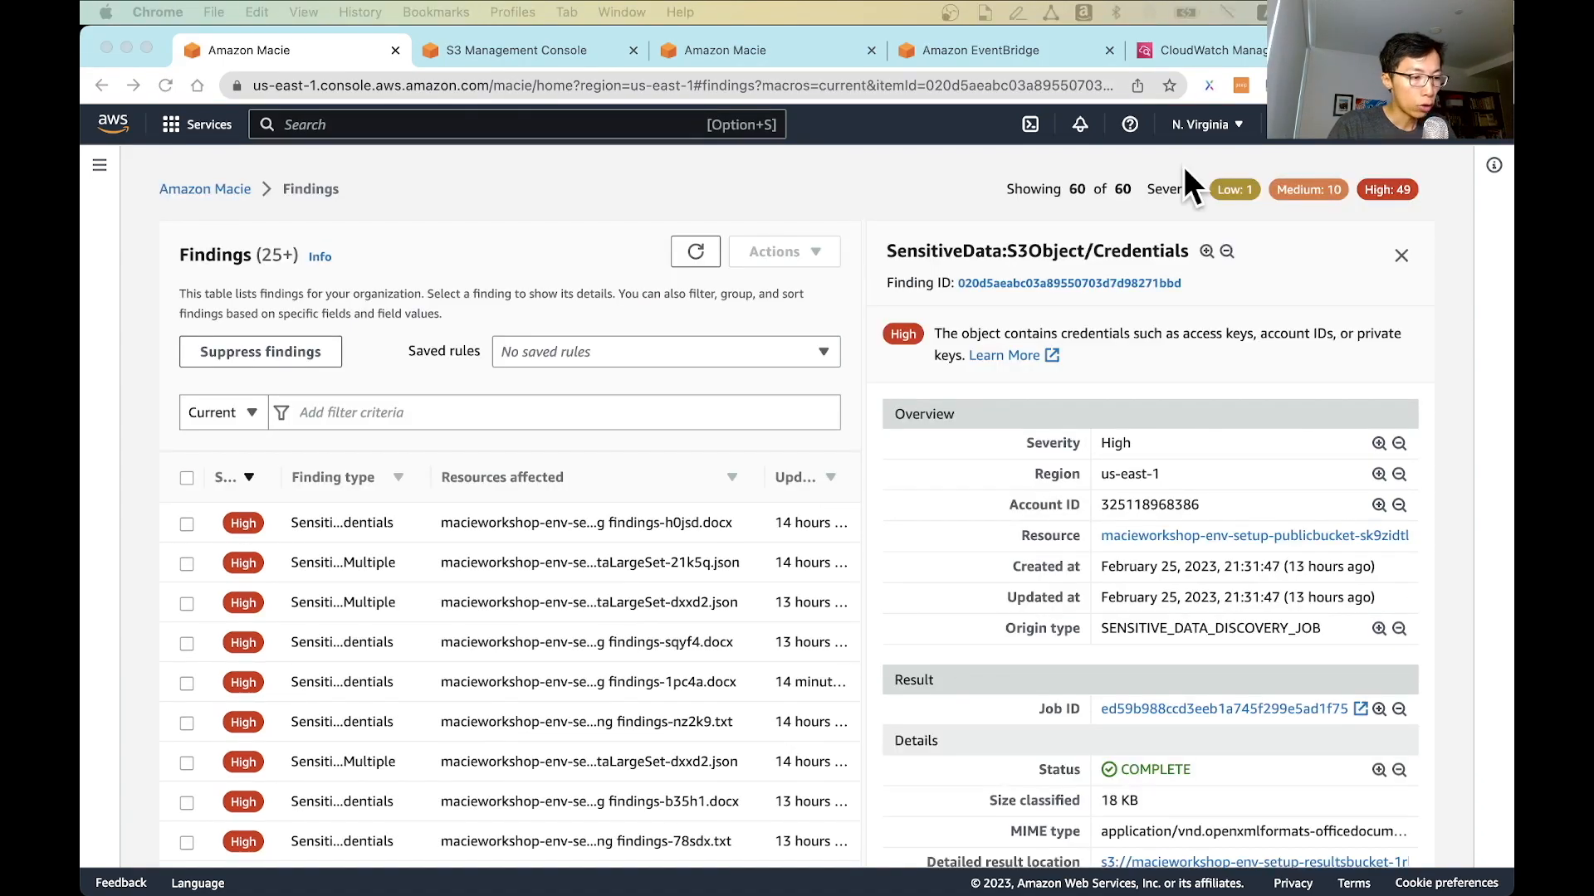
Return to the "Analyzing findings-h0jsd.docx" finding and recheck its overview and result details.
{"action": "left_click", "coordinate": [362, 535]}
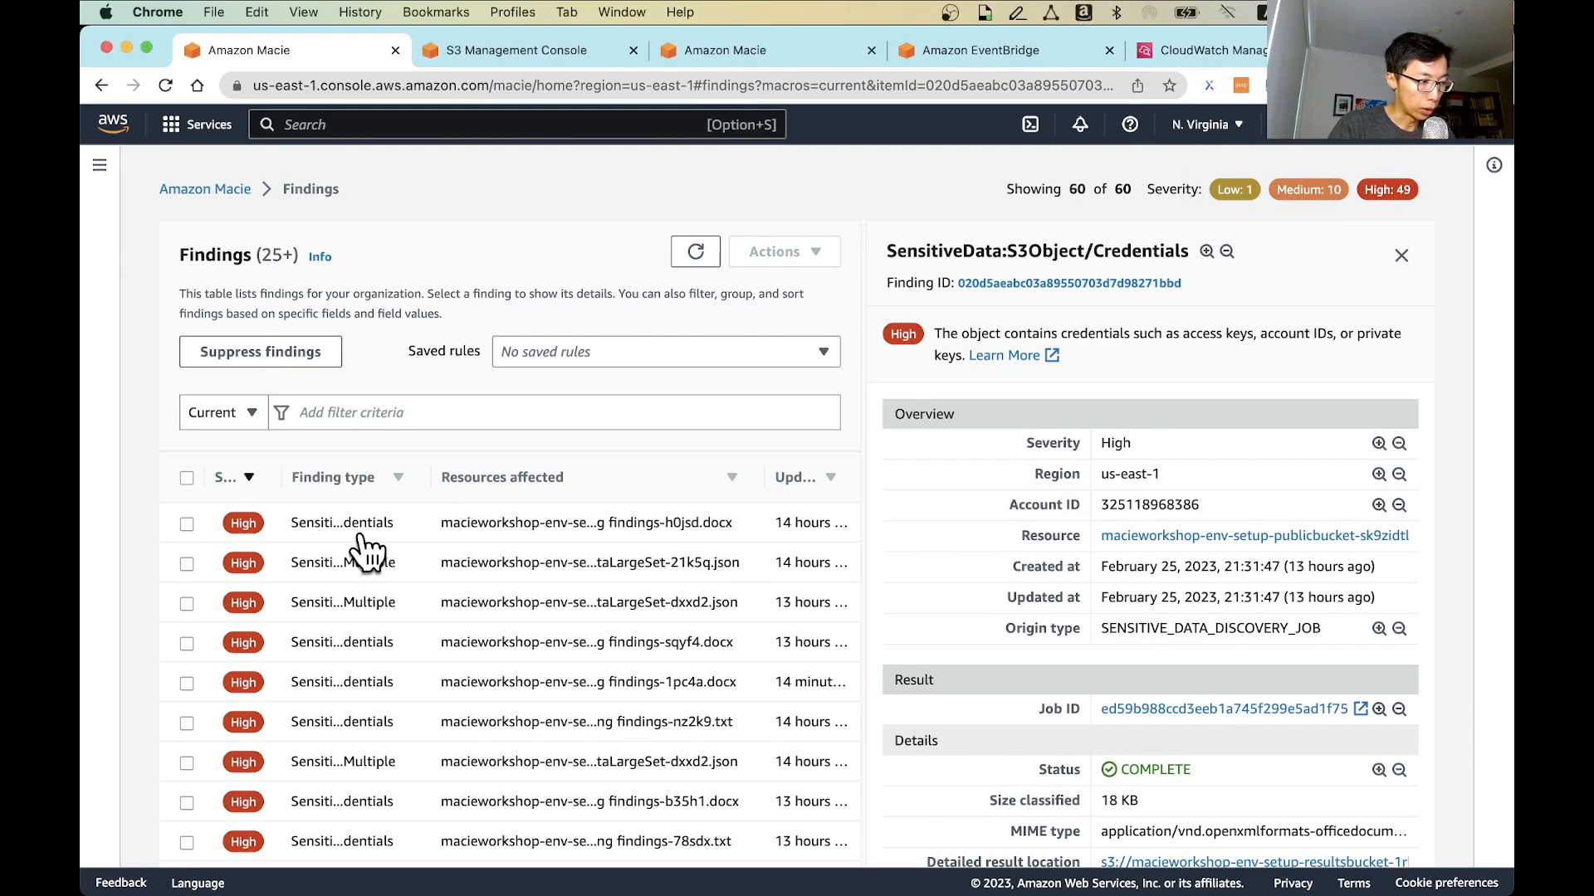
{"action": "left_click", "coordinate": [429, 520]}
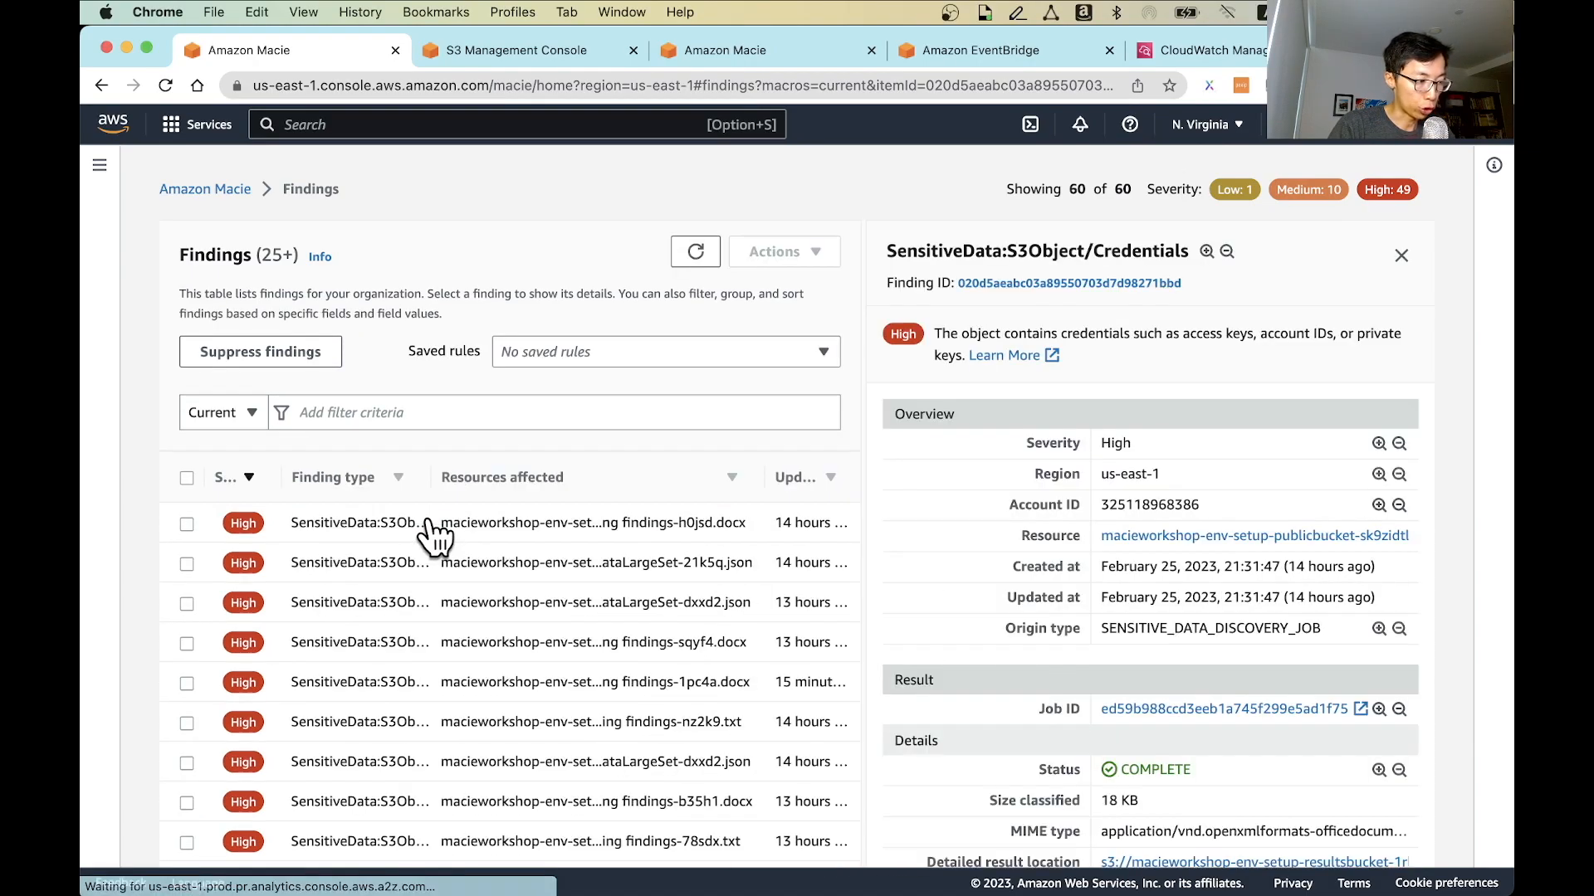
{"action": "scroll", "coordinate": [1365, 524], "scroll_direction": "down", "scroll_amount": 3}
{"action": "scroll", "coordinate": [1362, 511], "scroll_direction": "down", "scroll_amount": 1}
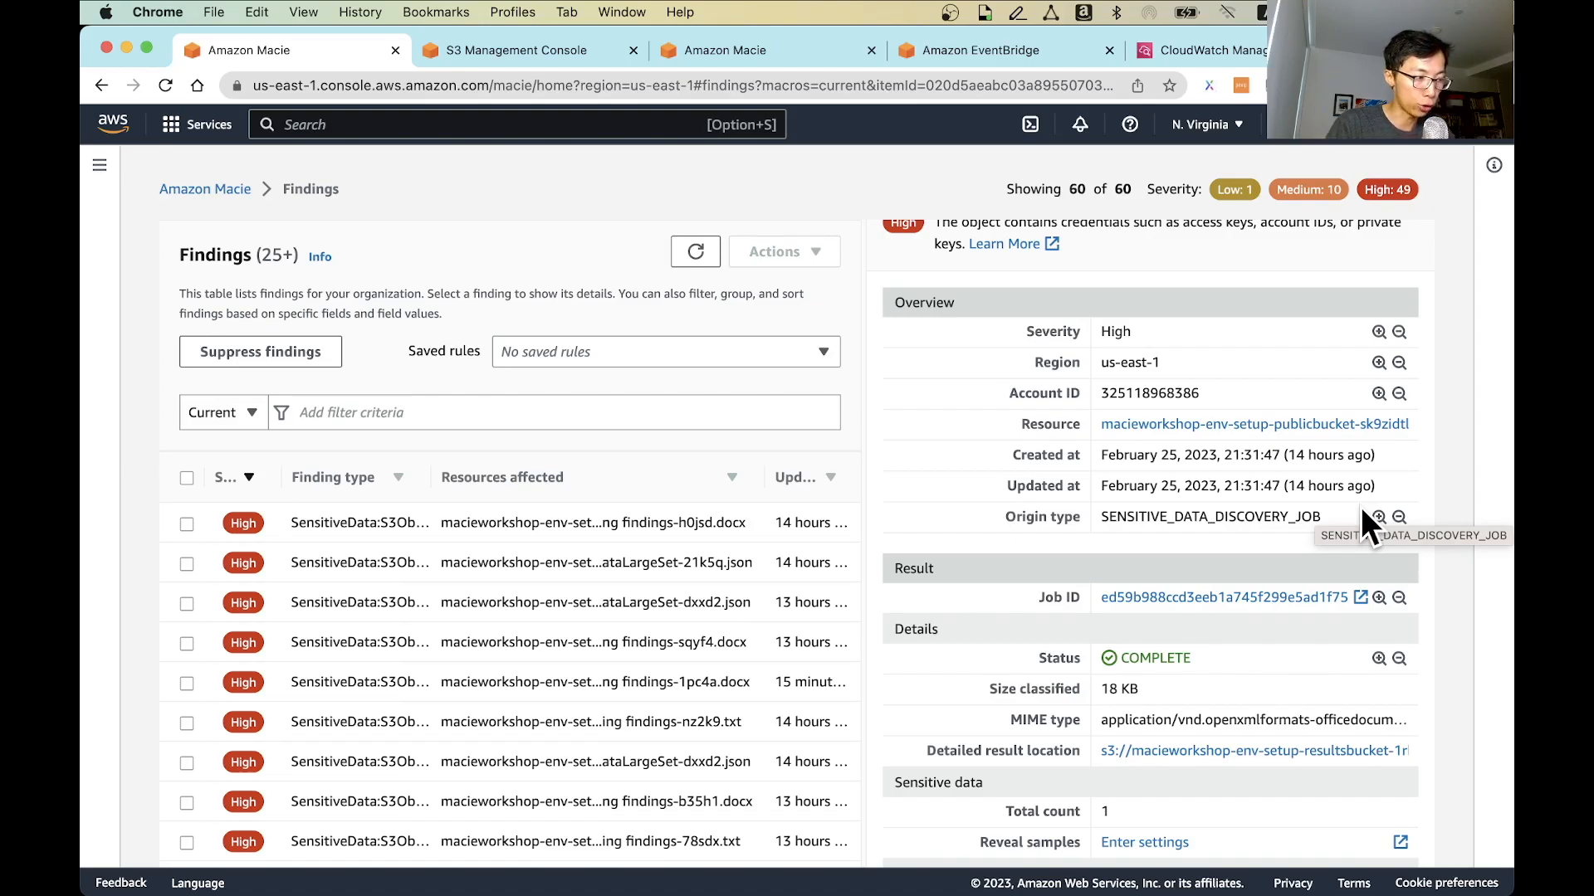
Look through the severity-sorted findings list, loading more entries, and return to its beginning.
{"action": "scroll", "coordinate": [694, 594], "scroll_direction": "down", "scroll_amount": 5}
{"action": "scroll", "coordinate": [695, 595], "scroll_direction": "down", "scroll_amount": 5}
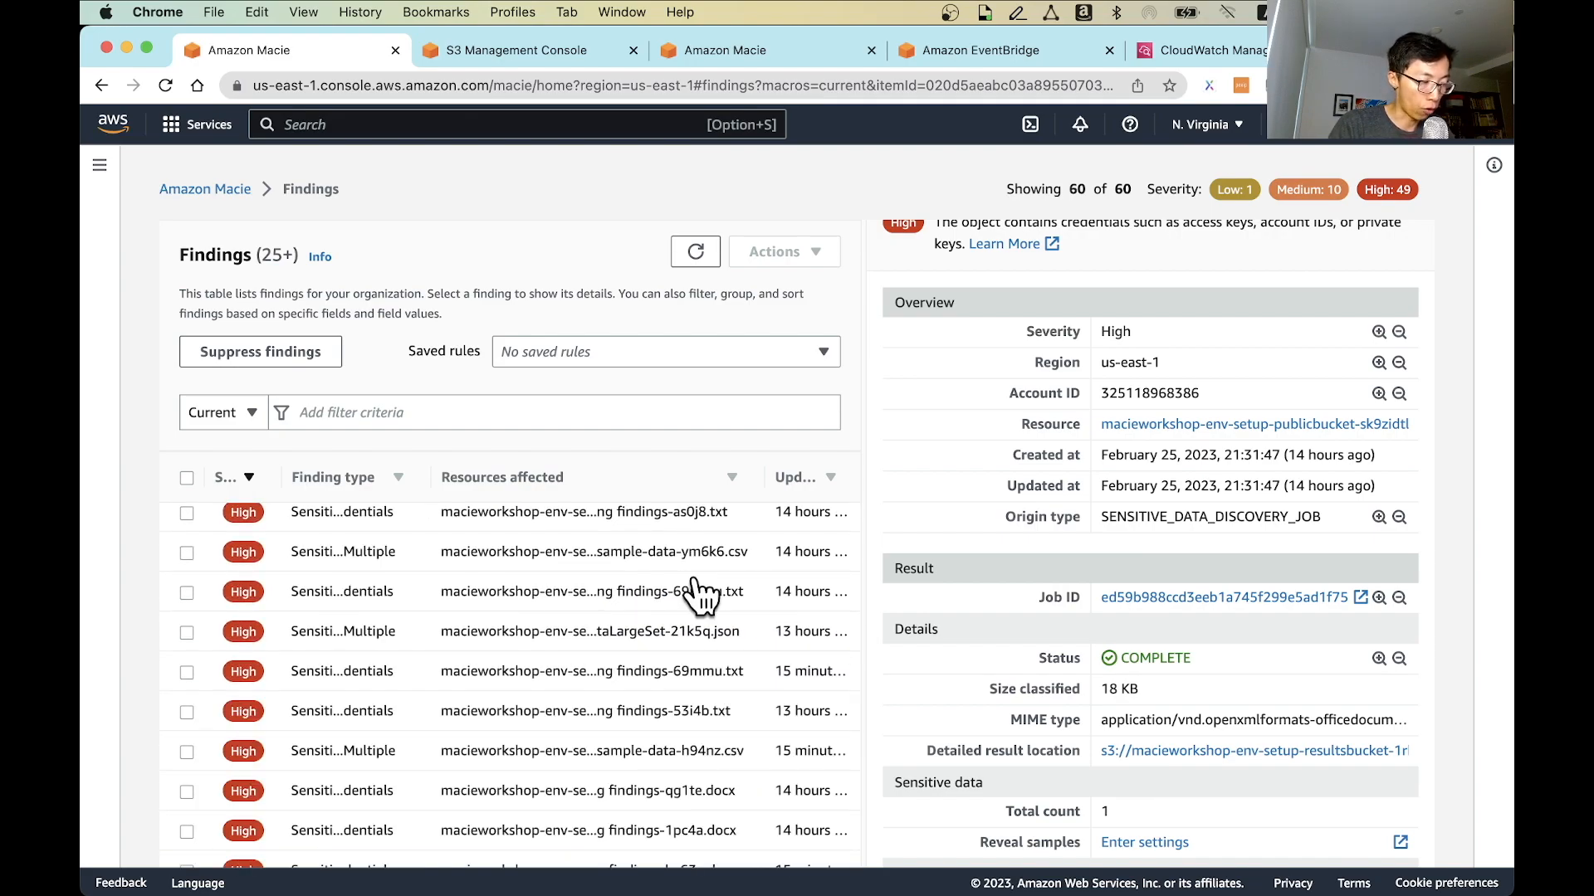
{"action": "scroll", "coordinate": [696, 581], "scroll_direction": "down", "scroll_amount": 5}
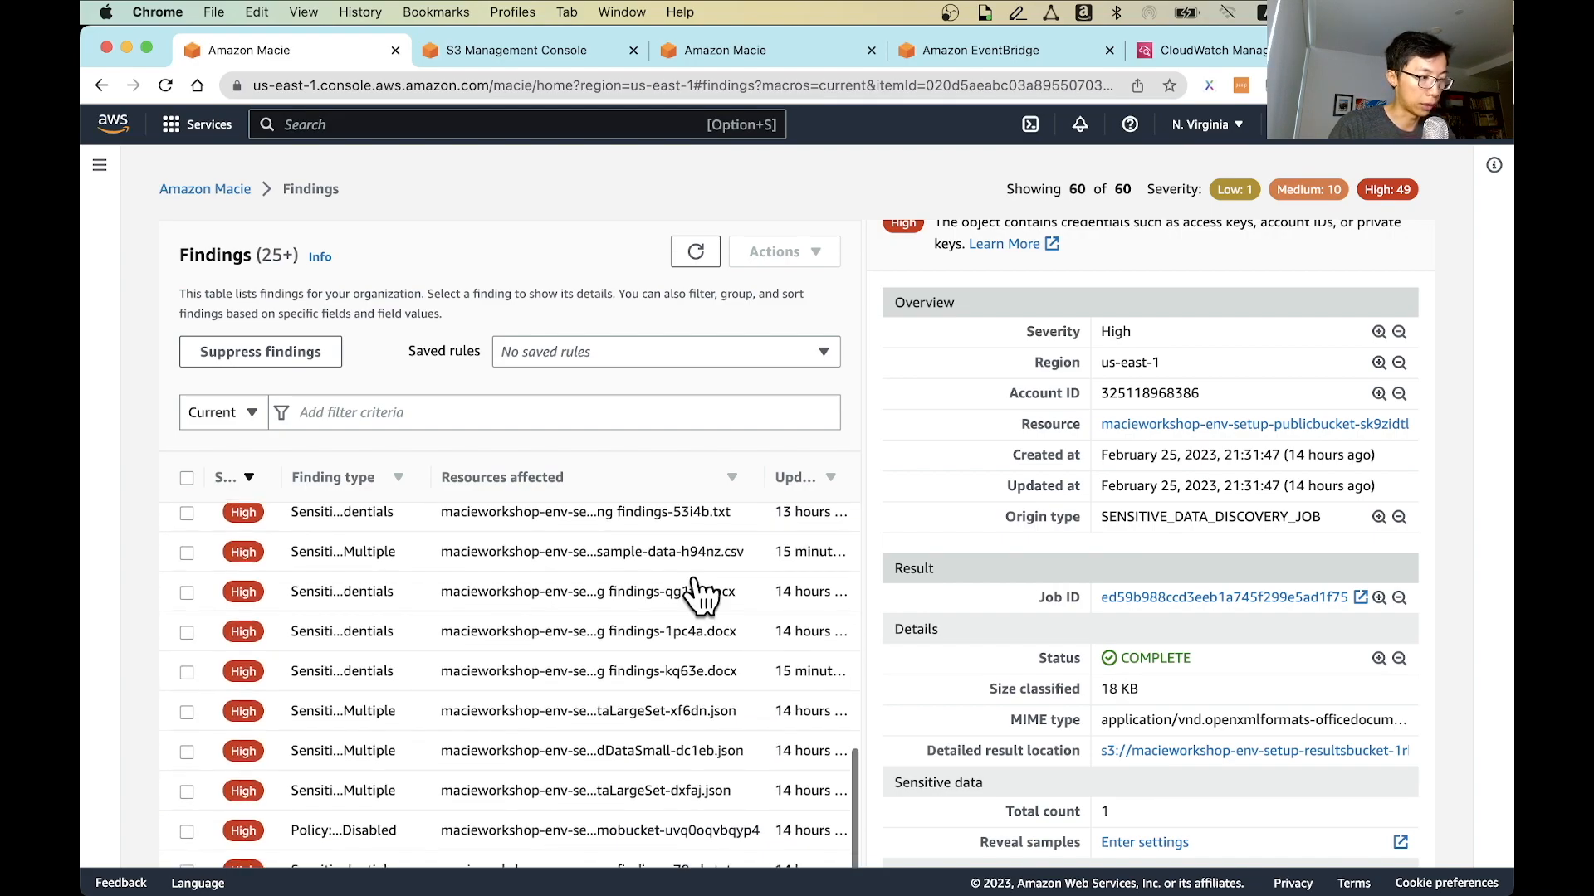
{"action": "scroll", "coordinate": [696, 581], "scroll_direction": "down", "scroll_amount": 5}
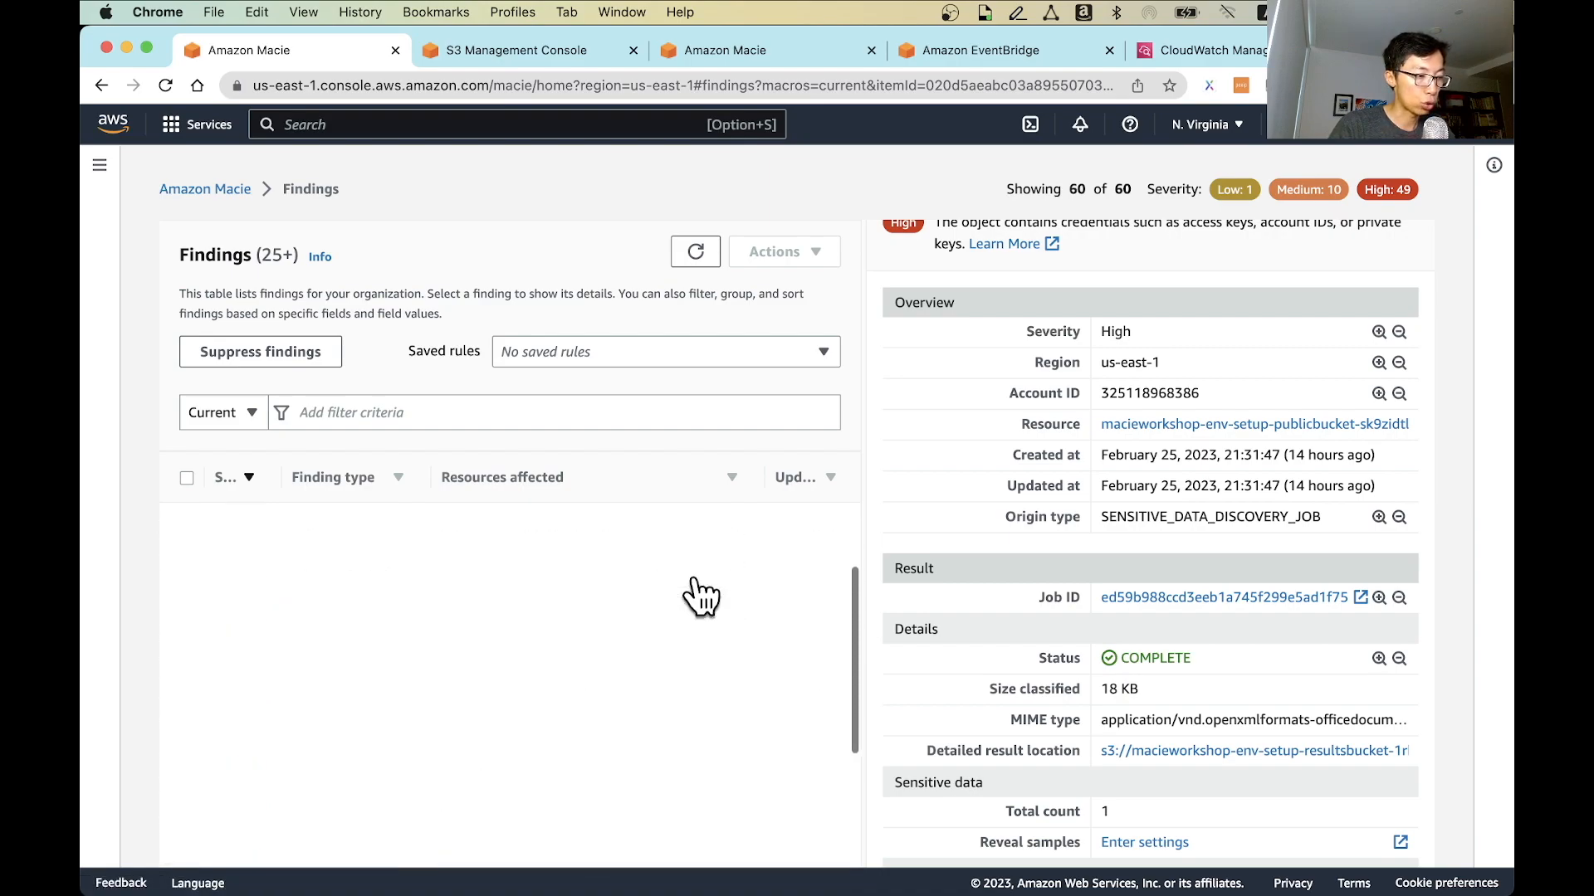
{"action": "scroll", "coordinate": [696, 575], "scroll_direction": "up", "scroll_amount": 1}
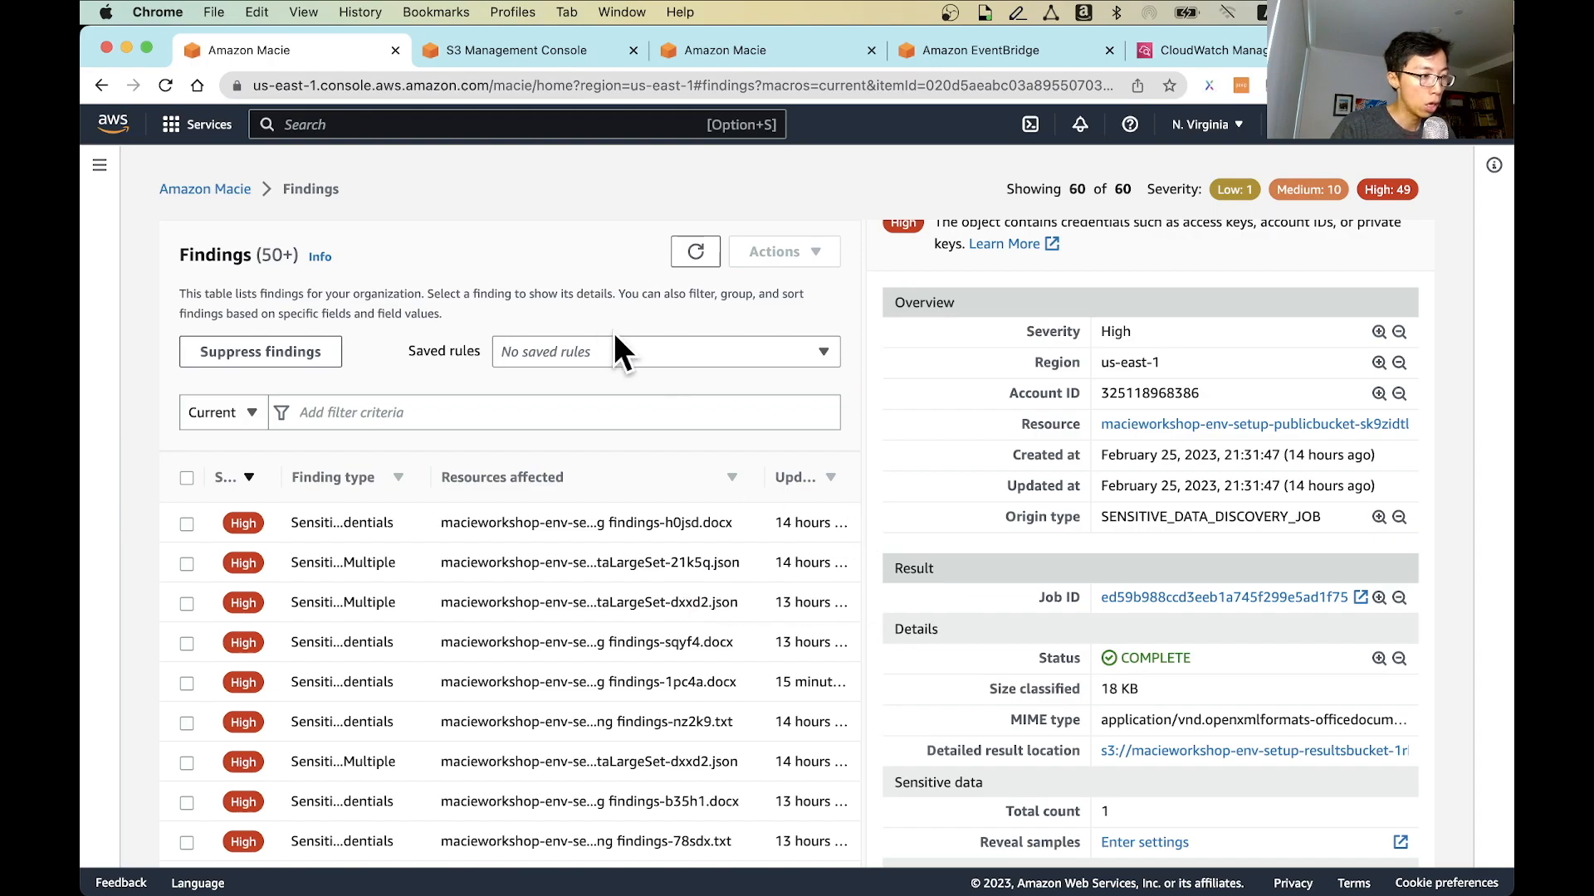
Explore the available findings filter criteria, checking the Account ID entry and the Severity options without applying either.
{"action": "left_click", "coordinate": [324, 413]}
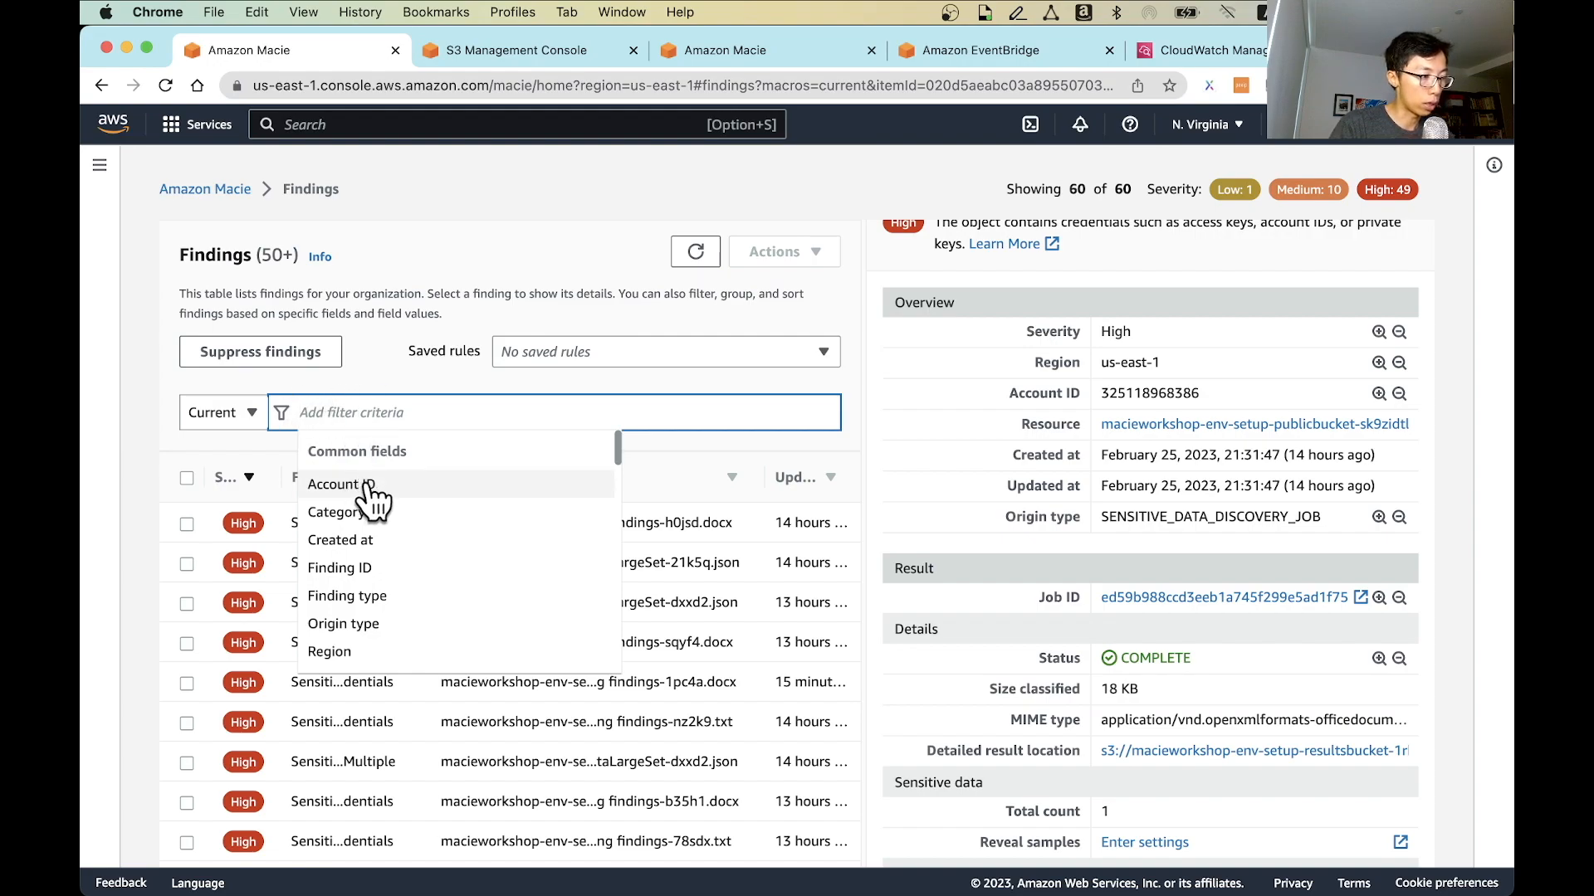
{"action": "left_click", "coordinate": [415, 489]}
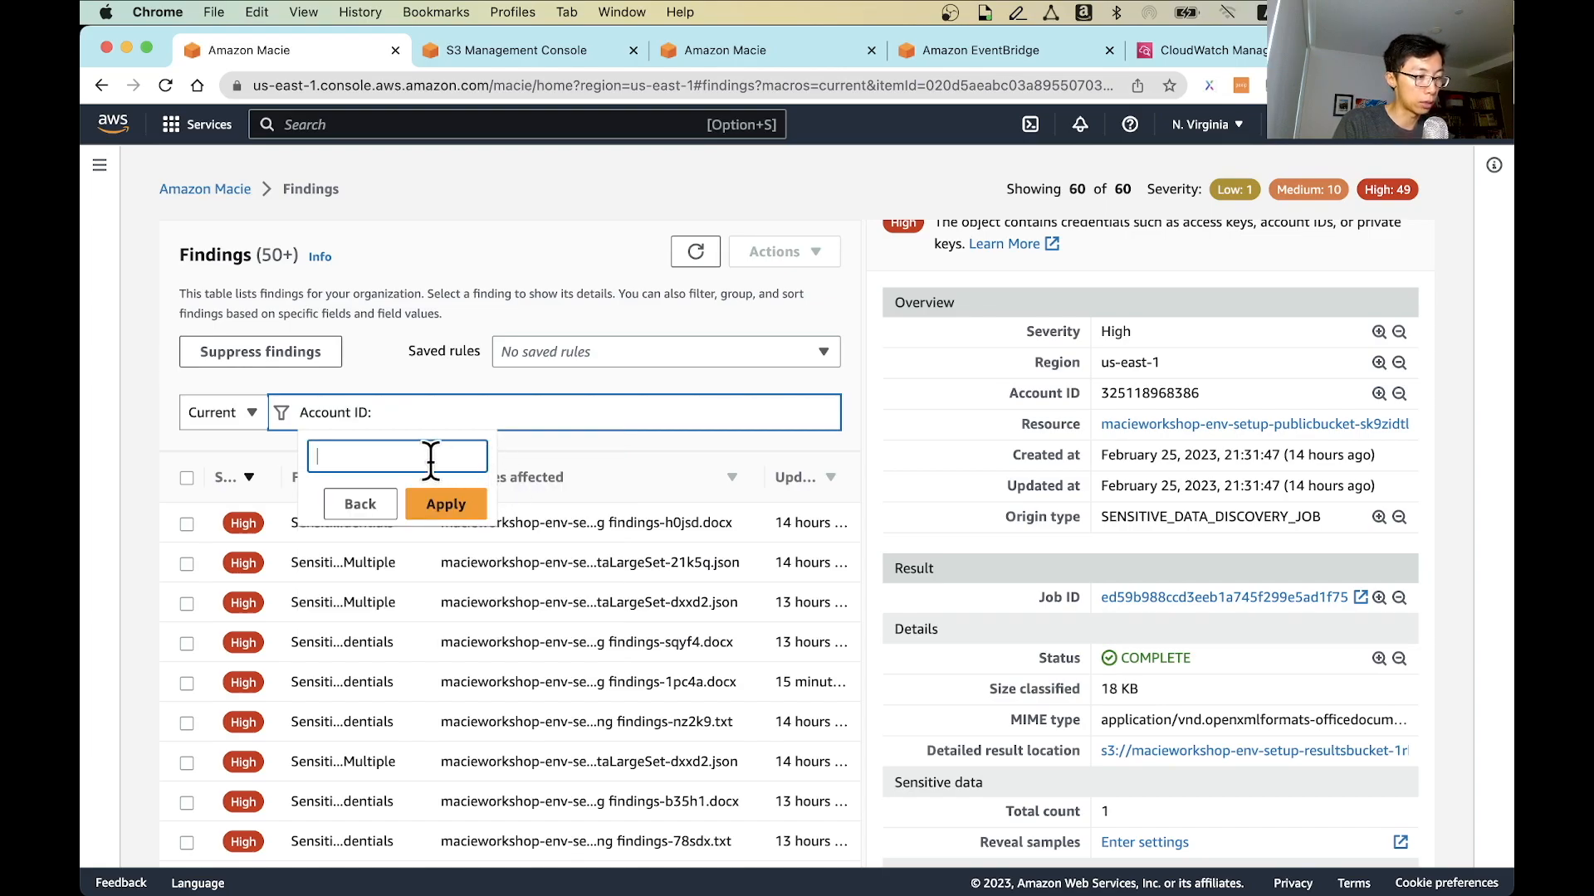
{"action": "left_click", "coordinate": [359, 504]}
{"action": "scroll", "coordinate": [422, 527], "scroll_direction": "down", "scroll_amount": 3}
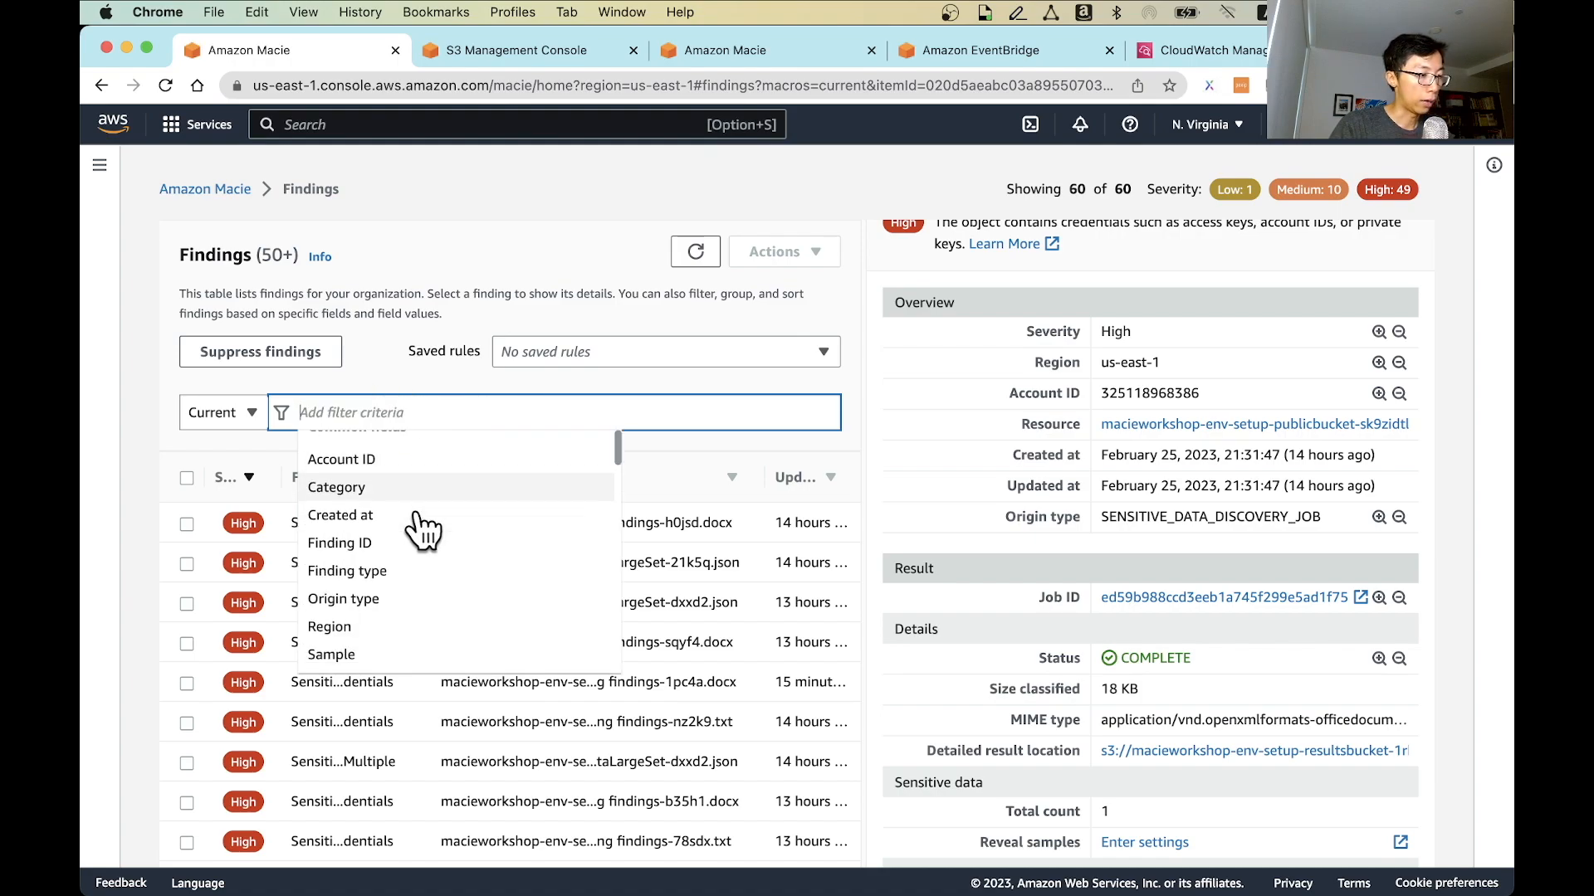
{"action": "scroll", "coordinate": [421, 527], "scroll_direction": "down", "scroll_amount": 1}
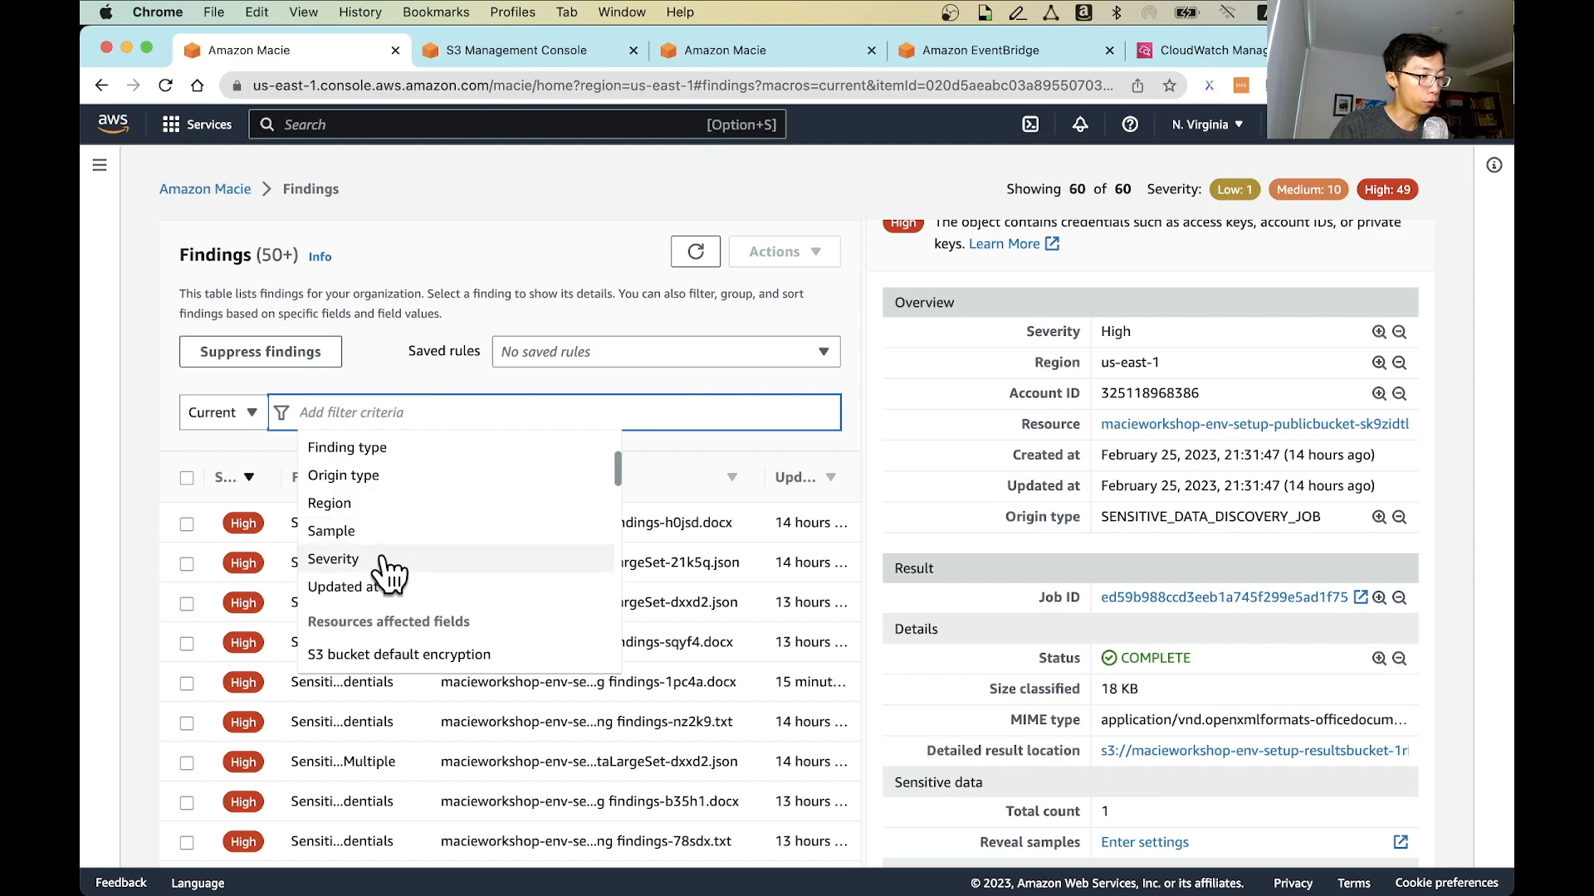
{"action": "left_click", "coordinate": [332, 559]}
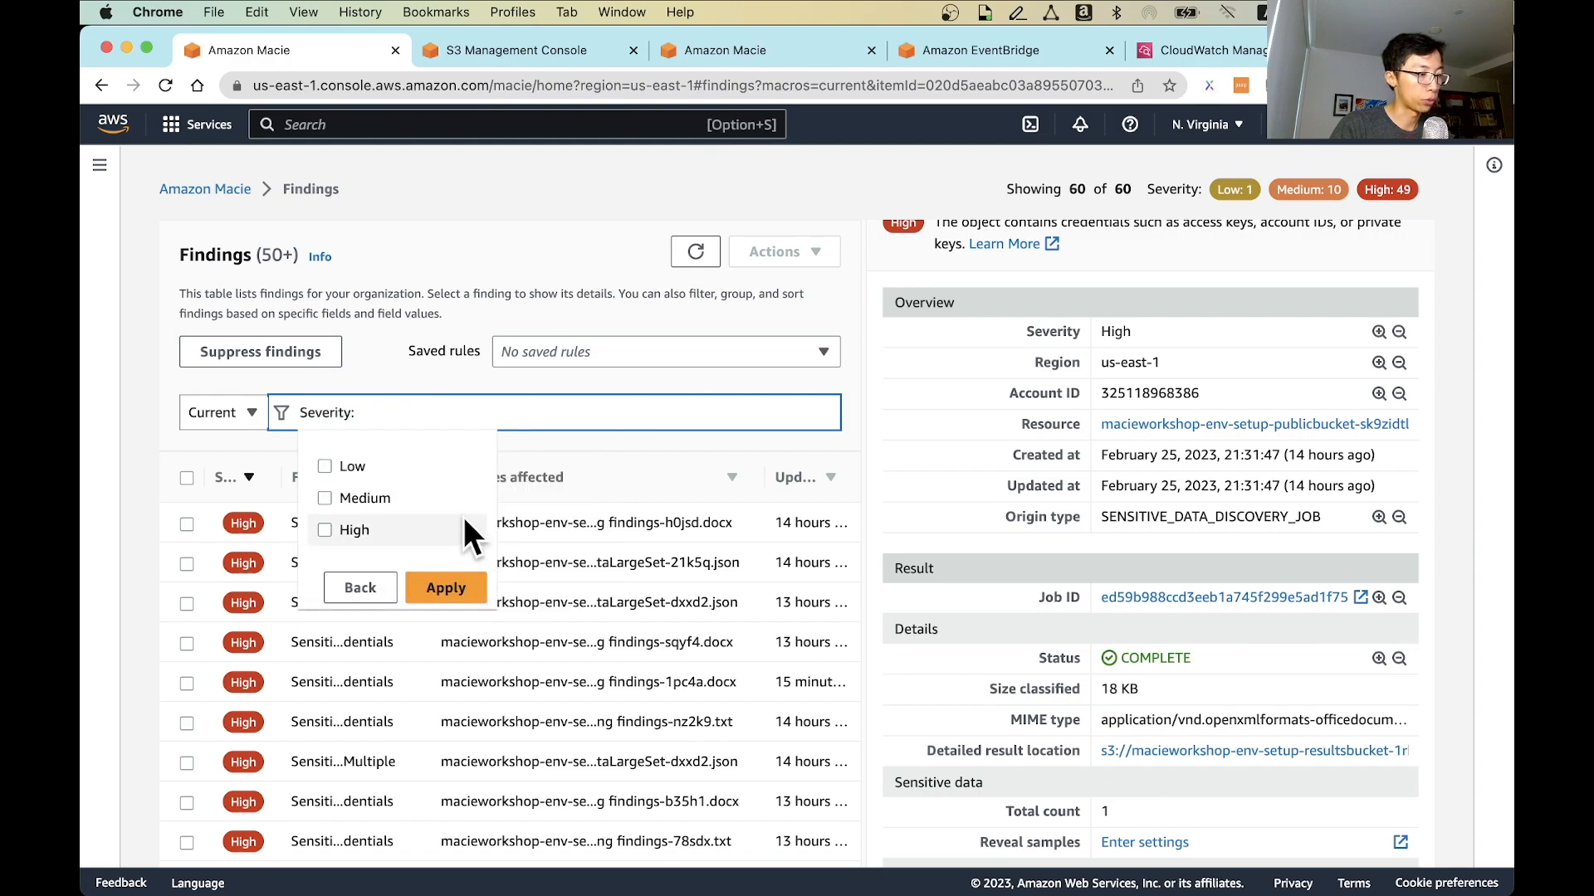
{"action": "left_click", "coordinate": [621, 440]}
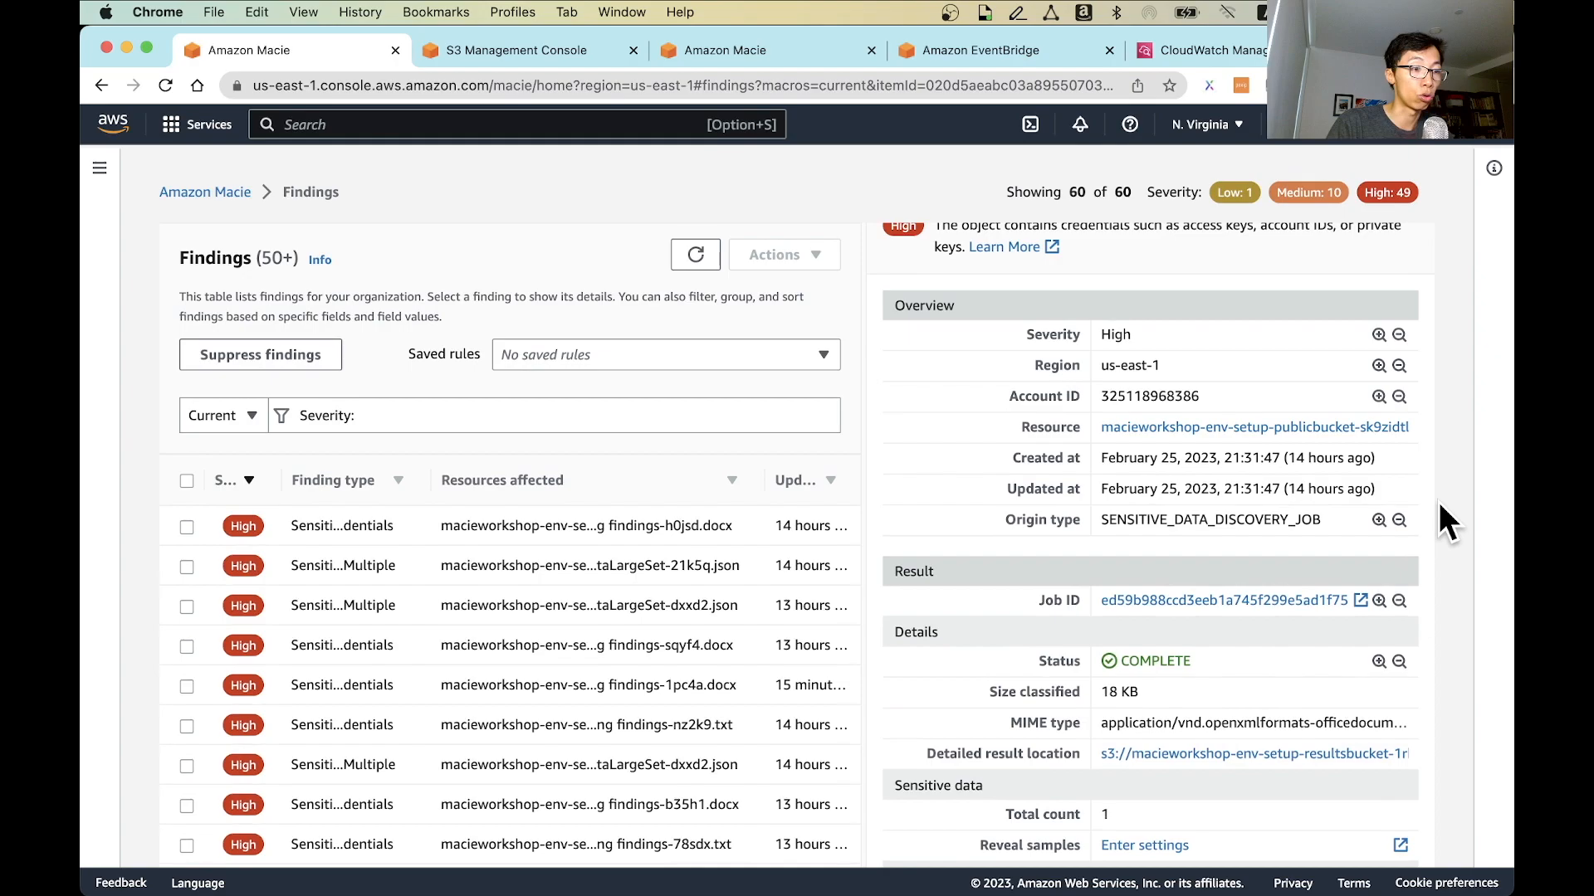
Reopen the "Analyzing findings-h0jsd.docx" finding and filter the list to its finding type, SensitiveData:S3Object/Credentials.
{"action": "scroll", "coordinate": [1403, 504], "scroll_direction": "up", "scroll_amount": 2}
{"action": "scroll", "coordinate": [1374, 495], "scroll_direction": "up", "scroll_amount": 1}
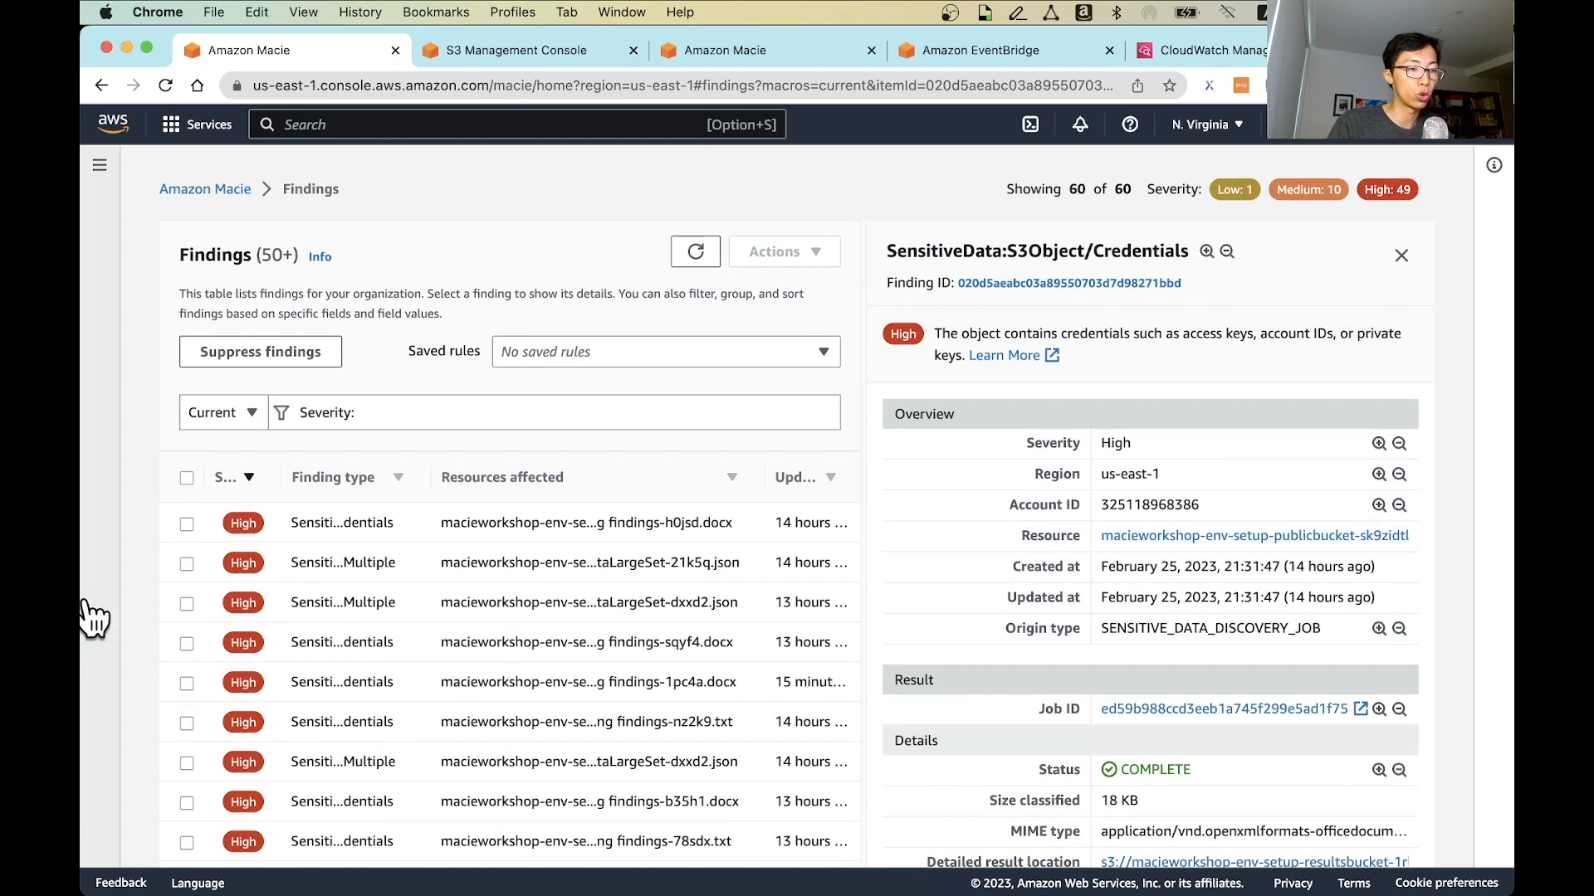
{"action": "left_click", "coordinate": [380, 524]}
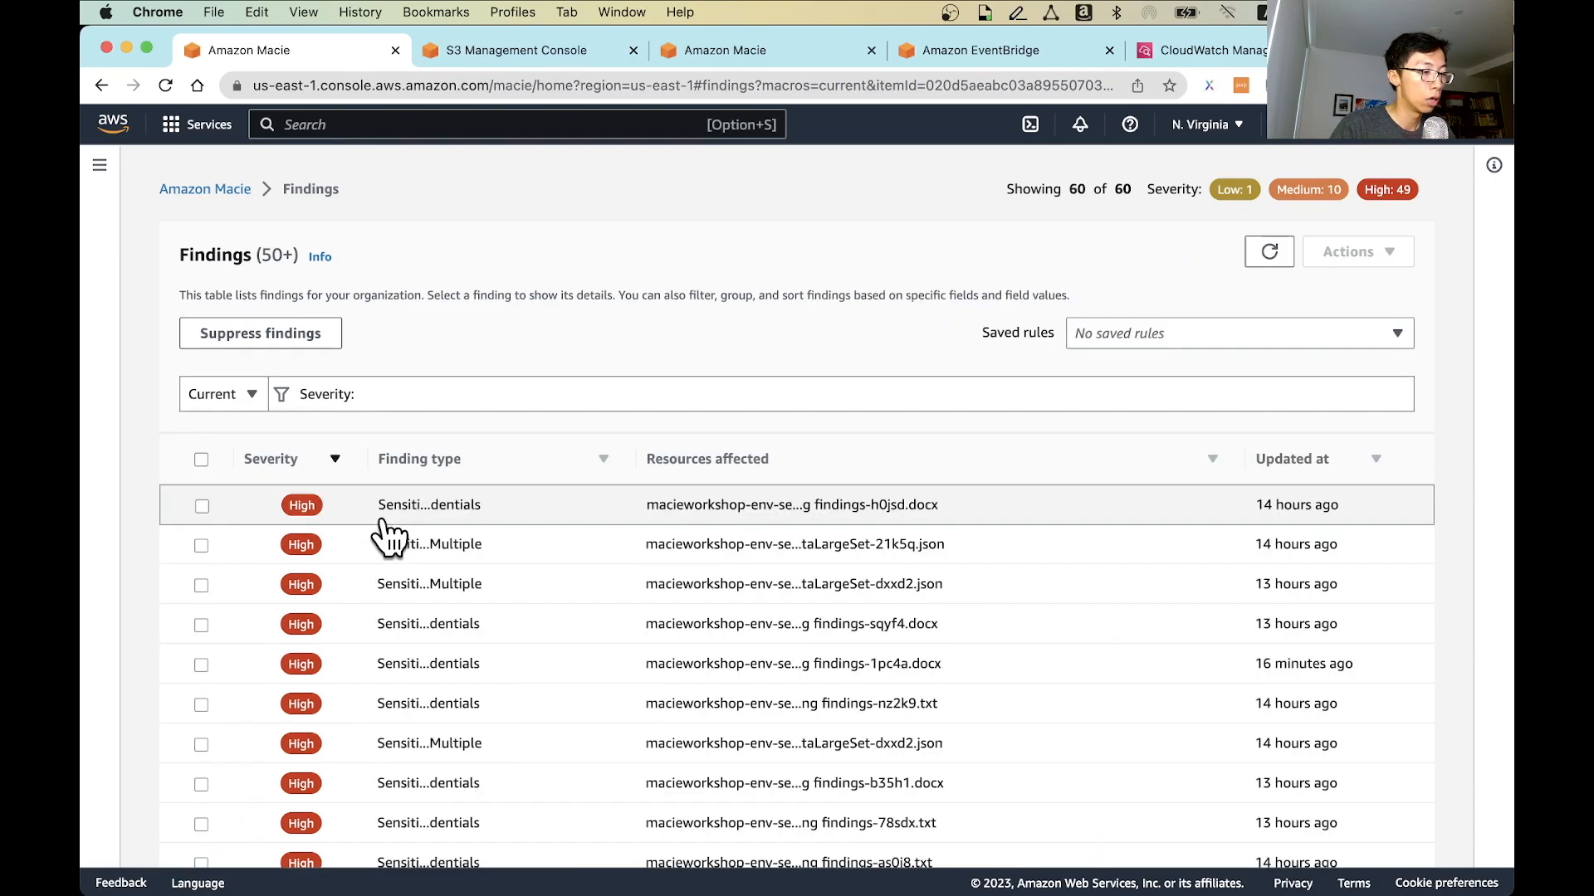
{"action": "left_click", "coordinate": [415, 521]}
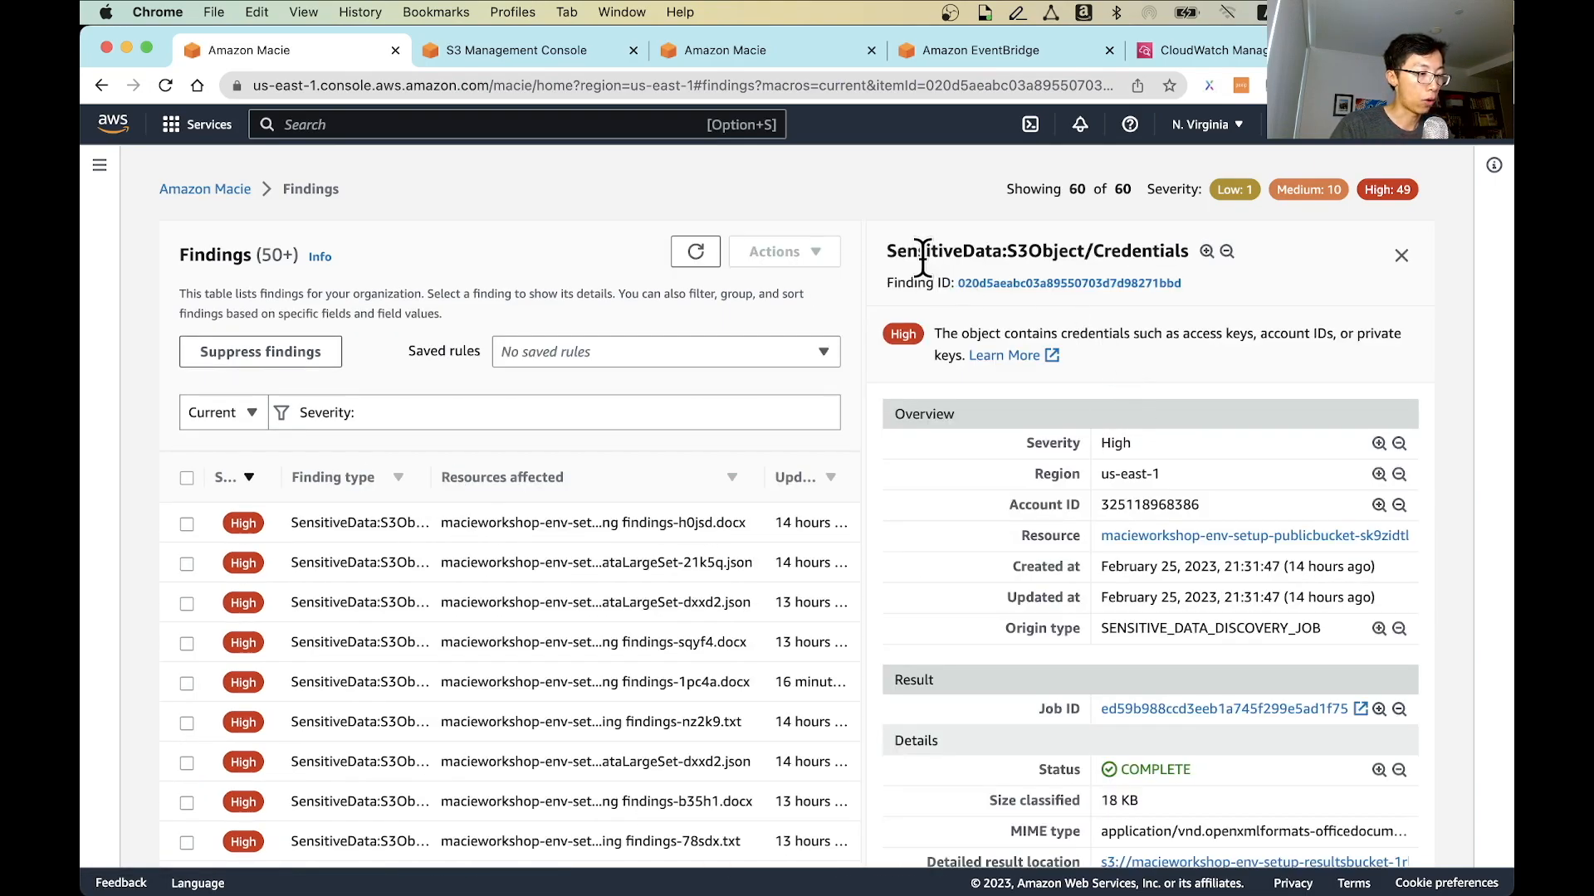
{"action": "left_click", "coordinate": [1206, 252]}
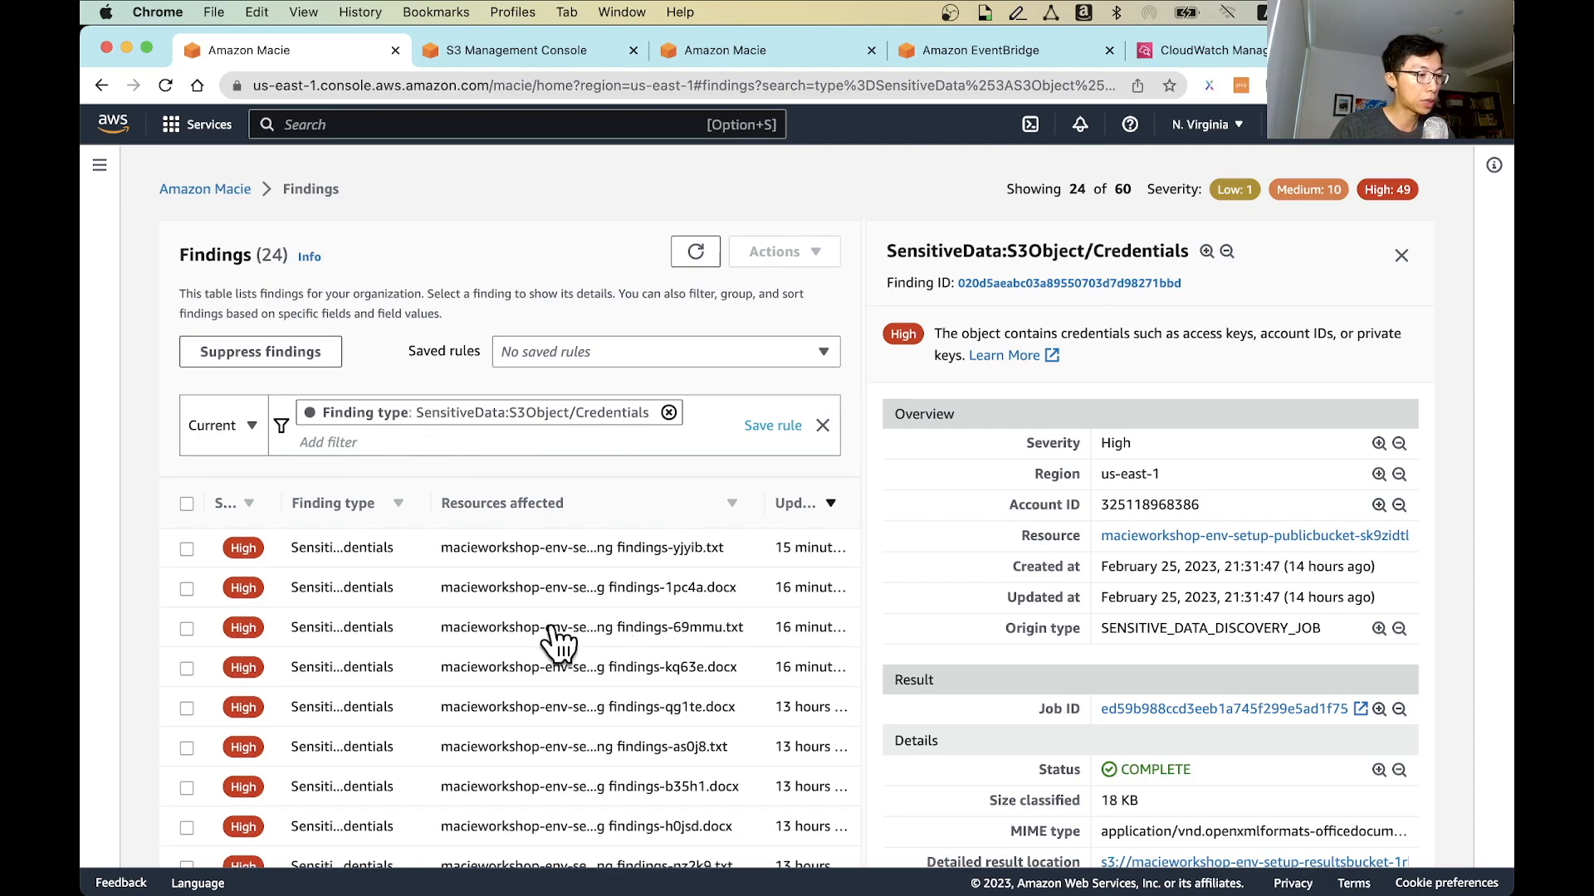
{"action": "scroll", "coordinate": [558, 644], "scroll_direction": "down", "scroll_amount": 2}
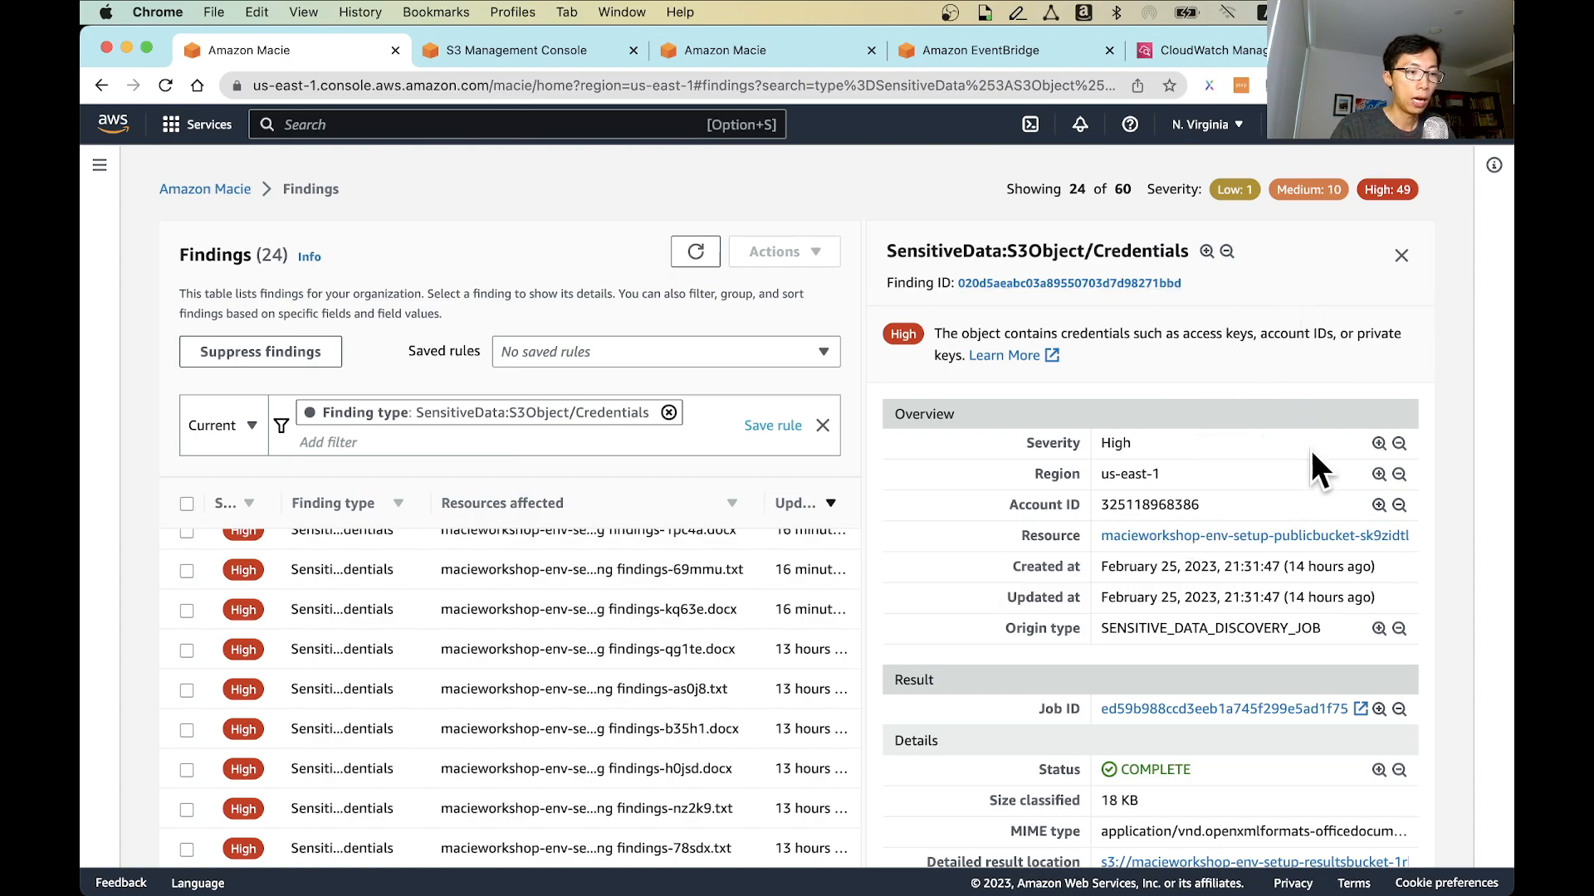
From the open finding's affected S3 bucket details, add a filter for bucket name macieworkshop-env-setup-publicbucket-sk9zidtl7ot9.
{"action": "scroll", "coordinate": [1323, 455], "scroll_direction": "down", "scroll_amount": 2}
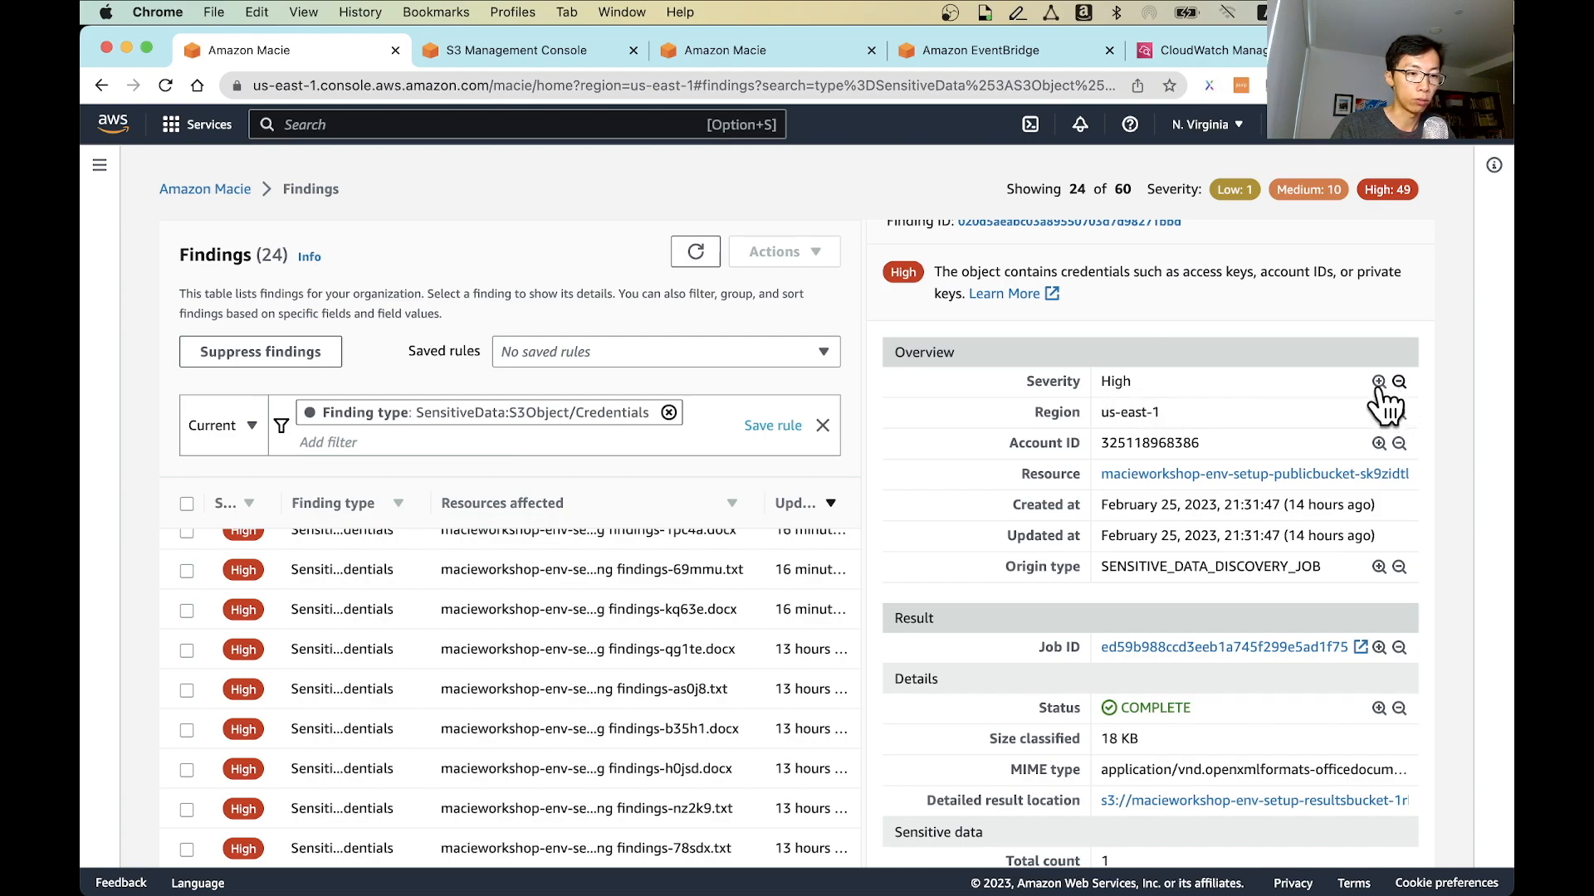
{"action": "scroll", "coordinate": [1344, 424], "scroll_direction": "down", "scroll_amount": 2}
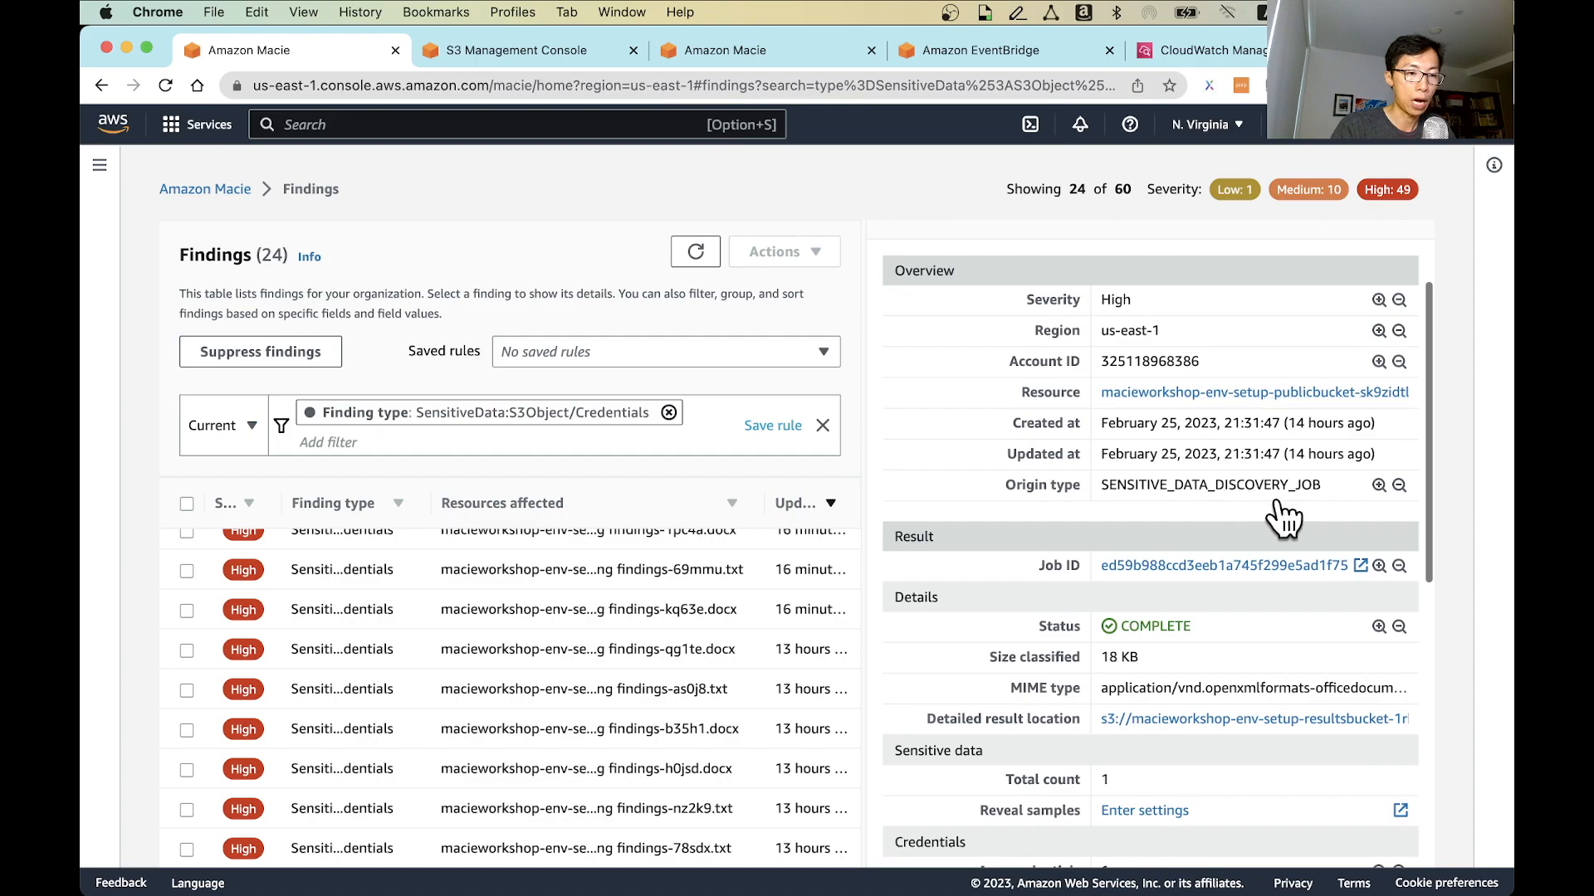
{"action": "scroll", "coordinate": [1292, 500], "scroll_direction": "down", "scroll_amount": 5}
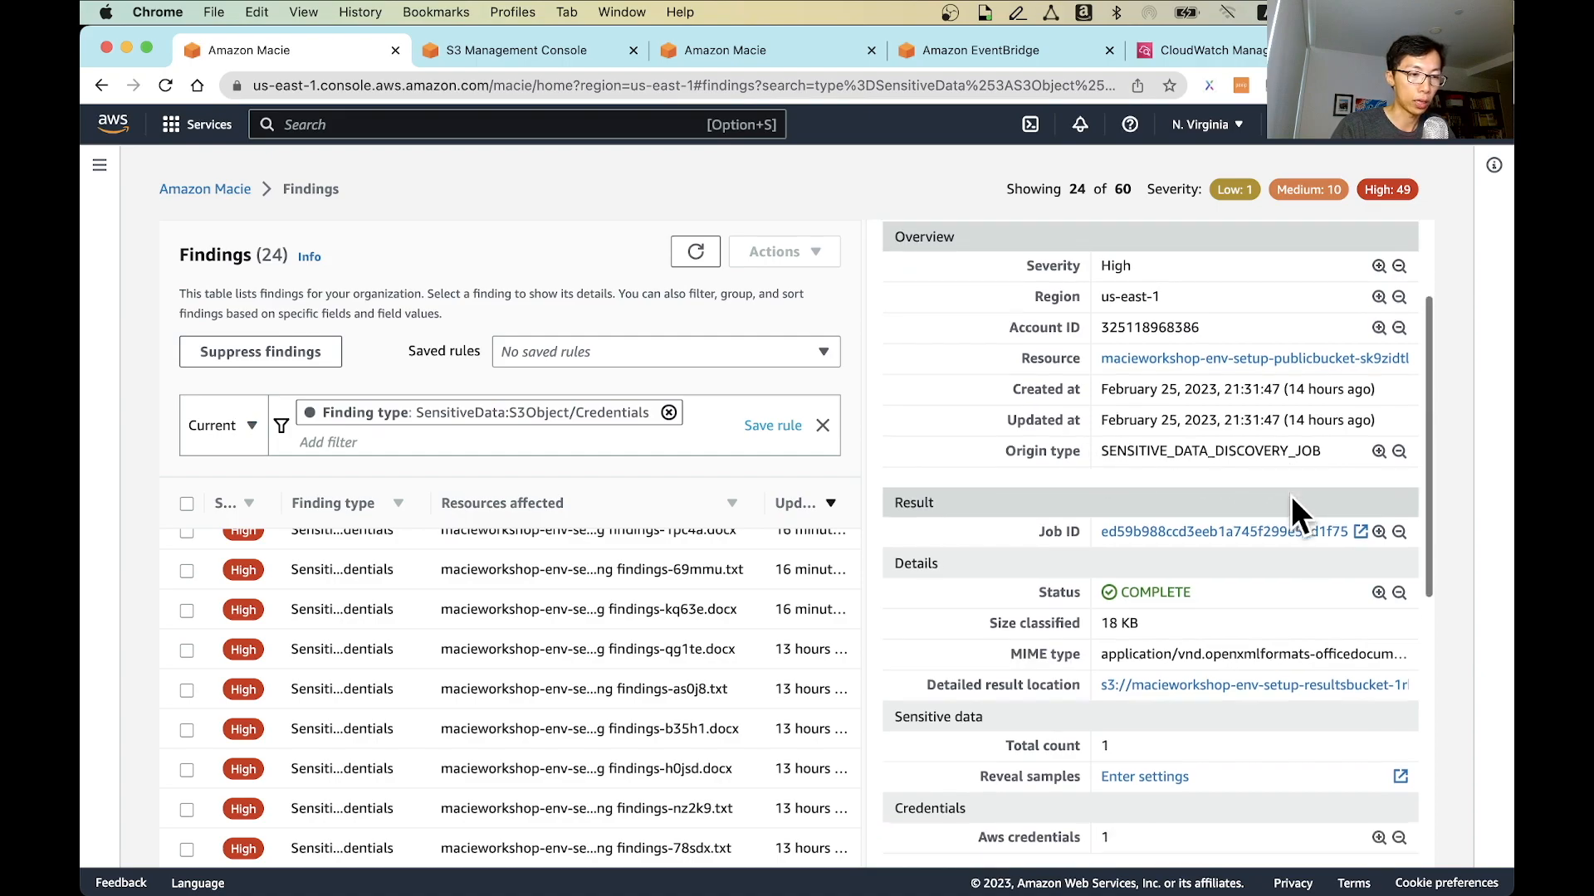
{"action": "scroll", "coordinate": [1291, 496], "scroll_direction": "down", "scroll_amount": 8}
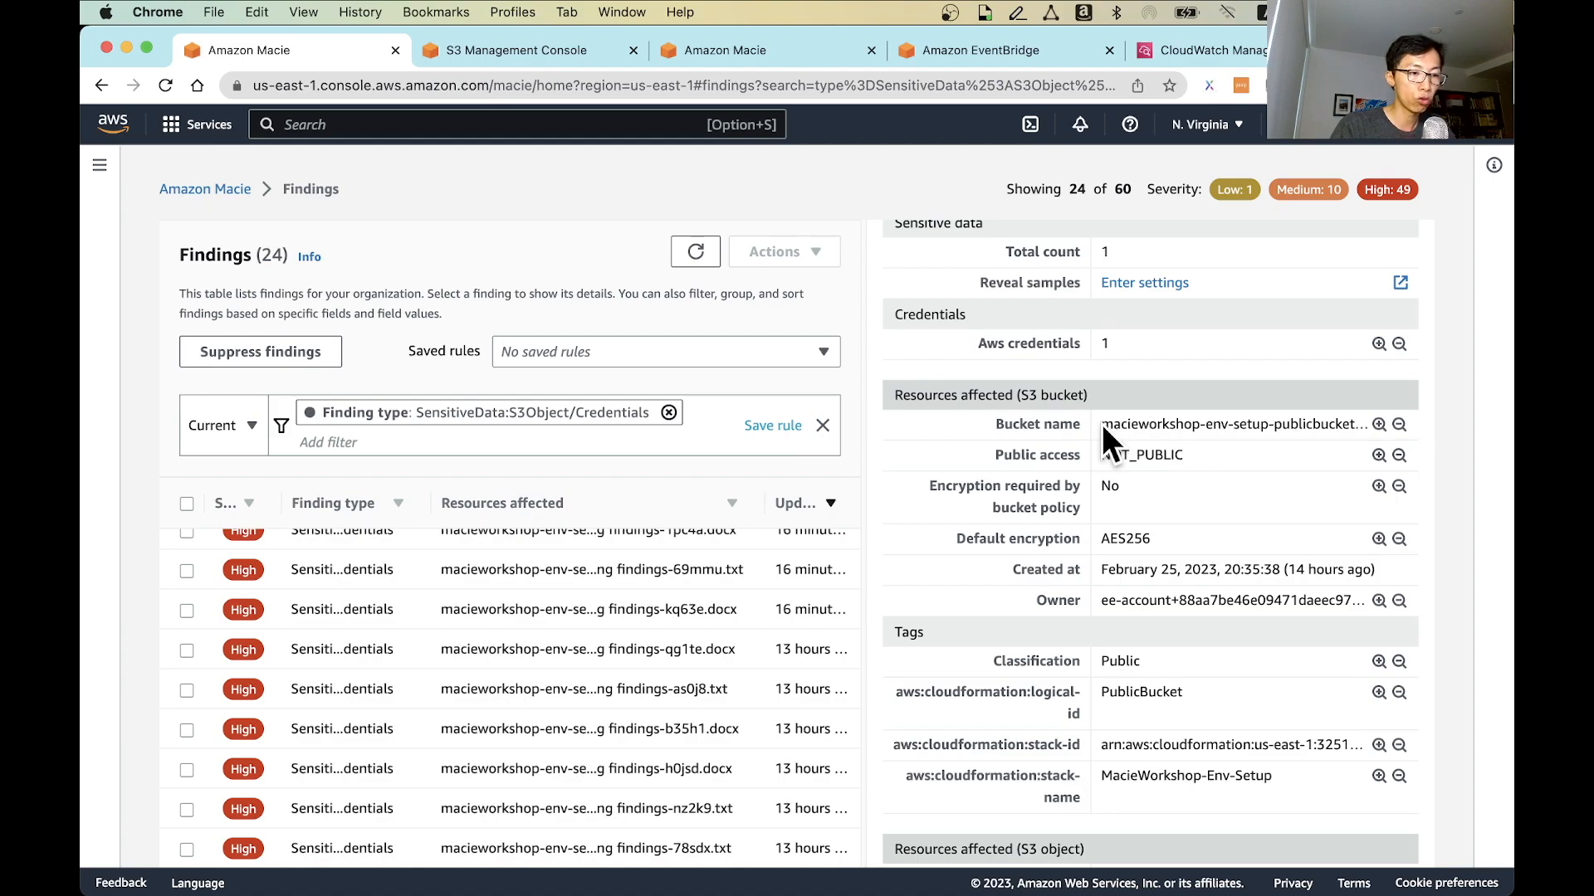
{"action": "left_click", "coordinate": [1379, 425]}
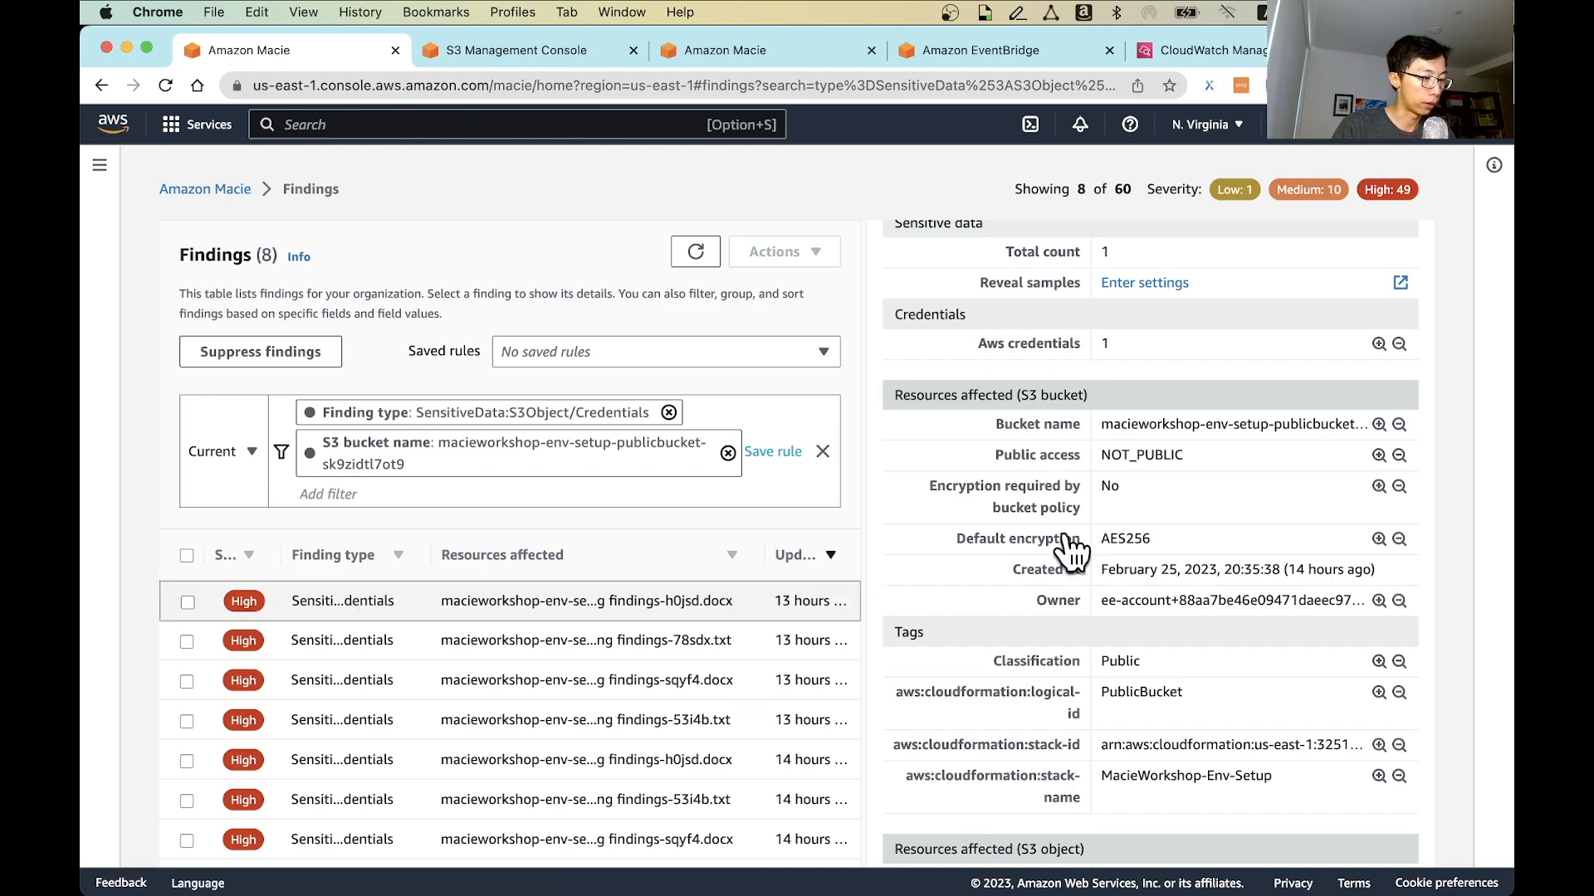
{"action": "scroll", "coordinate": [1167, 531], "scroll_direction": "down", "scroll_amount": 4}
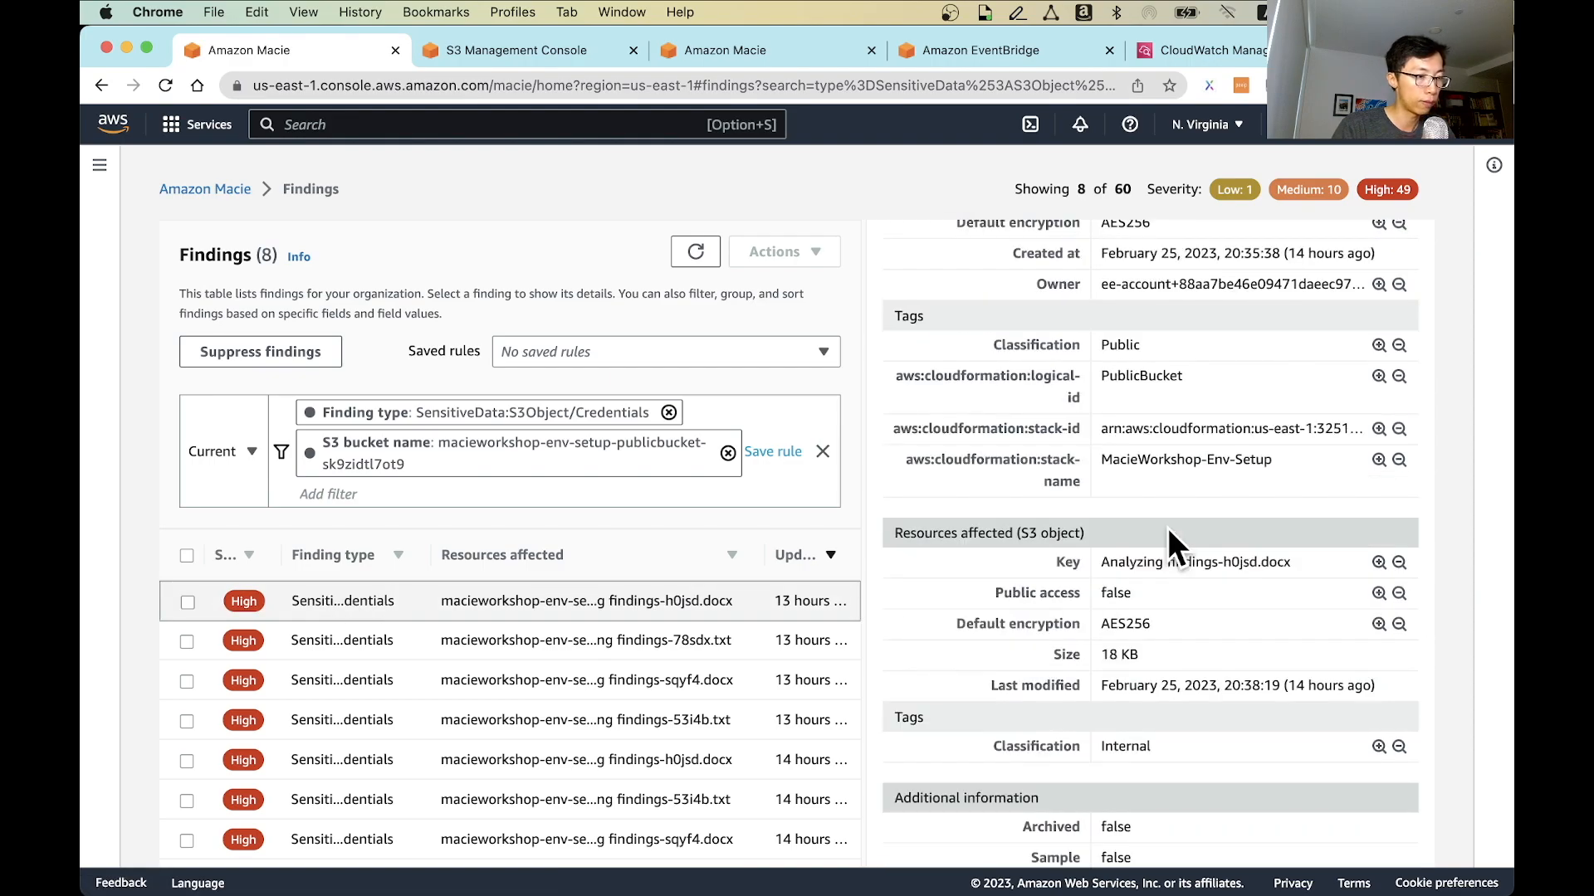